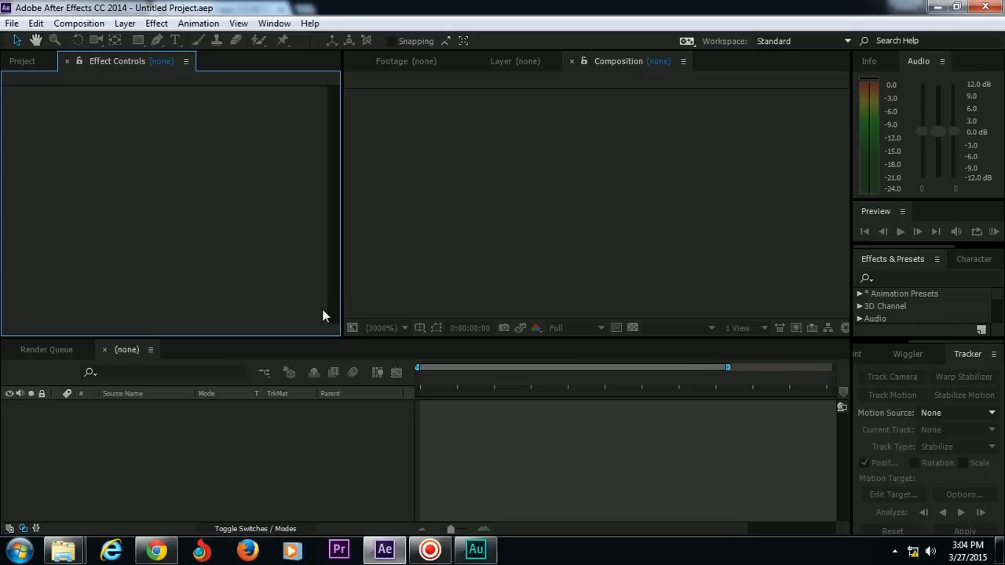
Switch to the file explorer and open the renders folder under My works\DIGITRAIN on Local Disk (D:)
click(69, 549)
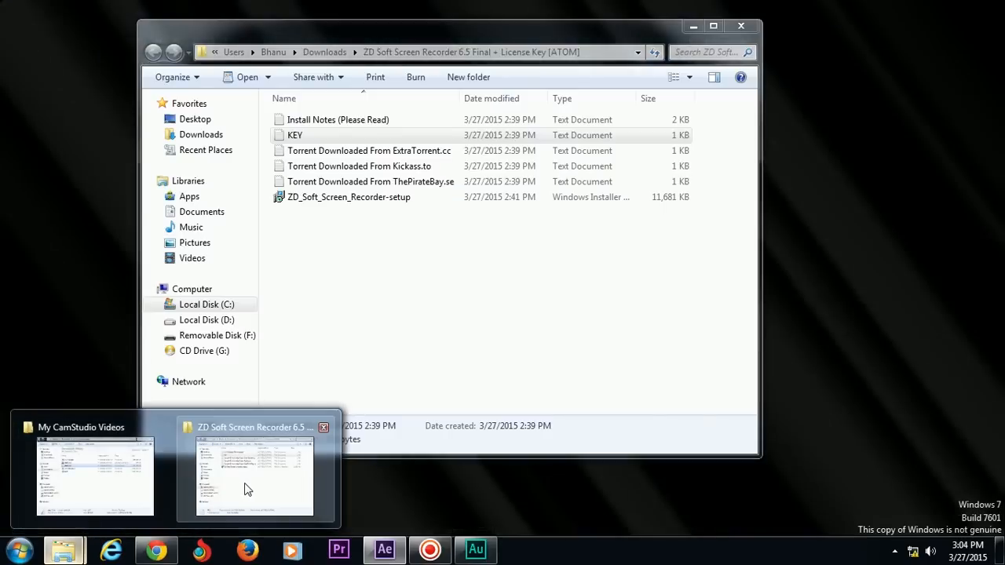
mouse_move(130, 480)
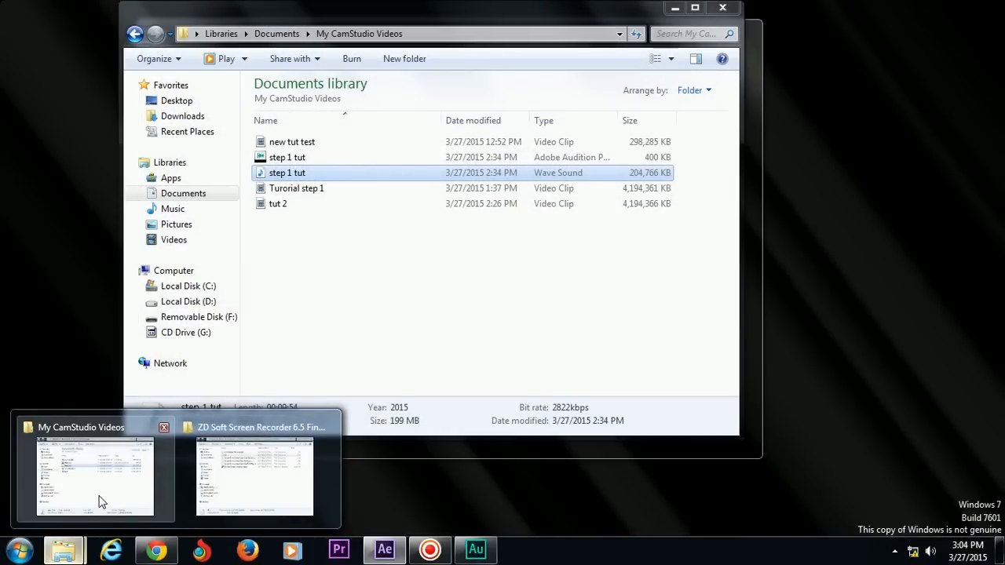
click(100, 499)
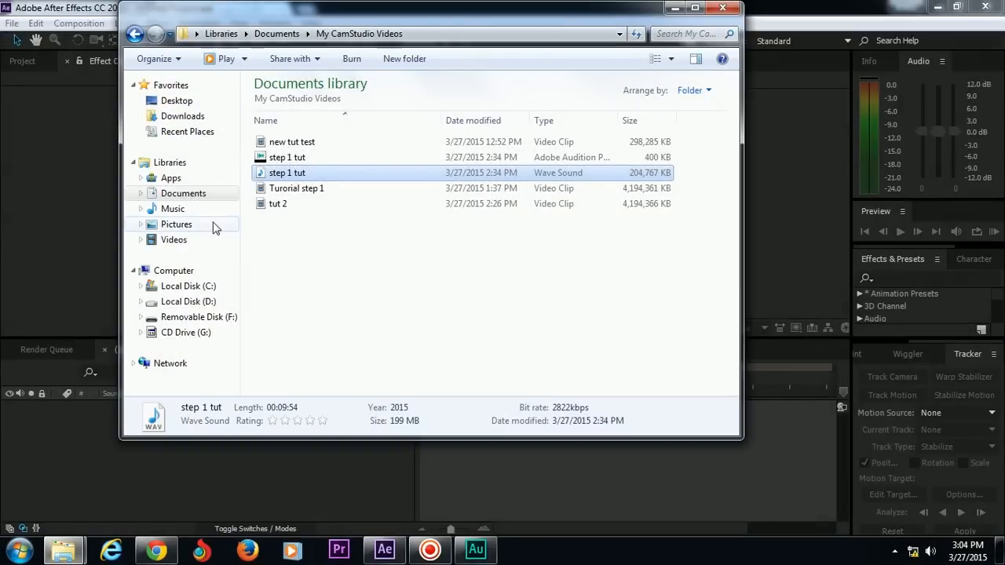
click(193, 305)
drag(730, 149, 766, 140)
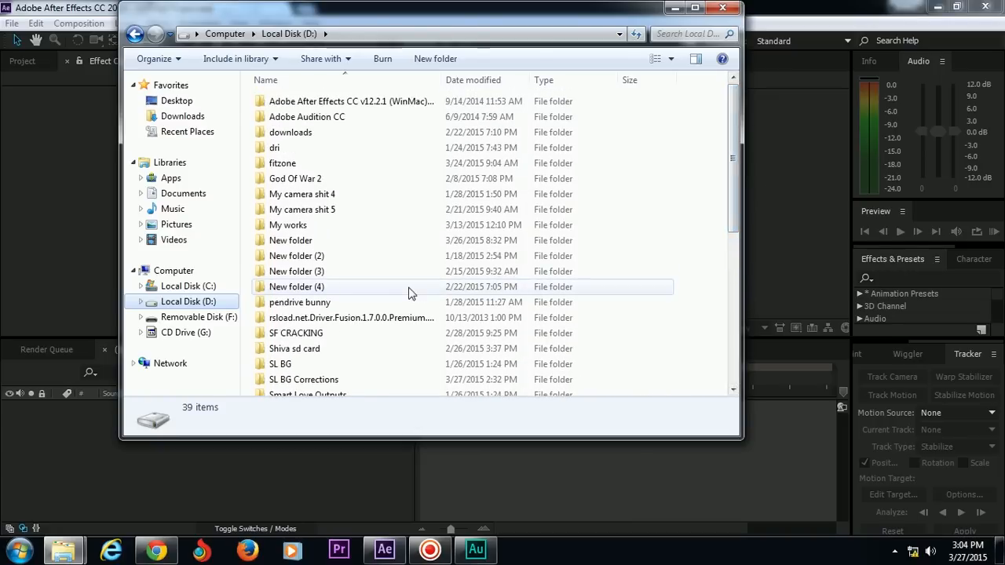
double_click(321, 226)
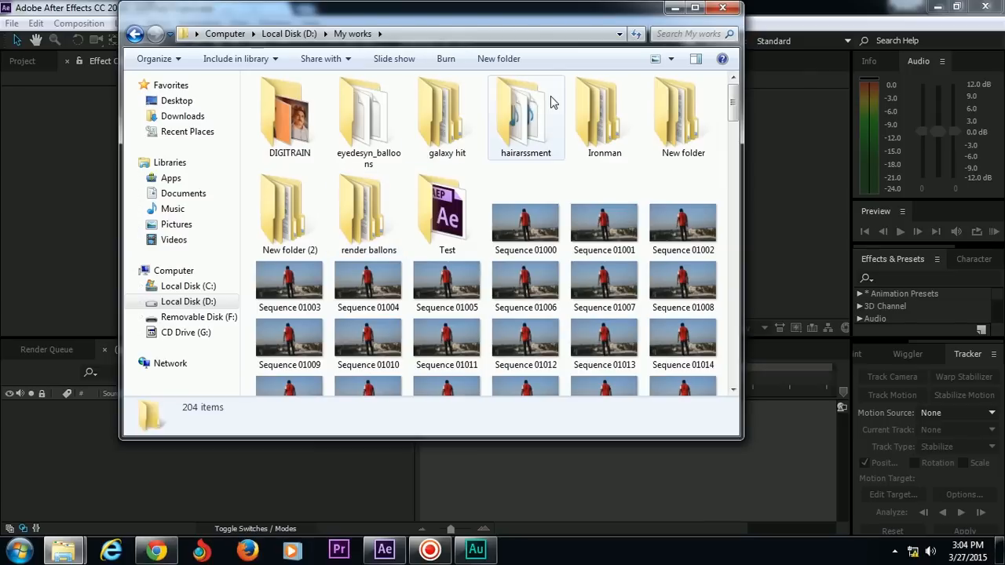
double_click(311, 129)
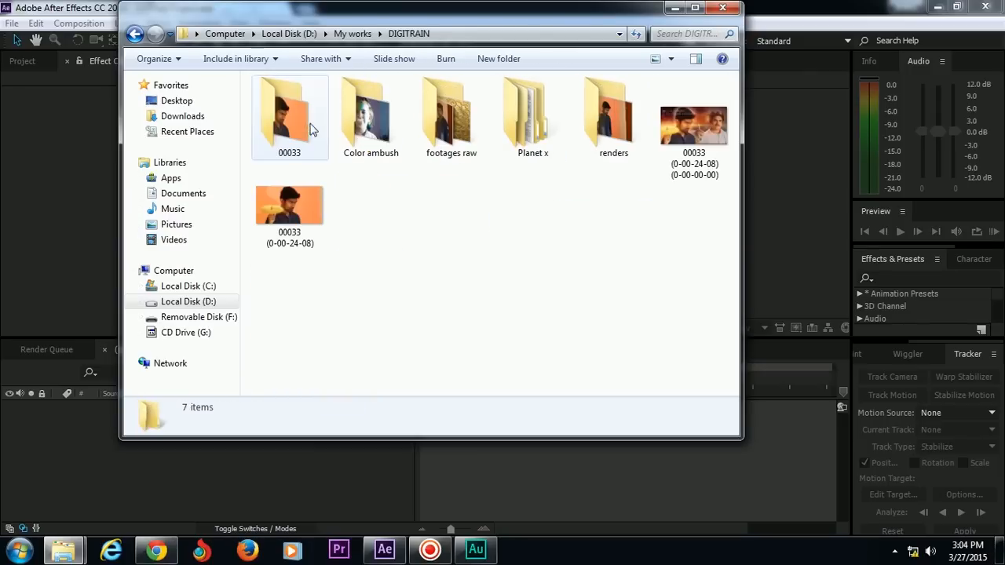
double_click(618, 128)
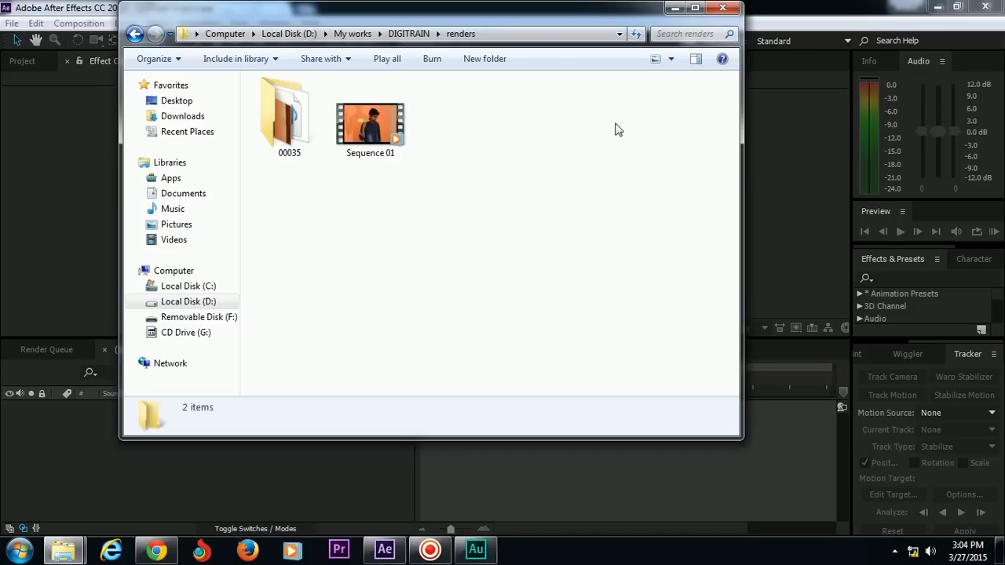
Play the Sequence 01 video to review the finished effect, and close the player and the folder window
double_click(379, 126)
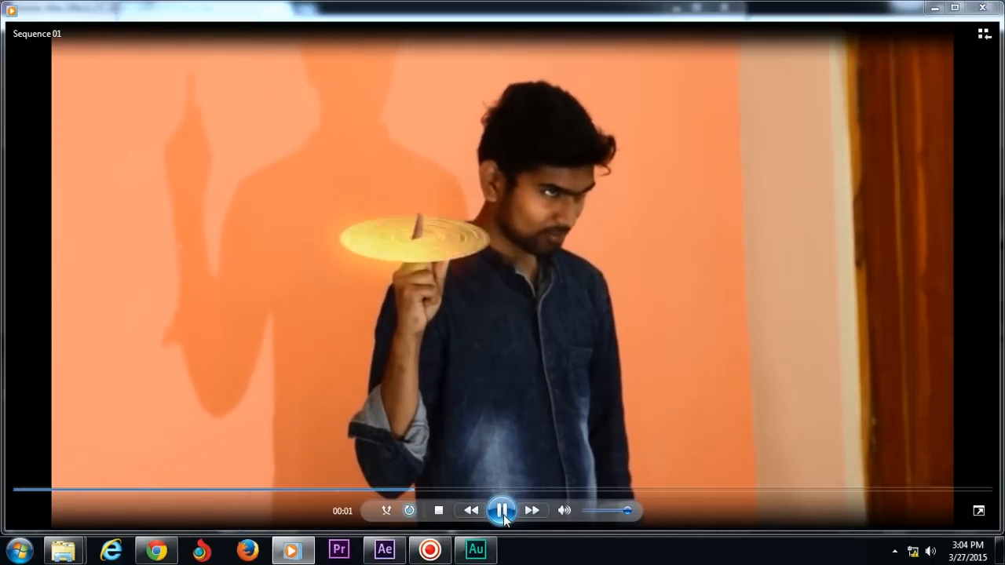
click(502, 511)
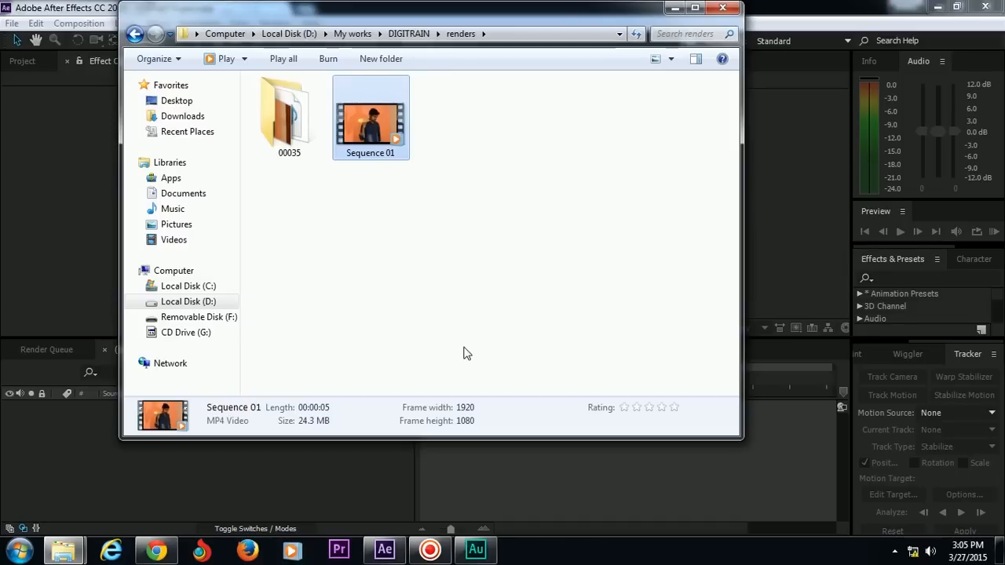
click(723, 10)
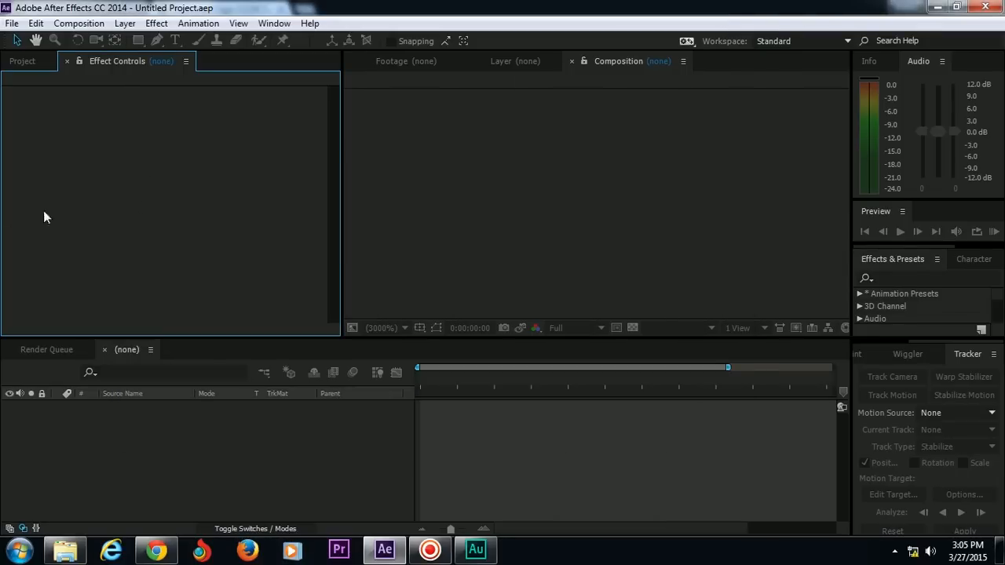
Import the 00033 video and the 14.gold-textures image from the footages raw folder, previewing the gold texture beforehand
click(42, 69)
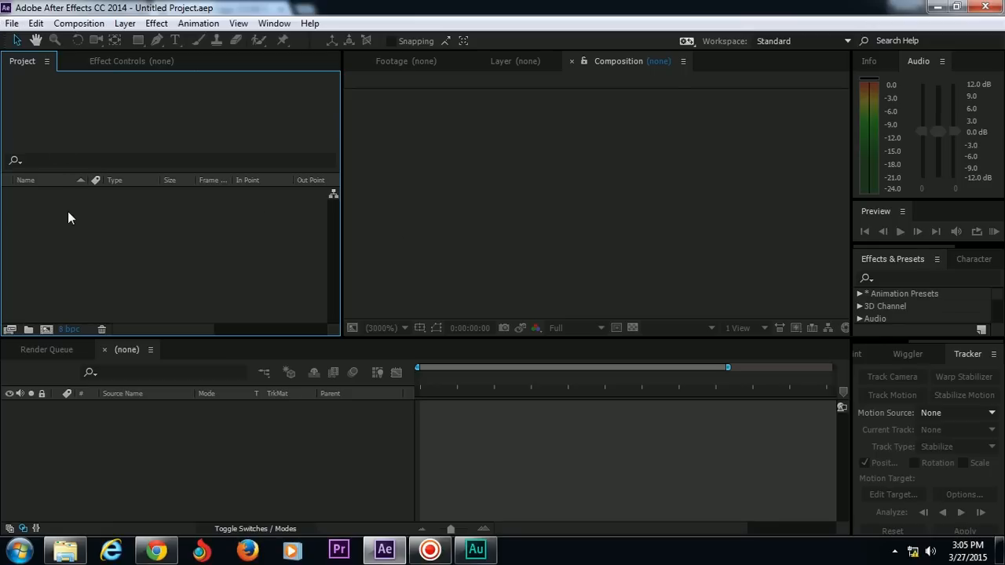
key(alt+f)
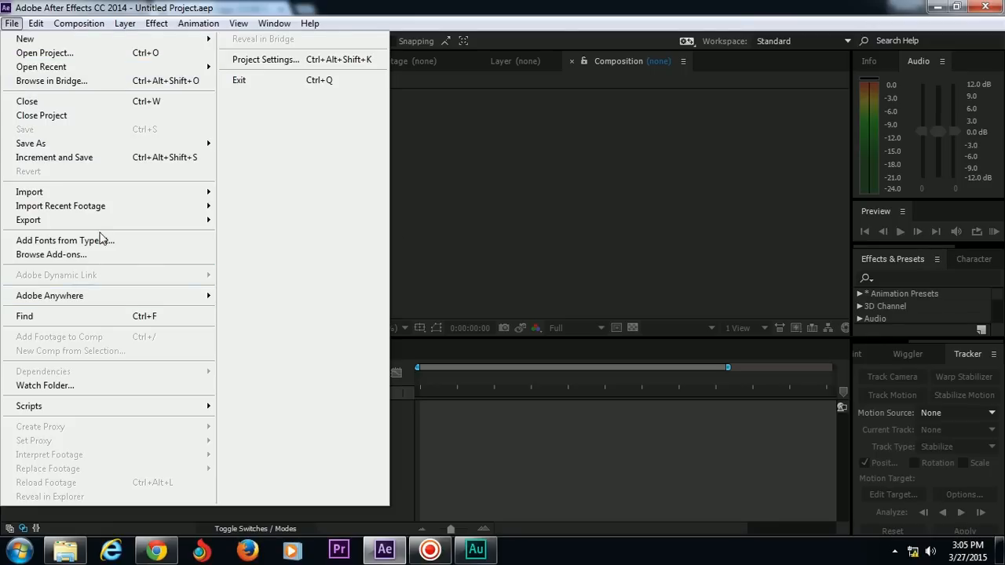
mouse_move(122, 193)
click(240, 194)
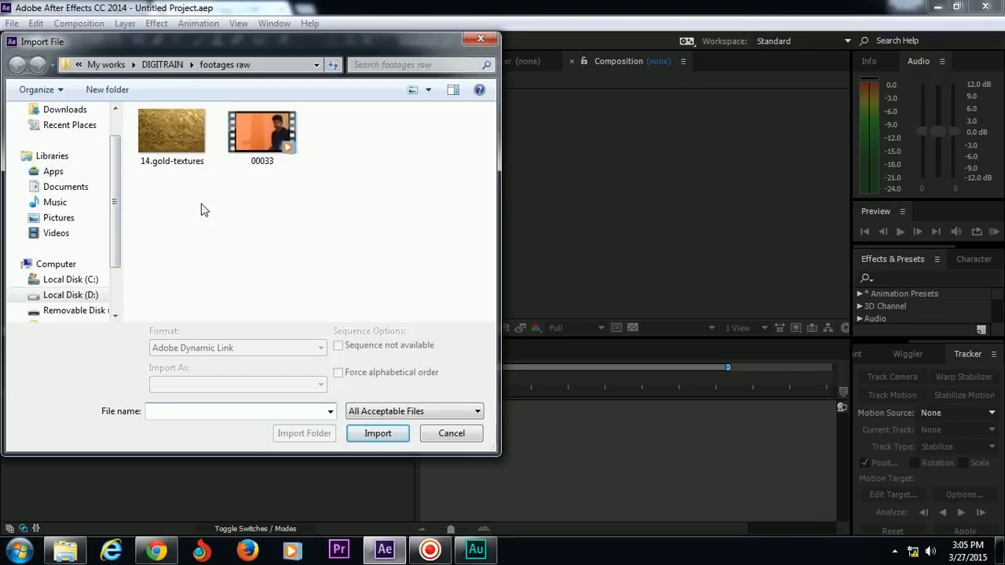
drag(310, 200, 167, 134)
drag(290, 226, 134, 97)
click(233, 204)
right_click(194, 135)
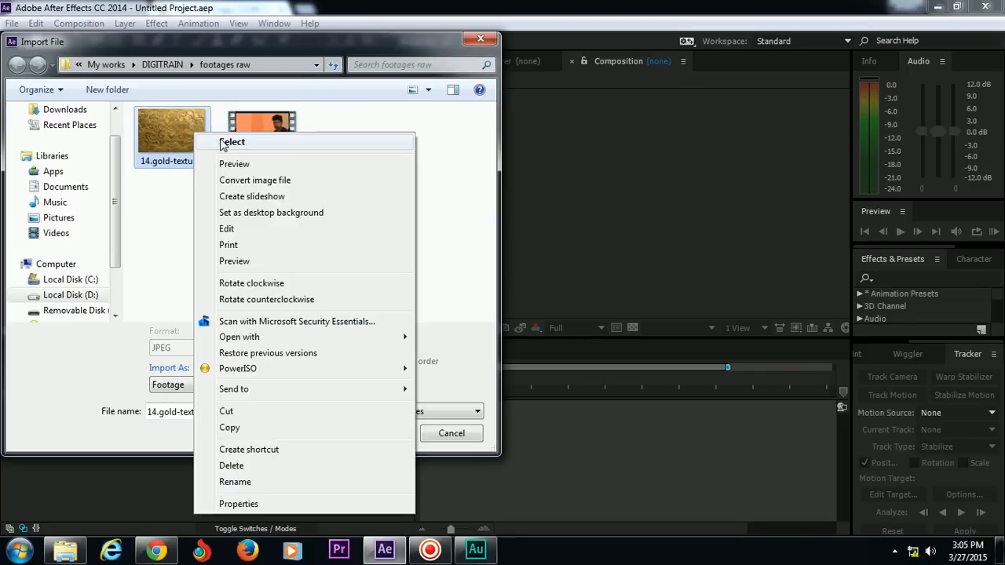
click(241, 167)
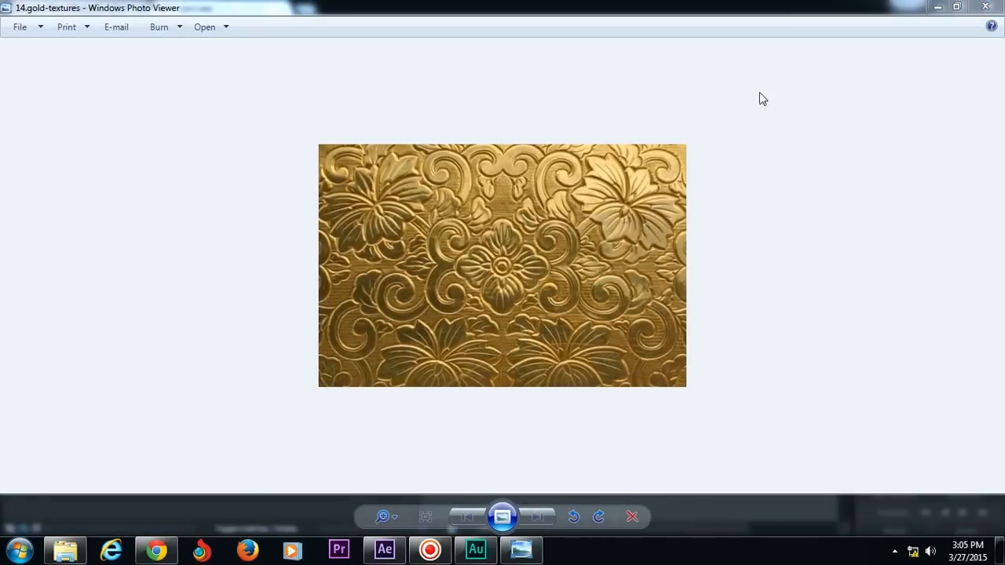
click(986, 6)
drag(314, 213, 132, 117)
click(377, 433)
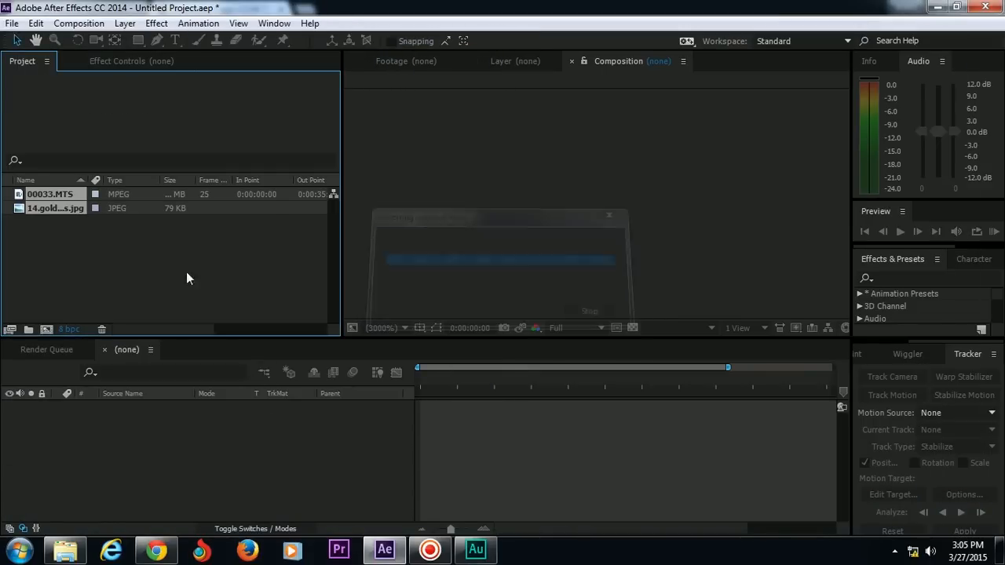
Rename the imported gold texture image in the project as "chakra texture"
click(47, 232)
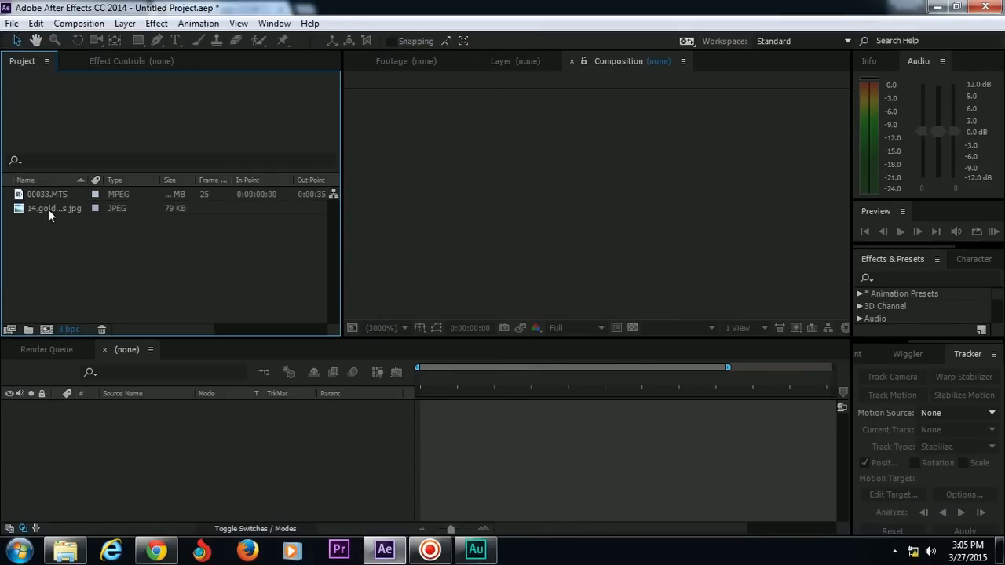
click(48, 209)
right_click(51, 207)
click(67, 409)
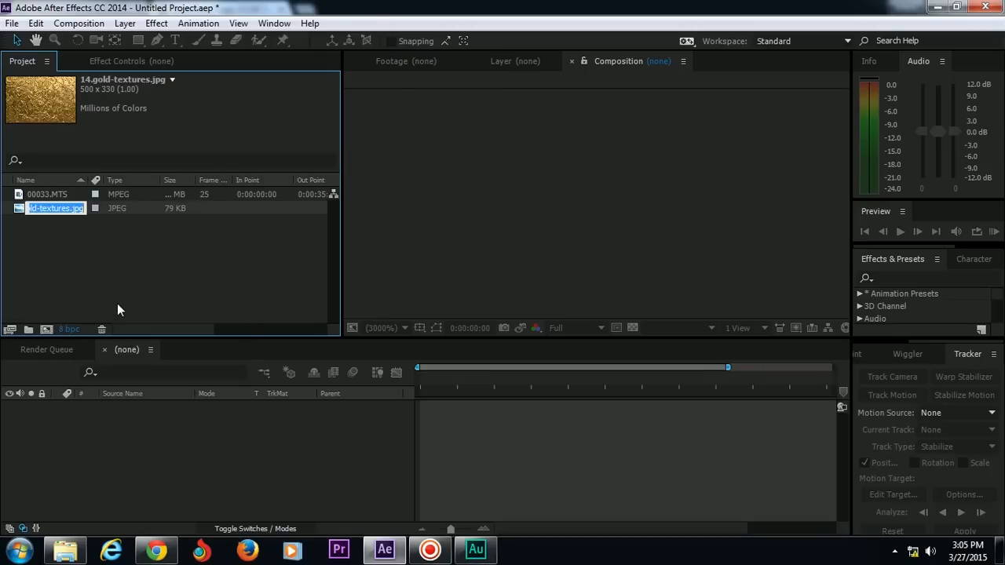
text(chakra texture)
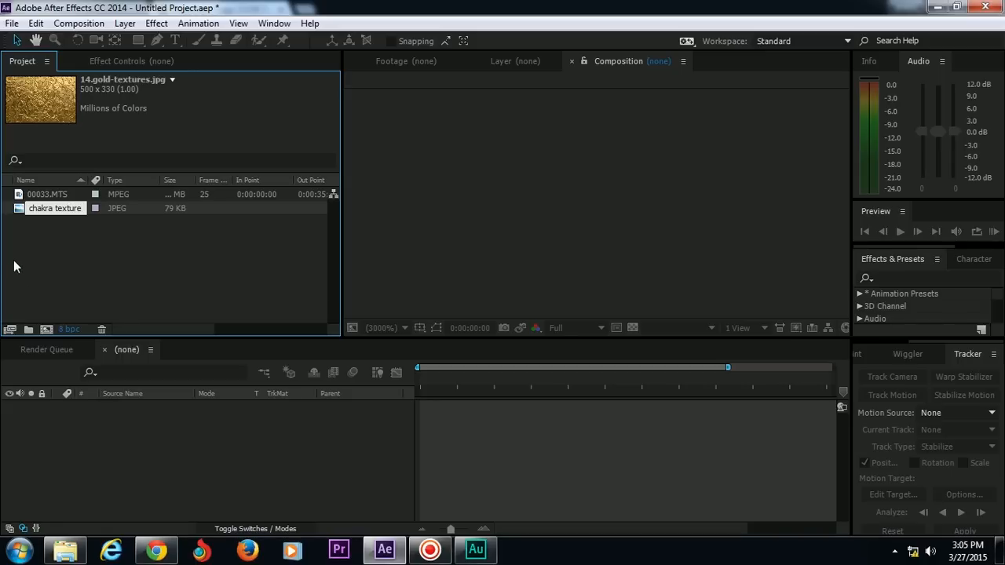
key(Return)
Create a new composition from the chakra texture image and select its layer
drag(50, 206, 44, 328)
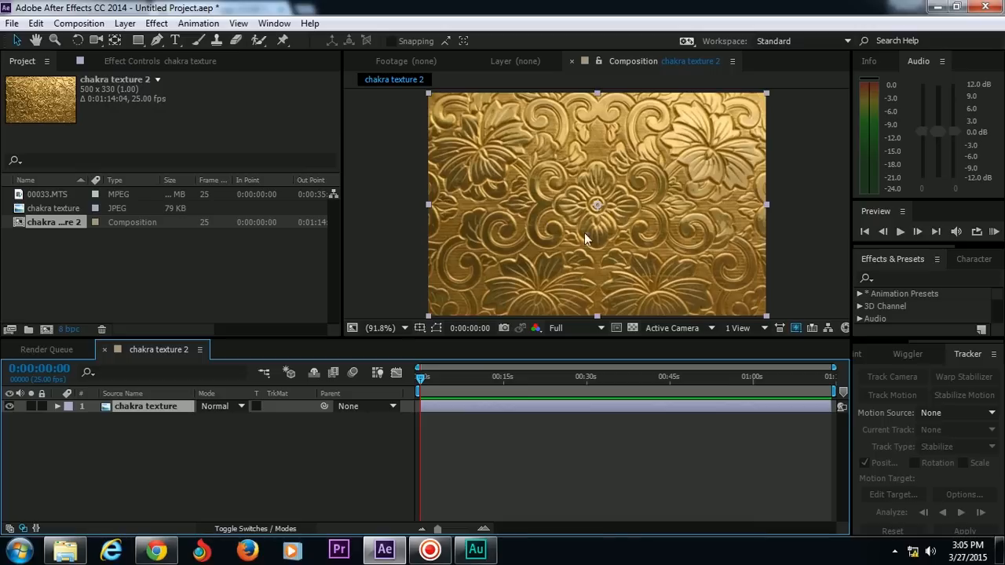
click(164, 473)
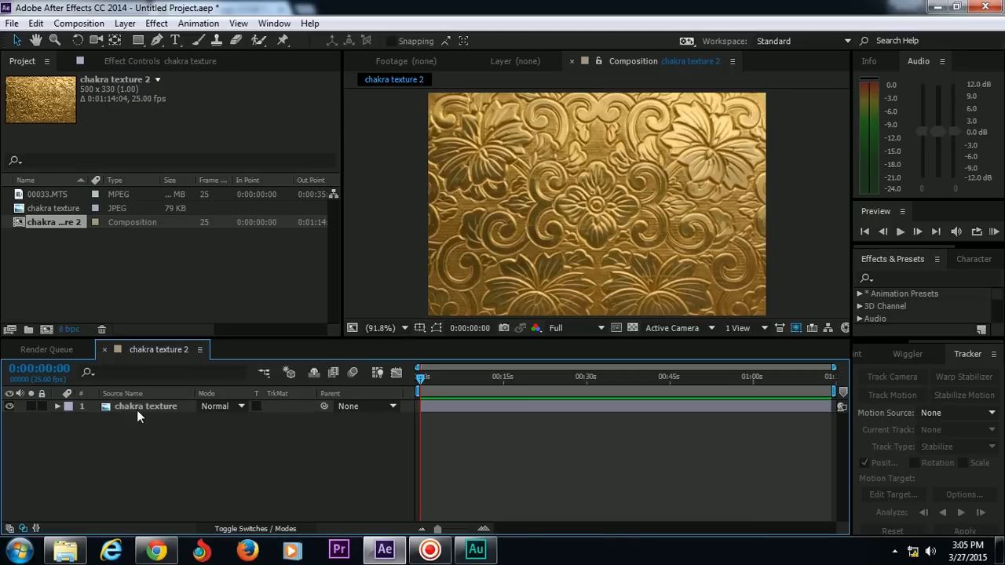
click(136, 407)
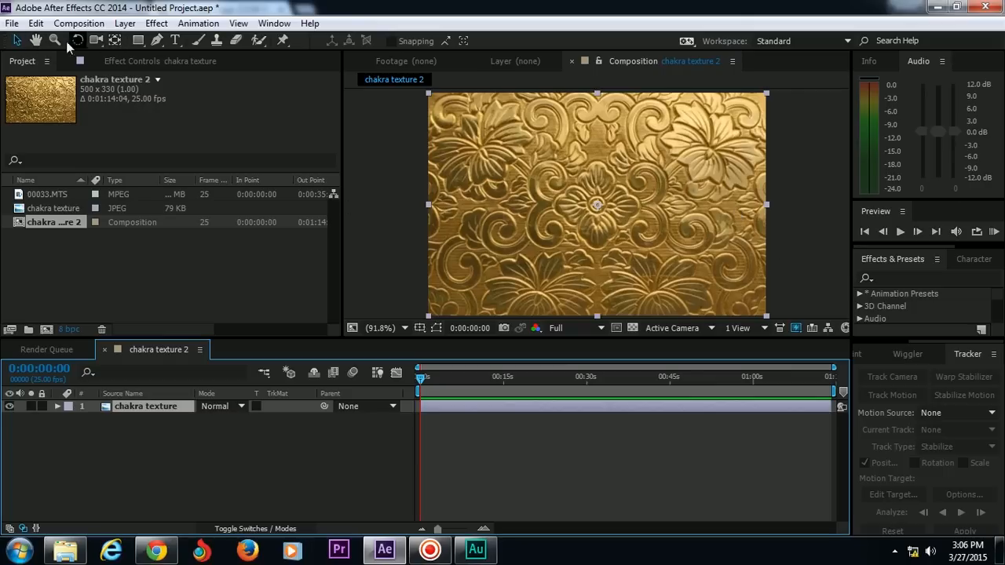
Try moving the chakra texture layer around the frame with the Selection tool, undoing each move
key(v)
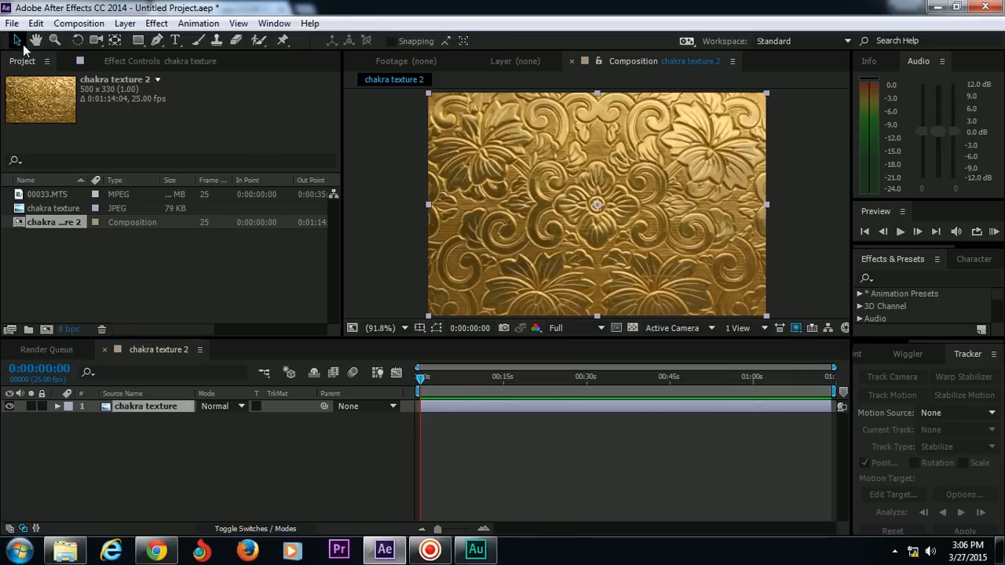
drag(589, 190, 548, 196)
key(ctrl+z)
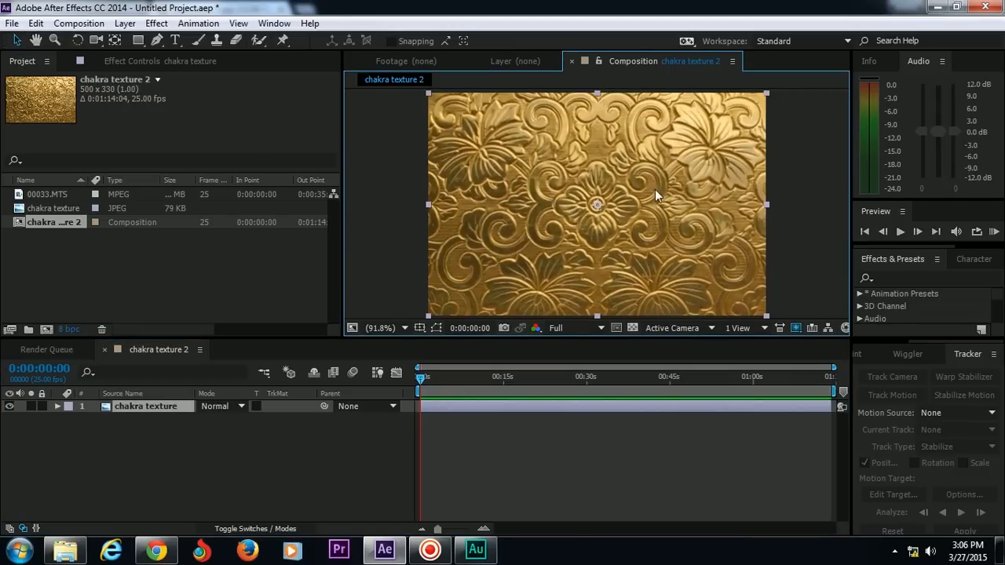
drag(516, 220, 629, 149)
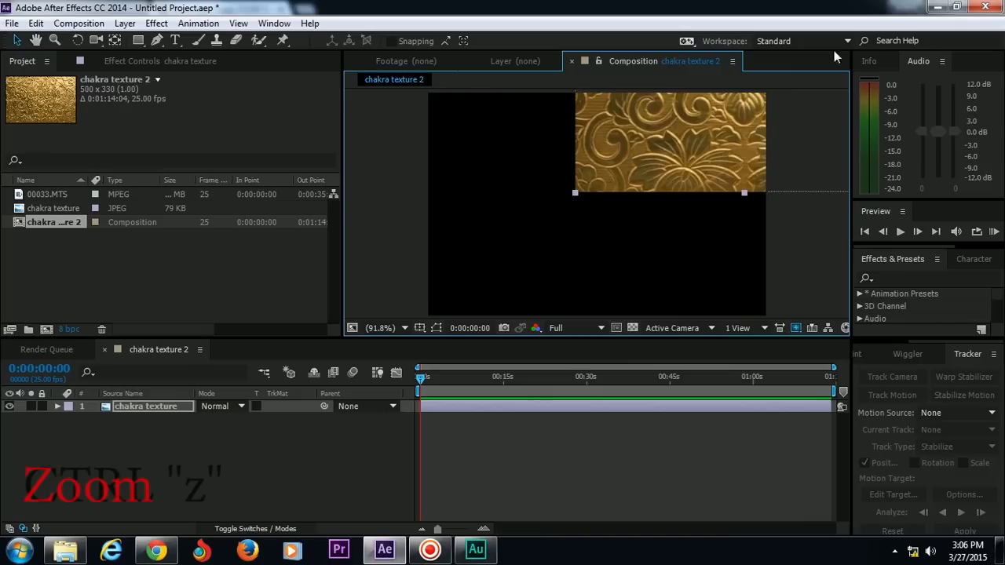
key(ctrl+z)
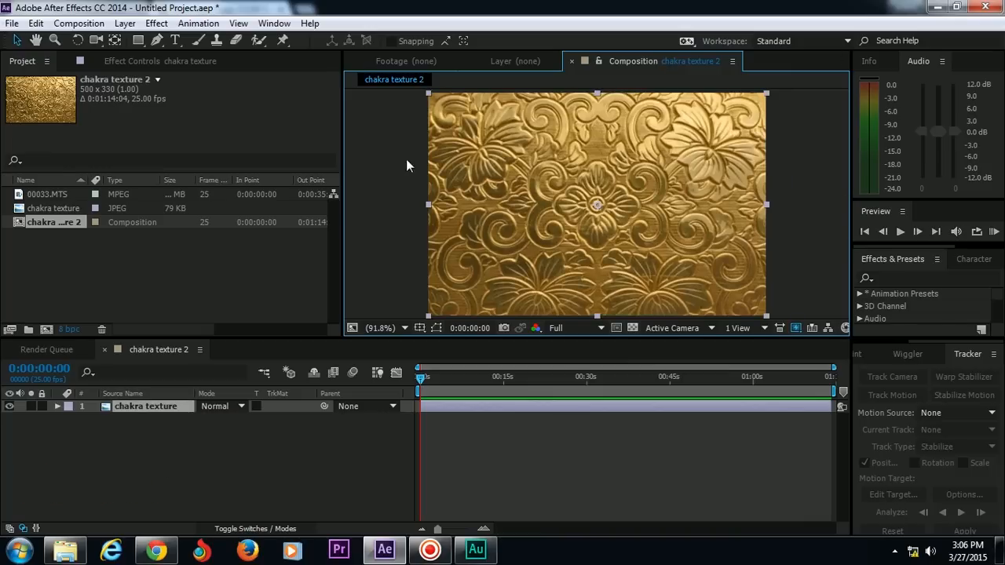
Explore the composition view by panning with the Hand tool and zooming in and out with the Zoom tool
click(37, 40)
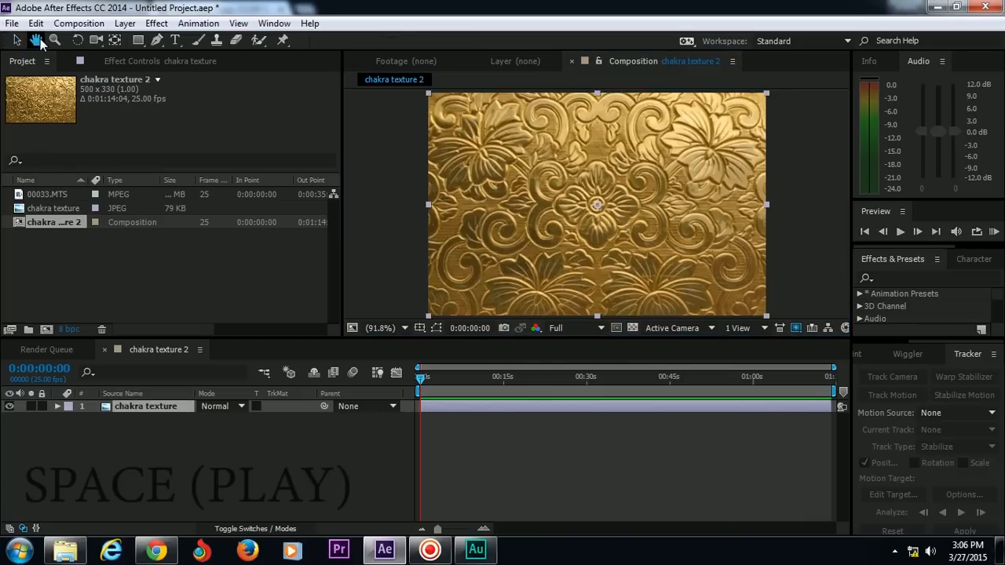
mouse_move(587, 155)
mouse_down()
mouse_move(845, 179)
mouse_move(686, 63)
mouse_move(607, 155)
mouse_up()
click(62, 41)
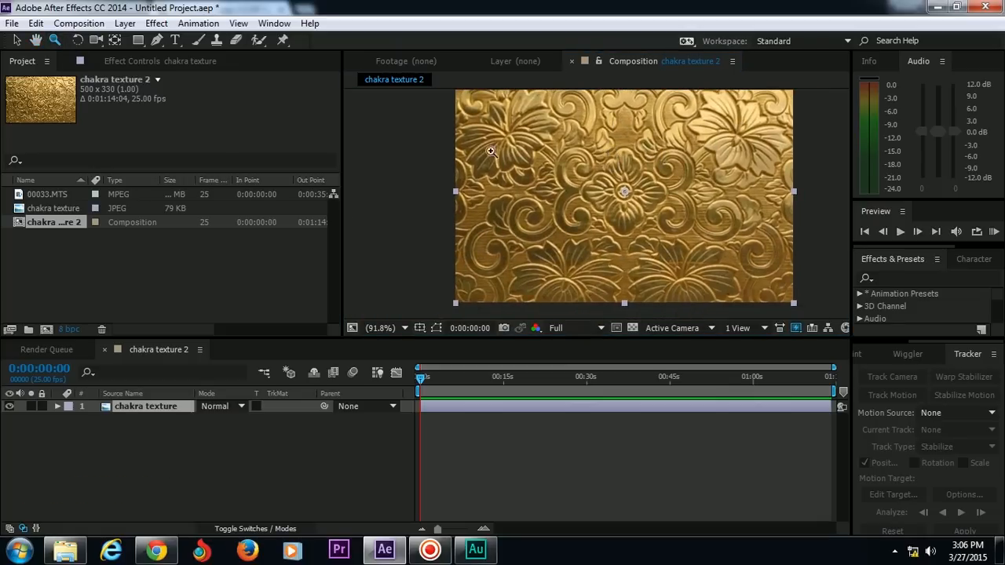
click(542, 192)
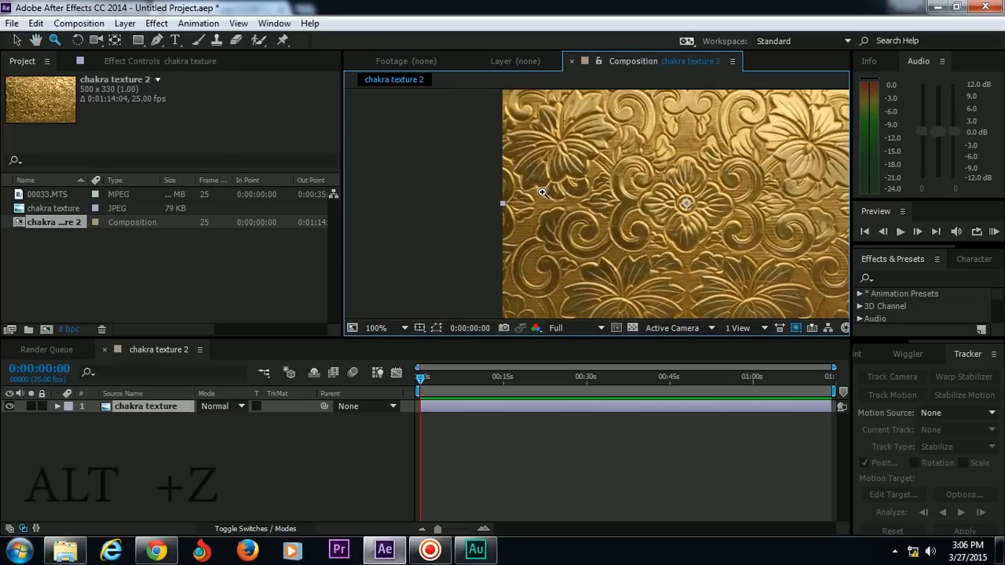
alt+click(643, 187)
click(617, 182)
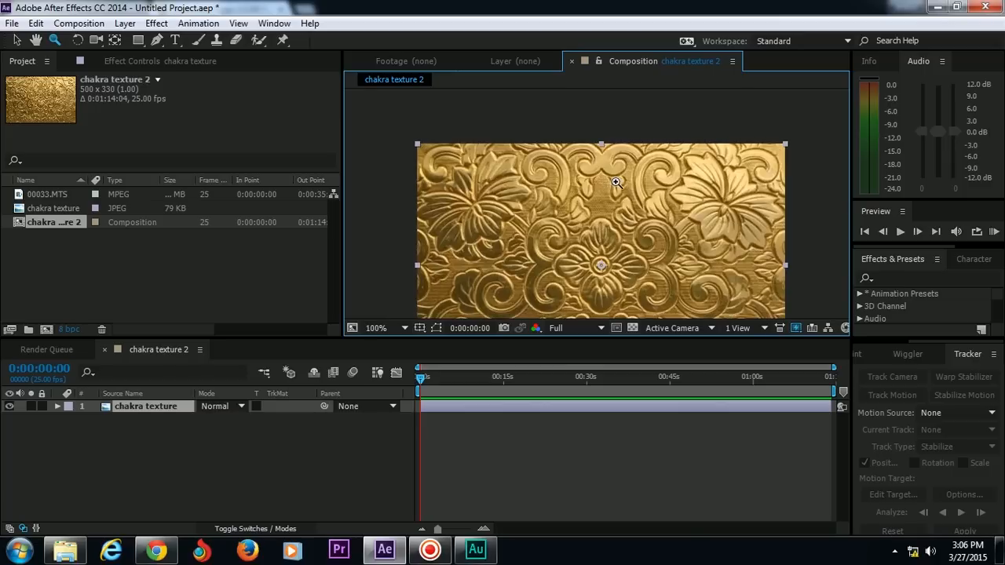
click(618, 206)
alt+click(604, 201)
alt+click(604, 200)
key(space)
drag(616, 267, 598, 212)
click(596, 181)
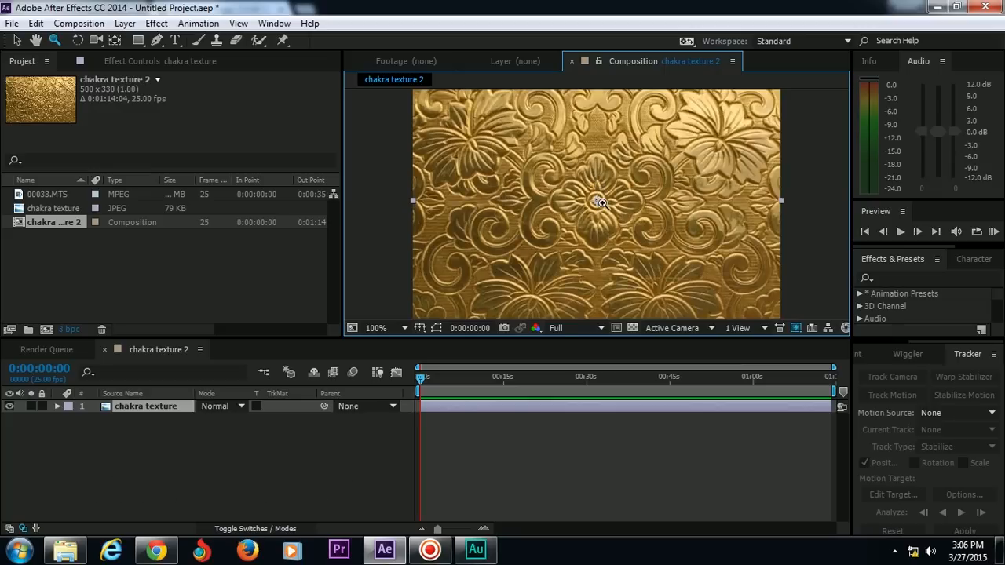
Try rotating the chakra texture layer about its center with the Rotation tool and undo the rotation
key(v)
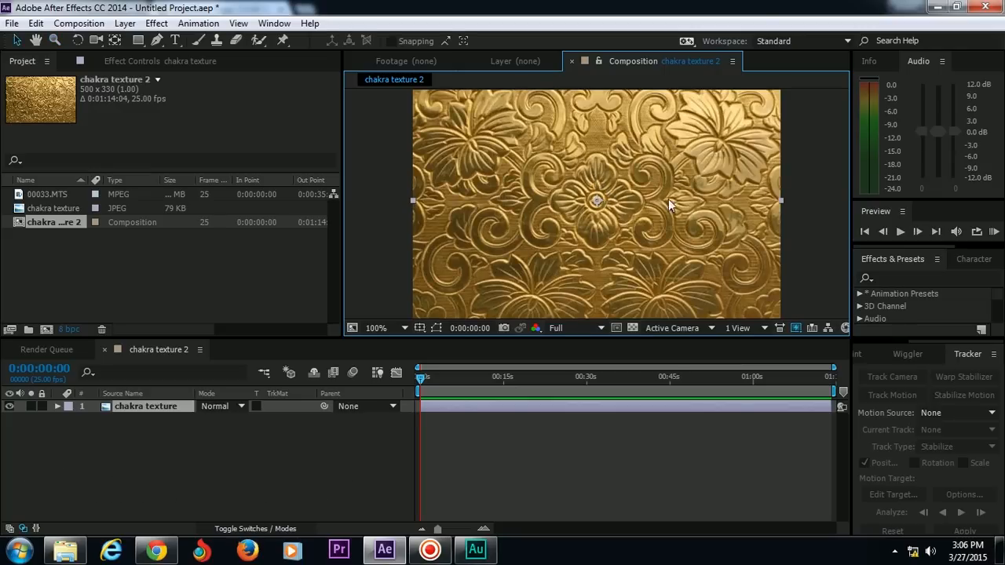
key(w)
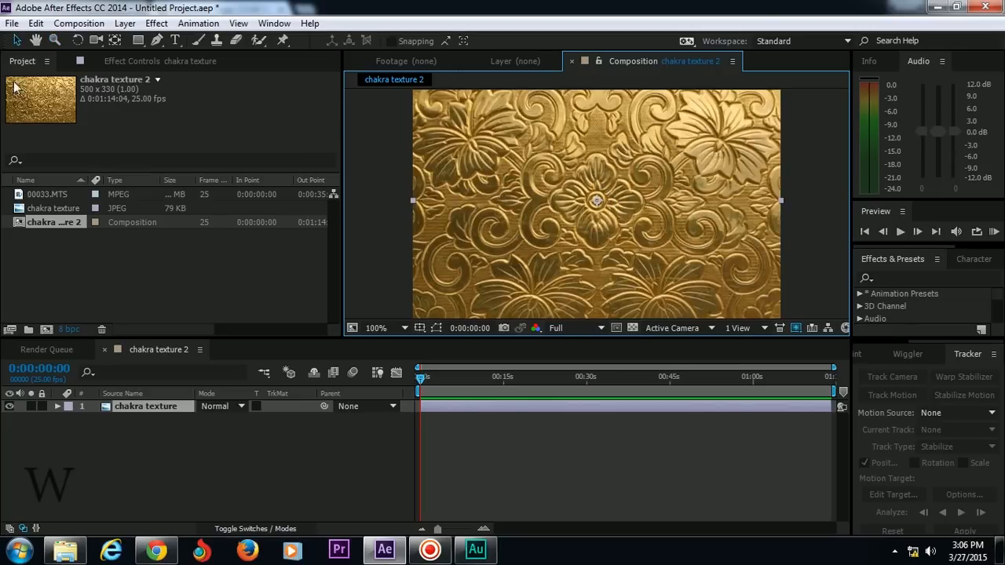
drag(463, 208, 668, 209)
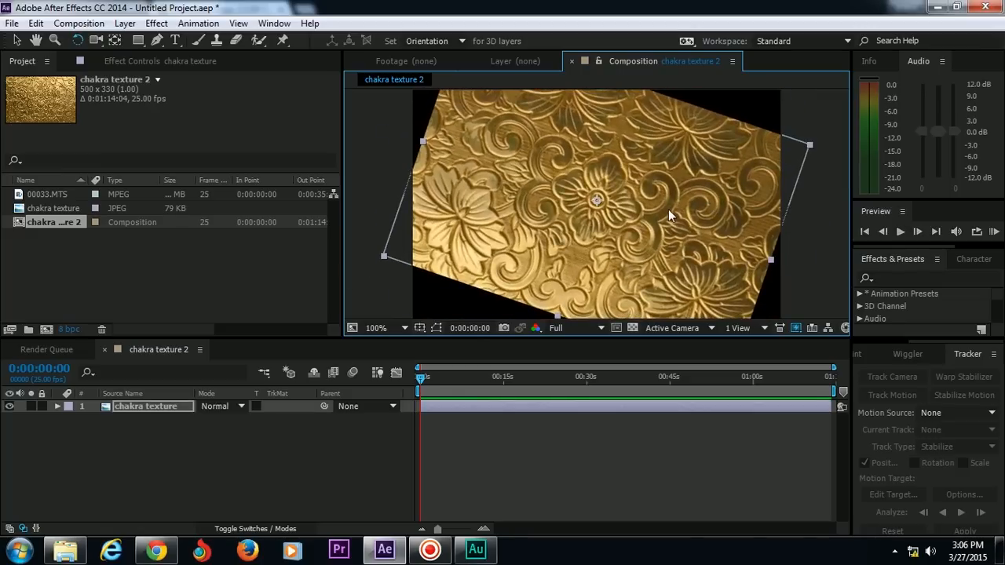
key(ctrl+z)
Undo the rotation test, recreate the composition from the chakra texture image, and delete the shape layer above the texture
click(36, 23)
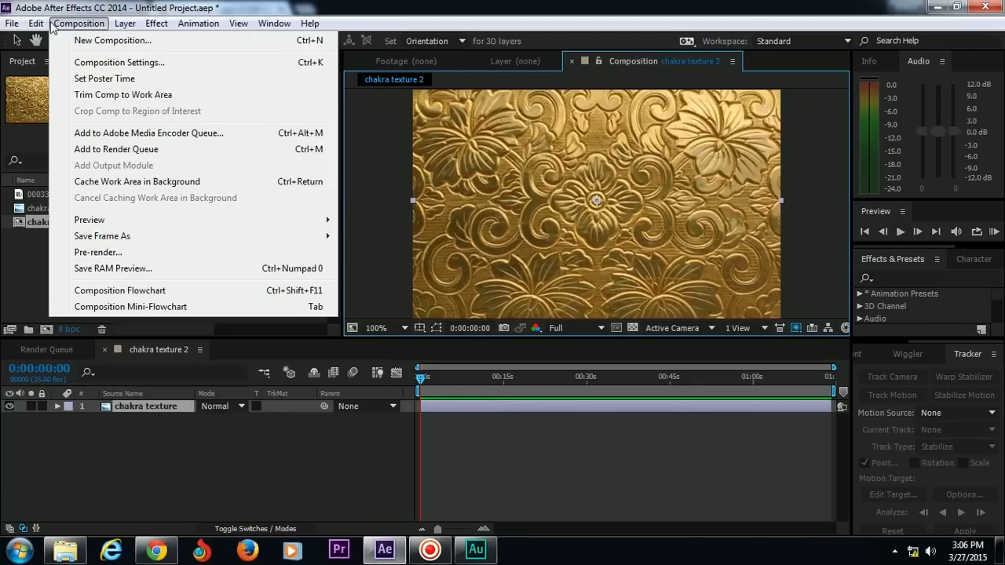
click(47, 46)
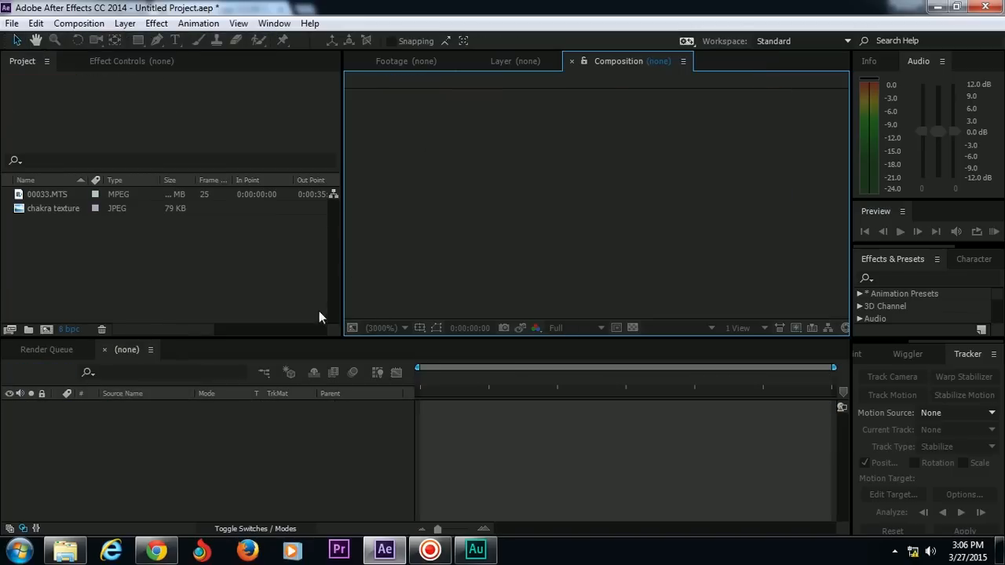
drag(52, 206, 49, 330)
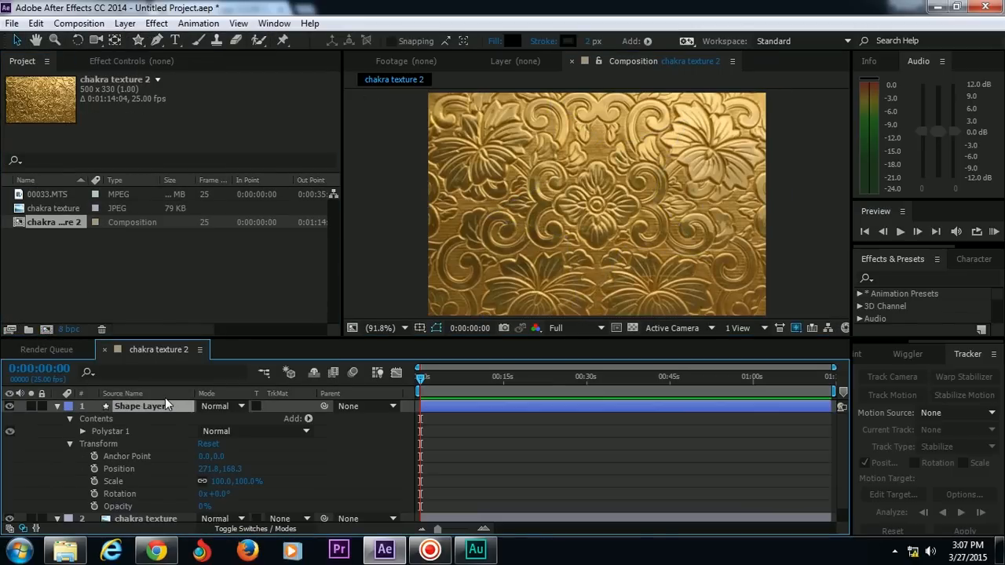
key(Delete)
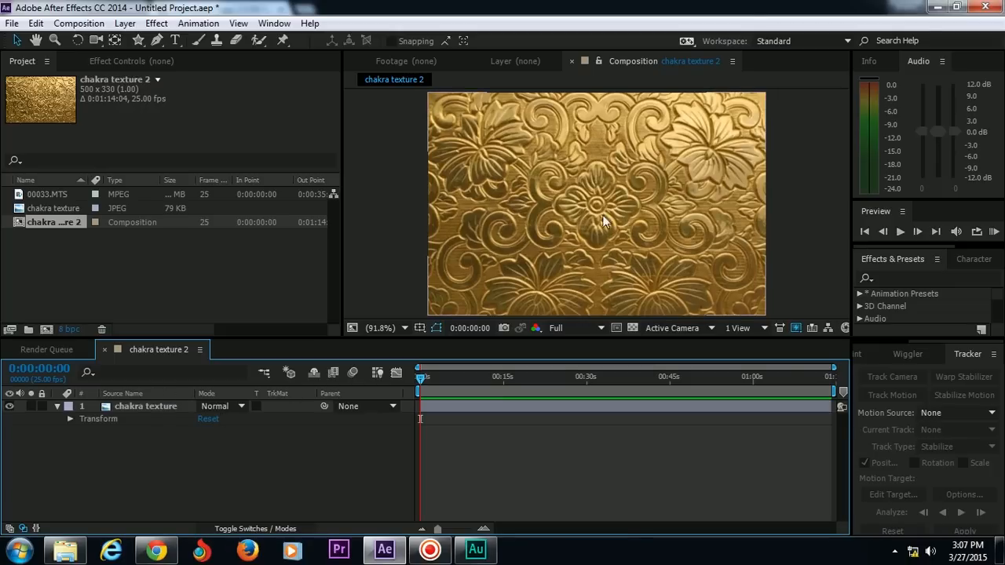
Draw a five-pointed star from the center of the texture with the Star tool, with an outer radius of about 163
drag(136, 44, 189, 44)
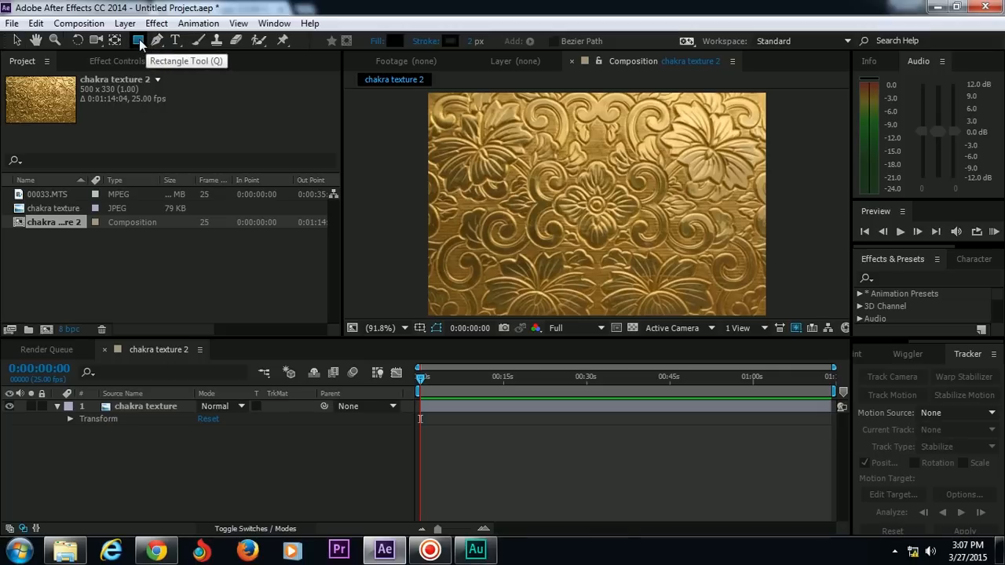
drag(137, 41, 221, 102)
key(q)
key(q)
key(q)
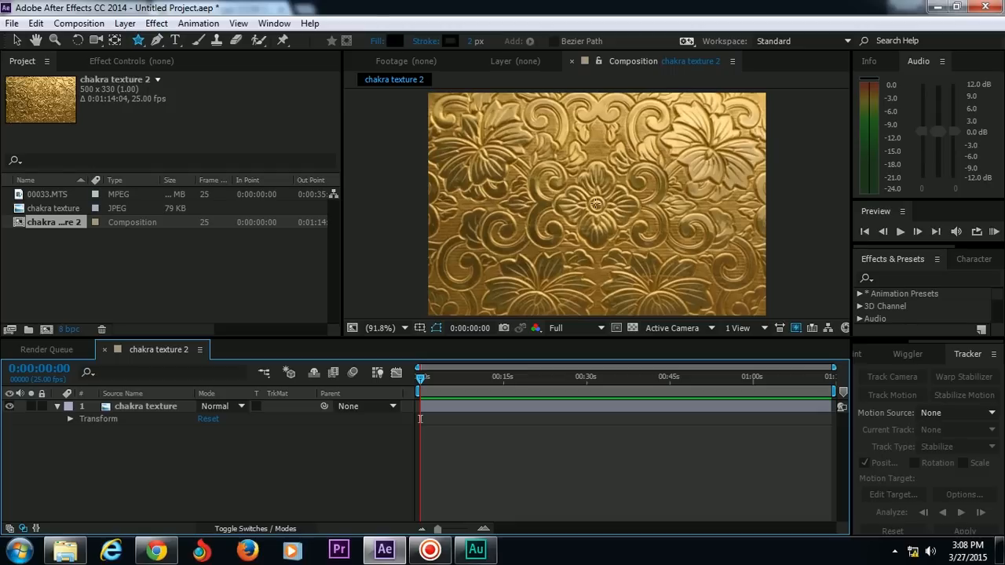
drag(597, 205, 689, 265)
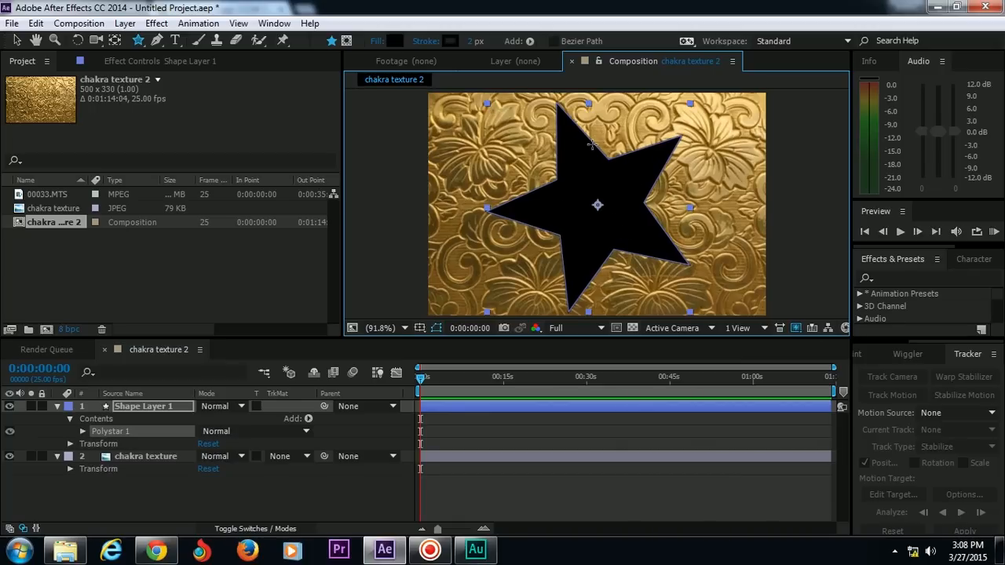
Try other fill and stroke colors on the star and return both to black
click(397, 41)
click(553, 386)
click(444, 403)
click(662, 378)
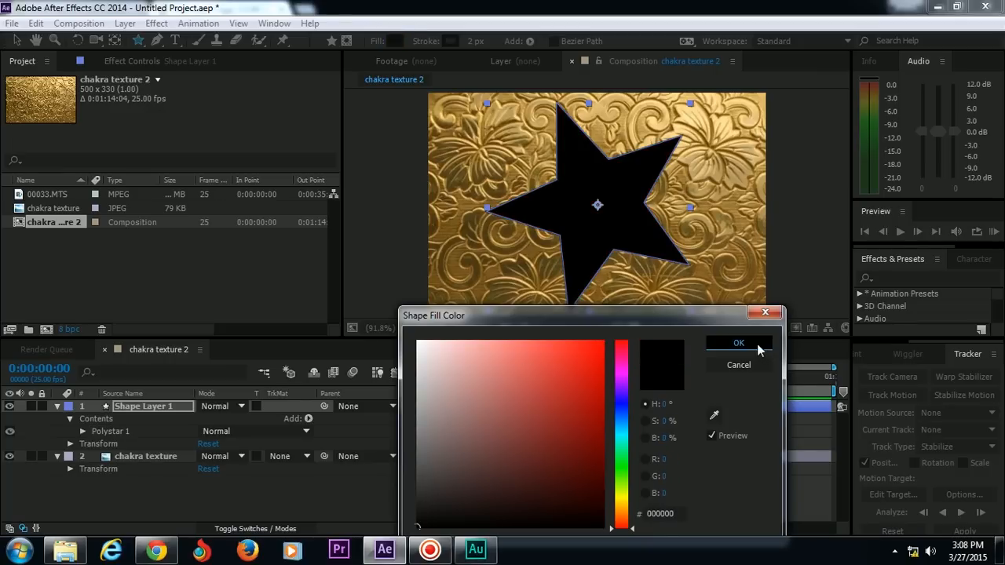
click(758, 346)
click(451, 41)
click(450, 350)
click(418, 341)
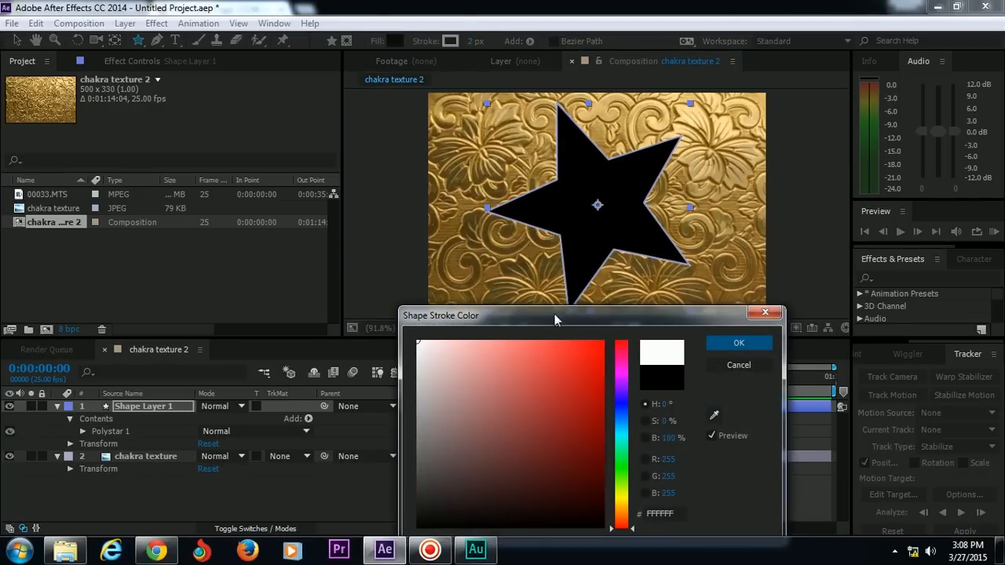
mouse_move(539, 396)
mouse_down()
mouse_move(522, 436)
mouse_move(418, 528)
mouse_up()
click(739, 343)
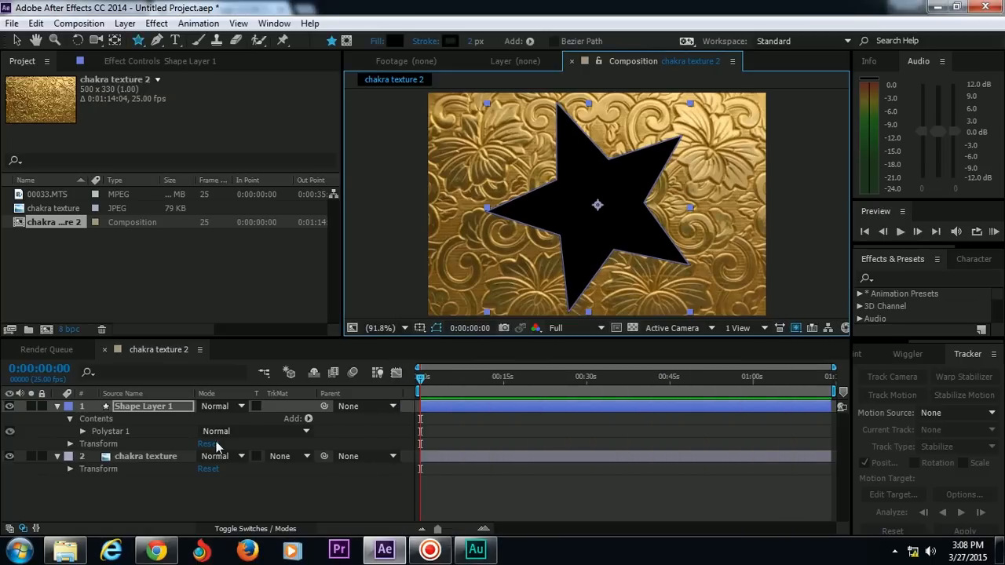
Set the number of points in the star's polystar path to 54
click(152, 508)
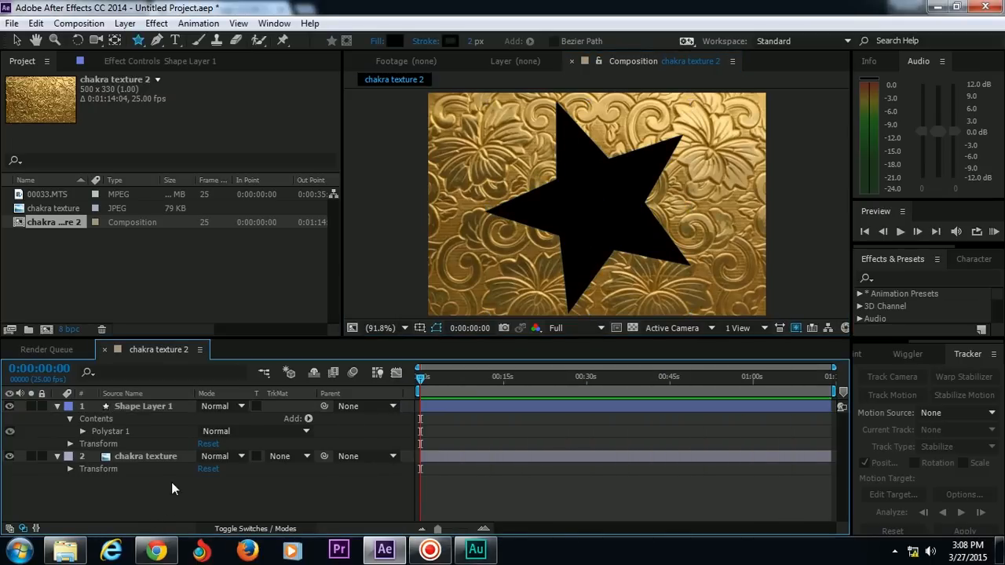
click(152, 410)
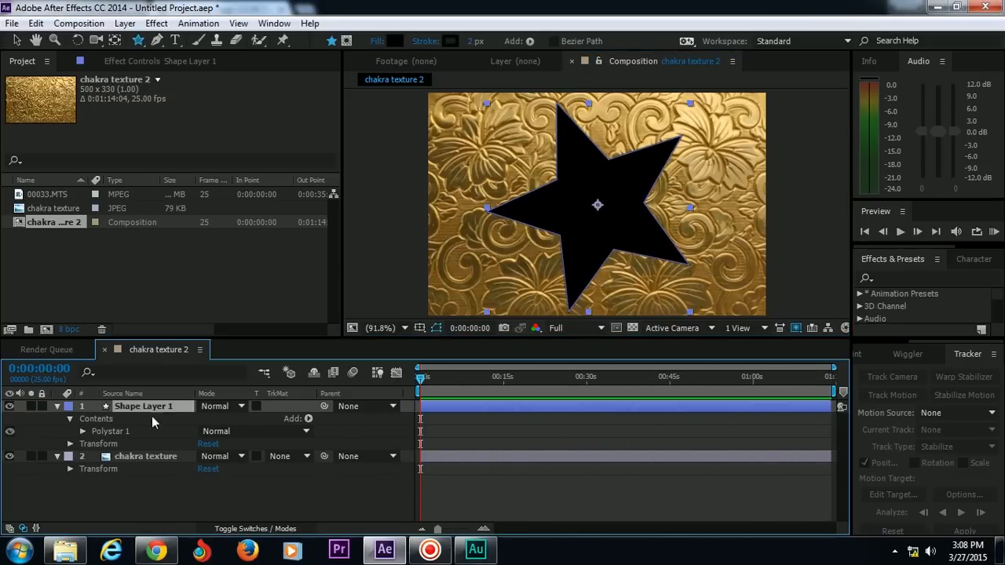
click(83, 431)
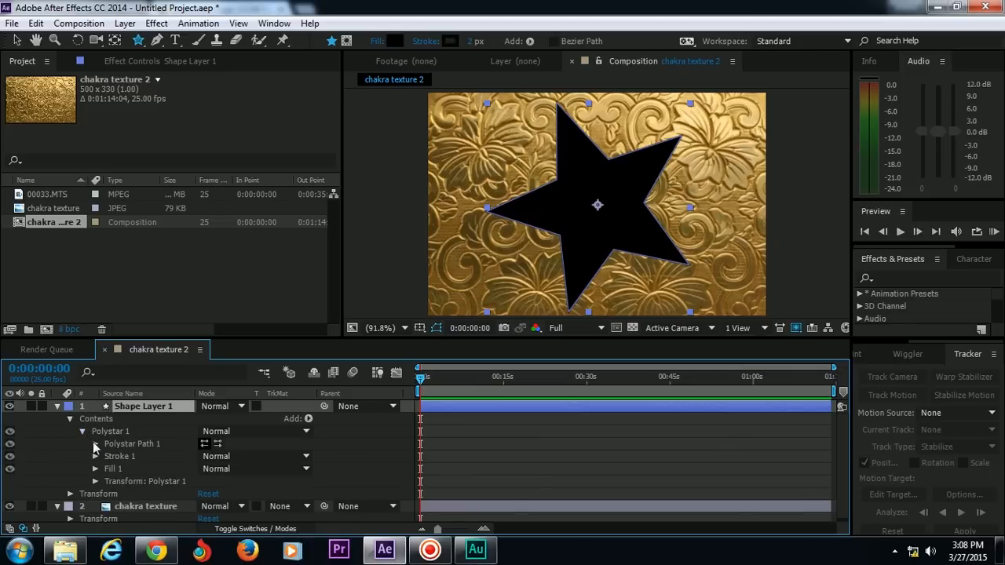
click(95, 443)
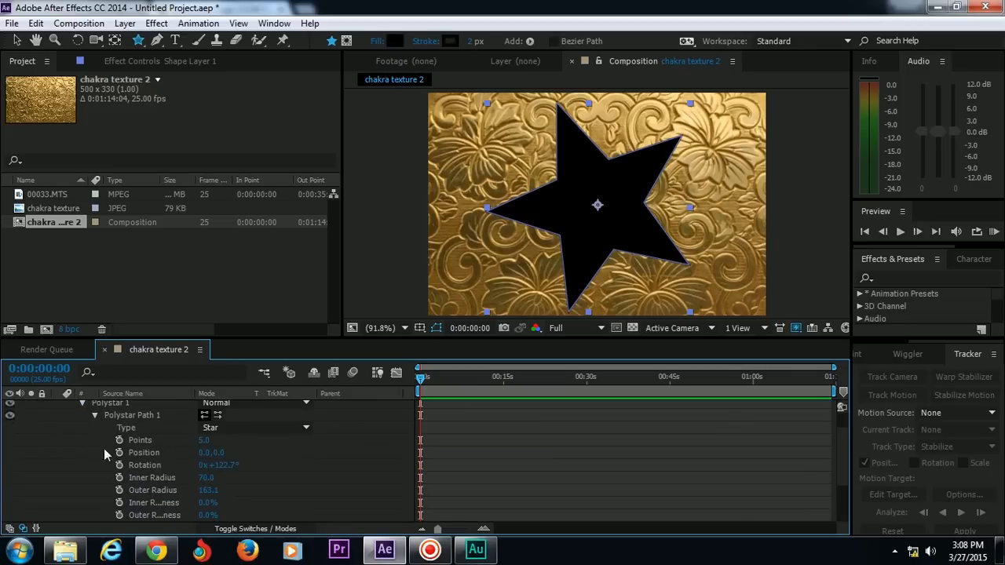
drag(203, 444, 245, 444)
click(210, 441)
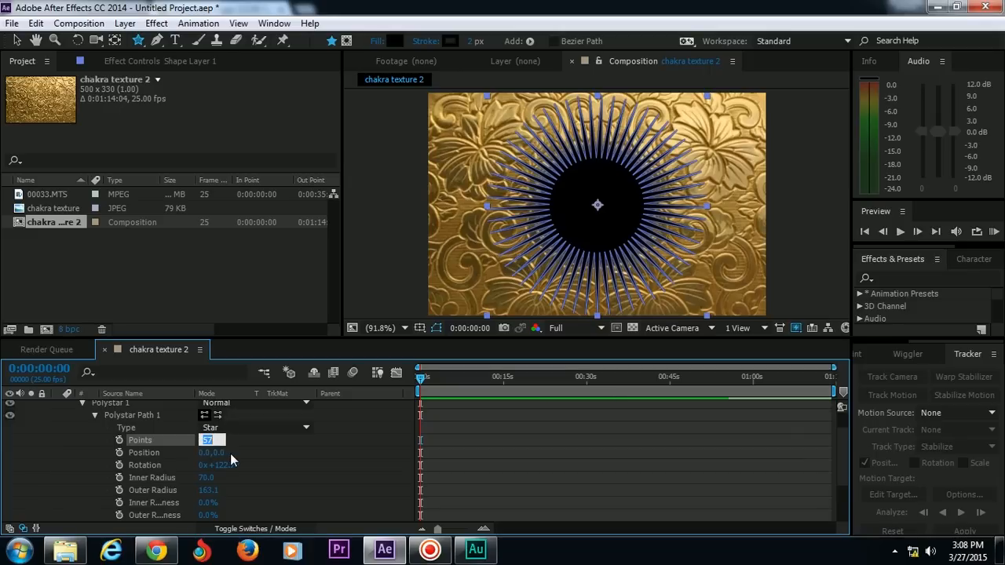
text(54)
click(258, 476)
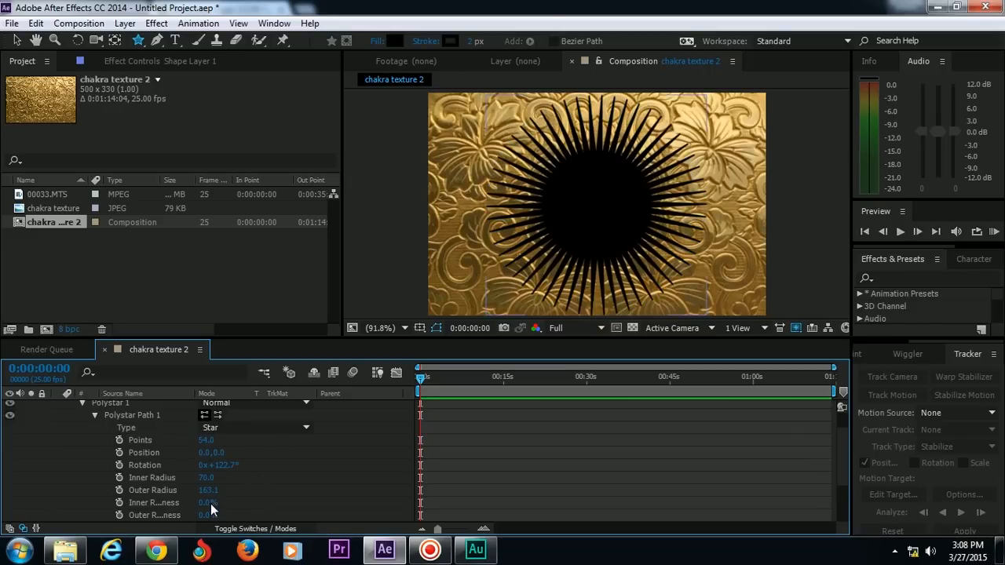
Increase the star's inner radius to 136 to shorten its spikes and collapse the shape layer's properties
drag(208, 480, 256, 479)
click(285, 493)
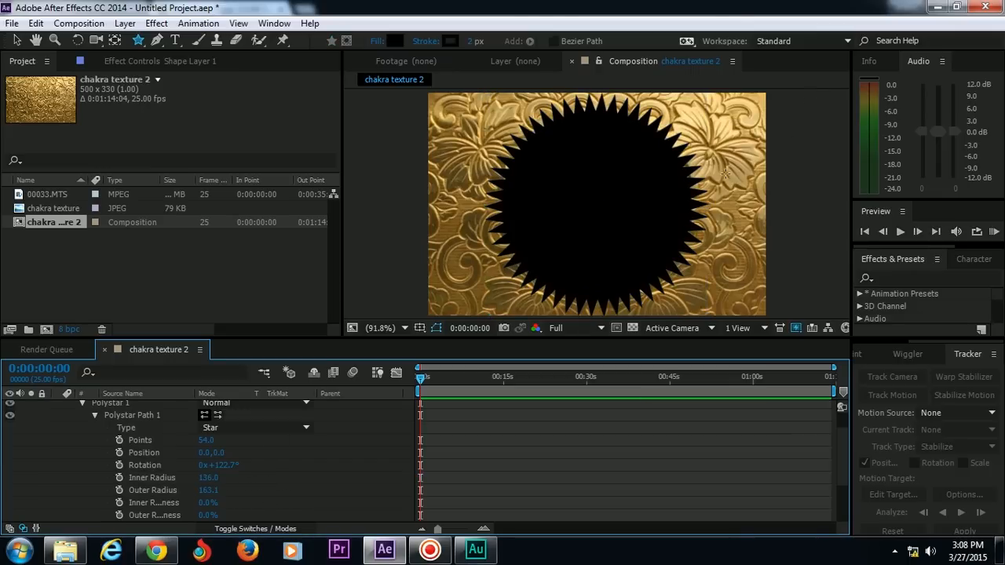
scroll(842, 452, up, 2)
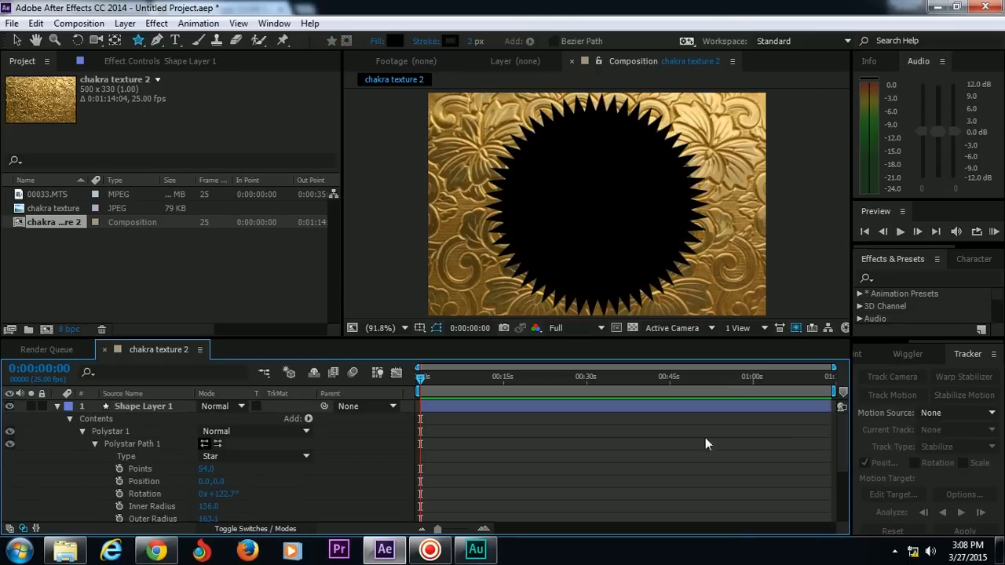
click(57, 405)
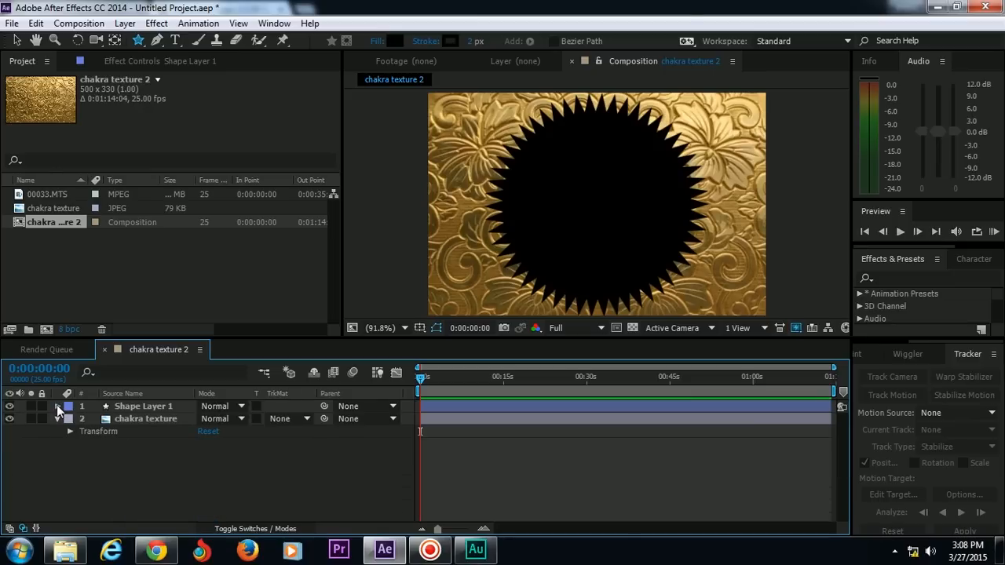
Set the chakra texture layer's track matte to Alpha Matte "Shape Layer 1"
click(130, 419)
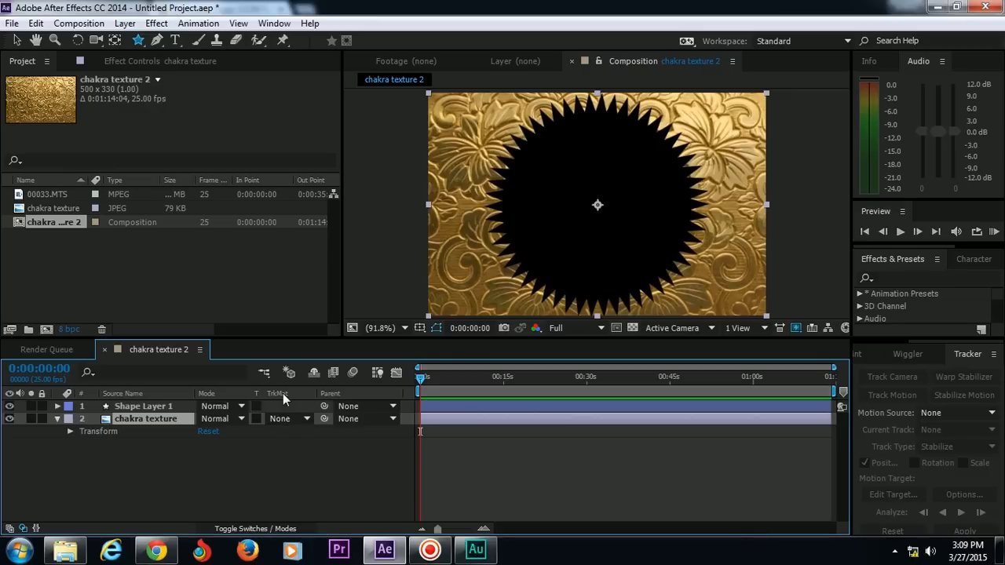
click(294, 530)
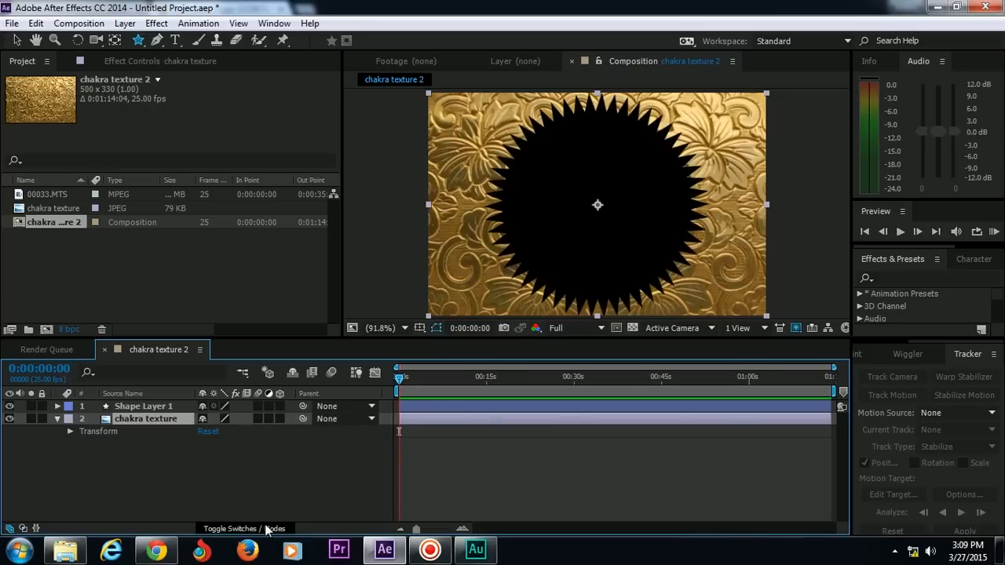
click(265, 528)
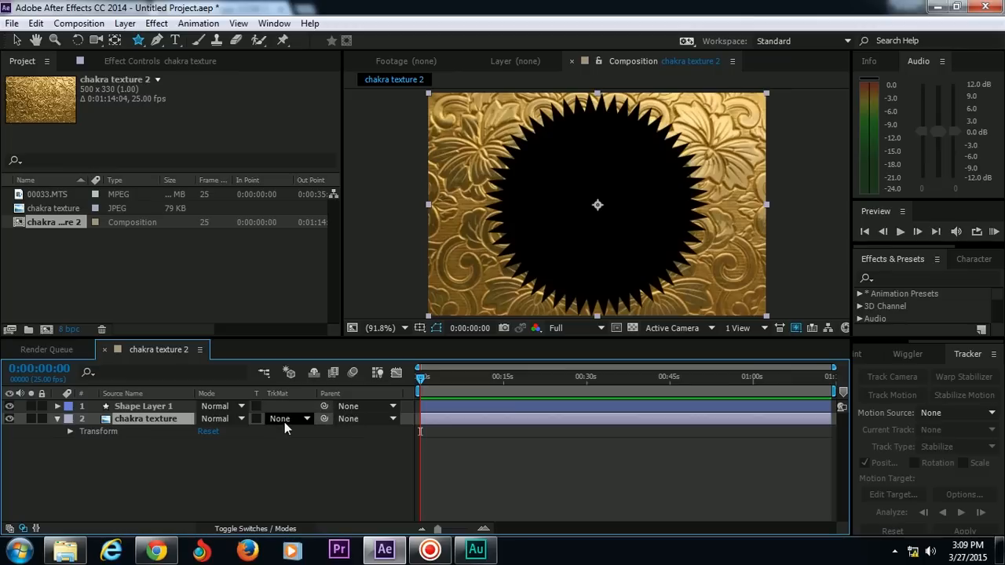
click(296, 418)
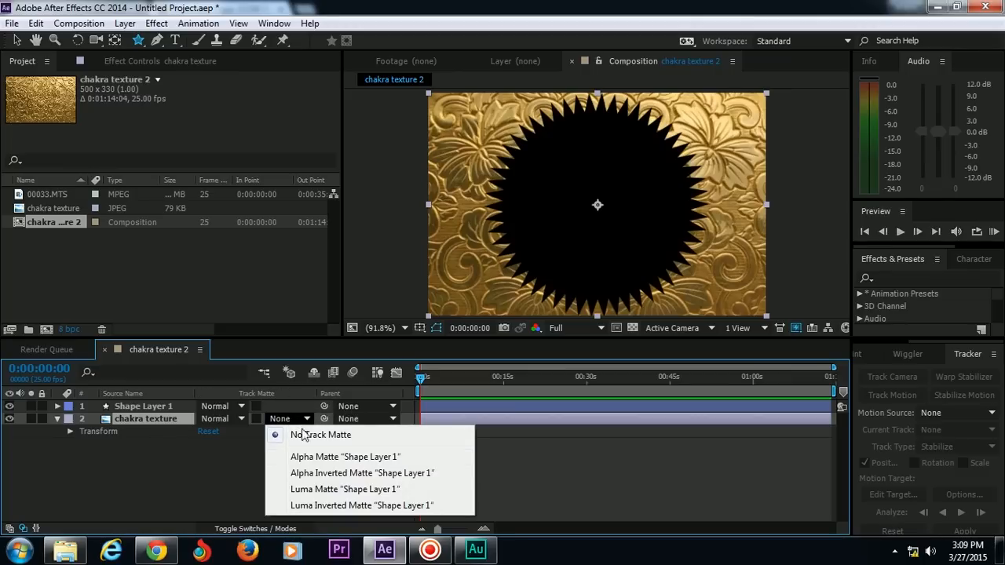
click(321, 458)
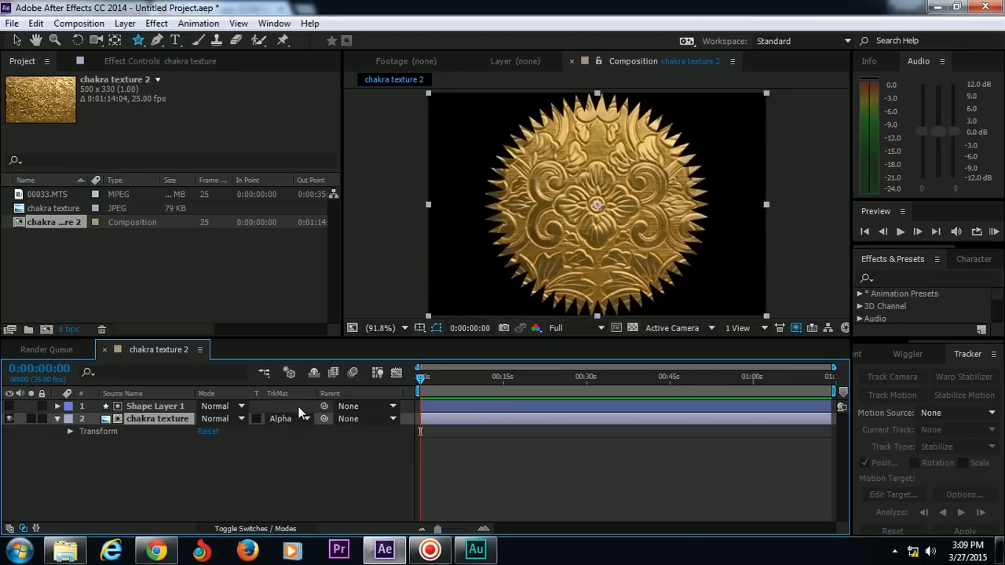
Try the Alpha Inverted Matte on the chakra texture layer and switch back to Alpha Matte "Shape Layer 1"
click(290, 422)
click(303, 457)
click(302, 423)
click(314, 472)
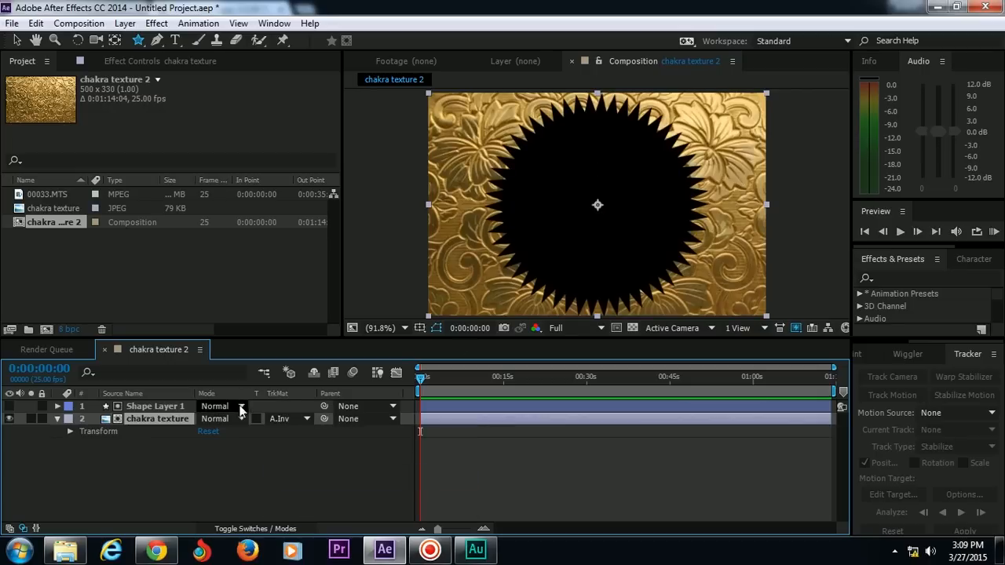
click(290, 419)
click(312, 456)
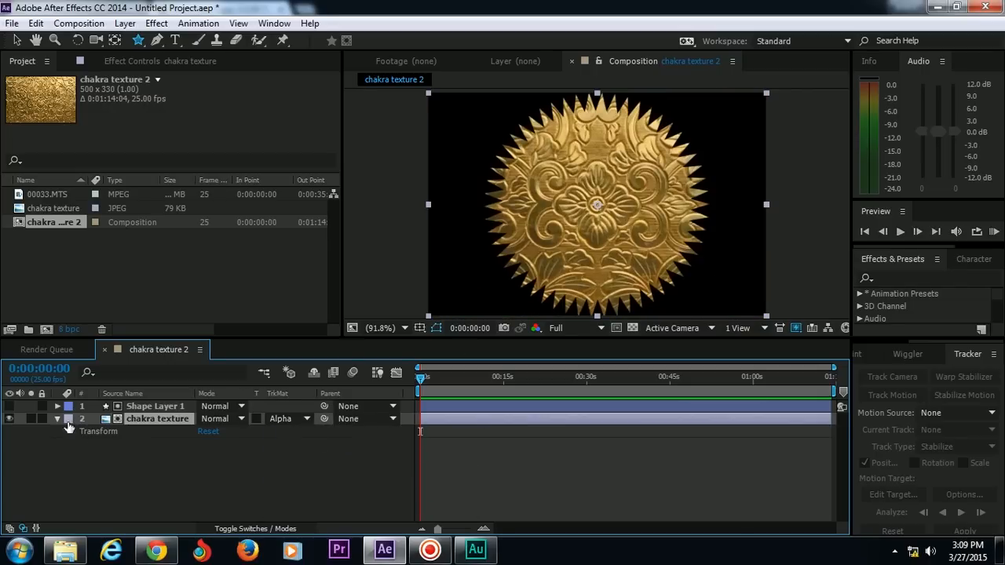
Draw a small circular mask near the center of the chakra texture layer with the Ellipse tool
click(167, 455)
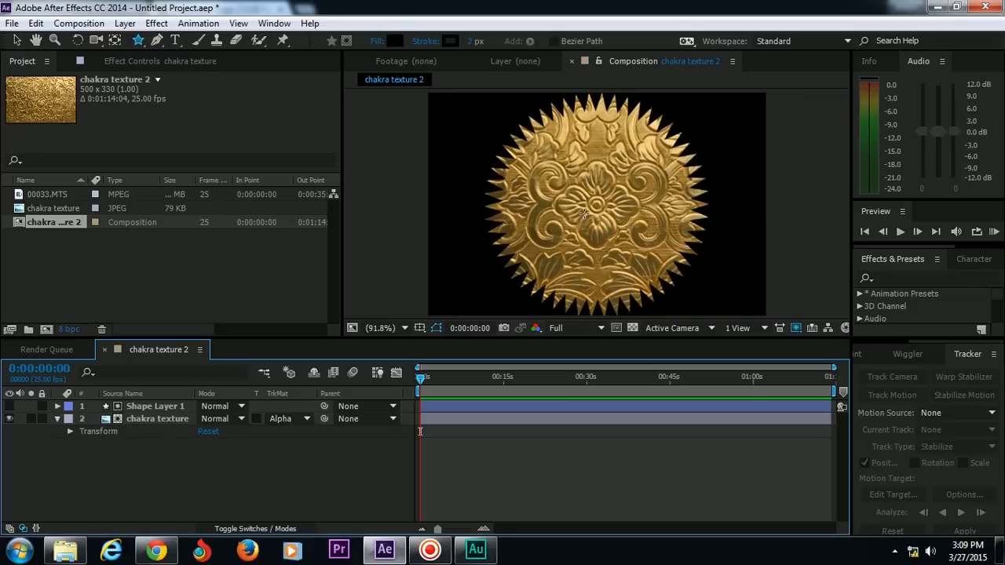
click(161, 420)
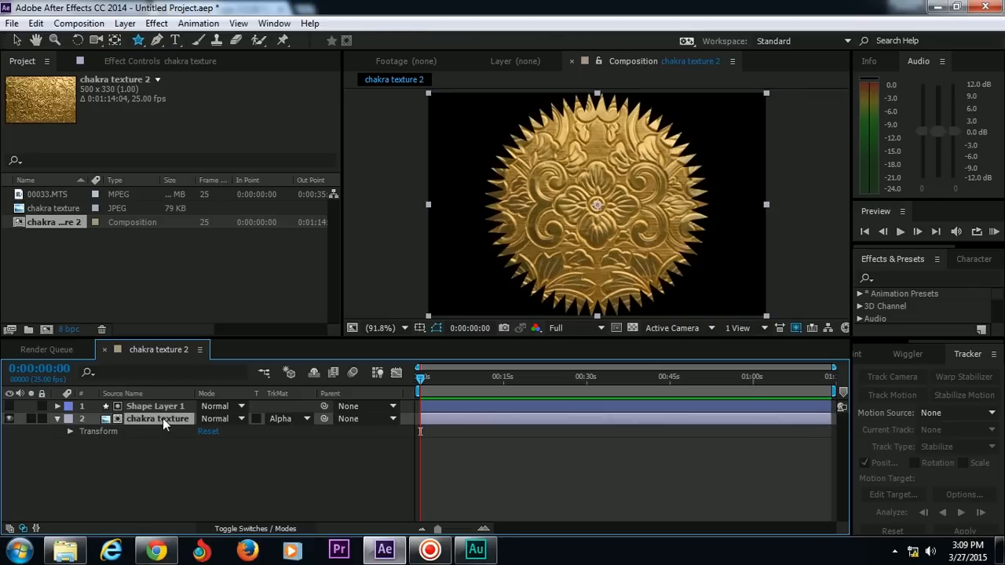
drag(138, 41, 183, 72)
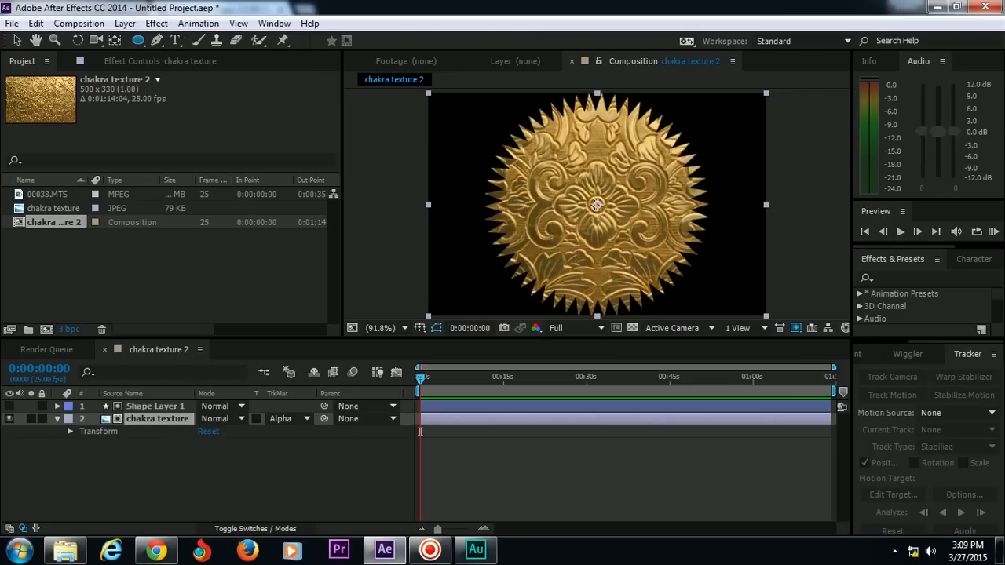
click(156, 418)
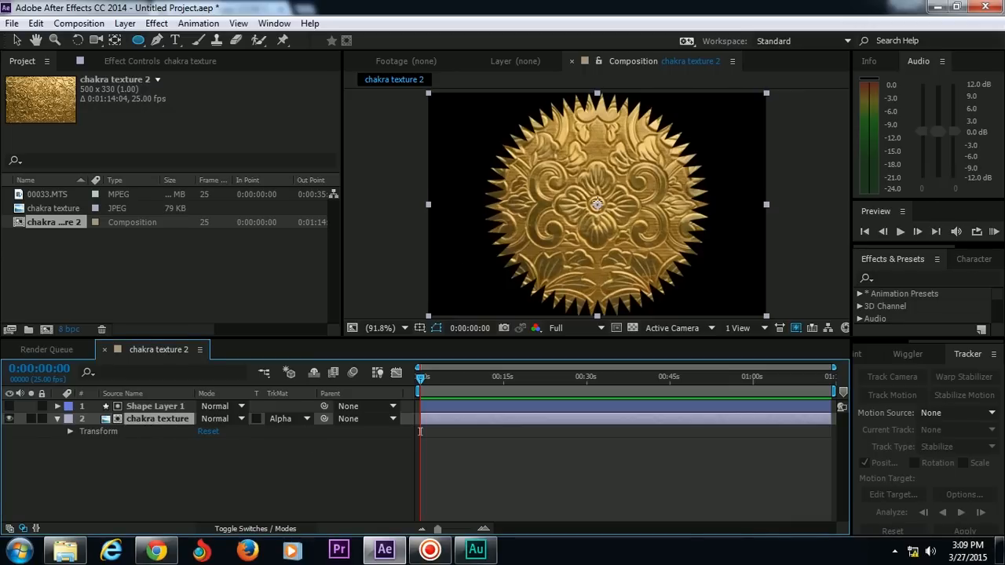
drag(596, 203, 614, 217)
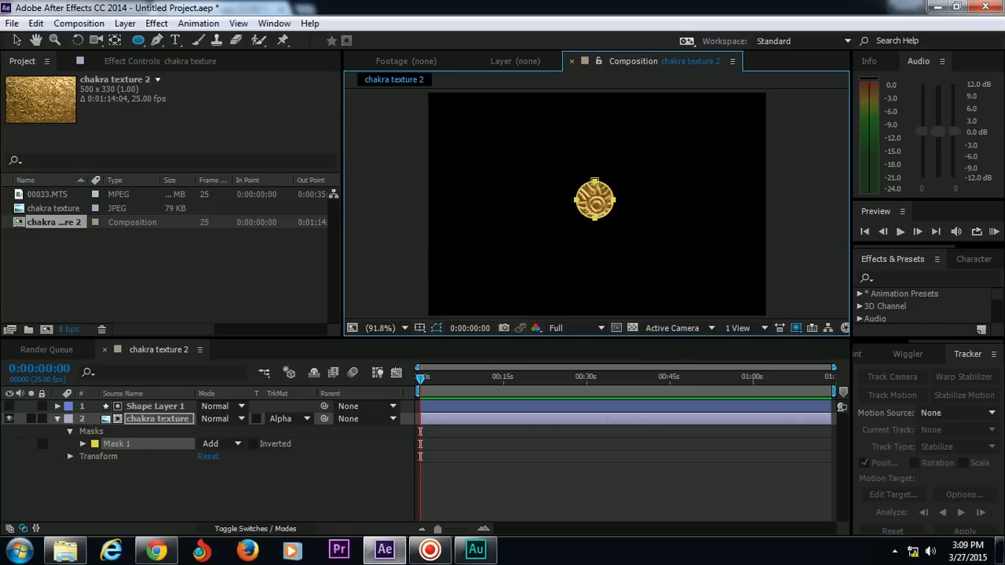
Center the circular mask on the middle of the disc and scale it down slightly
click(16, 41)
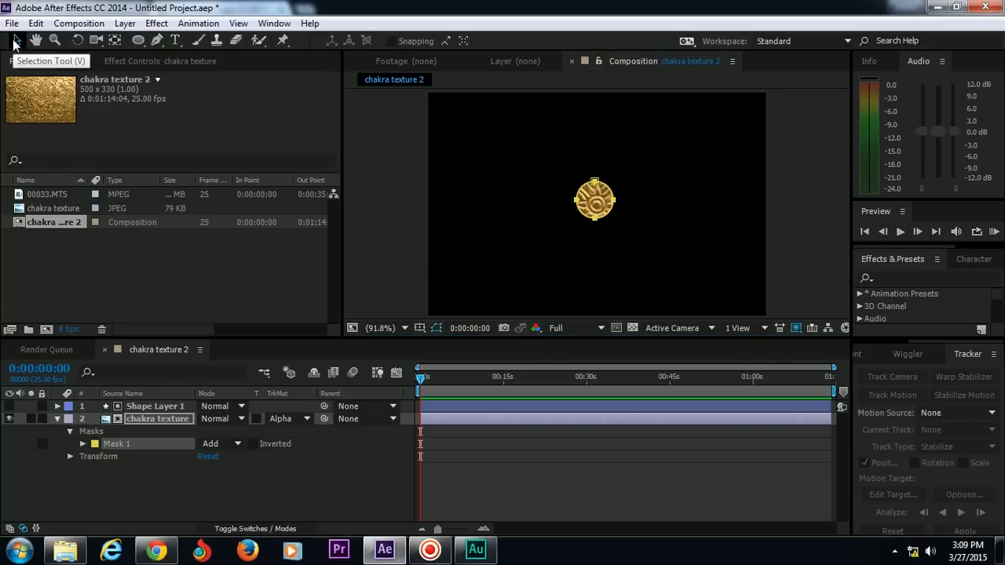
click(596, 221)
drag(606, 211, 606, 217)
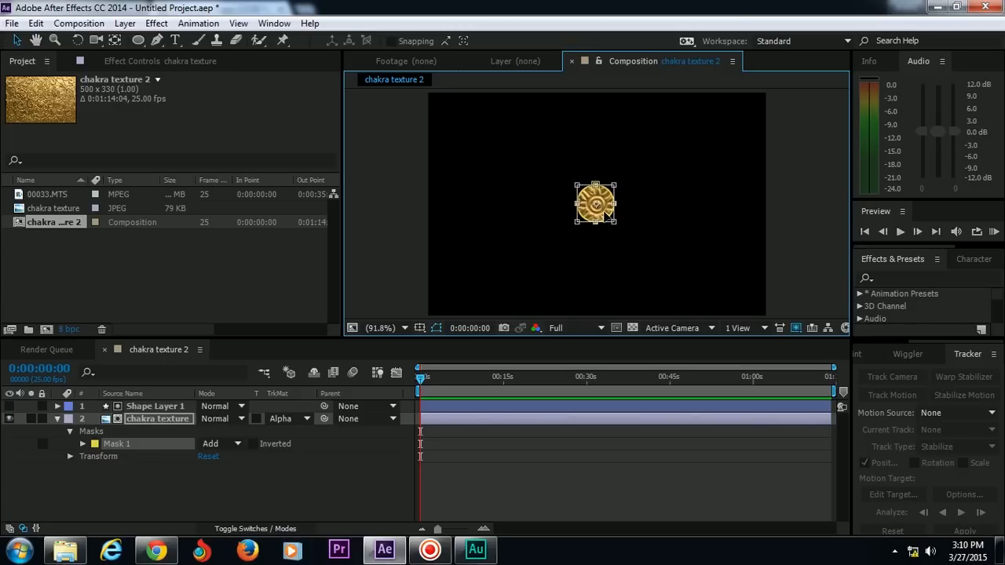
drag(614, 222, 608, 222)
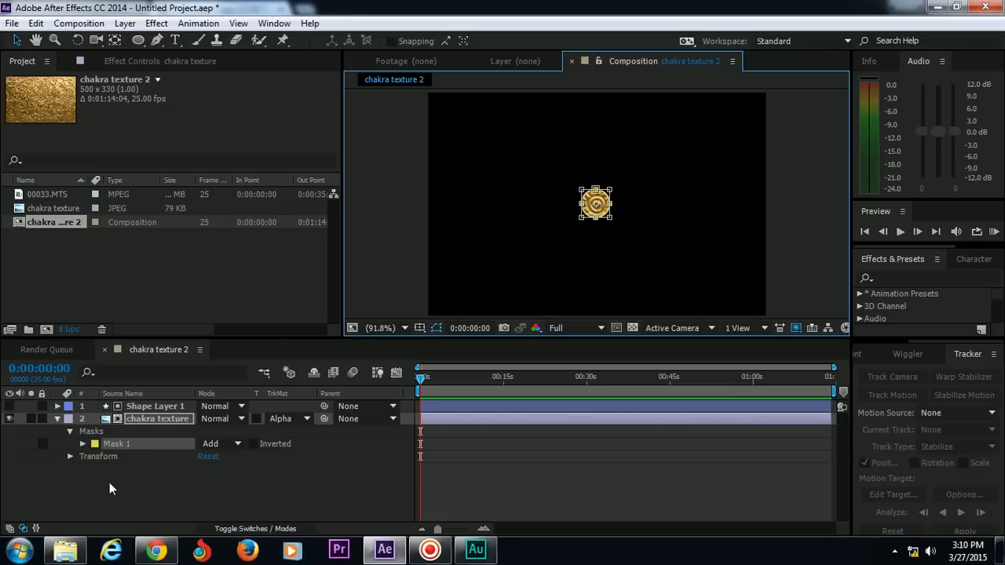
Set Mask 1 on the chakra texture layer to Subtract to cut a hole in the disc's center, and deselect the layer
click(231, 442)
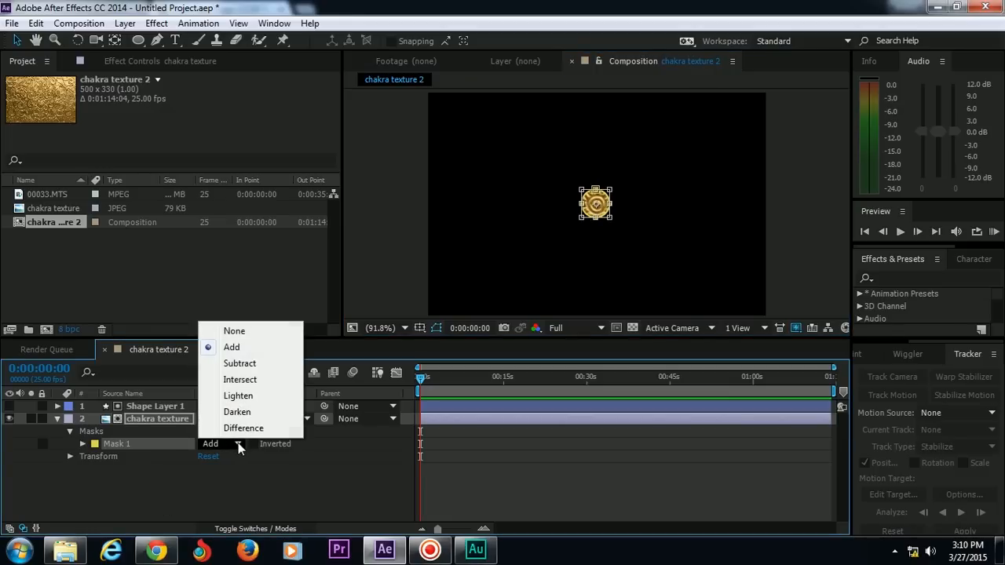
click(244, 363)
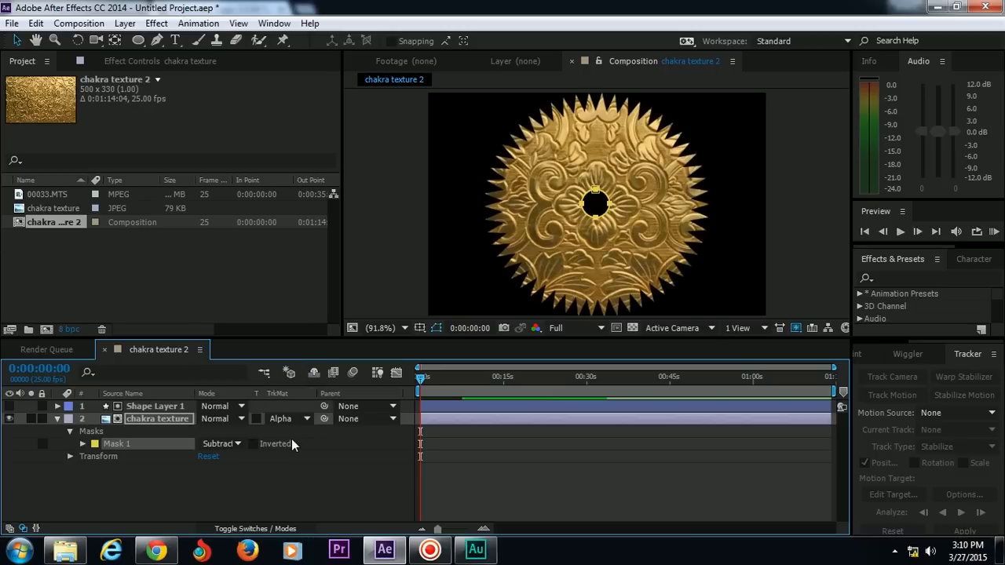
click(320, 461)
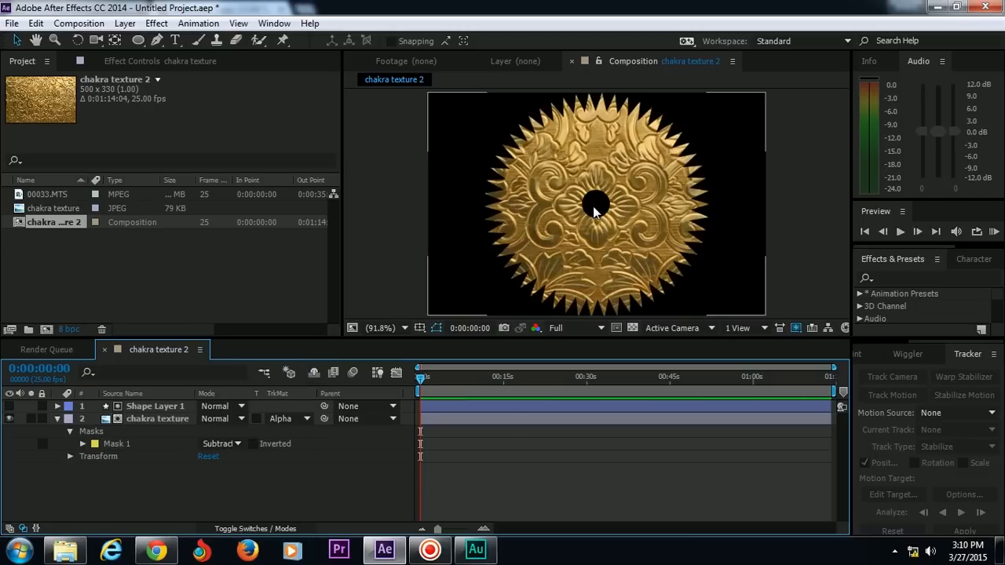
Create a new composition from the 00033.MTS footage
click(120, 276)
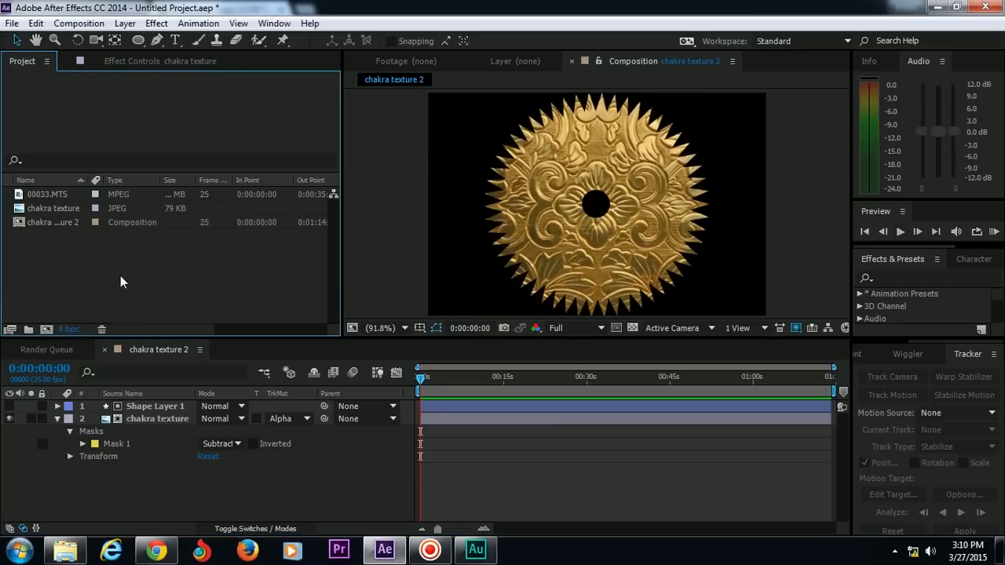
click(41, 193)
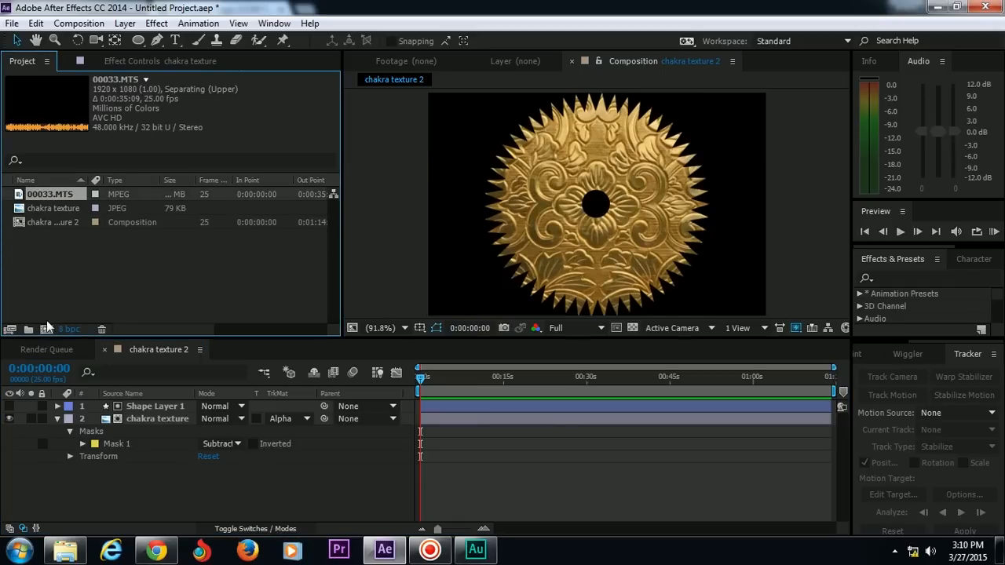
drag(47, 328, 47, 330)
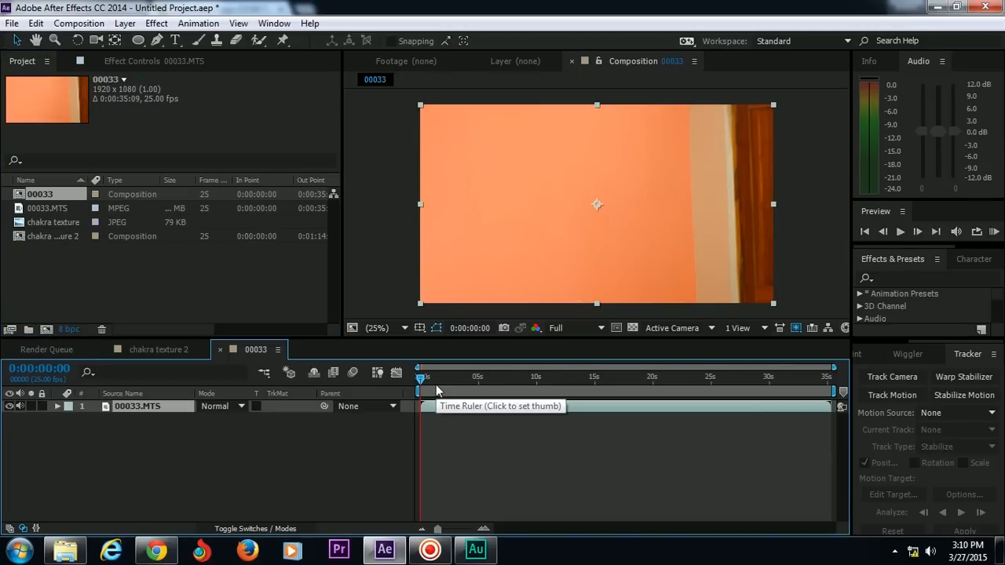
Preview the beginning of the 00033 footage and lower the composition's preview resolution to Quarter
drag(426, 378, 445, 381)
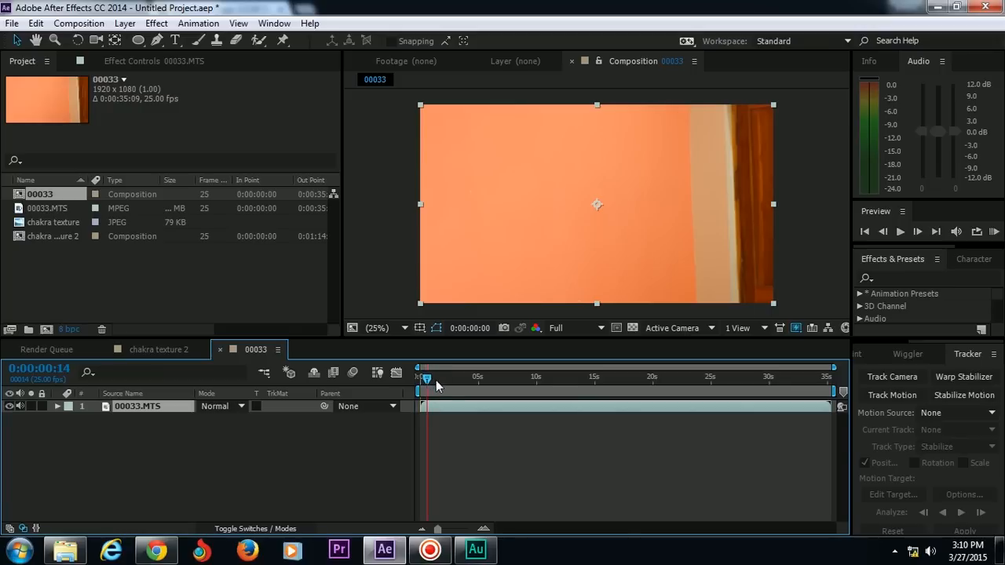
key(space)
click(494, 378)
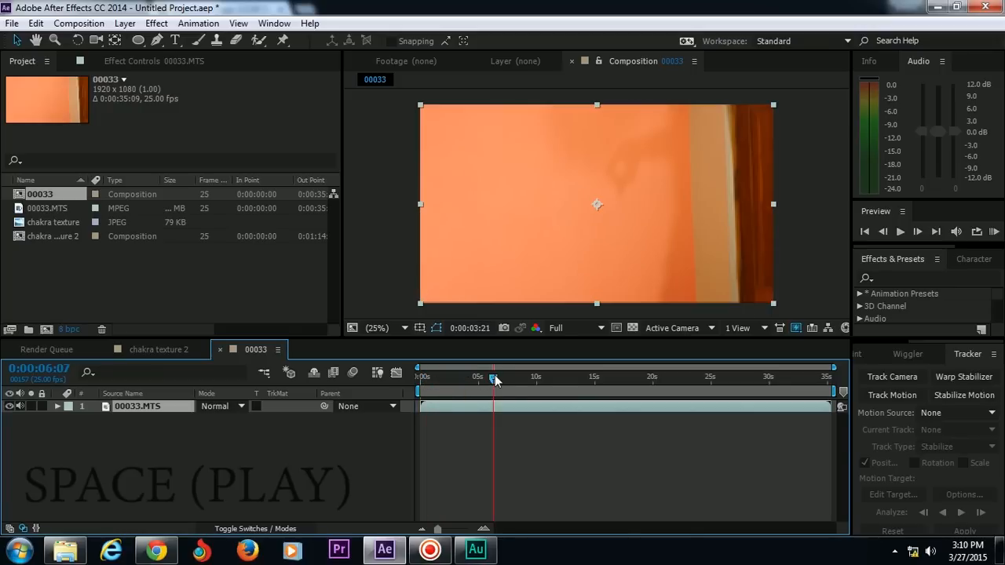
click(535, 380)
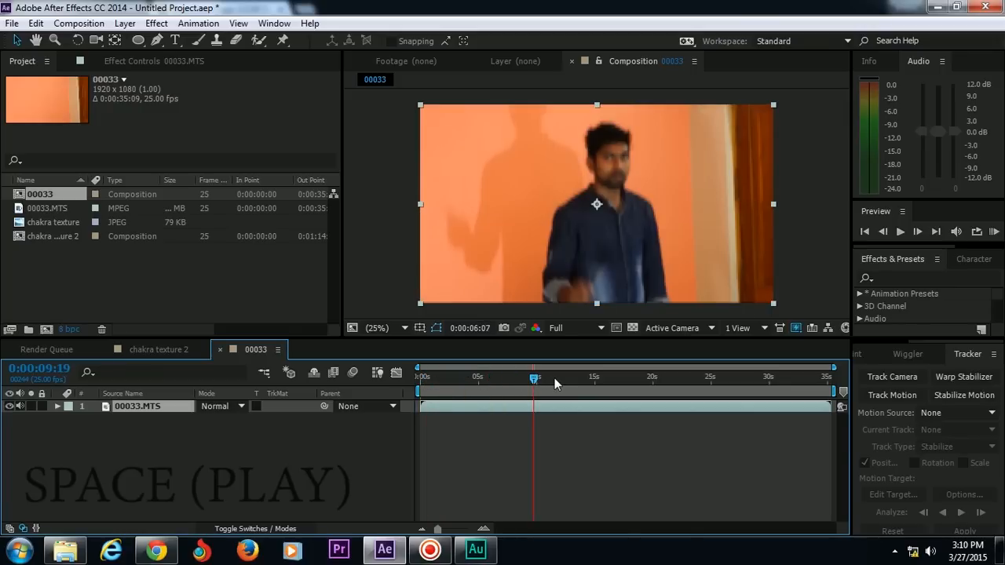
click(564, 327)
click(598, 415)
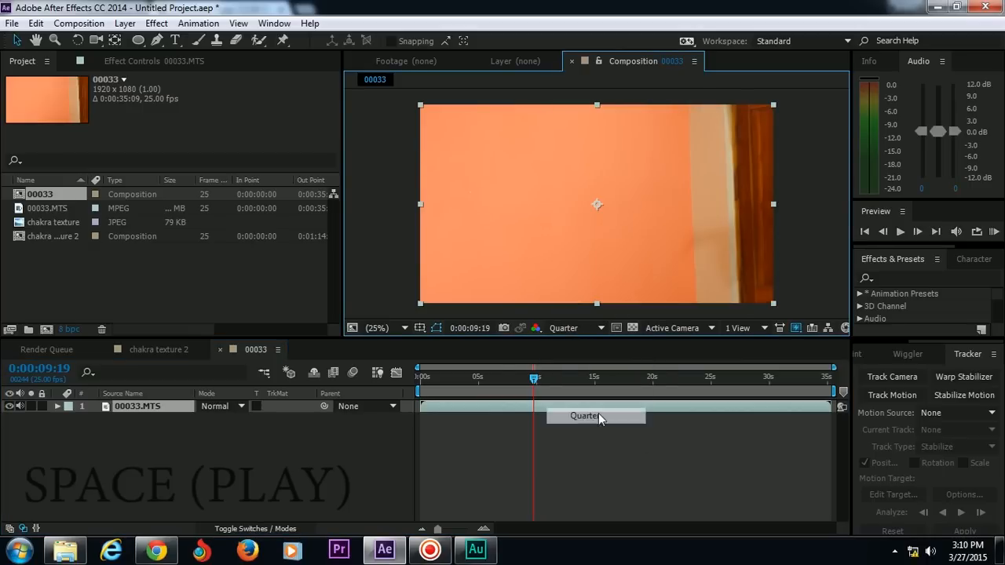
Play through the footage to find the raised-finger shot and set the work area's start at 0:00:14:20
click(460, 380)
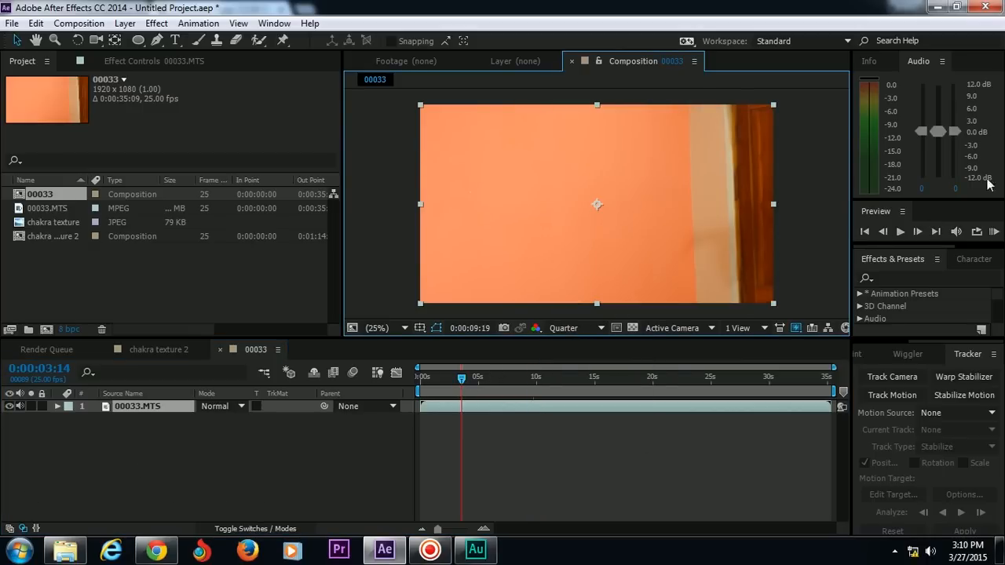
key(space)
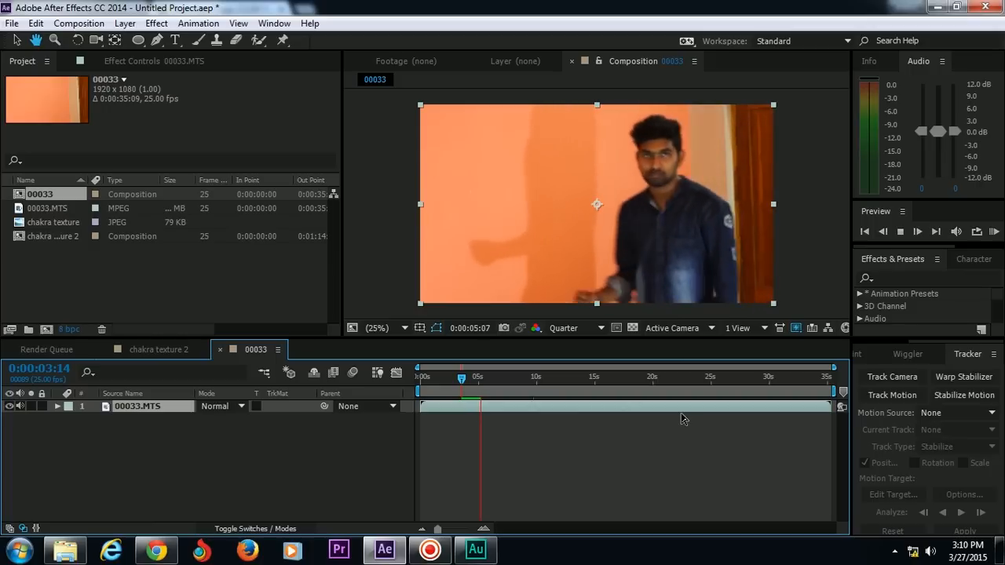
click(597, 381)
key(space)
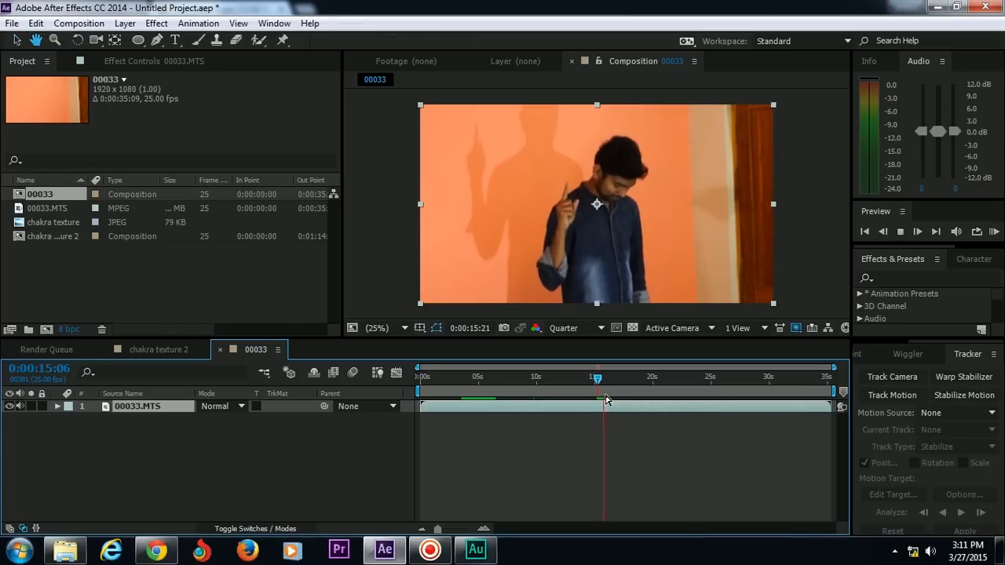
click(593, 381)
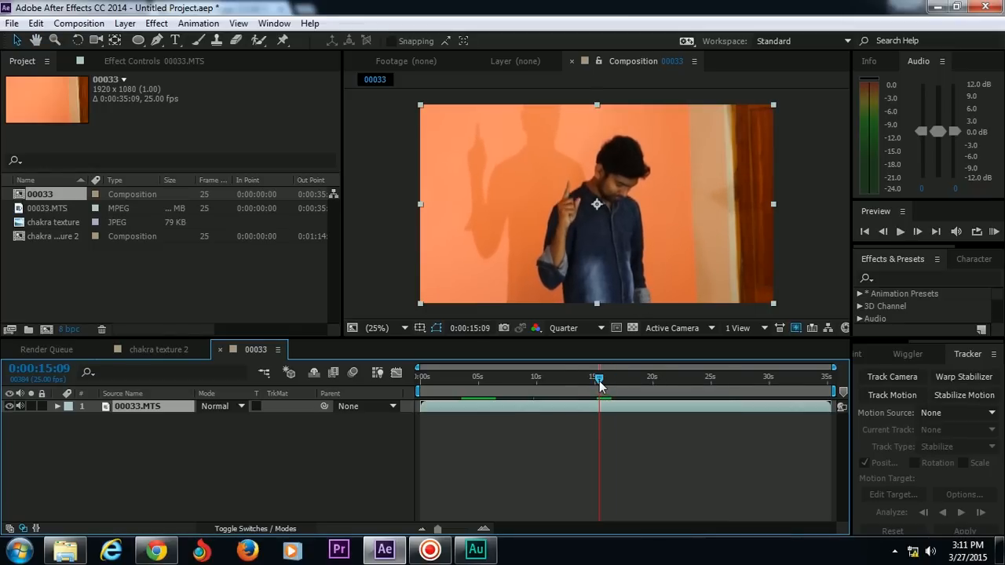
drag(592, 380, 591, 380)
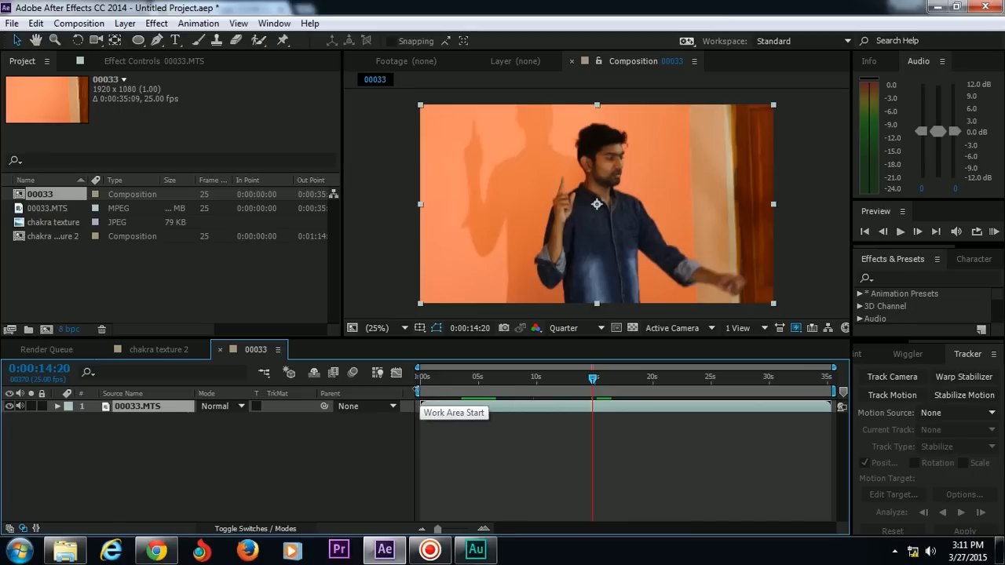
drag(417, 391, 589, 390)
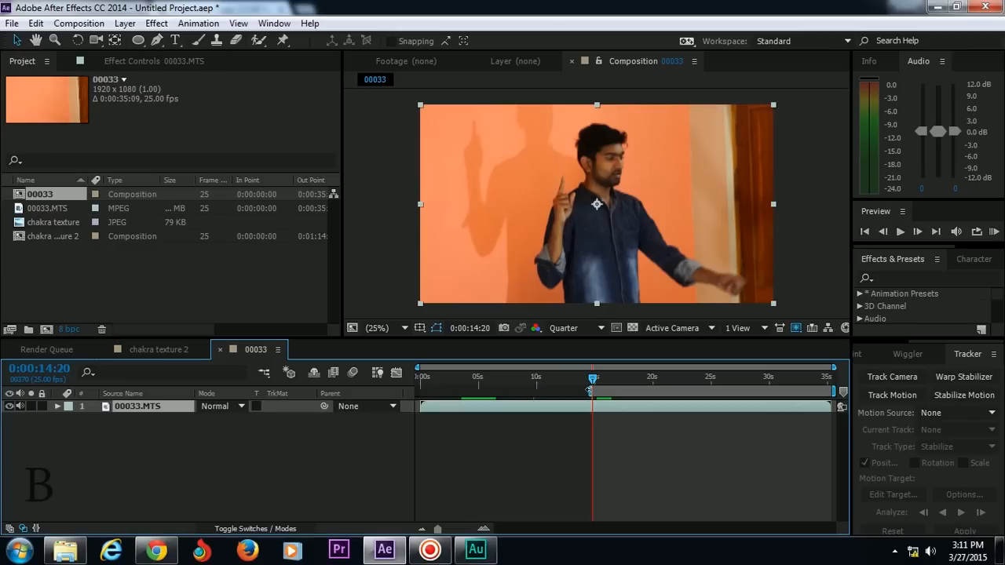
Locate the moment before the second person's hand enters the frame and split the 00033.MTS layer at 0:00:19:06
click(659, 382)
click(677, 381)
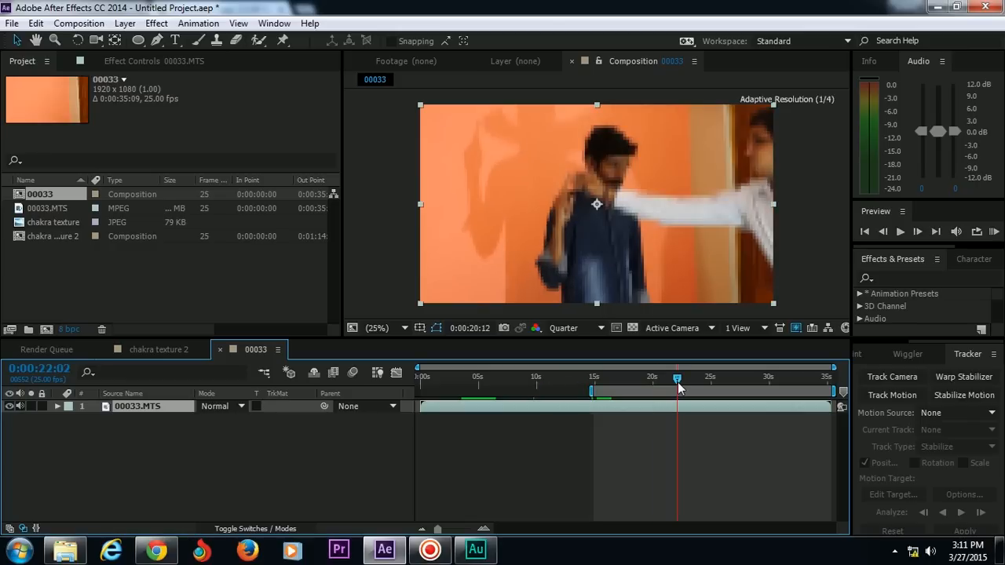
click(624, 380)
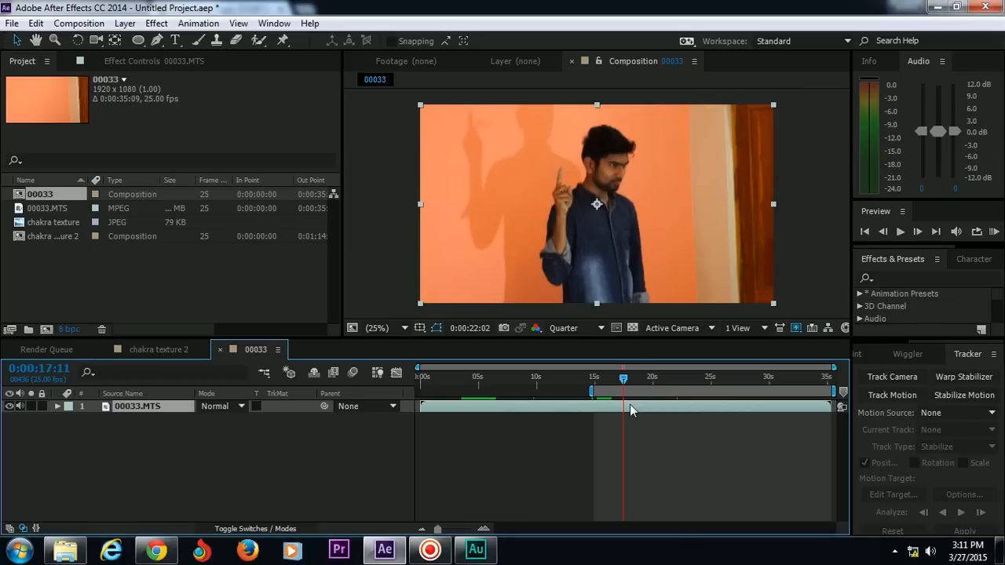
key(space)
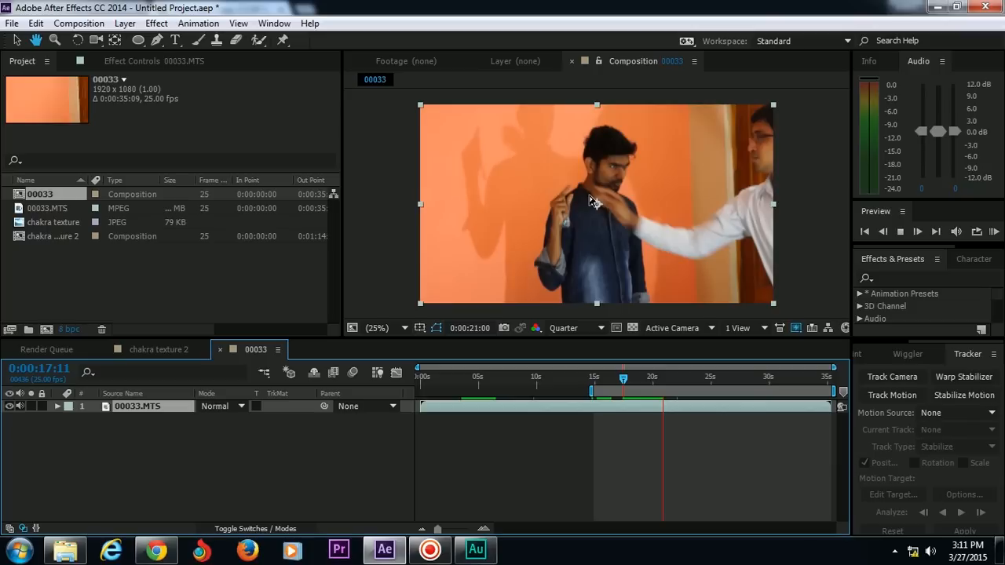
drag(651, 382, 645, 382)
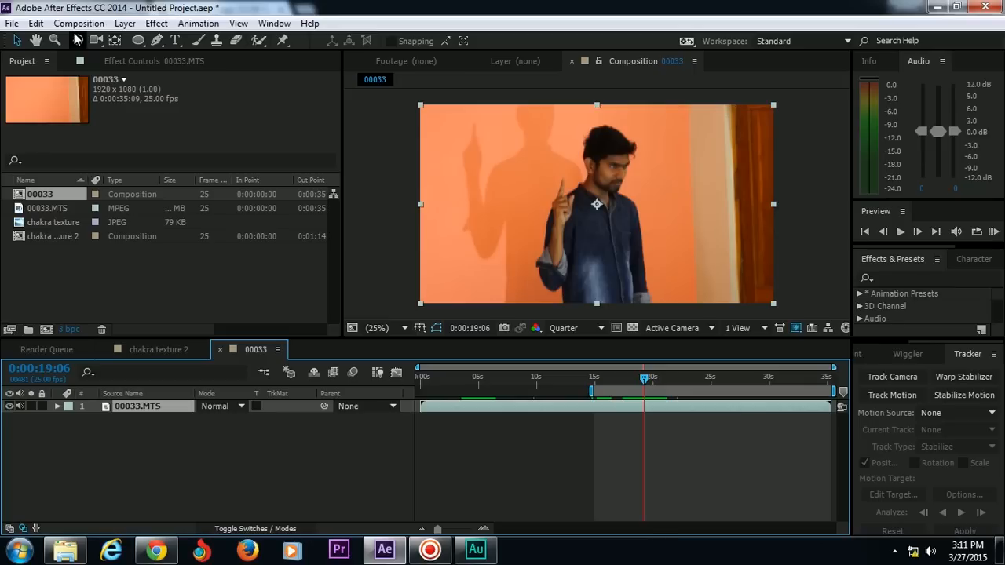
click(40, 24)
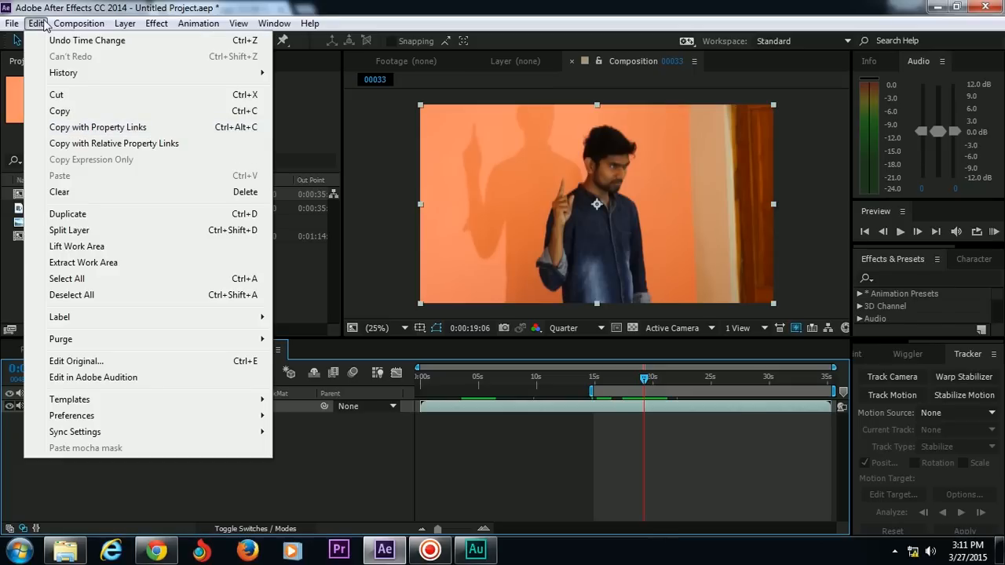
click(86, 230)
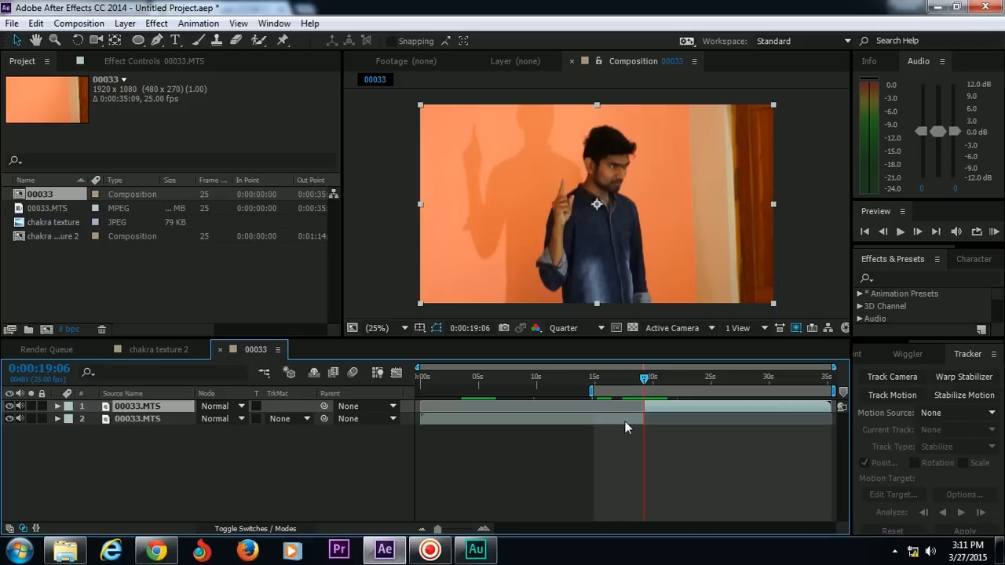
Reorder the split footage layers so the earlier segment sits above the later one
click(624, 421)
drag(613, 418, 618, 406)
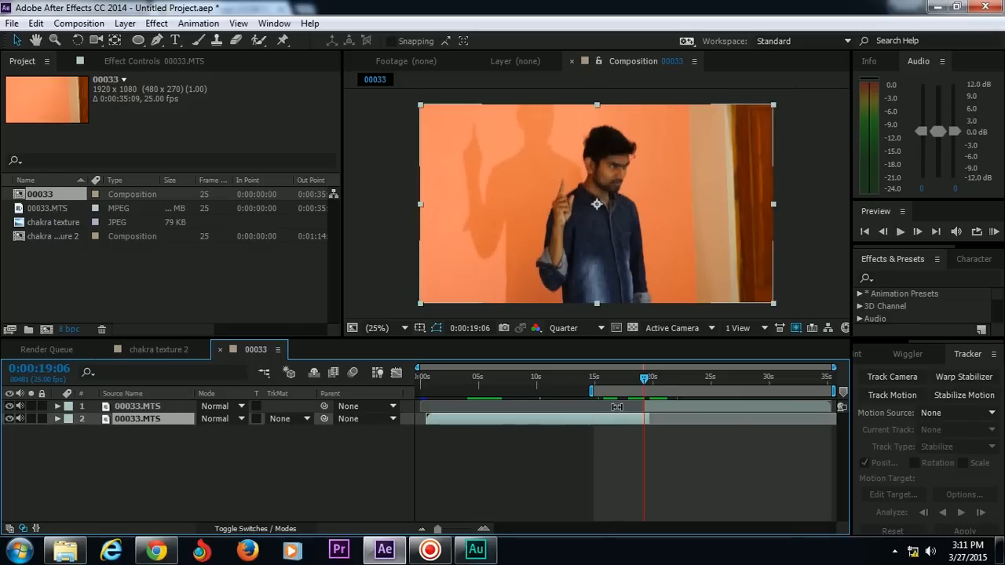
click(145, 405)
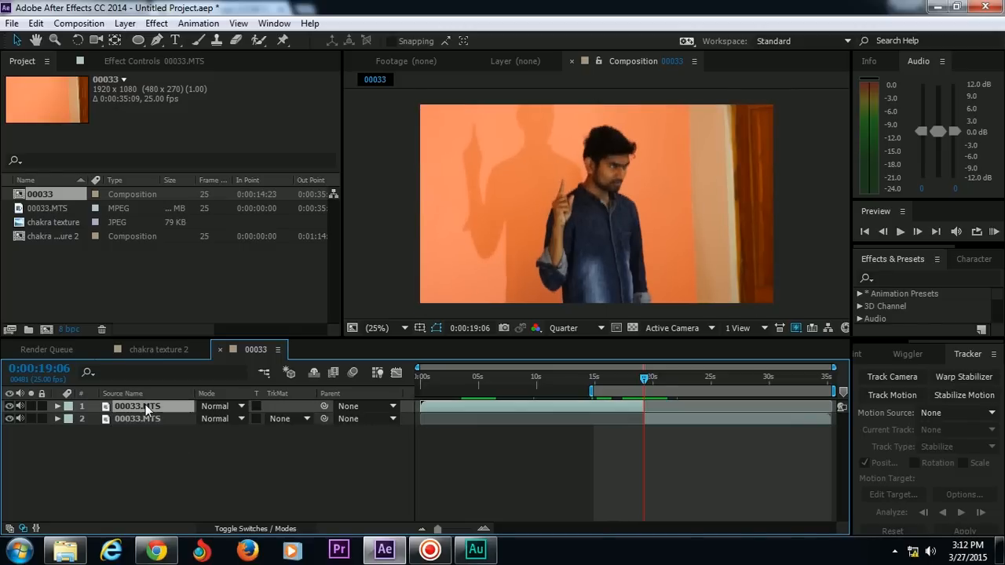
Trim the later footage segment's in point to 0:00:22:10, cutting out the part with the second person's hand
drag(644, 378, 680, 387)
key(space)
key(space)
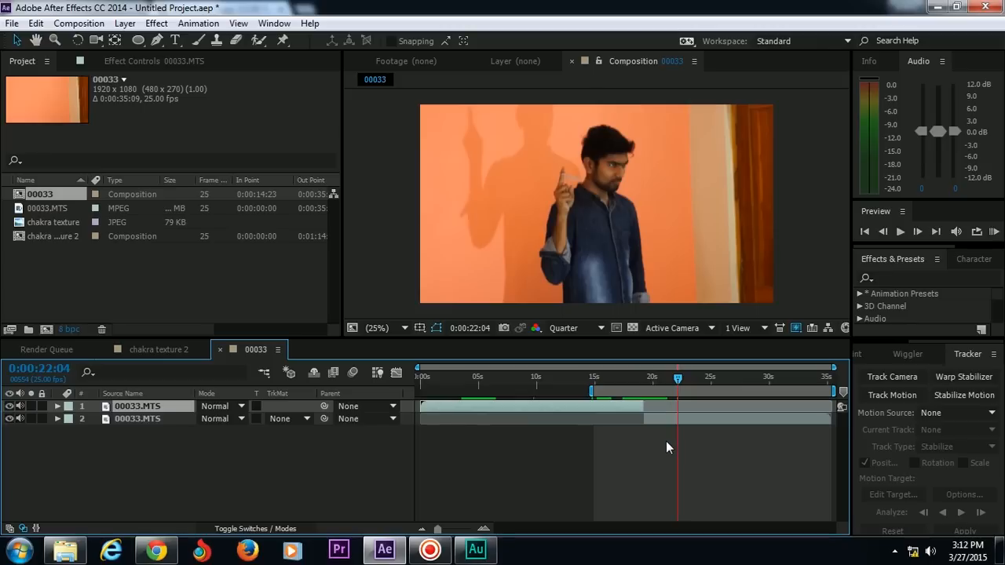
click(664, 418)
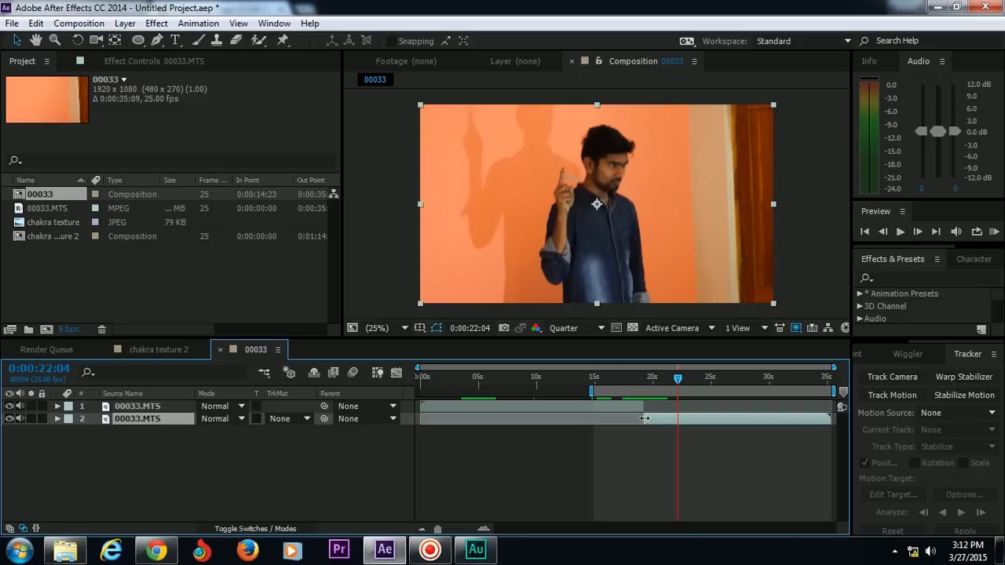
mouse_move(644, 418)
mouse_down()
mouse_move(677, 418)
mouse_move(643, 418)
mouse_up()
drag(678, 383, 680, 386)
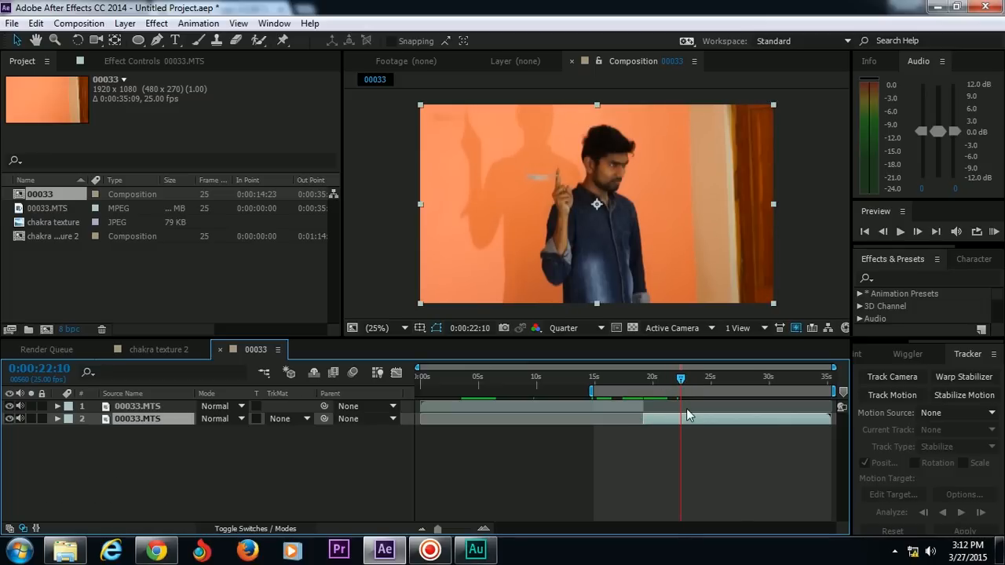
key(alt+bracketright)
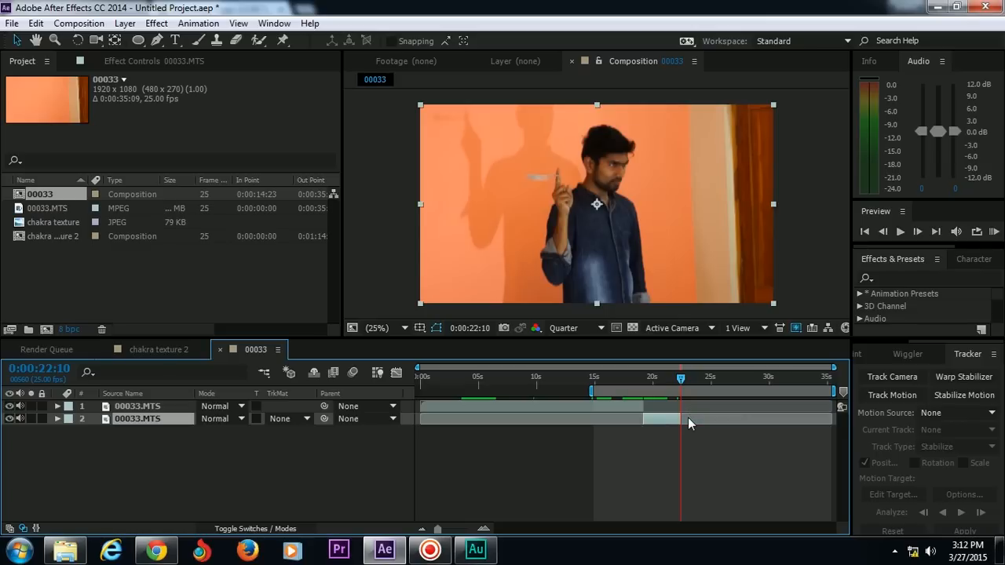
key(ctrl+z)
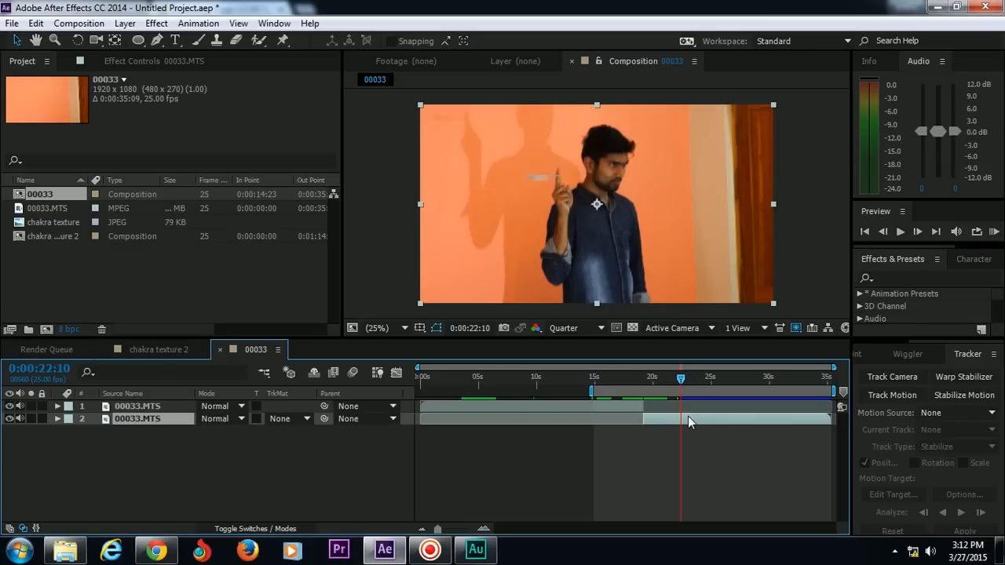
key(alt+bracketleft)
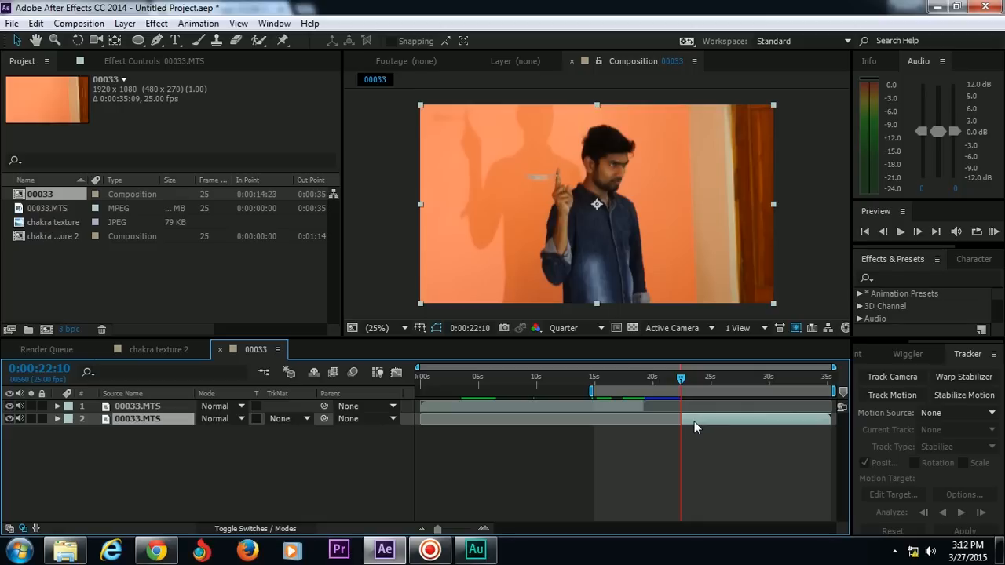
Slide the later footage segment earlier until it slightly overlaps the end of the first one, and preview the transition
drag(694, 419, 669, 419)
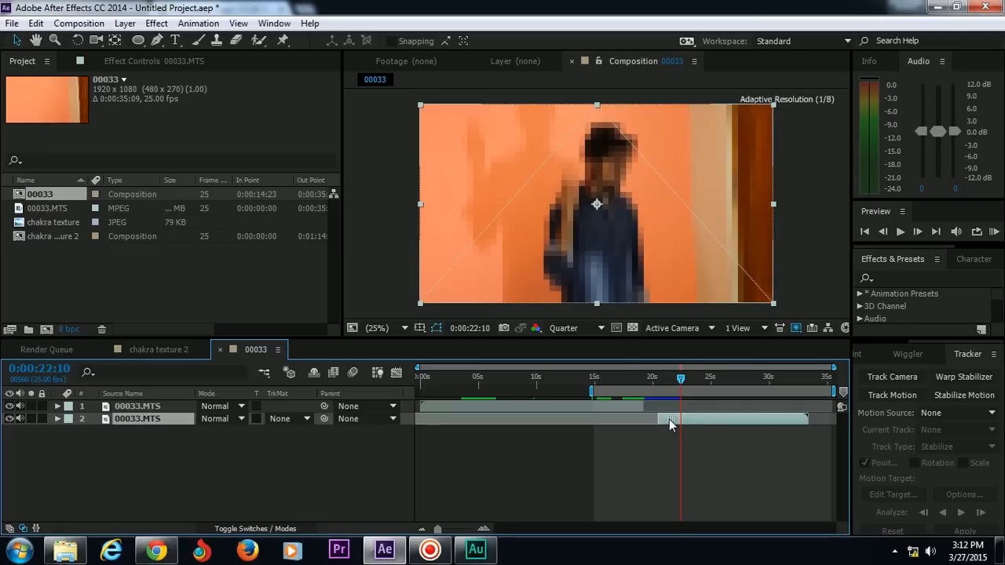
drag(667, 420, 651, 418)
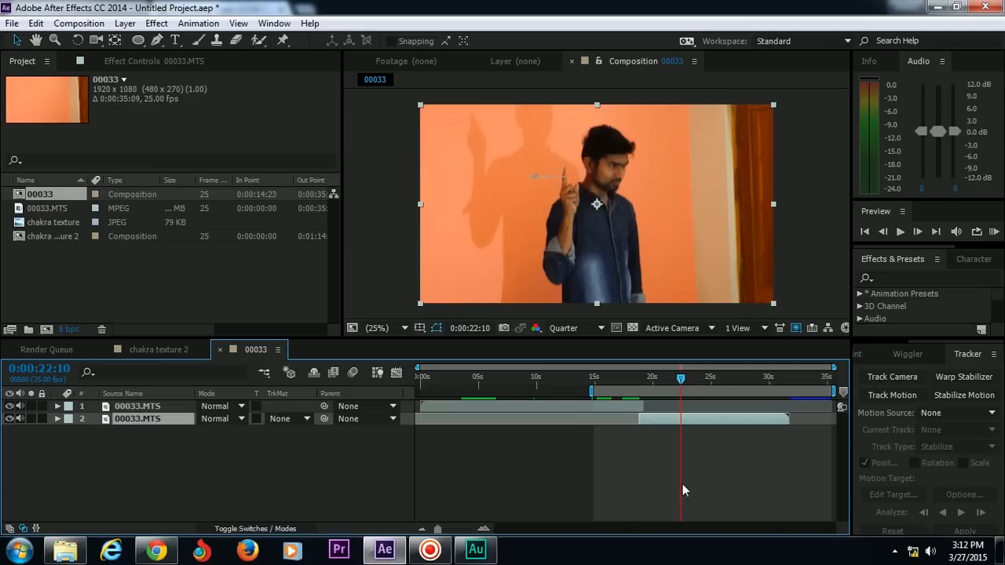
click(636, 379)
key(space)
click(657, 430)
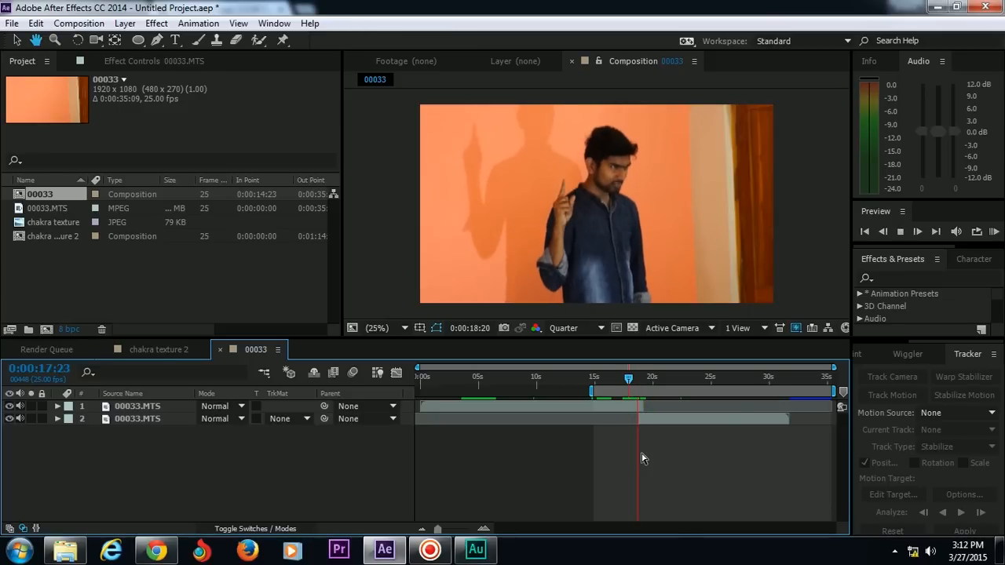
key(space)
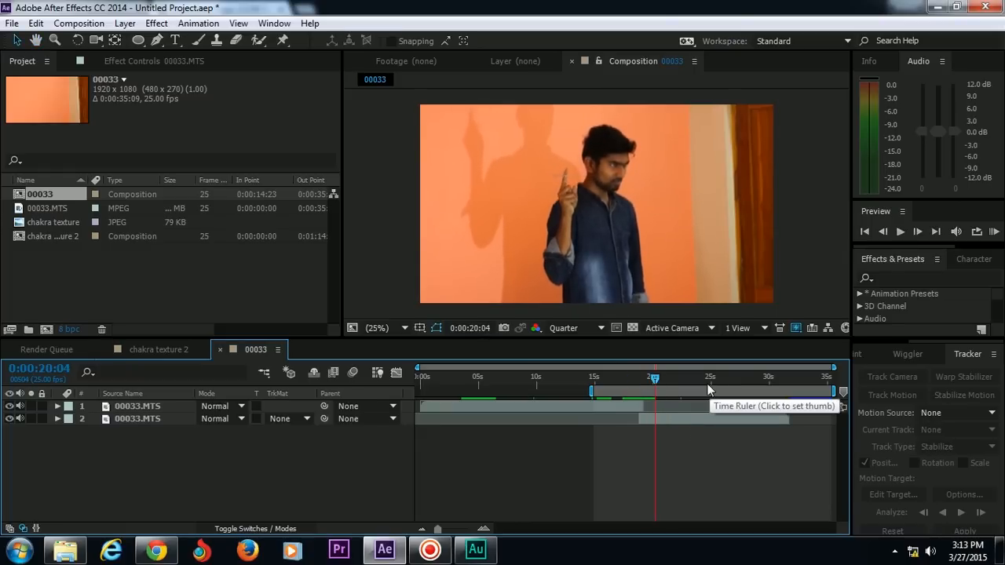
click(697, 380)
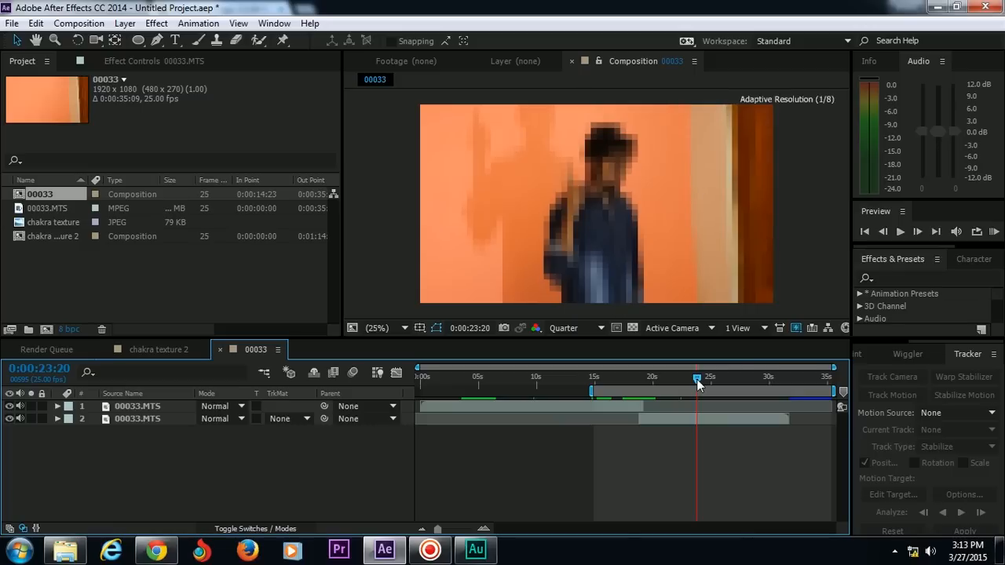
Set the 00033 composition's work area to start at 0:00:14:23 and end at 0:00:24:20
drag(697, 382, 709, 382)
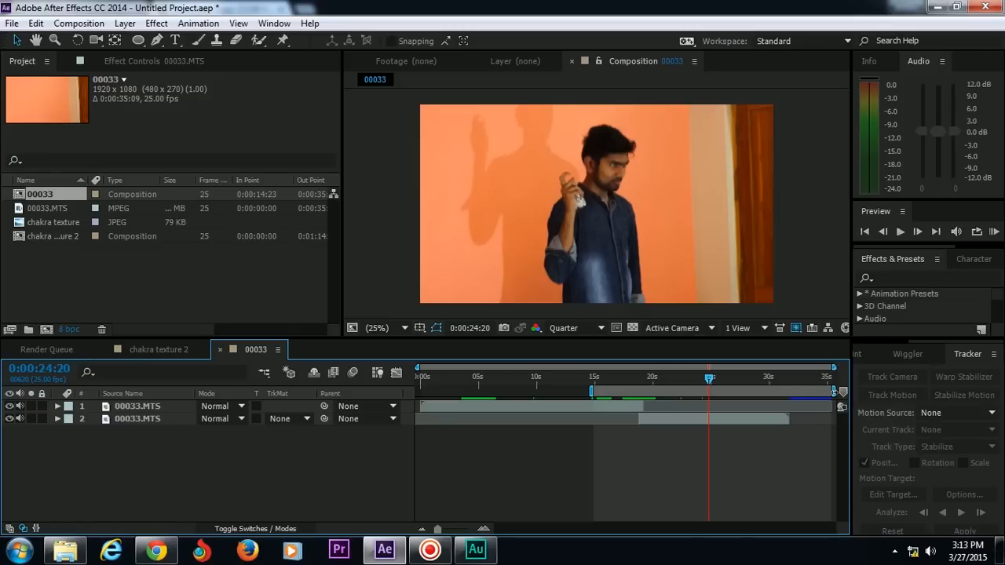
mouse_move(834, 391)
mouse_down()
mouse_move(712, 393)
mouse_move(834, 392)
mouse_up()
key(n)
key(n)
drag(591, 378, 594, 383)
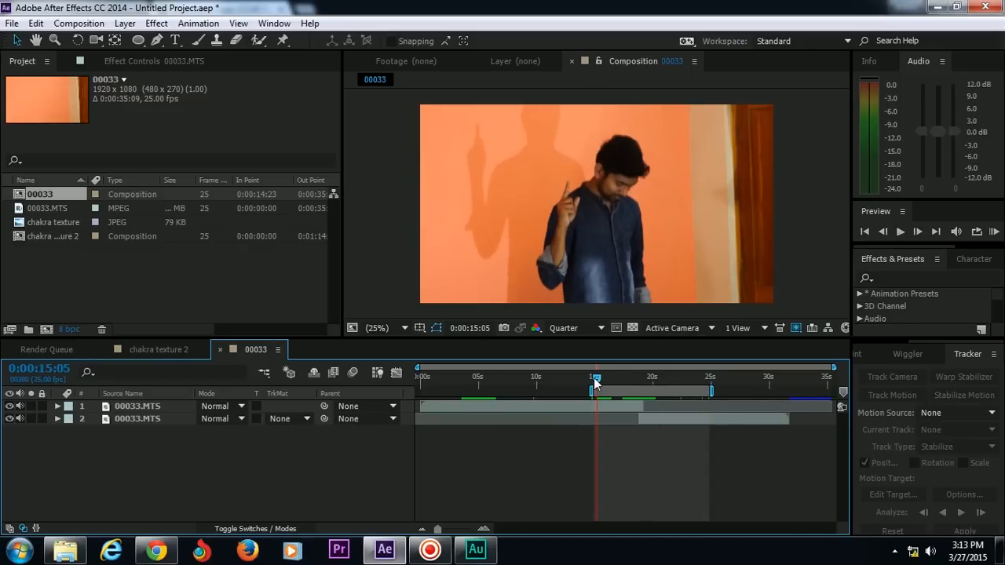
key(b)
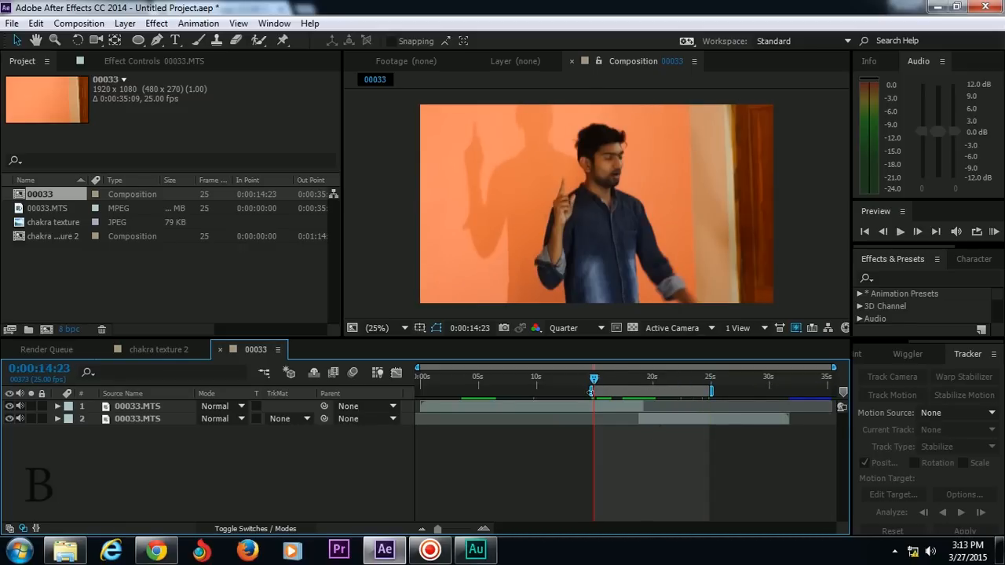
key(n)
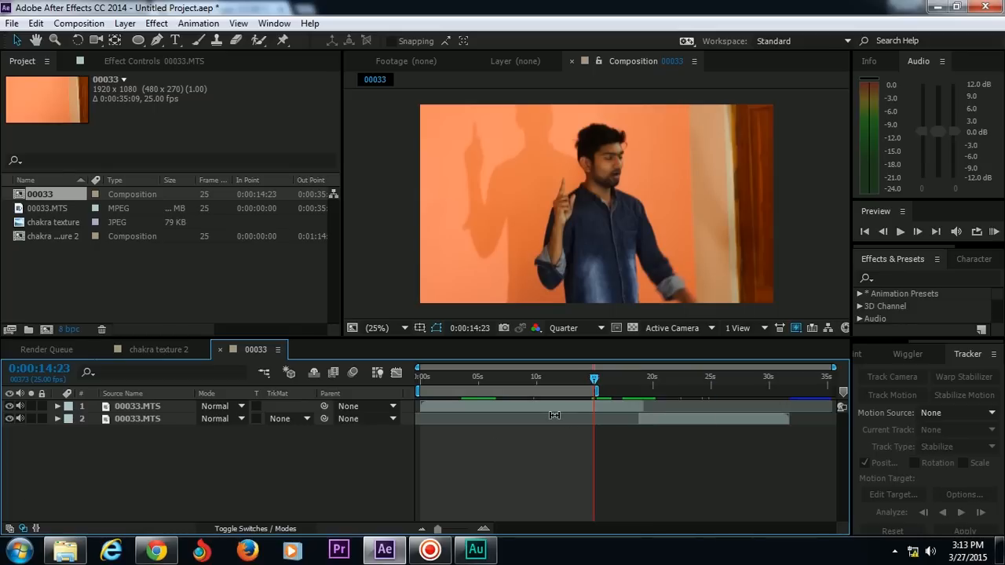
key(ctrl+z)
key(b)
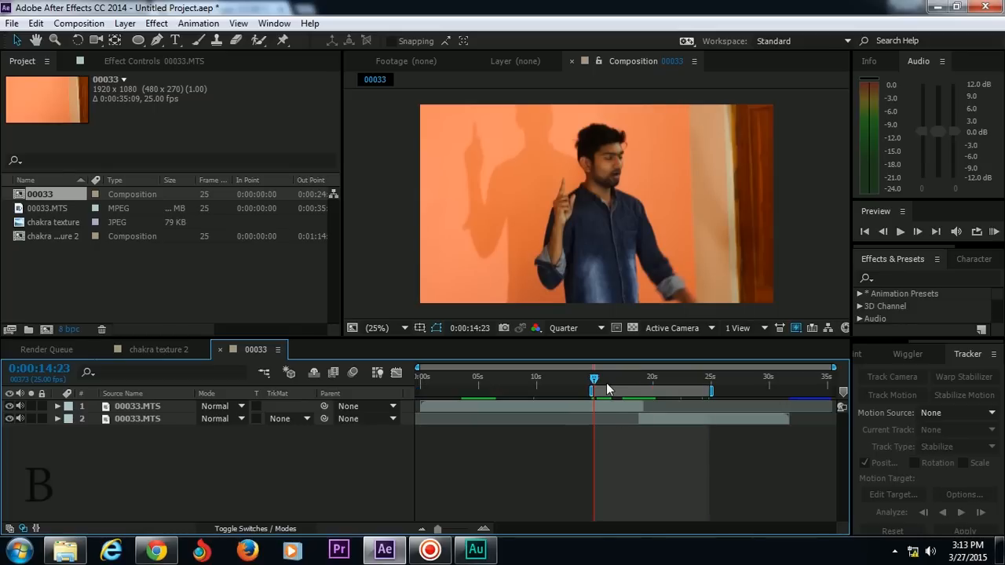
Trim the 00033 composition to its work area
drag(610, 379, 673, 382)
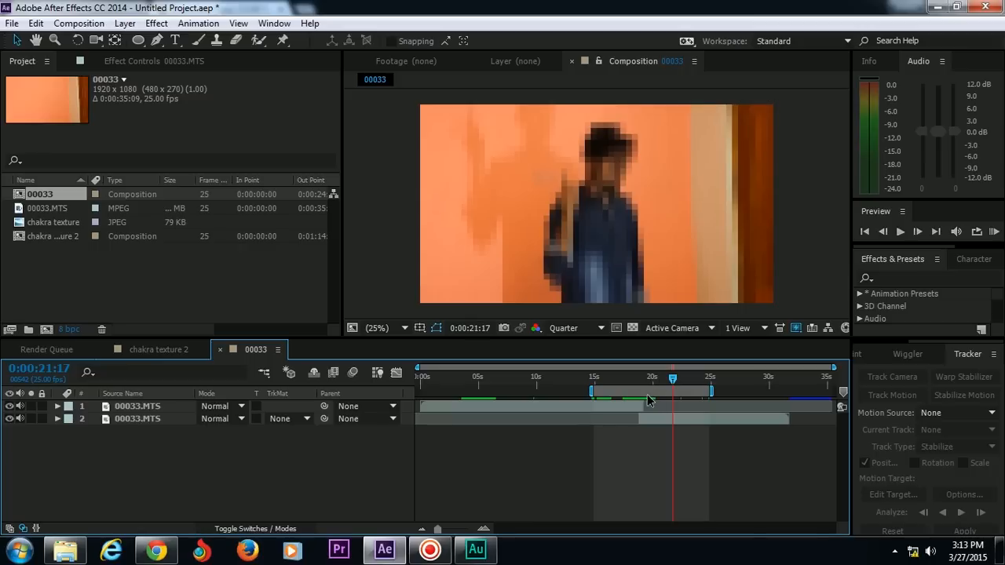
right_click(653, 388)
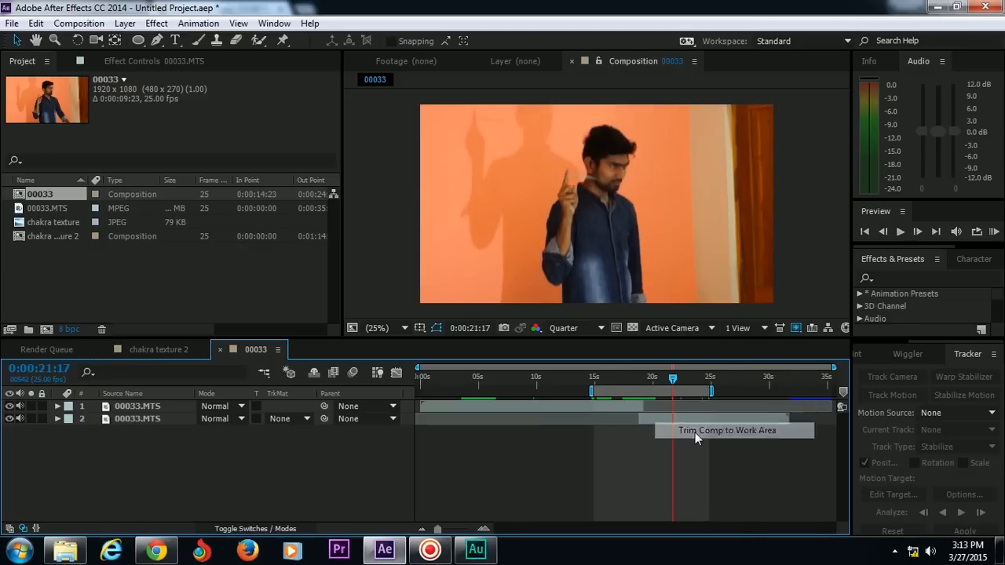
click(694, 433)
Preview the overlap between the two footage segments to find where the fade should begin
drag(613, 383, 637, 384)
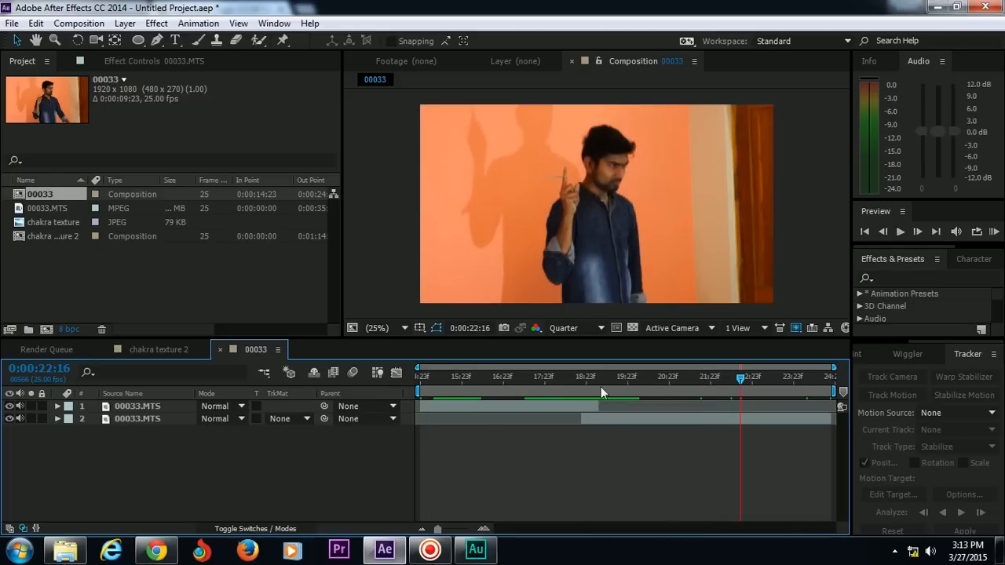
click(563, 381)
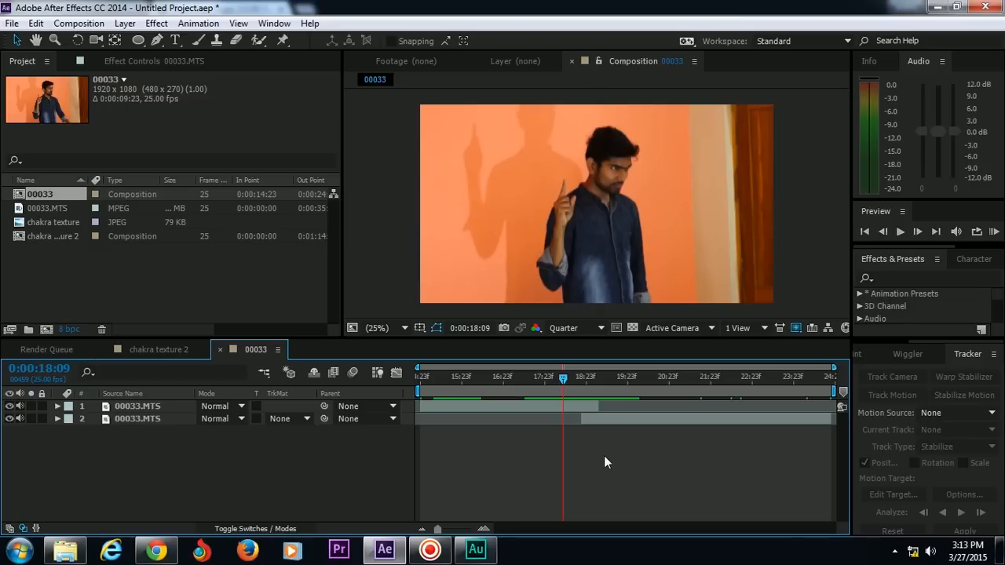
click(576, 407)
click(582, 383)
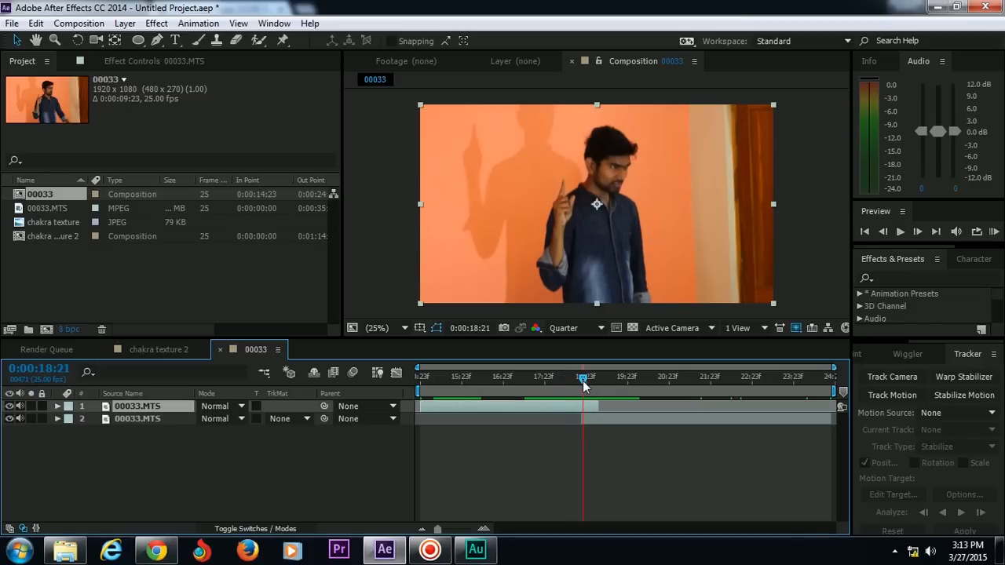
key(space)
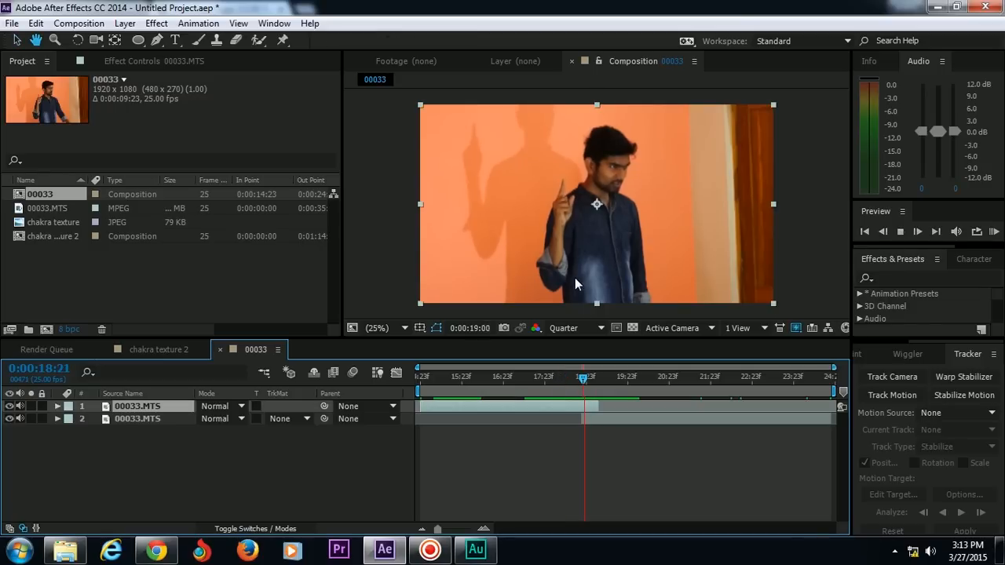
click(592, 386)
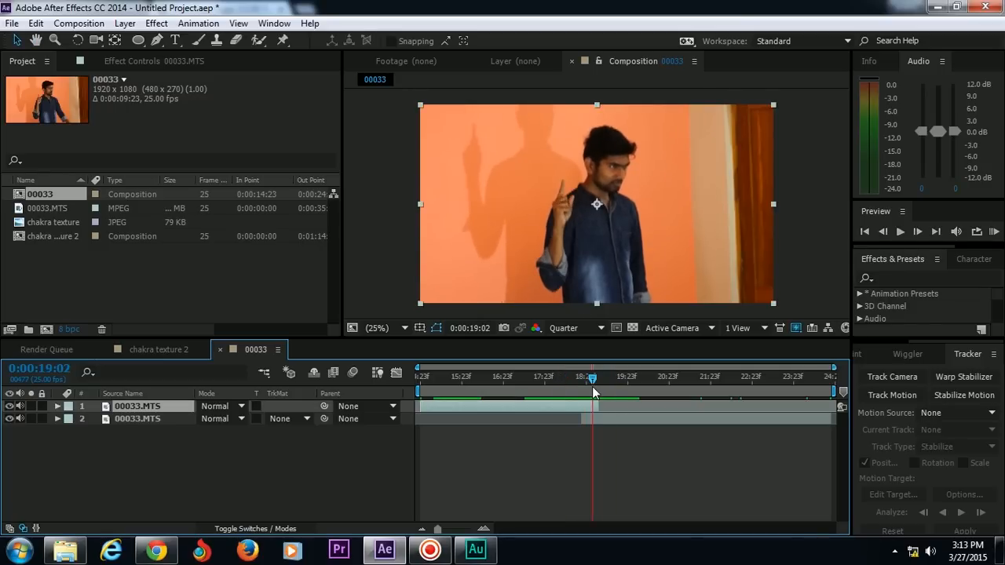
key(space)
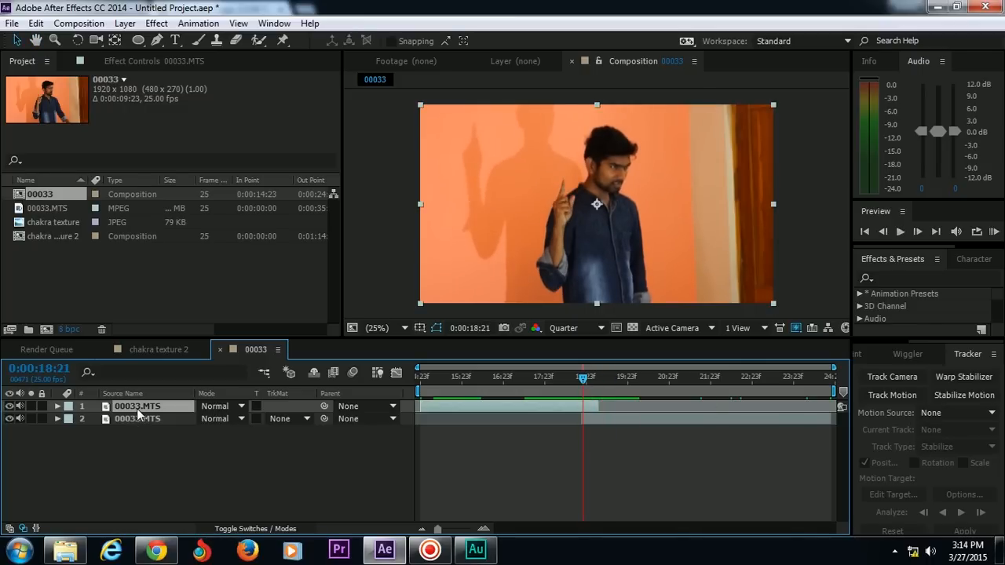
Keyframe the upper 00033.MTS layer's opacity from 100% at 0:00:18:21 to 0% at 0:00:19:05
click(58, 409)
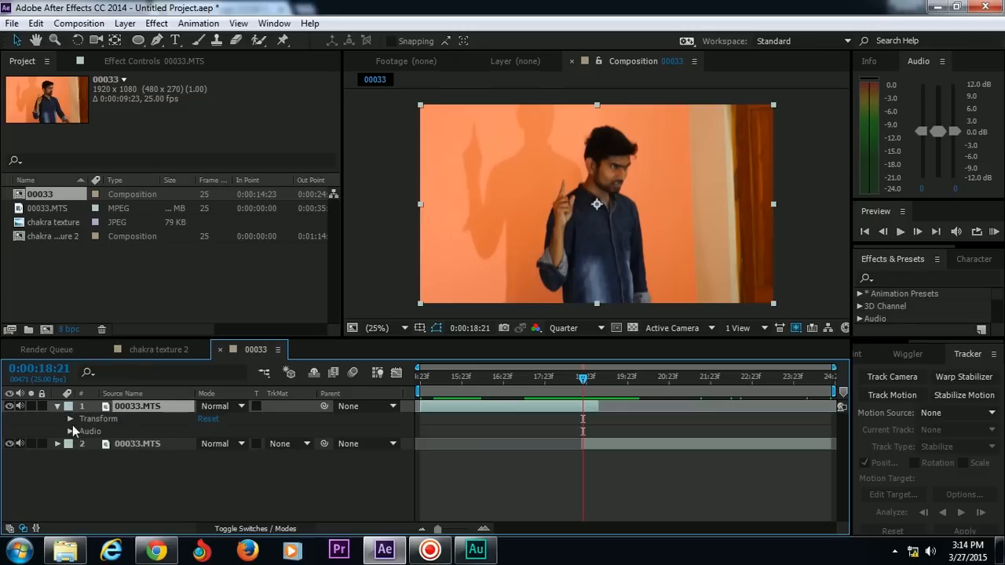
click(69, 418)
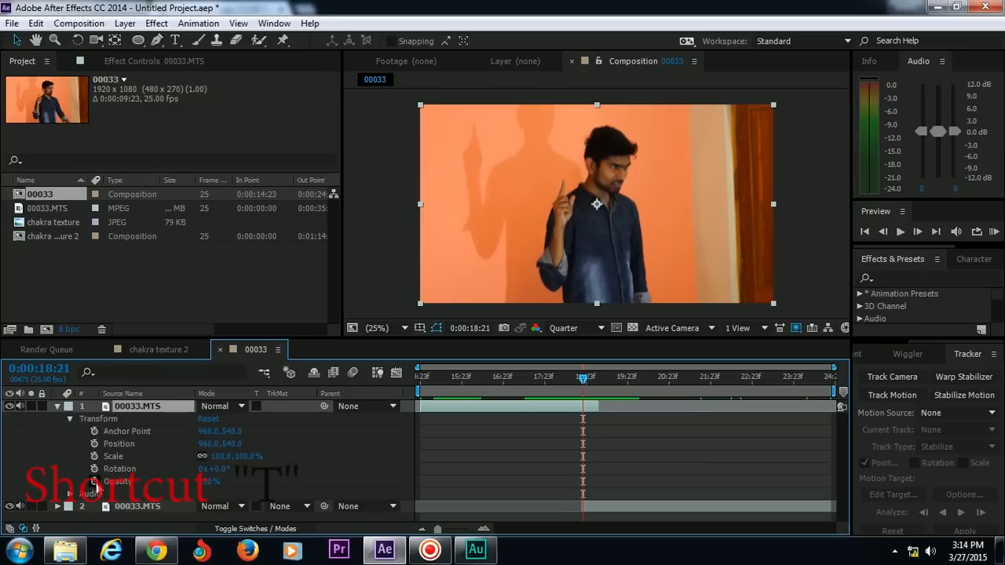
click(95, 481)
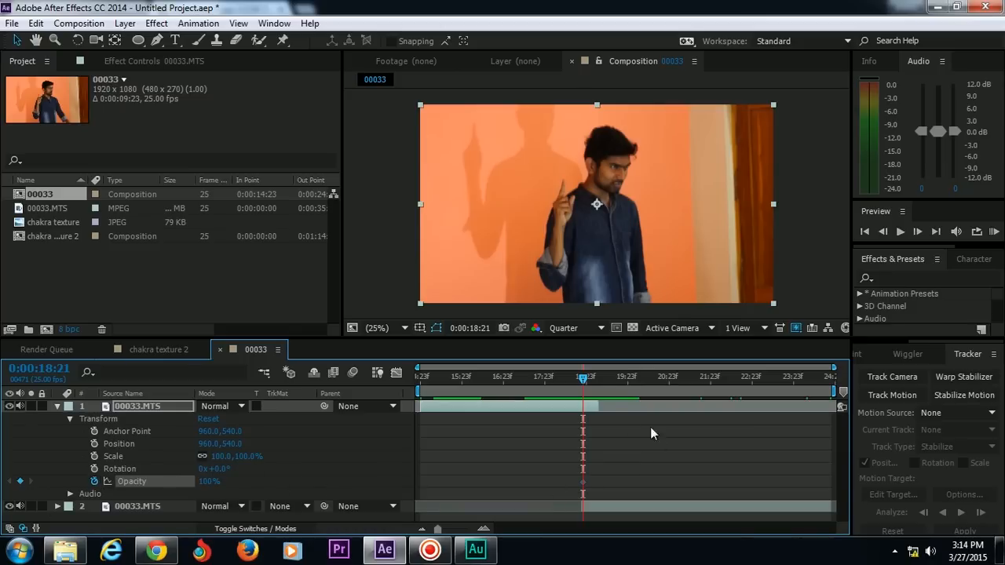
click(595, 380)
drag(594, 381, 598, 380)
drag(219, 483, 11, 482)
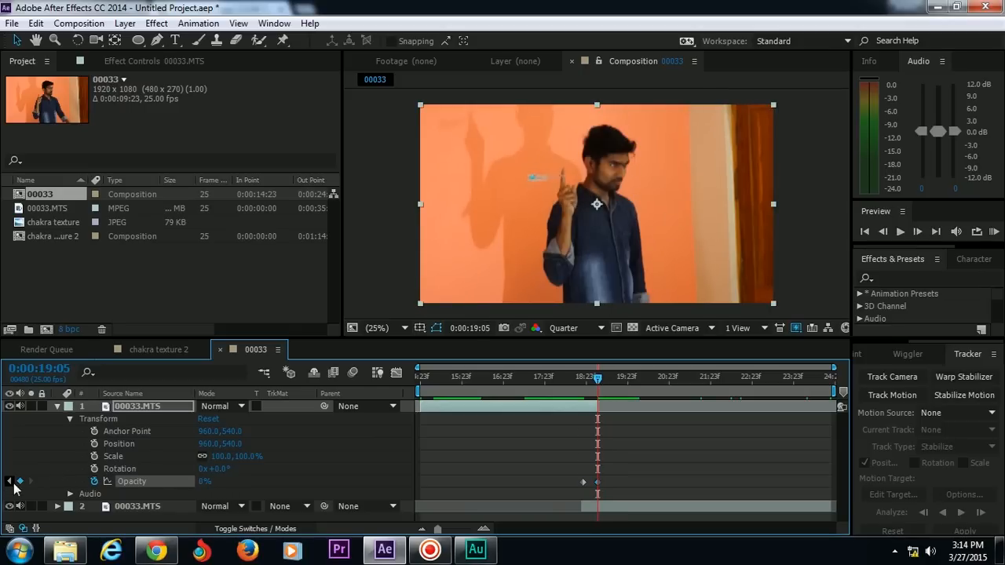
Play back the opacity fade between the two footage segments to check how smoothly they blend
click(581, 382)
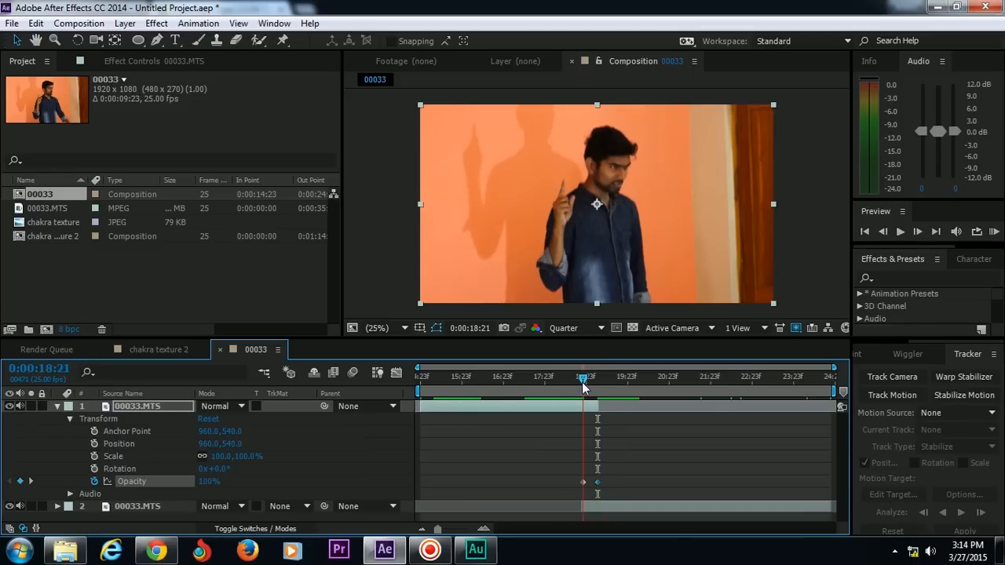
click(590, 383)
key(space)
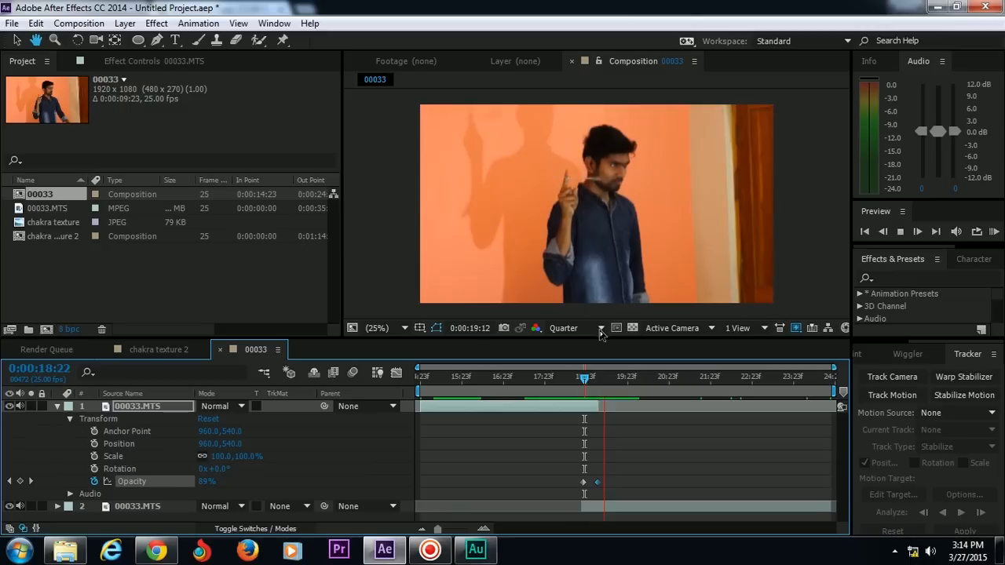
click(584, 391)
click(592, 380)
click(581, 377)
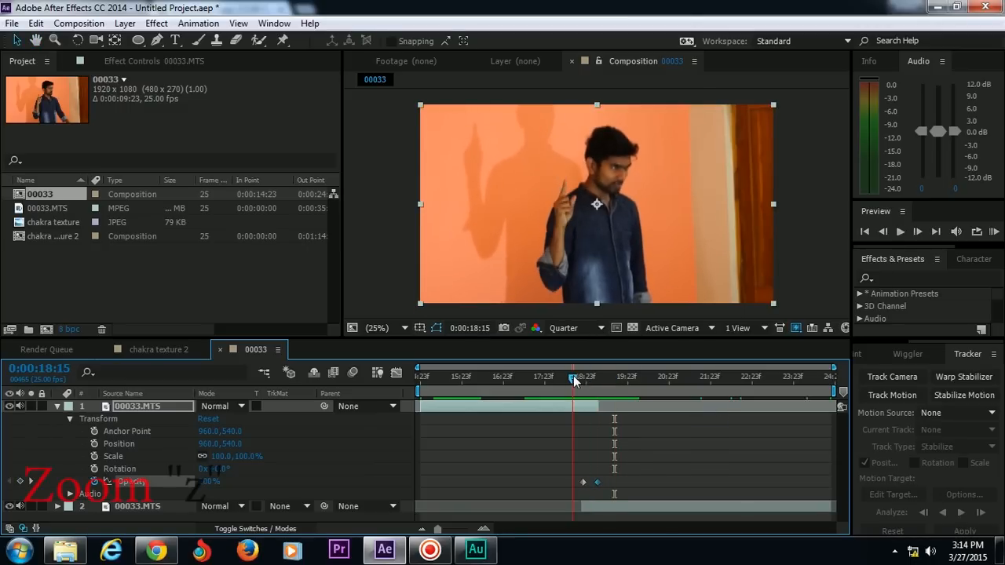
Examine the crossfade around the raised hand at 50% magnification and restore the viewer to Fit
key(z)
click(556, 205)
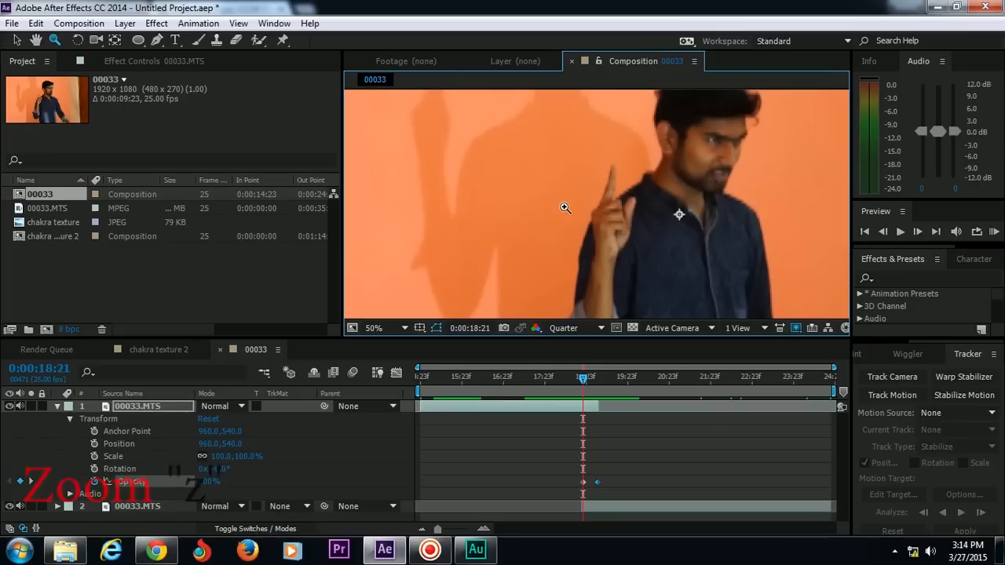
key(space)
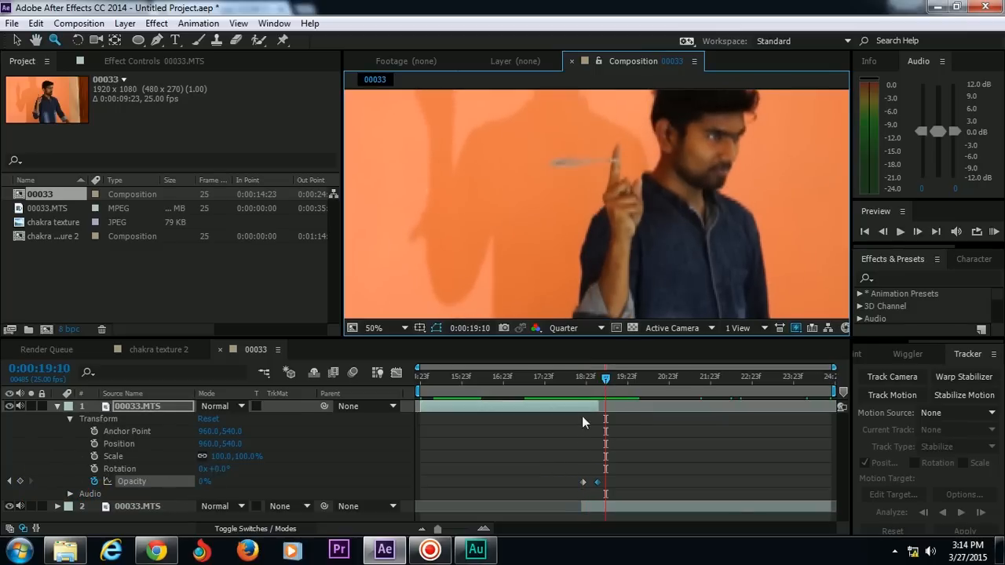
click(580, 383)
click(580, 383)
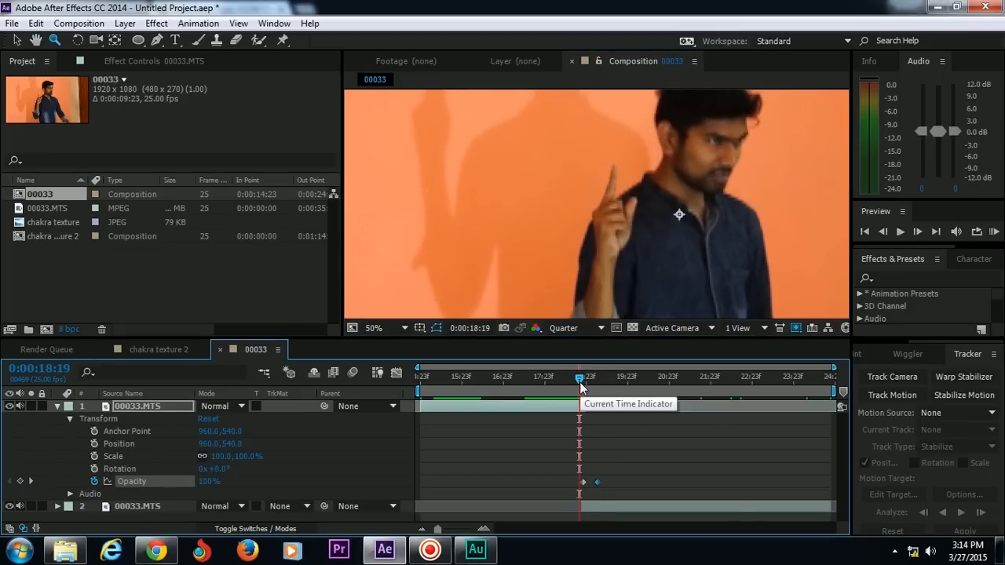
key(space)
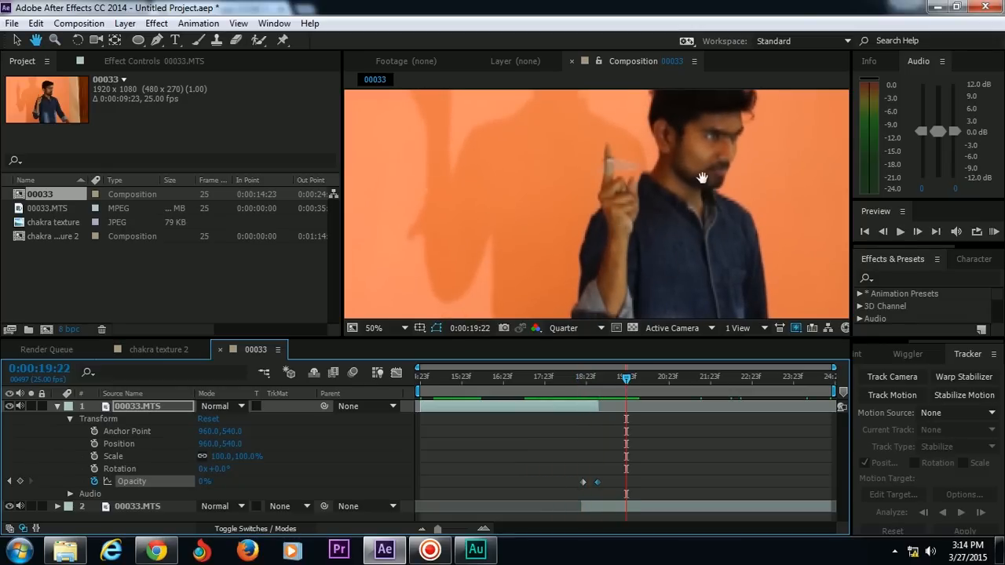
click(566, 240)
click(406, 328)
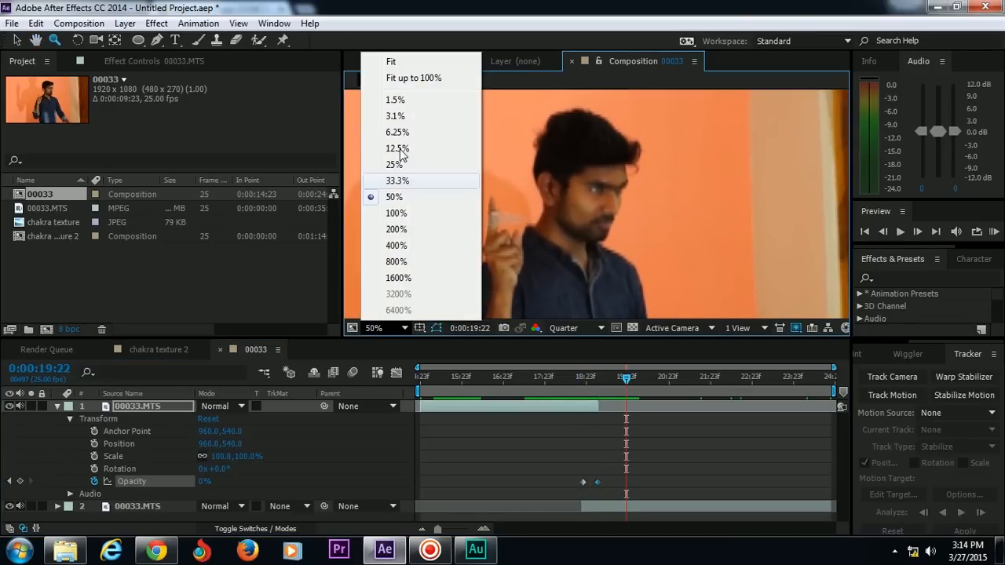
click(408, 74)
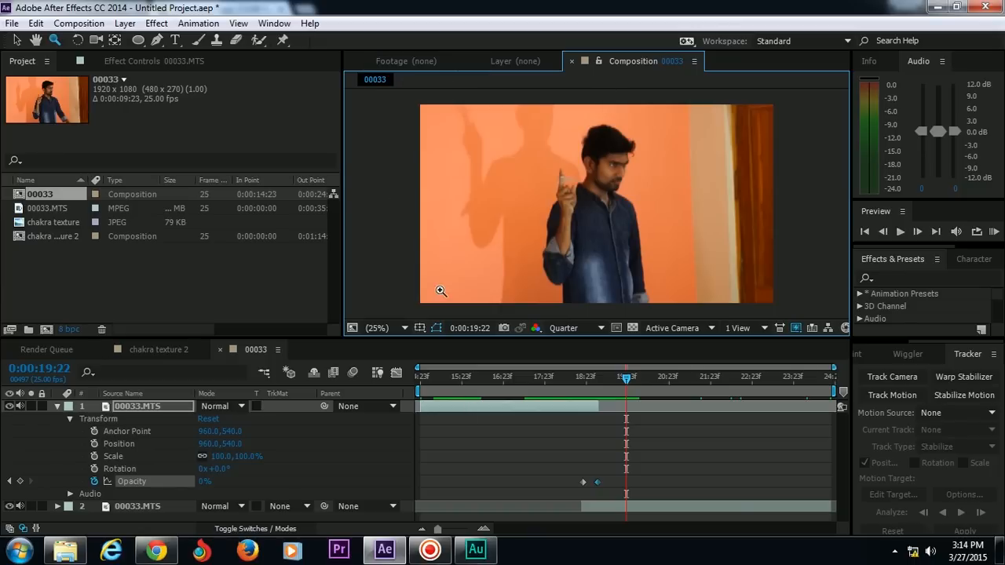
click(394, 328)
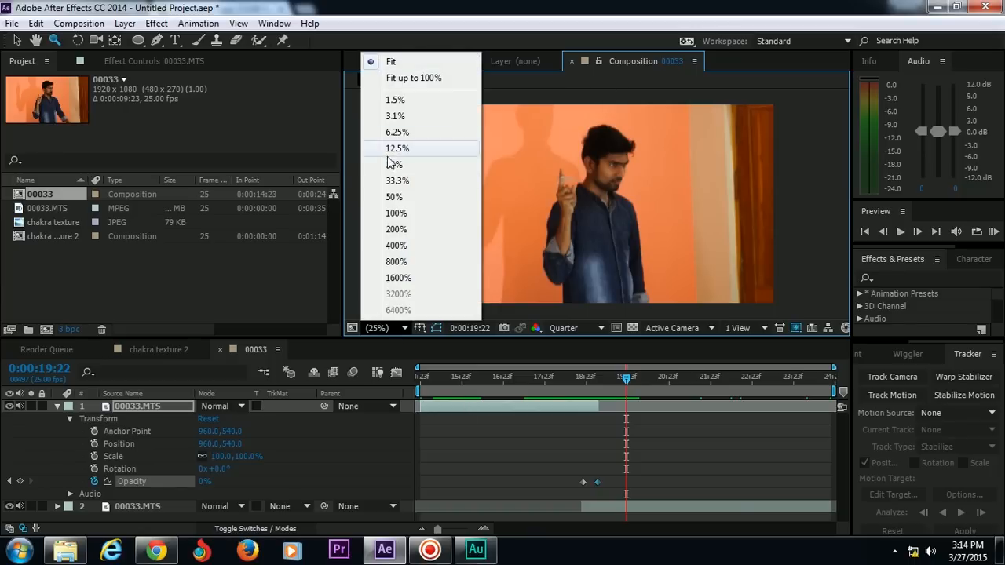
click(396, 213)
click(381, 328)
click(414, 78)
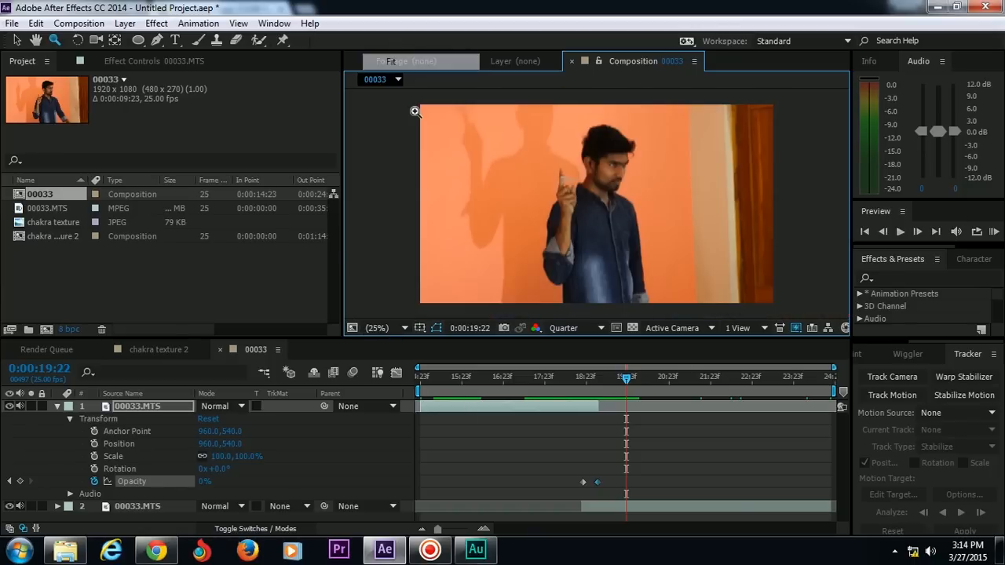
Place the chakra texture 2 composition over the raised finger as the topmost layer, with the playhead at 0:00:15:08
drag(626, 384, 437, 384)
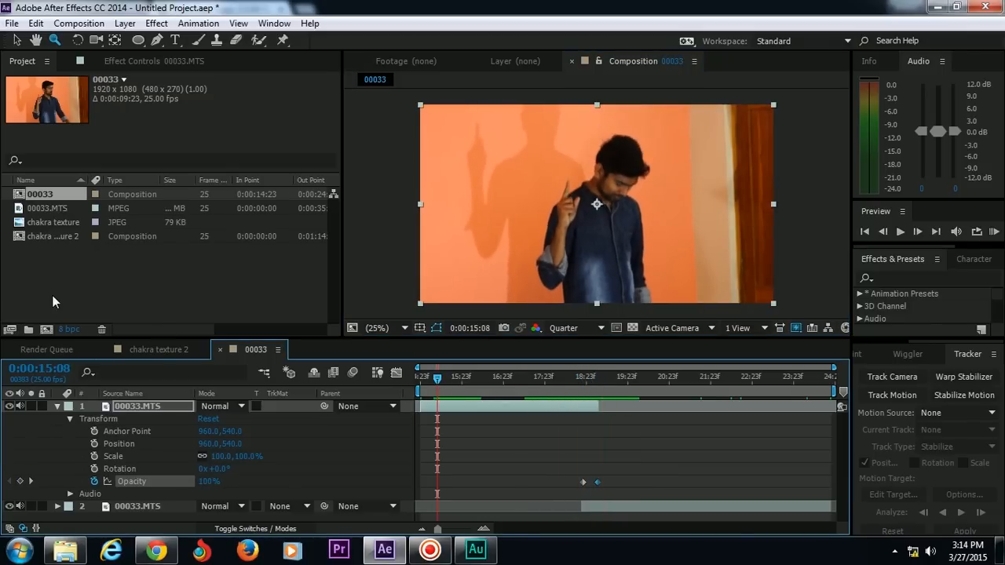
click(51, 259)
click(51, 238)
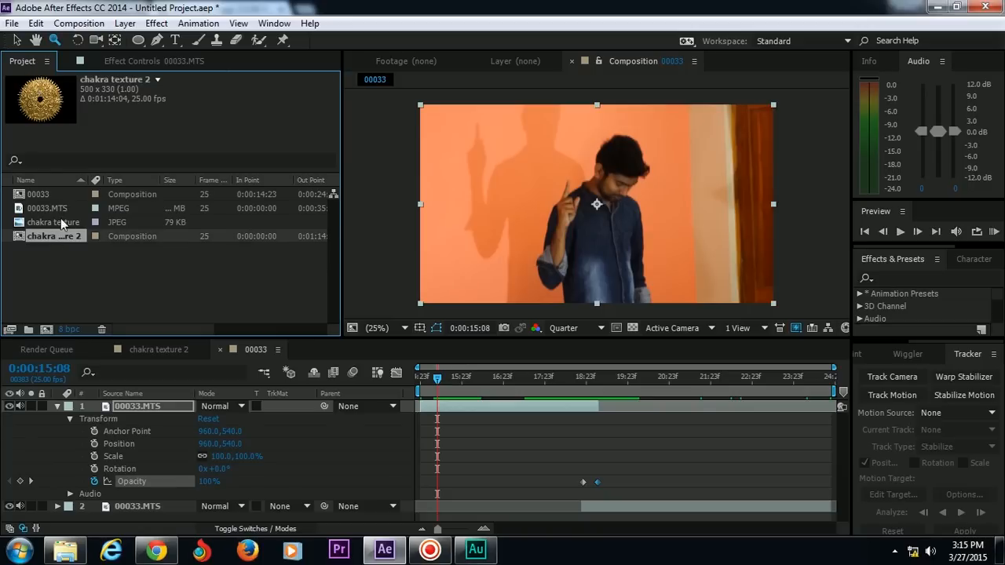
click(64, 225)
click(66, 239)
drag(45, 233, 584, 216)
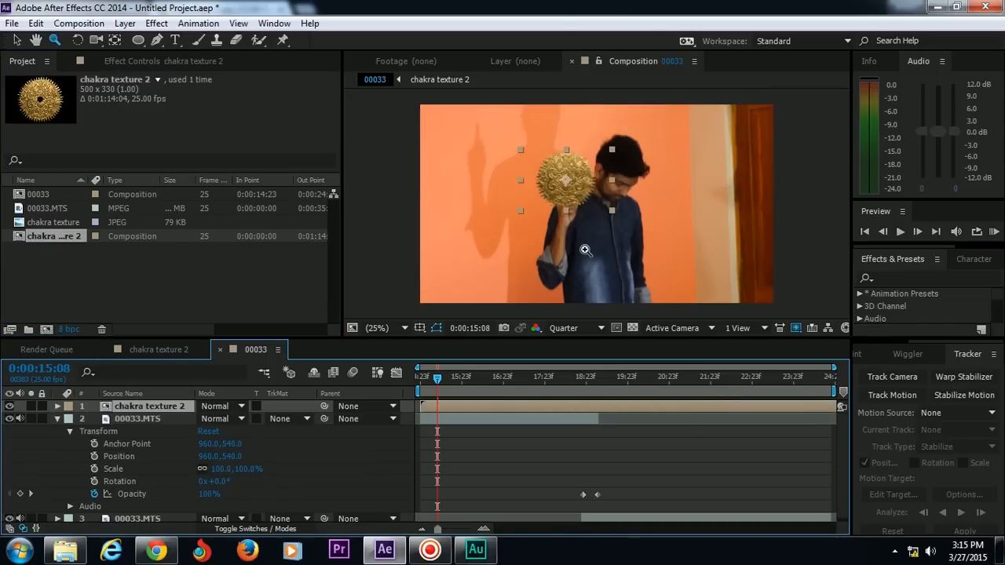
Move the chakra disc slightly lower so it sits closer to the raised finger
click(584, 234)
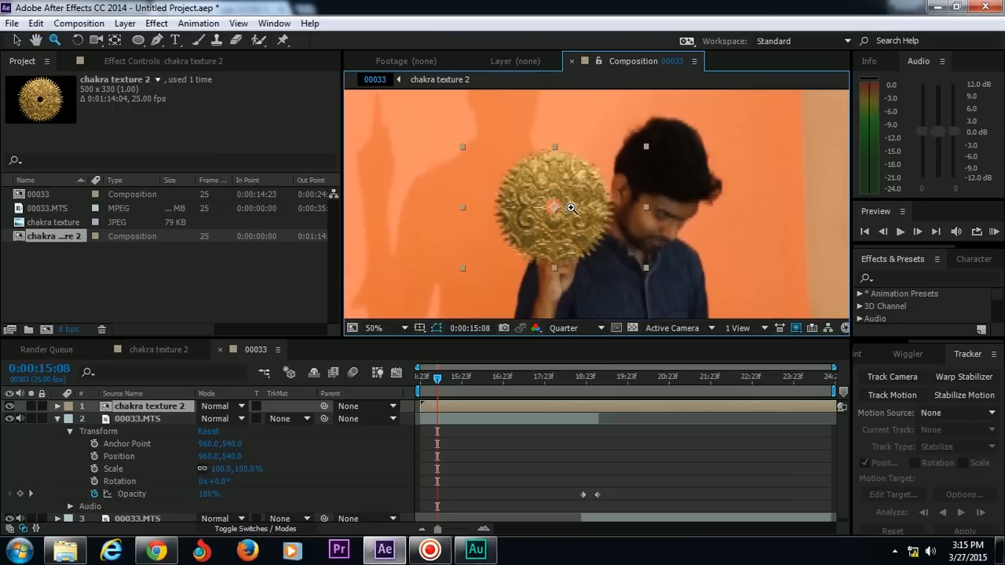
key(v)
mouse_move(569, 213)
mouse_down()
mouse_move(579, 233)
mouse_move(570, 212)
mouse_up()
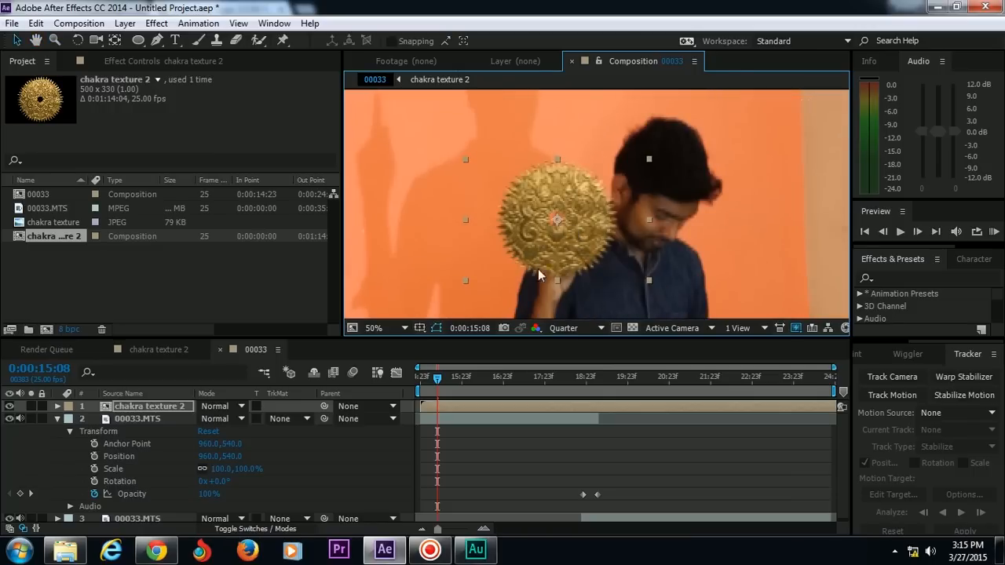
Turn the chakra texture 2 layer into a 3D layer
click(164, 408)
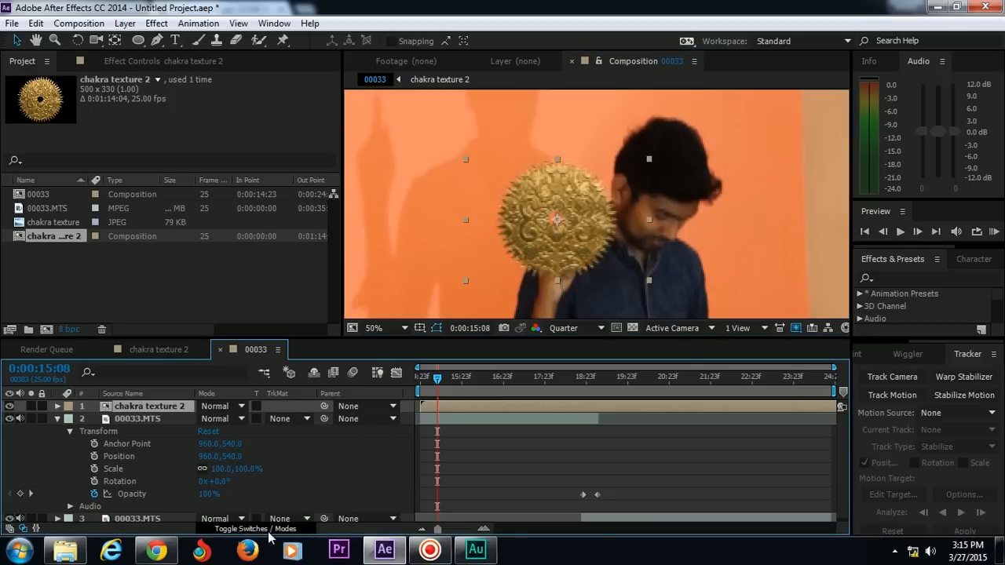
click(268, 529)
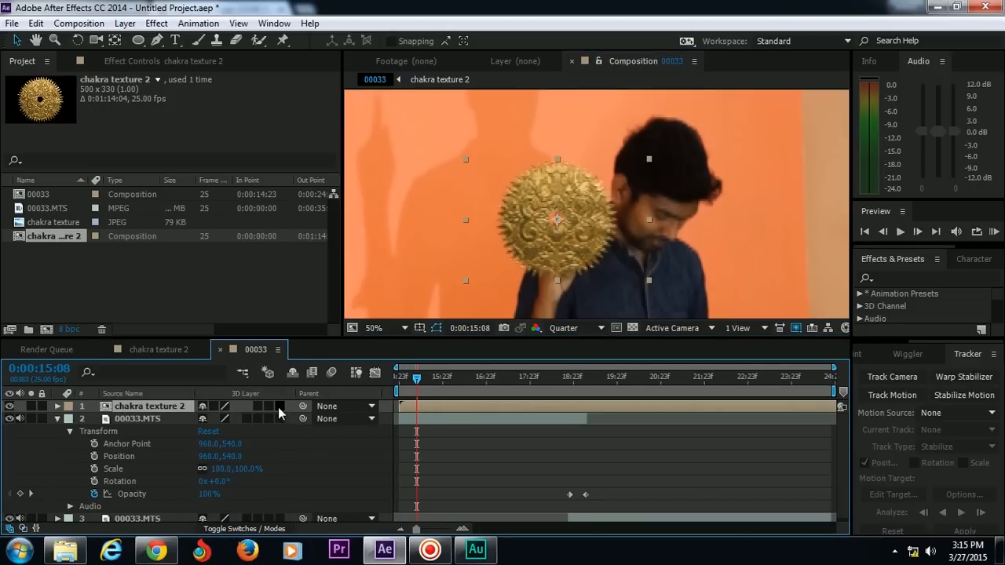
click(279, 406)
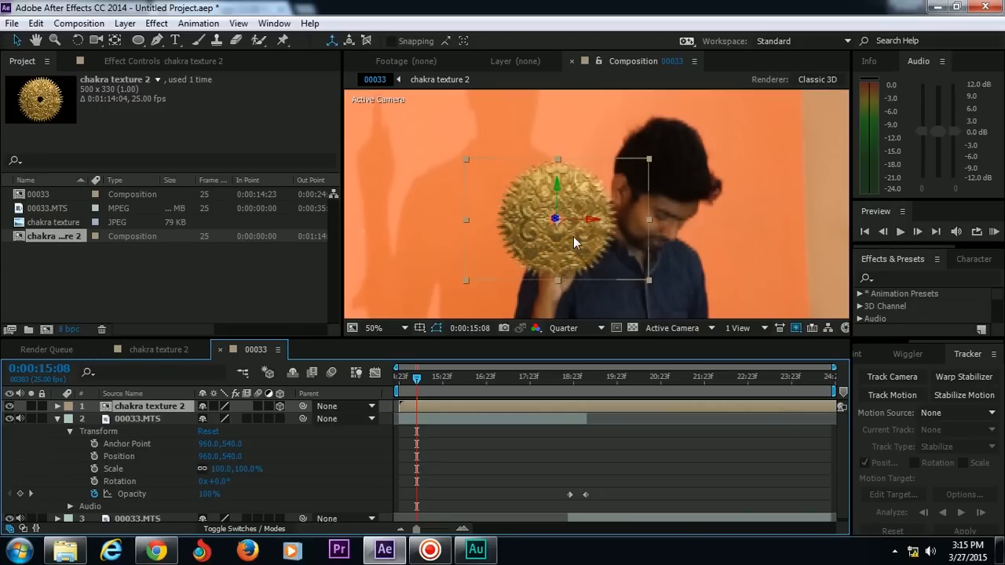
Tilt the chakra disc almost flat above the finger, with orientation 66°, 0°, 0° and X Rotation 54°
click(79, 41)
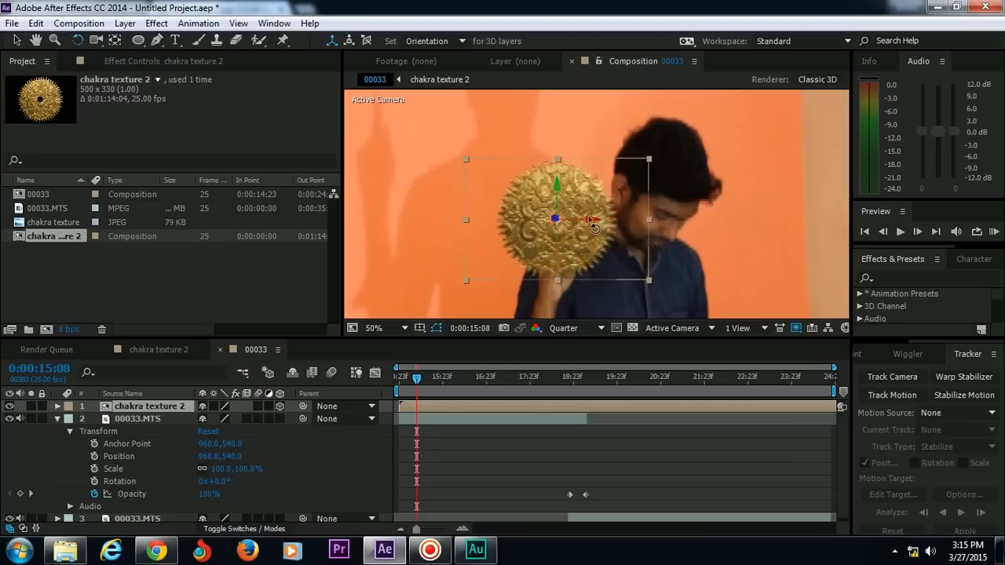
mouse_move(592, 220)
mouse_down()
mouse_move(590, 206)
mouse_move(595, 219)
mouse_up()
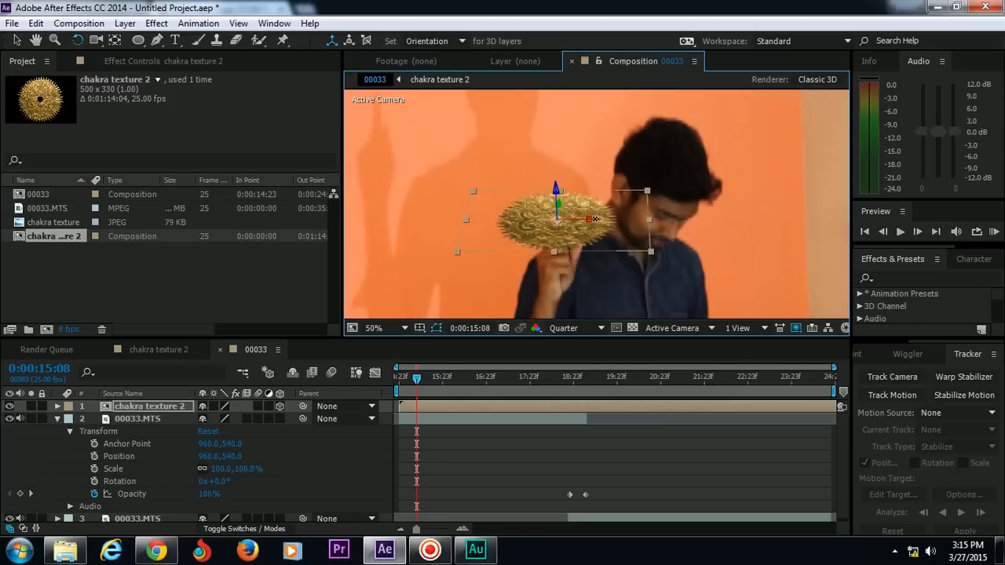
click(57, 406)
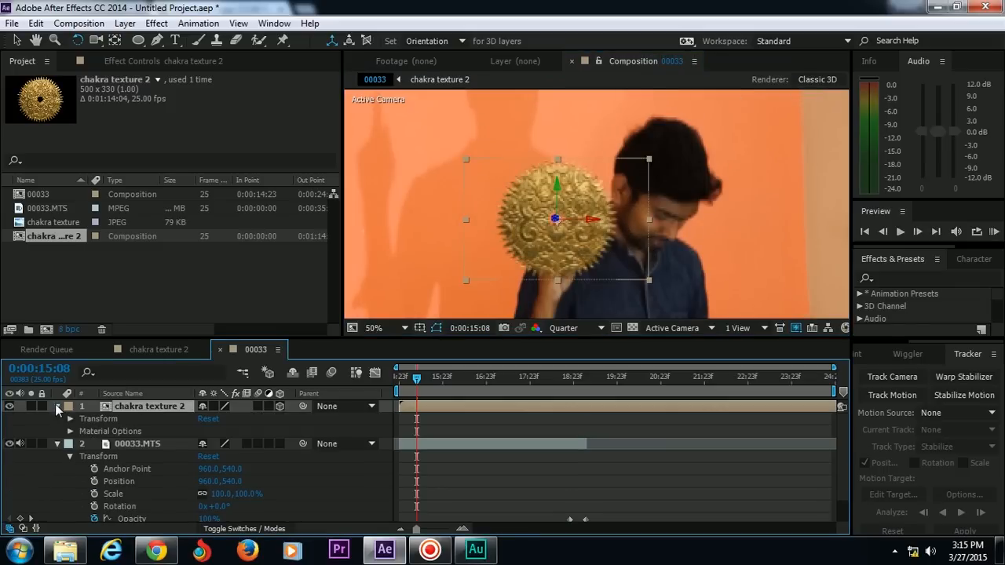
click(70, 418)
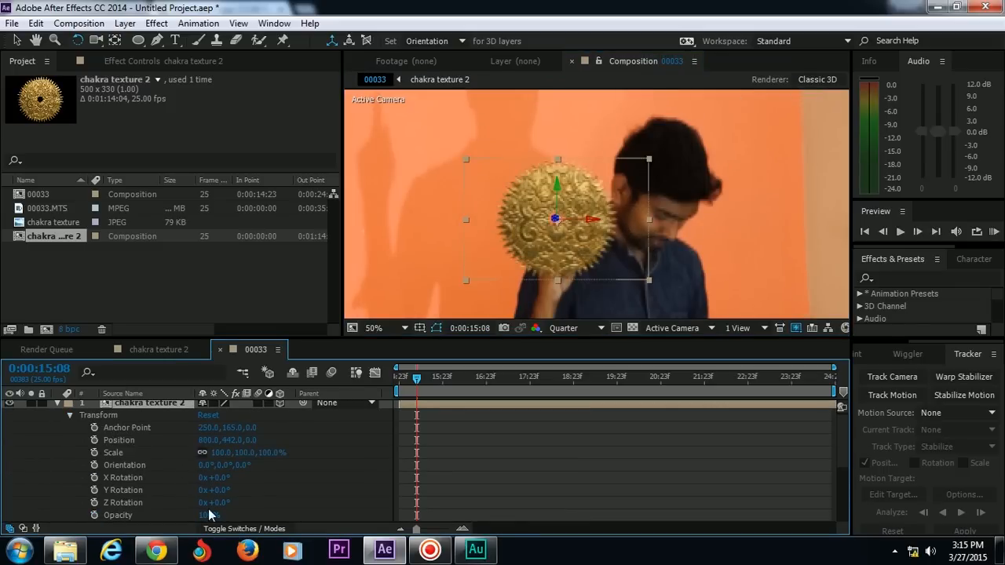
drag(217, 477, 244, 486)
key(ctrl+z)
drag(551, 229, 595, 252)
key(ctrl+z)
View the tilted disc at 100% magnification and set the composition preview resolution to Half
key(z)
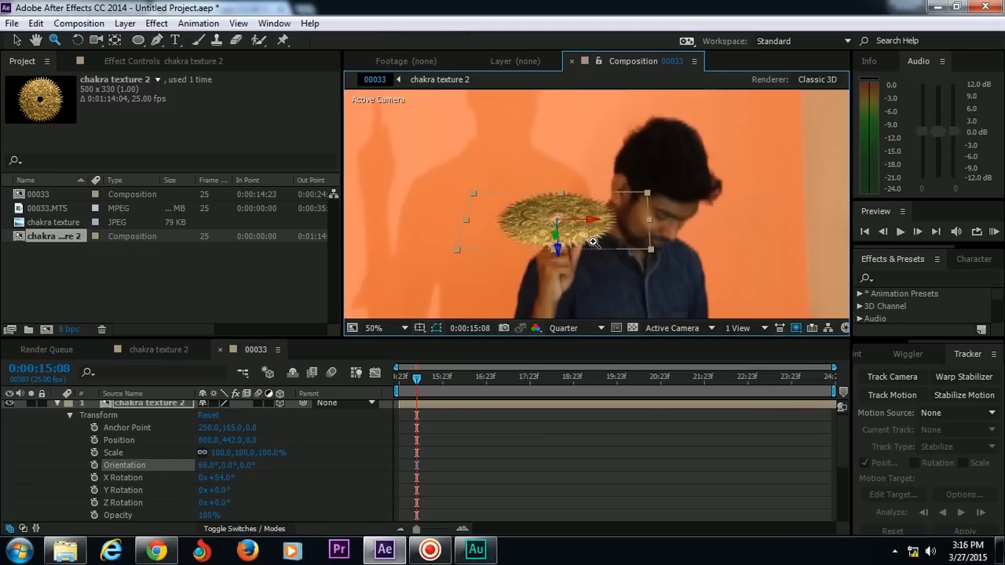
click(594, 244)
click(569, 328)
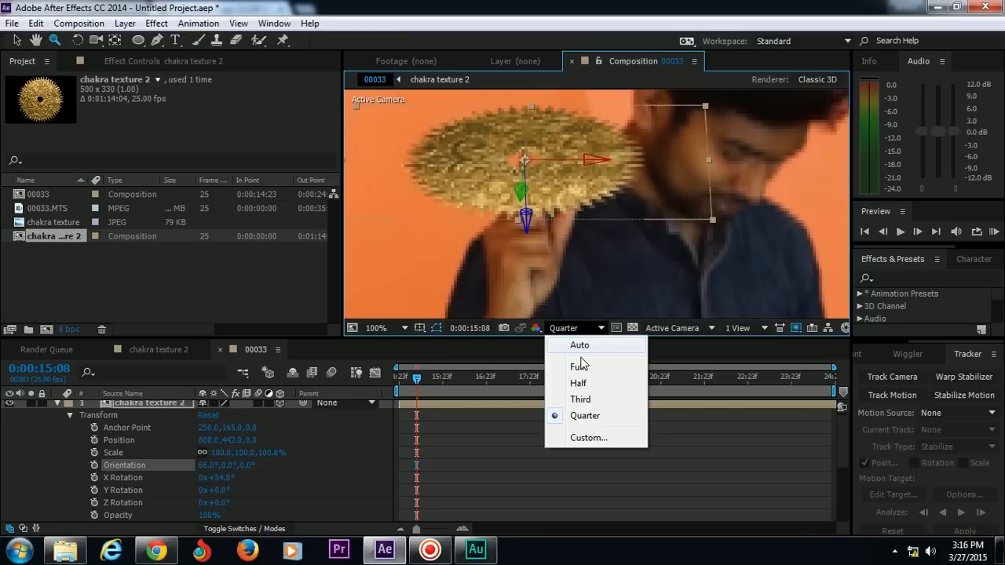
click(581, 366)
click(585, 328)
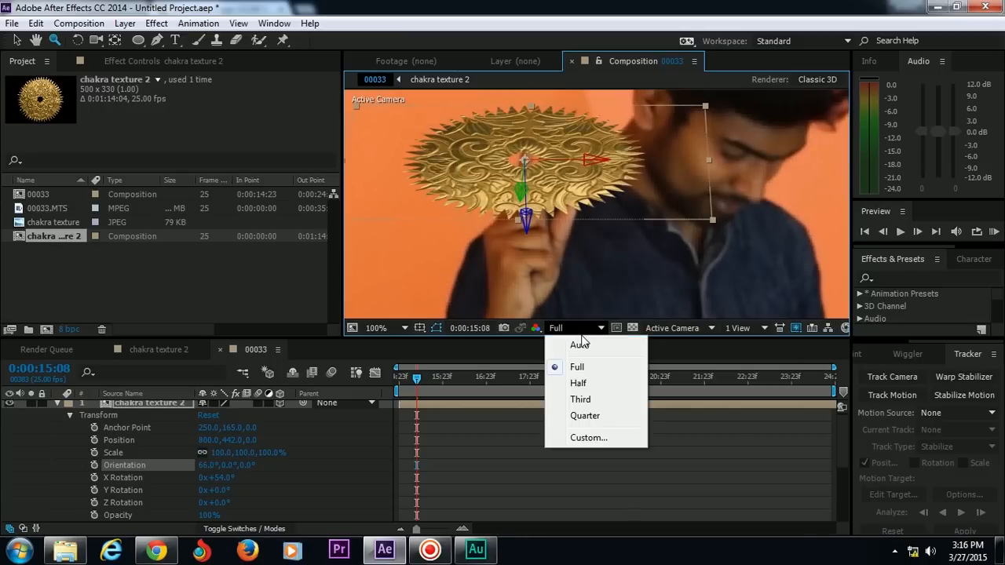
click(577, 383)
Move the chakra disc slightly lower toward the finger, to about 799, 451.9, and return the playhead to 0:00:14:23
key(v)
mouse_move(554, 172)
mouse_down()
mouse_move(571, 190)
mouse_move(553, 181)
mouse_up()
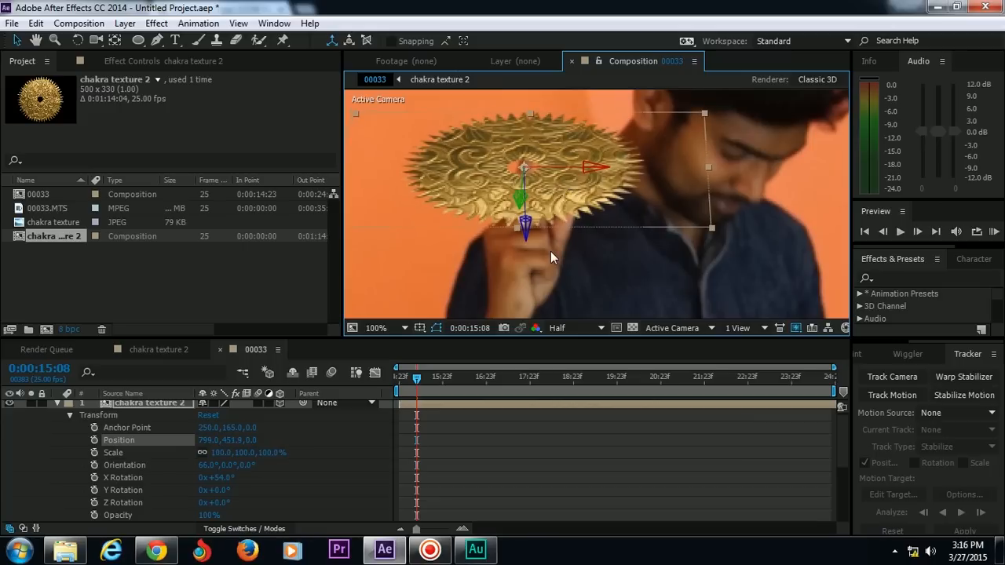
drag(470, 374, 493, 379)
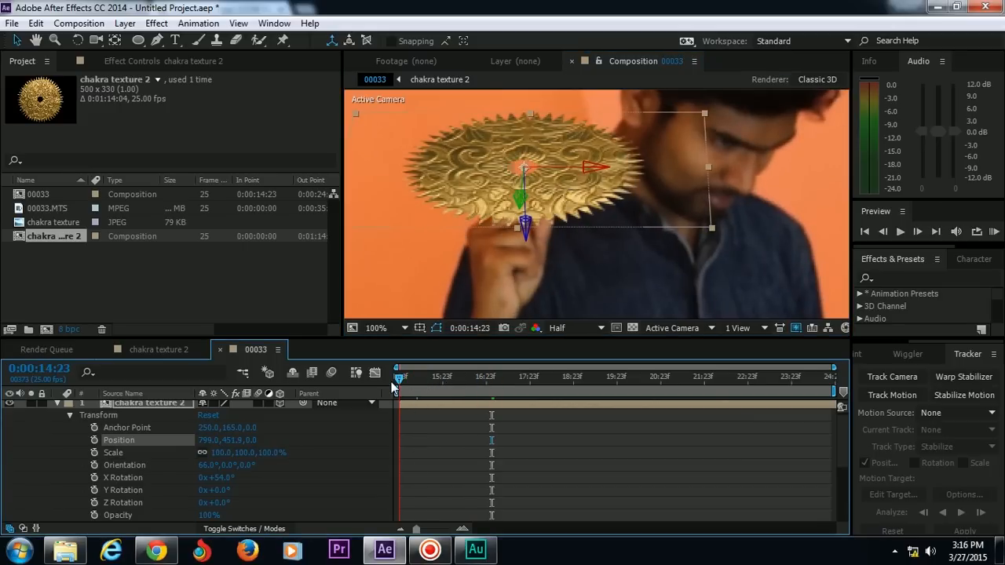
drag(418, 381, 389, 369)
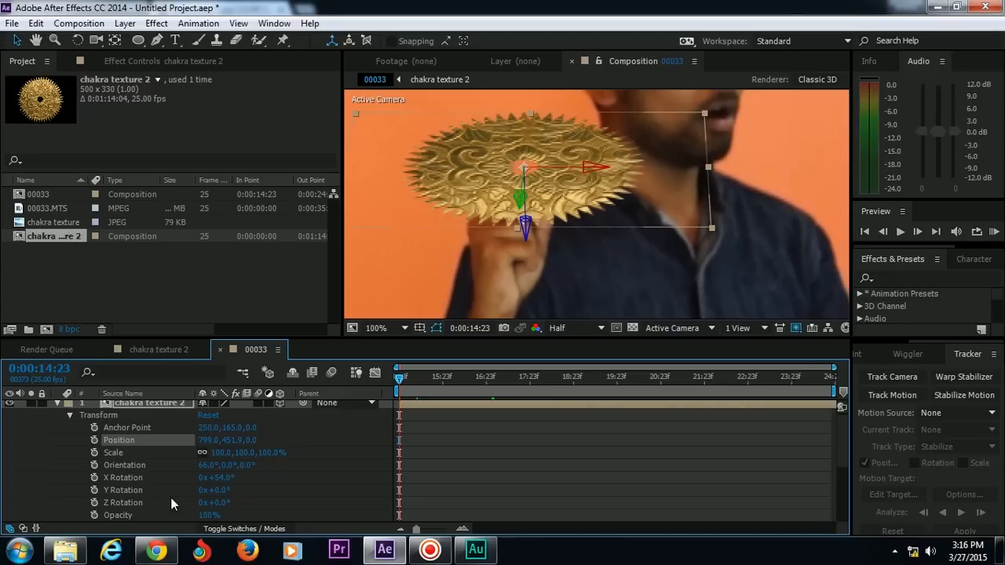
Spin the chakra disc by adding the expression time*1500 to the chakra texture 2 layer's Z Rotation
drag(219, 510, 191, 477)
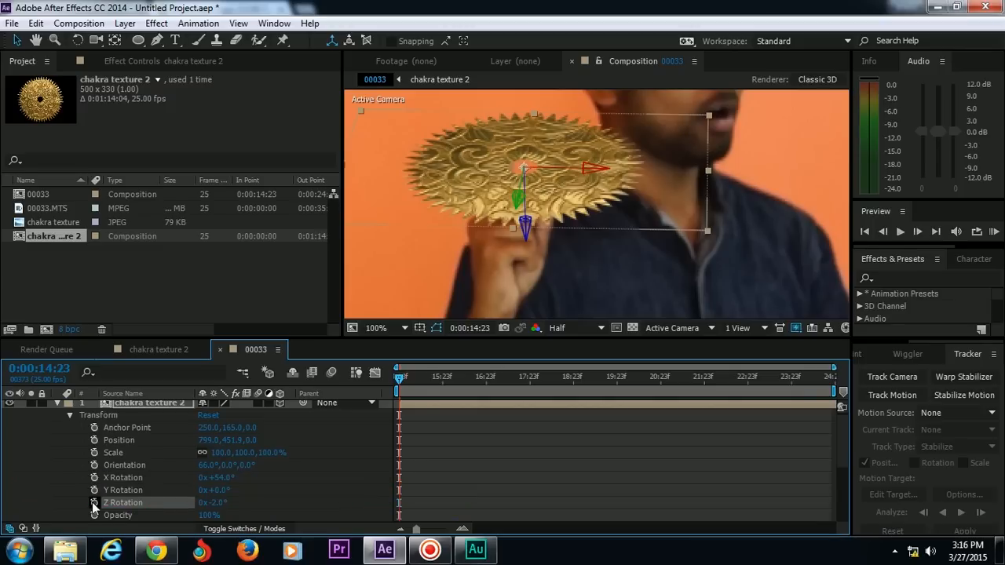
alt+click(94, 502)
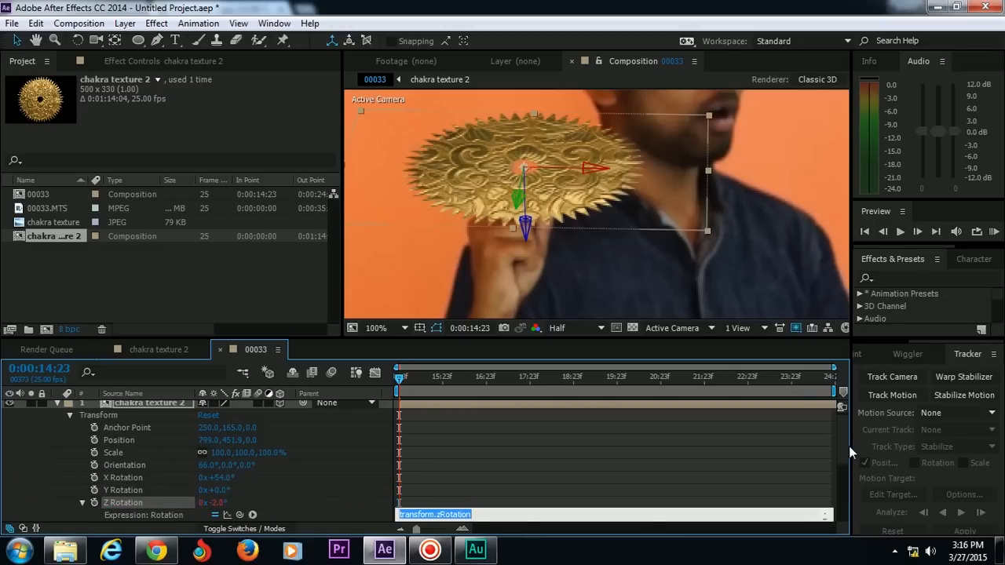
drag(846, 438, 847, 466)
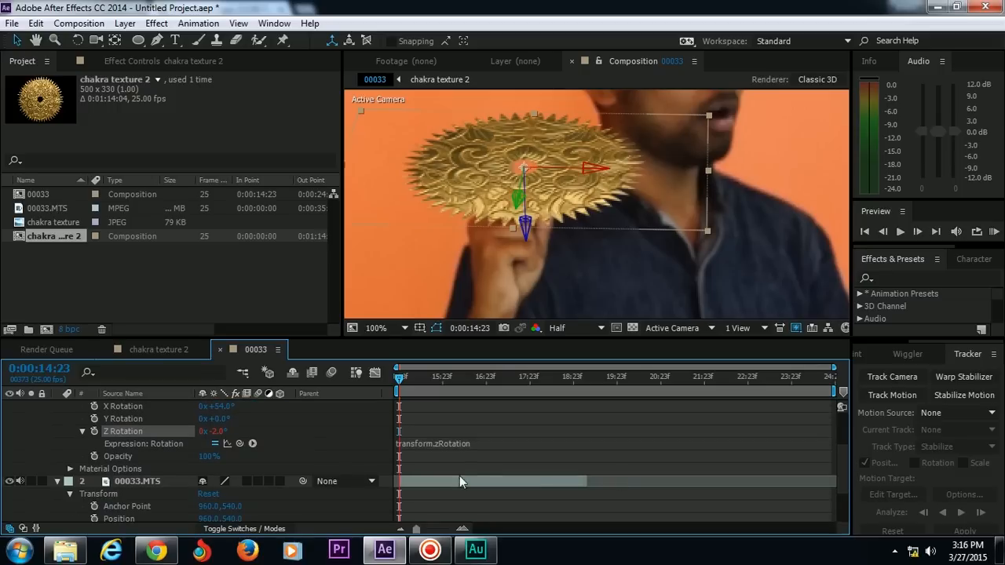
click(446, 444)
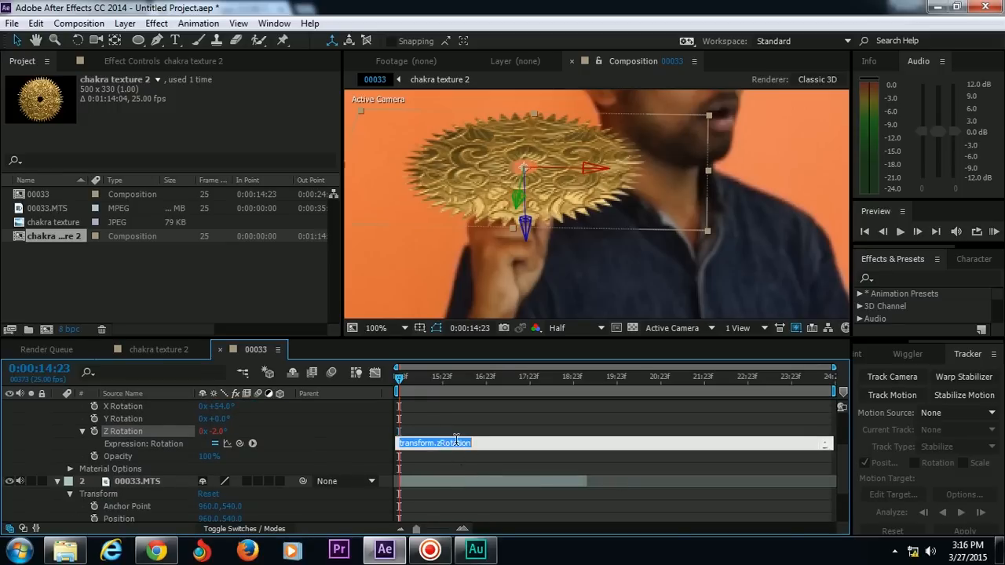
text(time*1500)
click(472, 437)
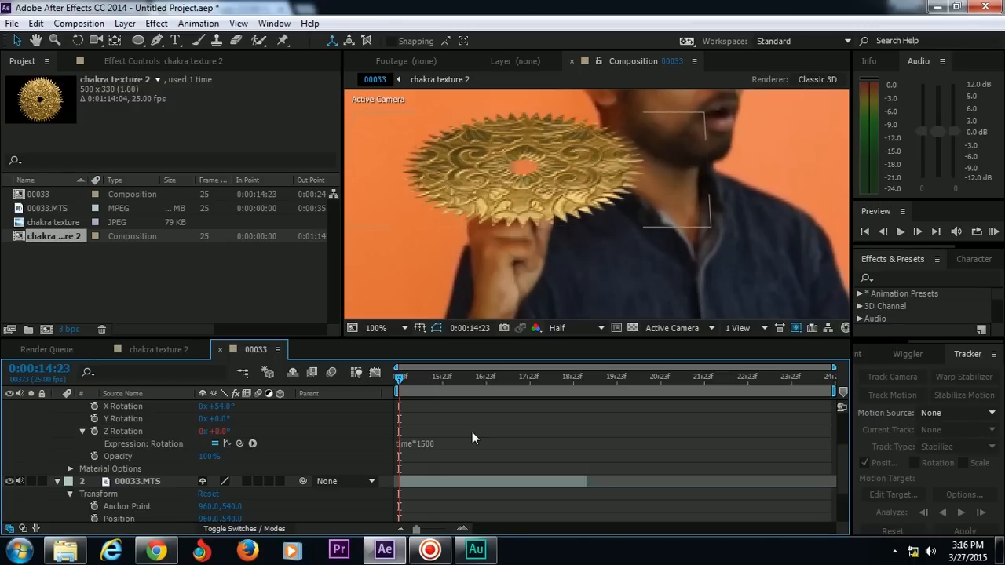
Trim the 00033 composition so it starts at 0:00:15:12, and play back the spinning disc
key(space)
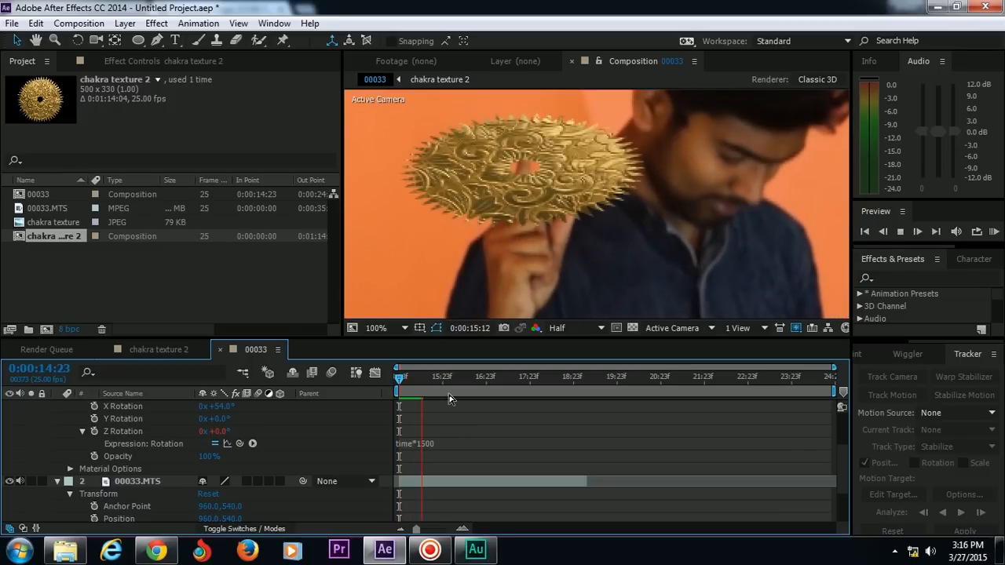
click(423, 380)
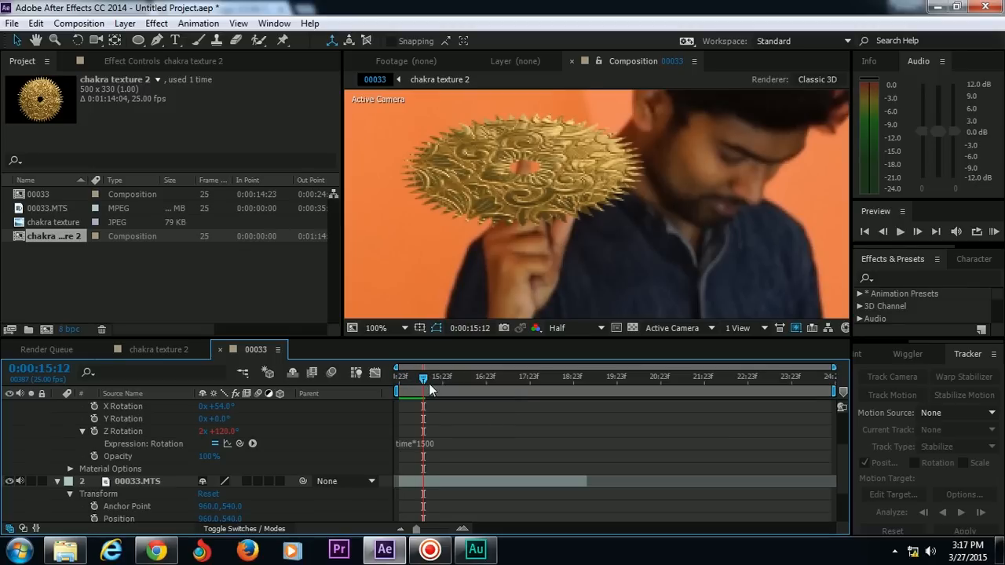
right_click(437, 386)
click(485, 429)
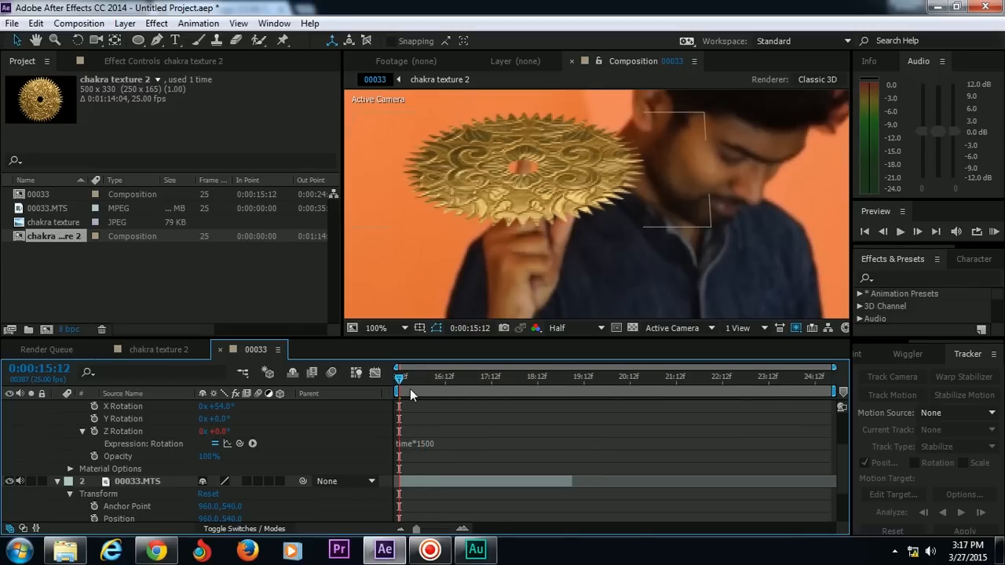
key(space)
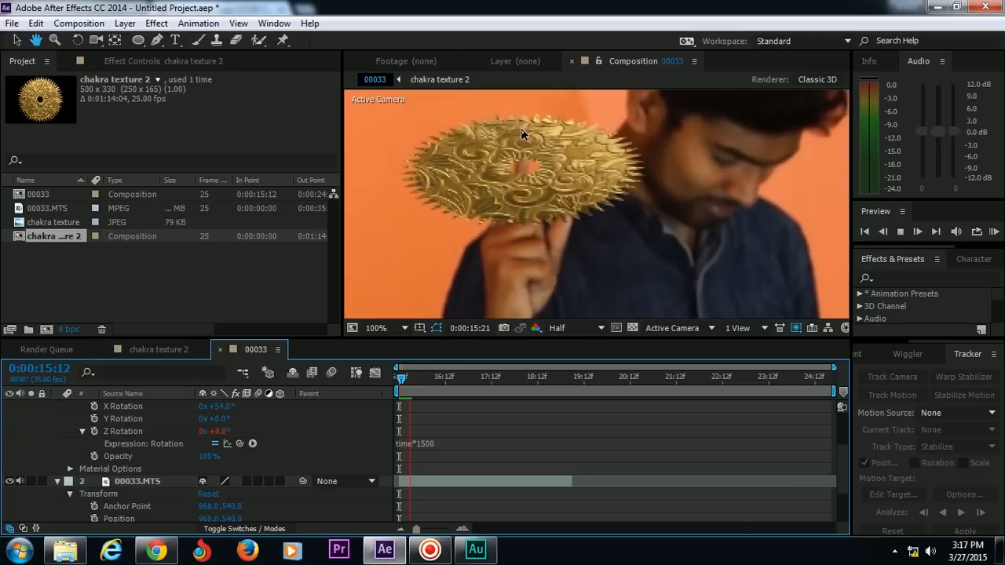
key(space)
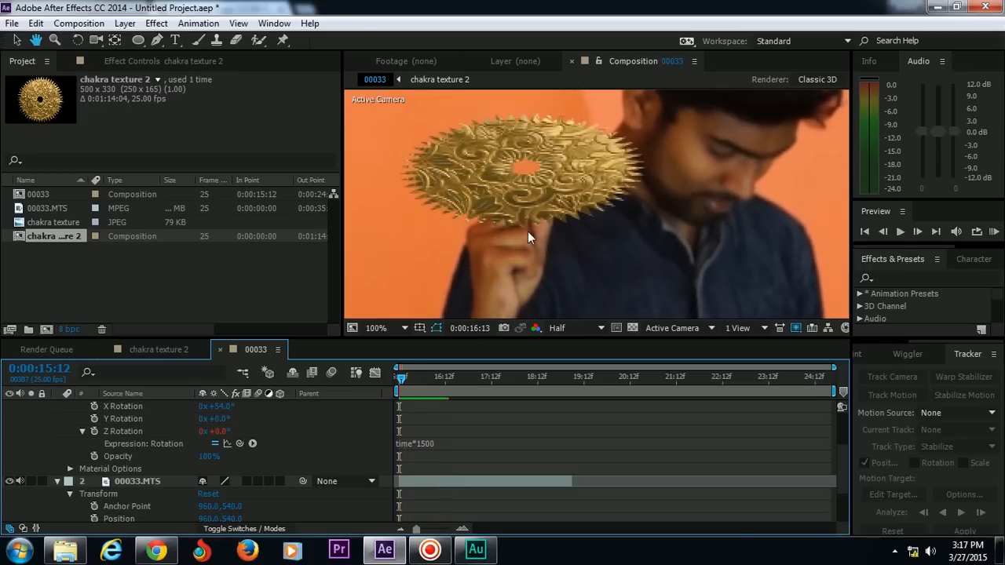
Enable motion blur for the chakra texture 2 layer and for the whole composition
drag(841, 481, 840, 445)
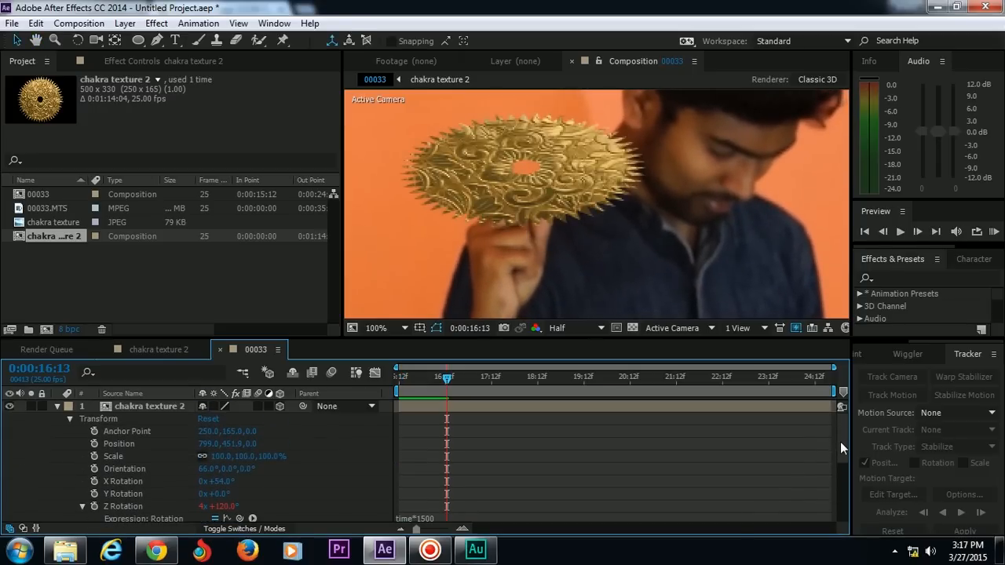
click(153, 407)
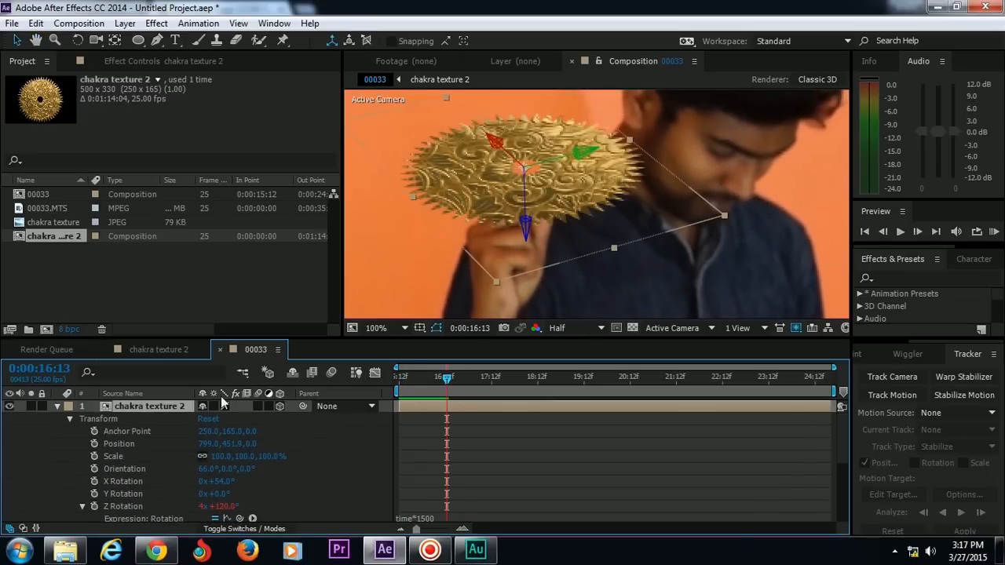
key(space)
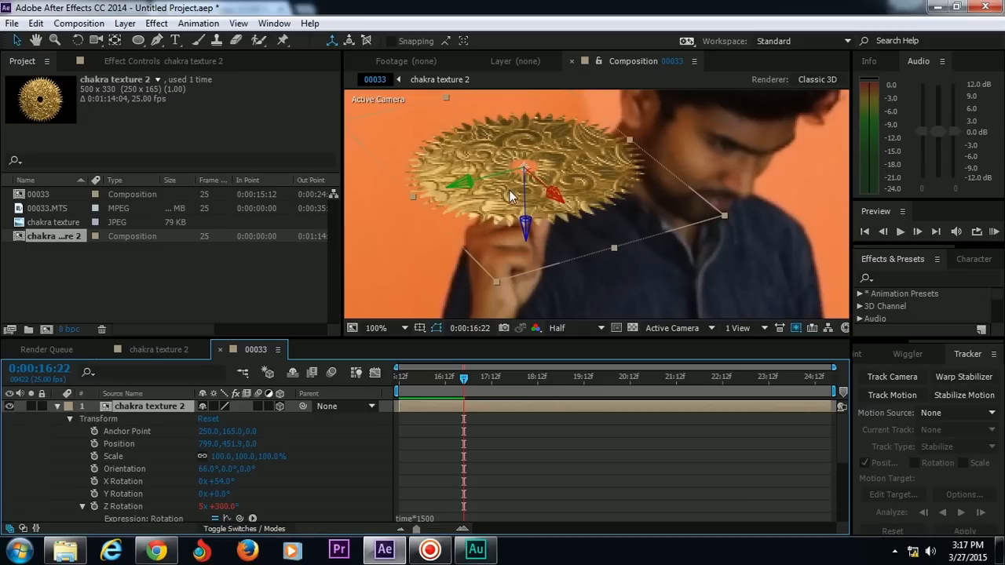
click(257, 407)
click(333, 372)
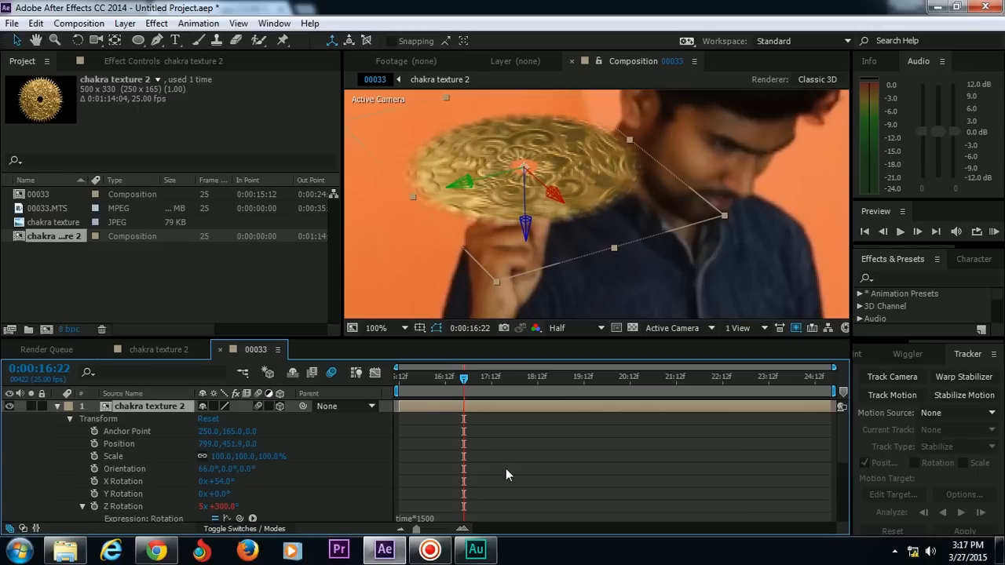
Speed up the disc's spin by changing its Z Rotation expression to time*15000
click(423, 519)
click(424, 518)
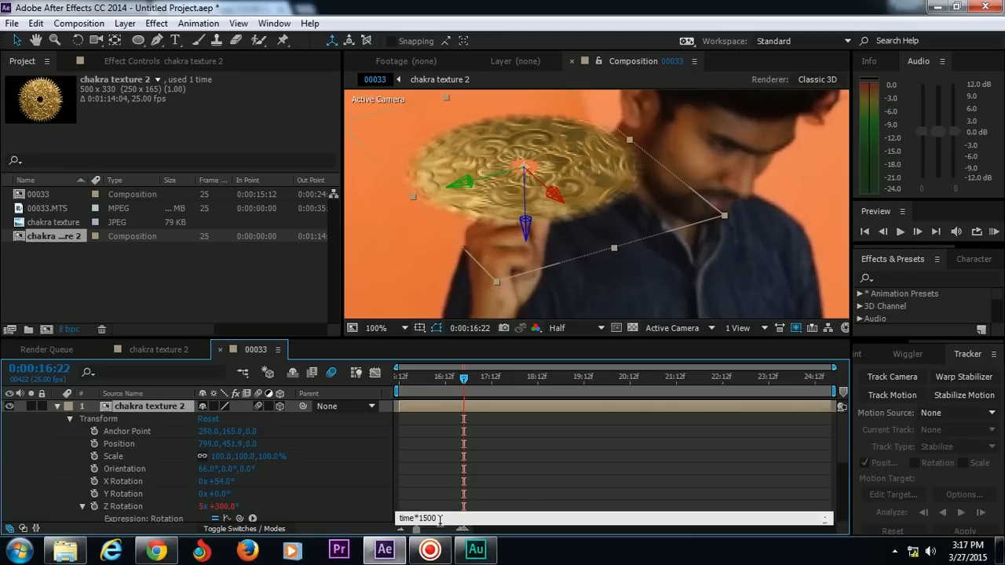
text(0)
click(521, 481)
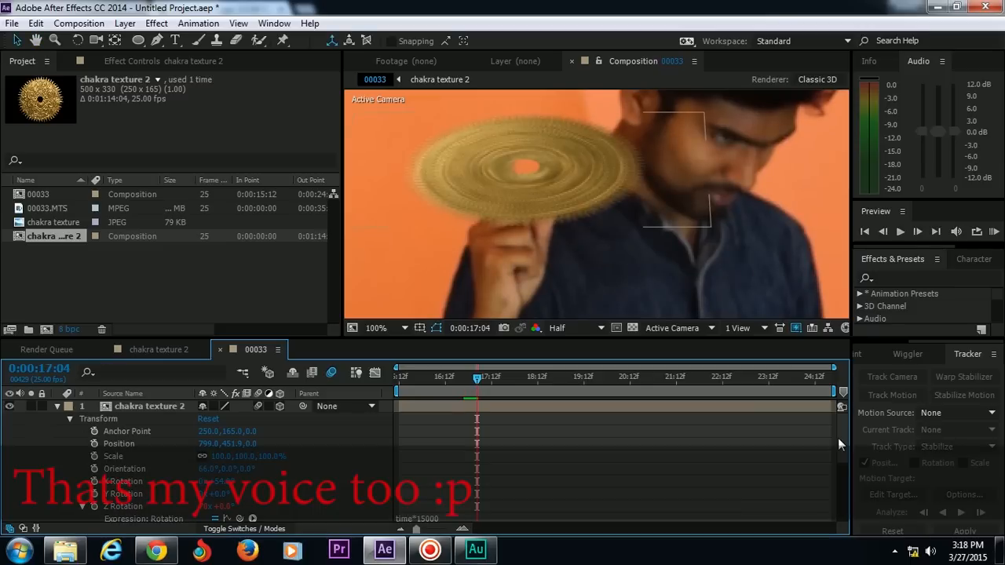
Collapse the properties of the chakra and footage layers and select the first 00033.MTS segment
click(57, 405)
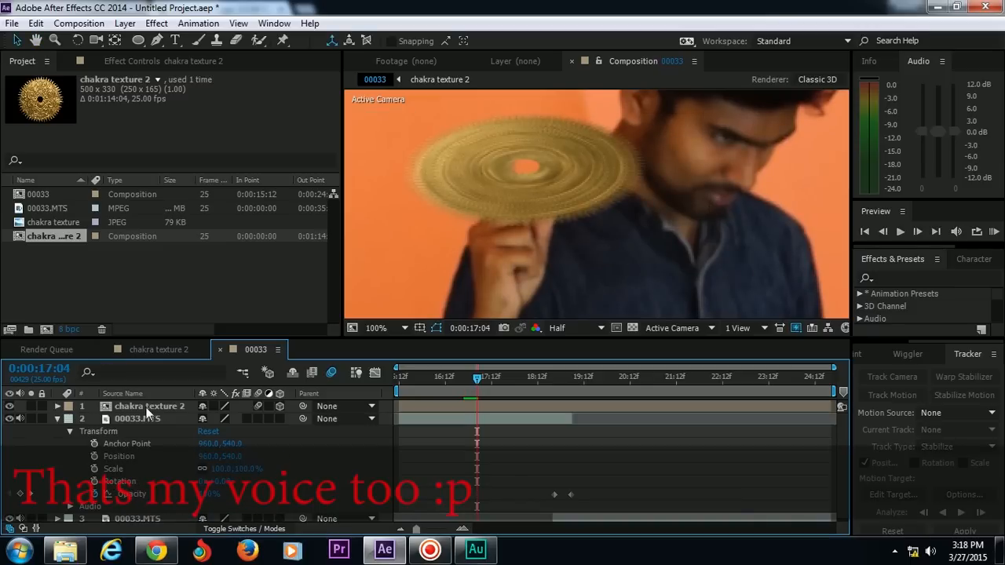
click(57, 418)
click(131, 429)
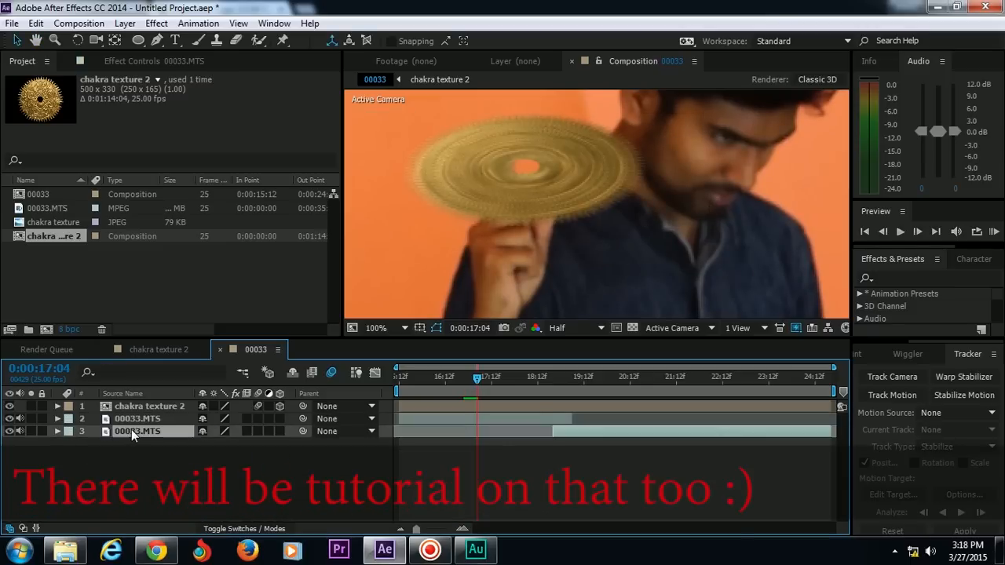
click(132, 420)
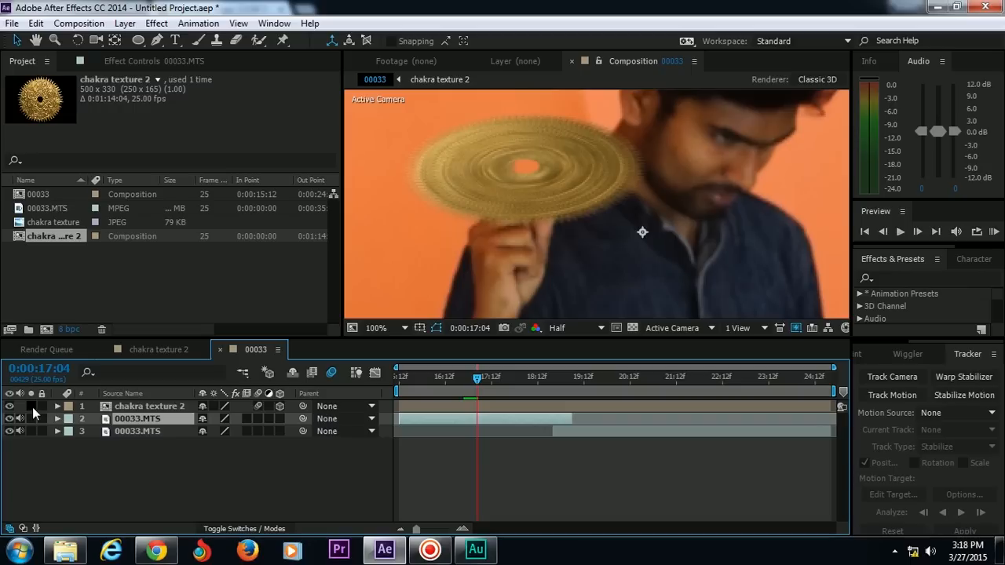
Solo the first 00033.MTS segment and play it back to examine how the raised finger moves without the disc
key(space)
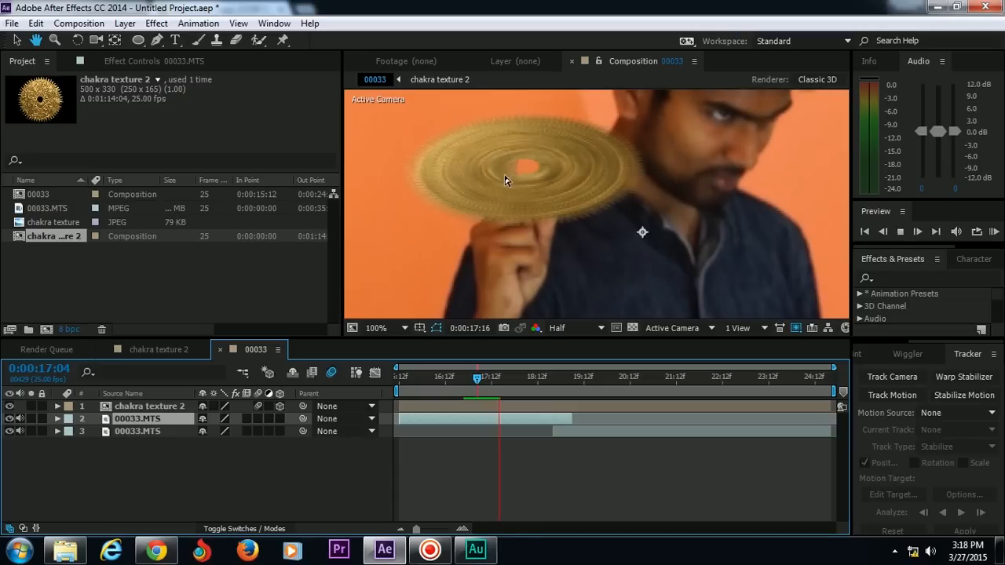
key(space)
click(31, 419)
key(space)
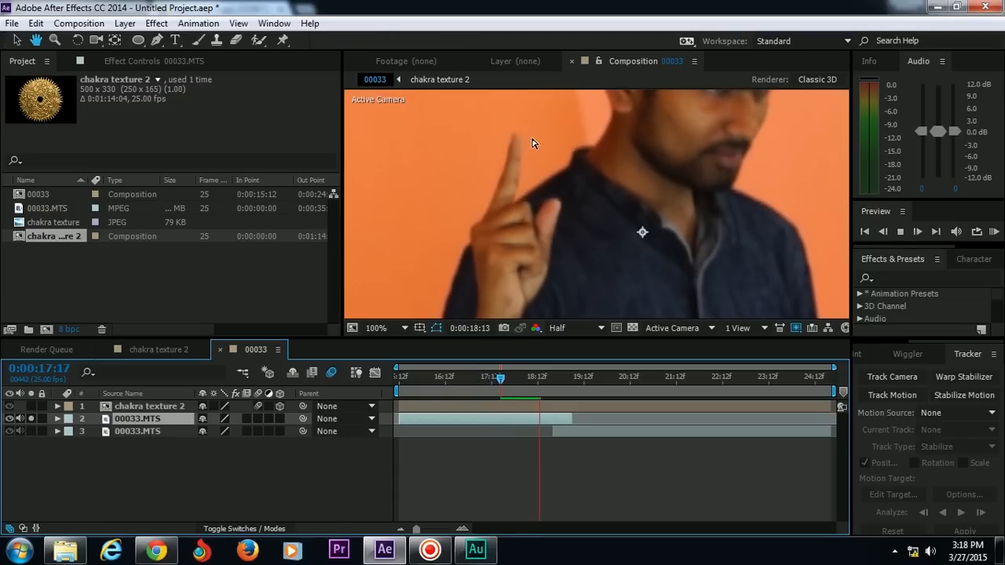
drag(519, 379, 387, 379)
key(space)
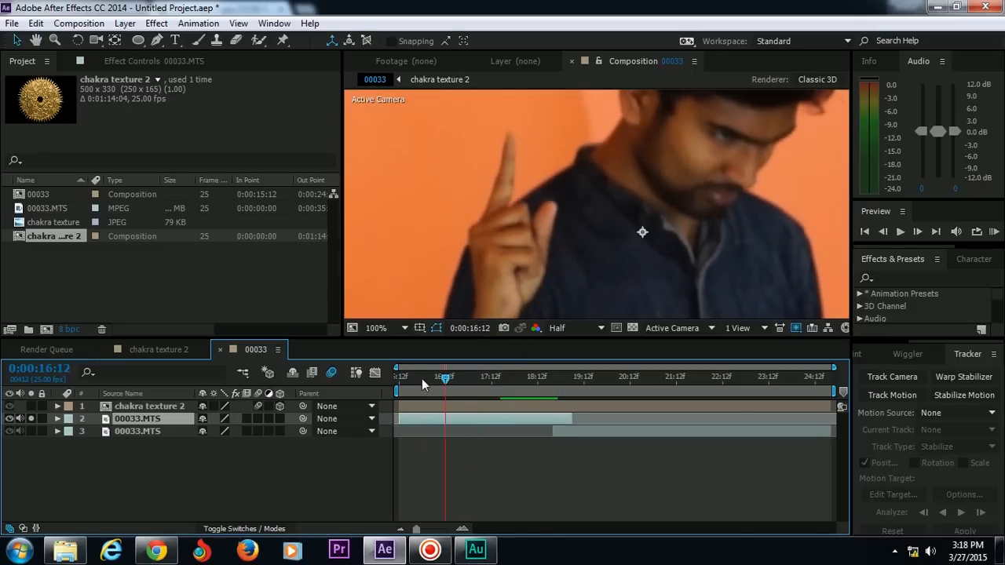
Rename the first 00033.MTS segment to With chakara
key(space)
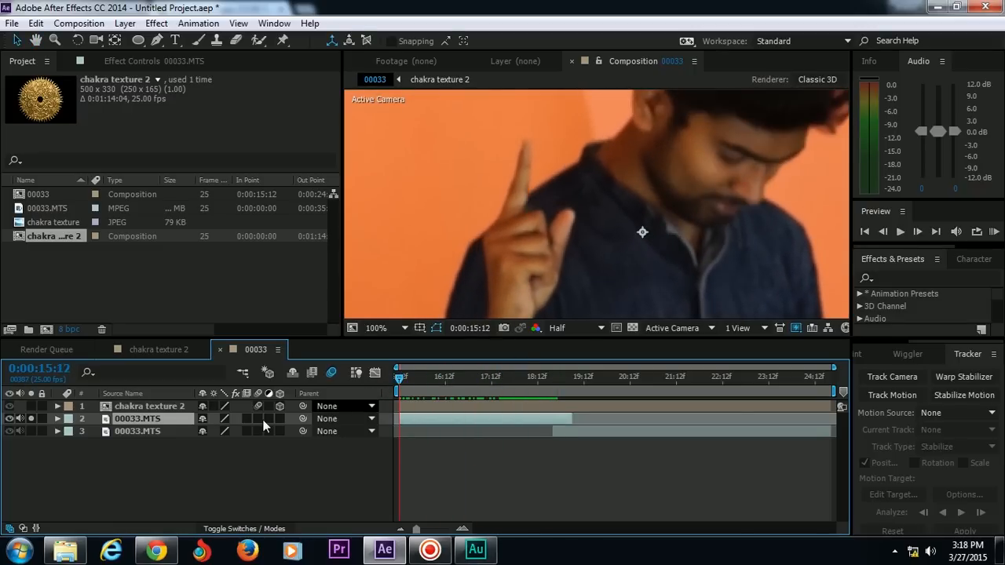
right_click(145, 422)
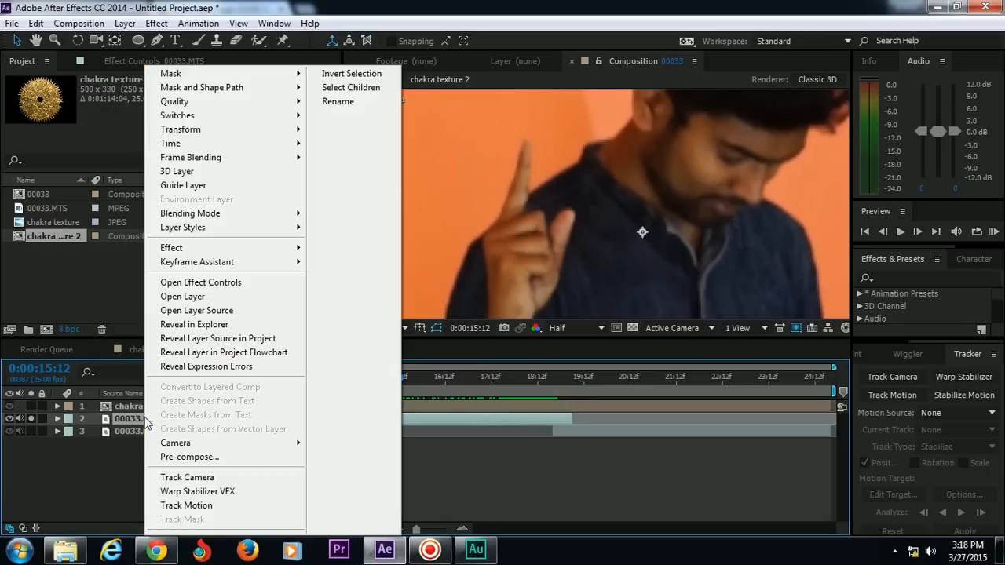
click(342, 102)
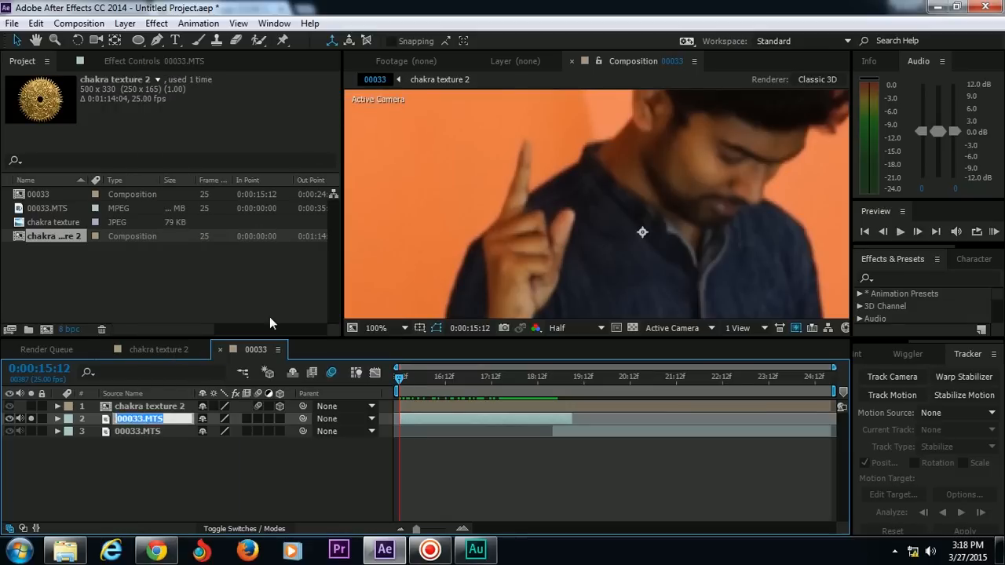
text(Main layer)
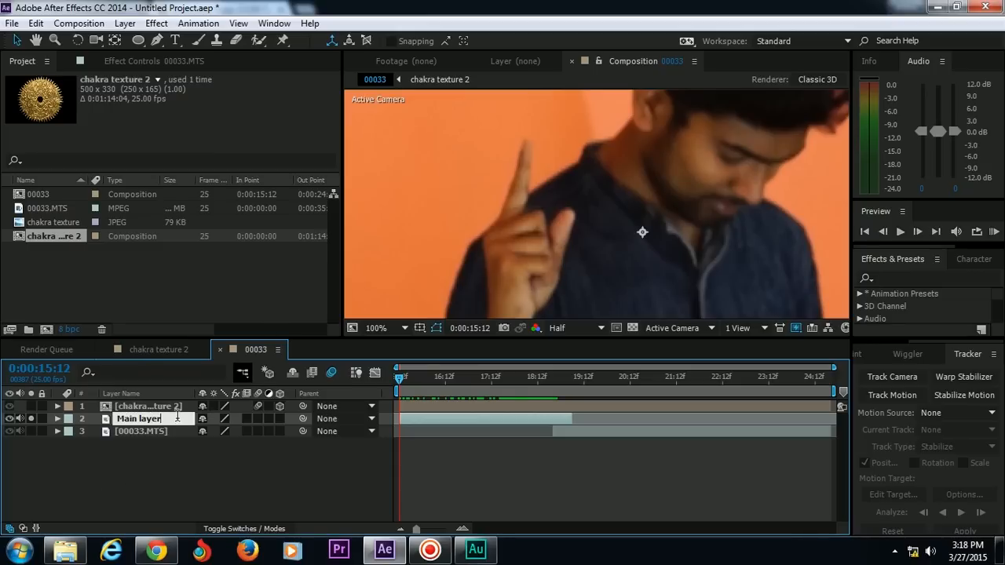
drag(178, 418, 8, 413)
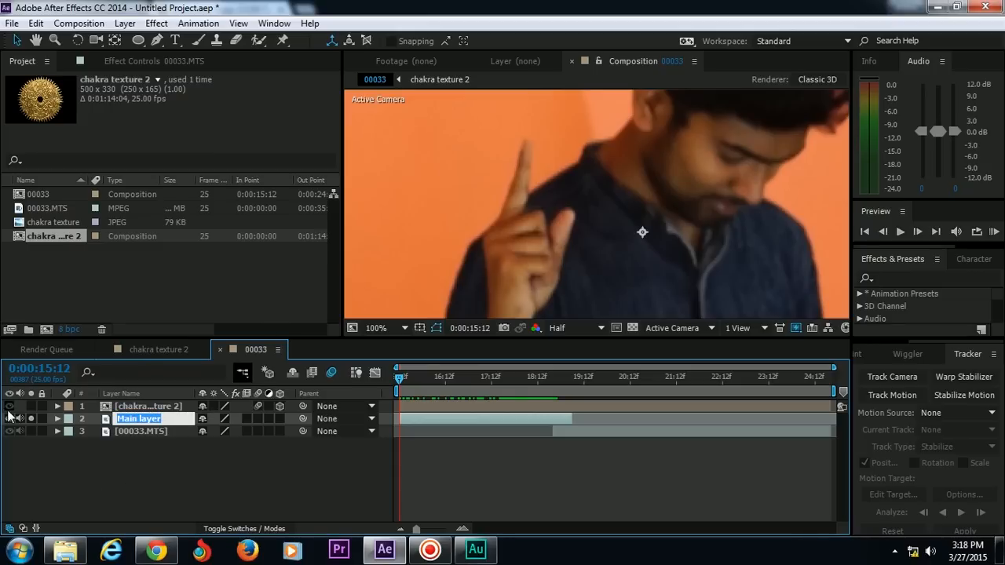
text(With chakra)
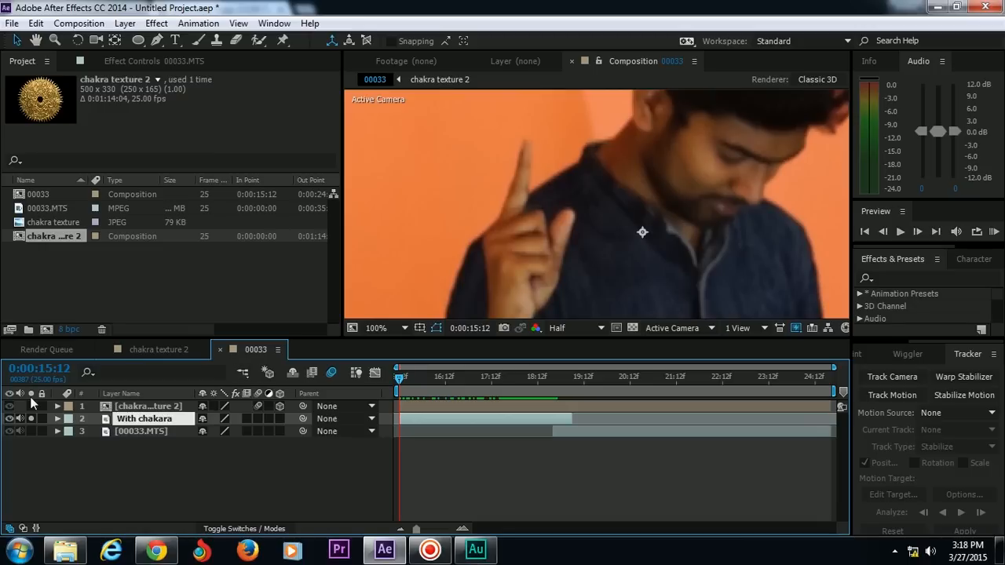
click(131, 477)
Start motion tracking on the With chakara layer and place Track Point 1 on the tip of the raised finger
click(140, 409)
click(143, 418)
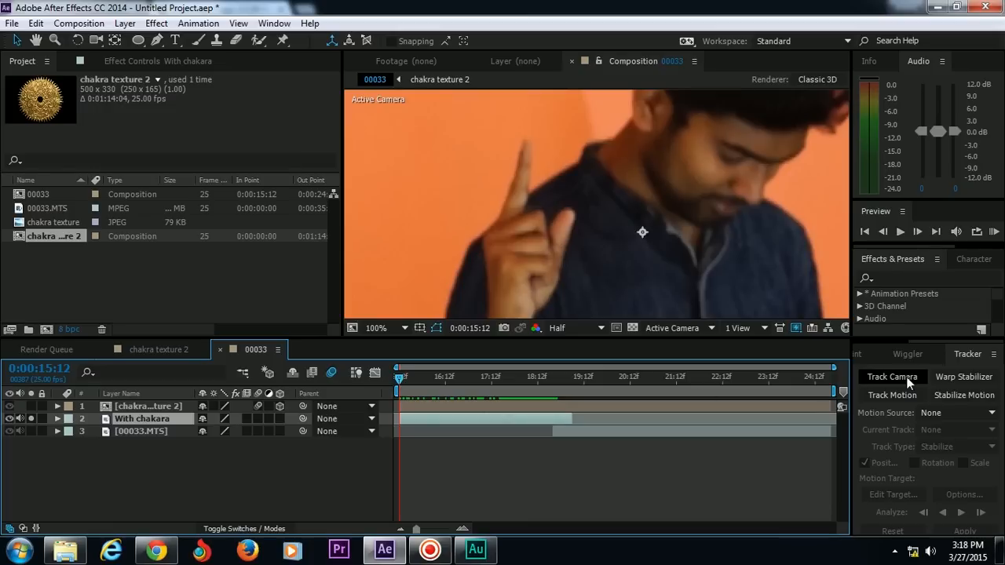
click(907, 397)
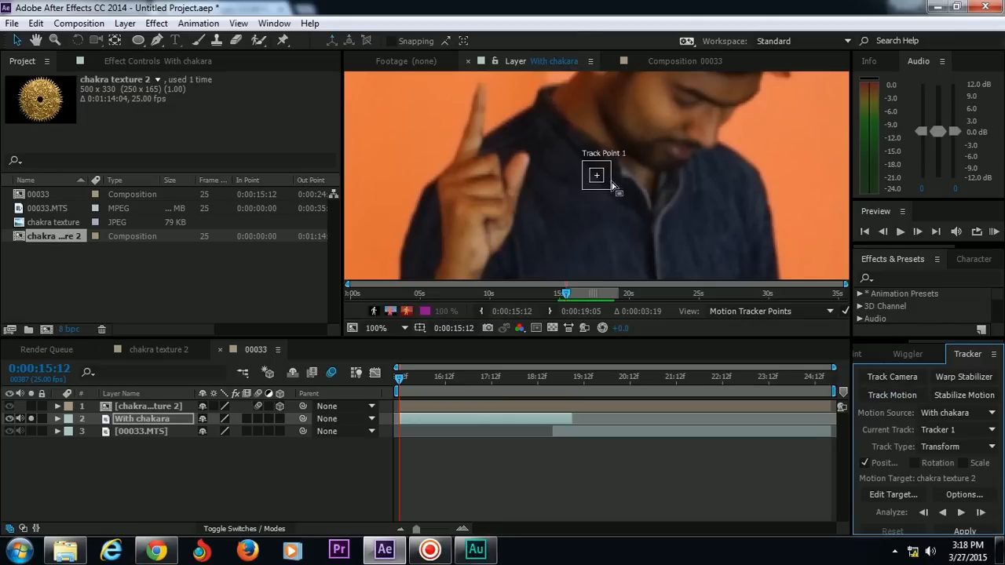
drag(603, 184, 480, 88)
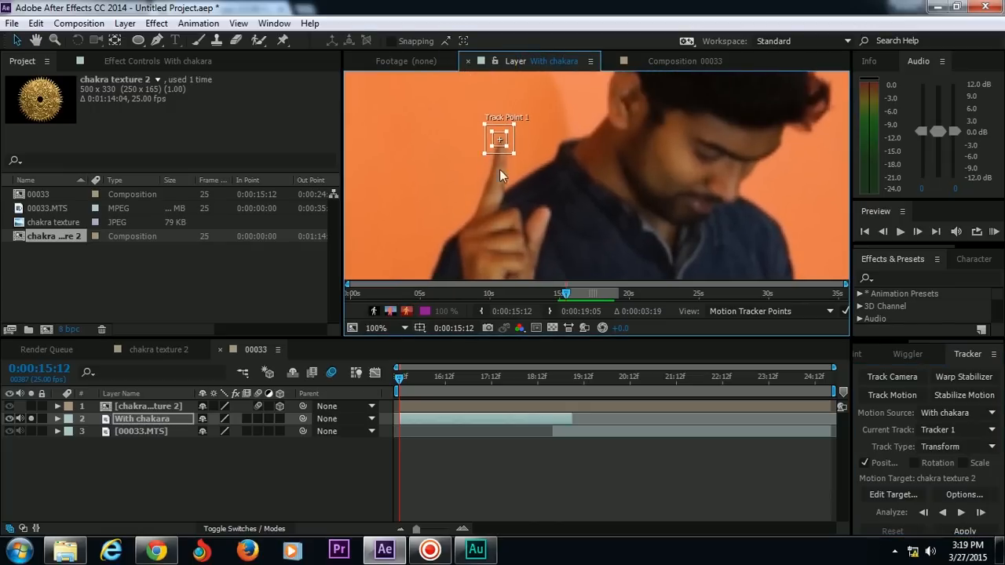
Enlarge the track point's feature and search regions around the fingertip and analyze the motion forward through the segment
key(period)
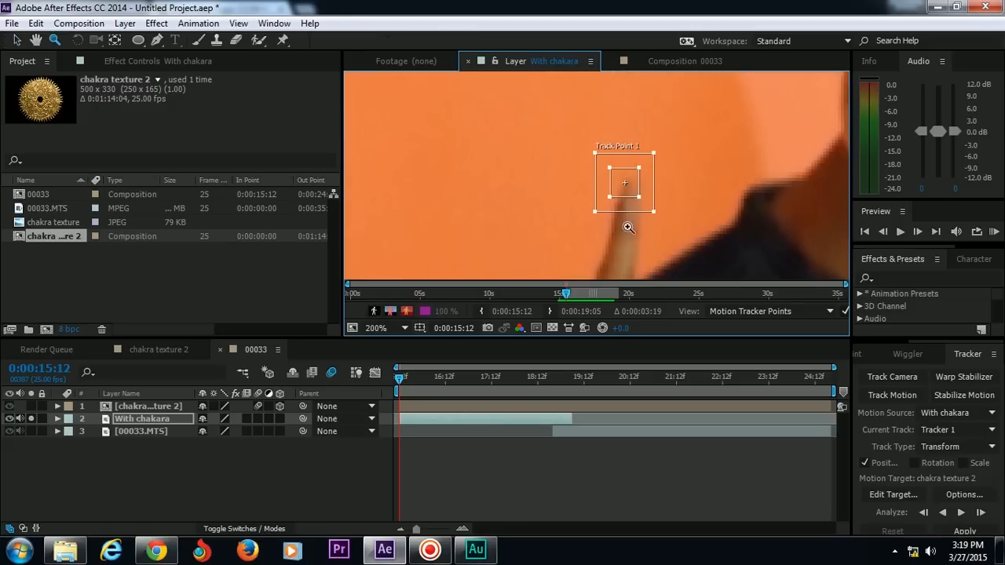
drag(628, 222, 545, 192)
key(z)
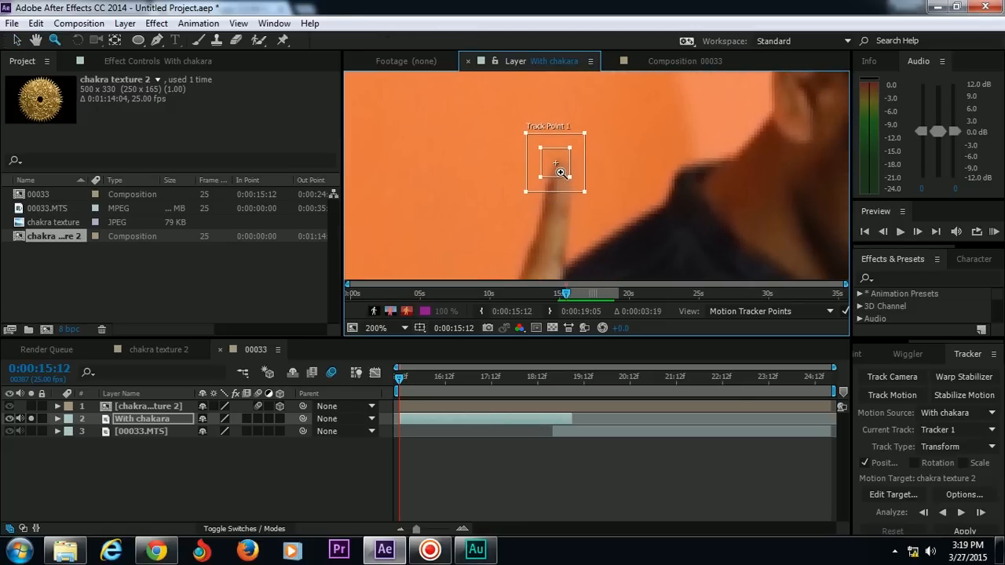
key(v)
drag(560, 167, 579, 190)
drag(590, 237, 589, 222)
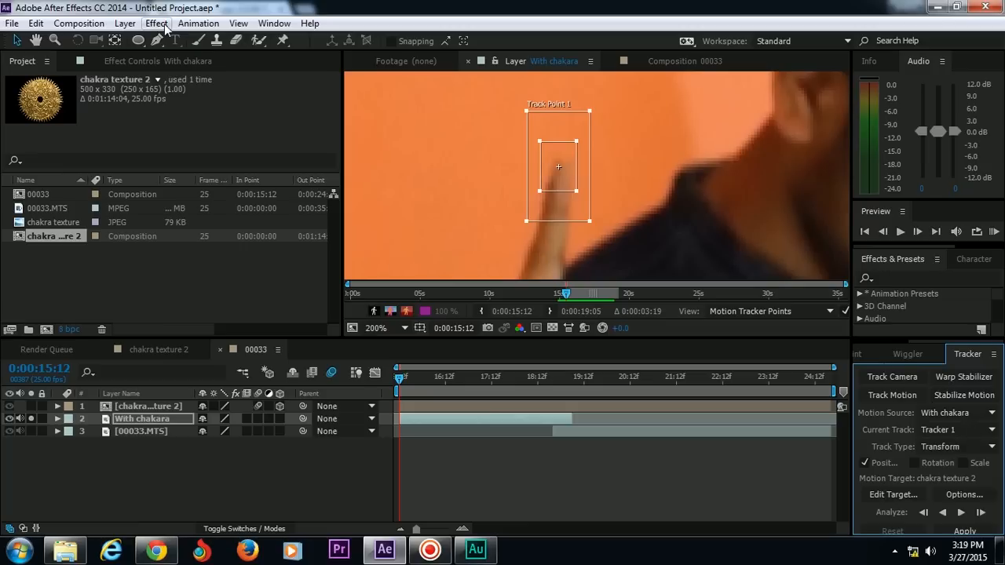
click(274, 24)
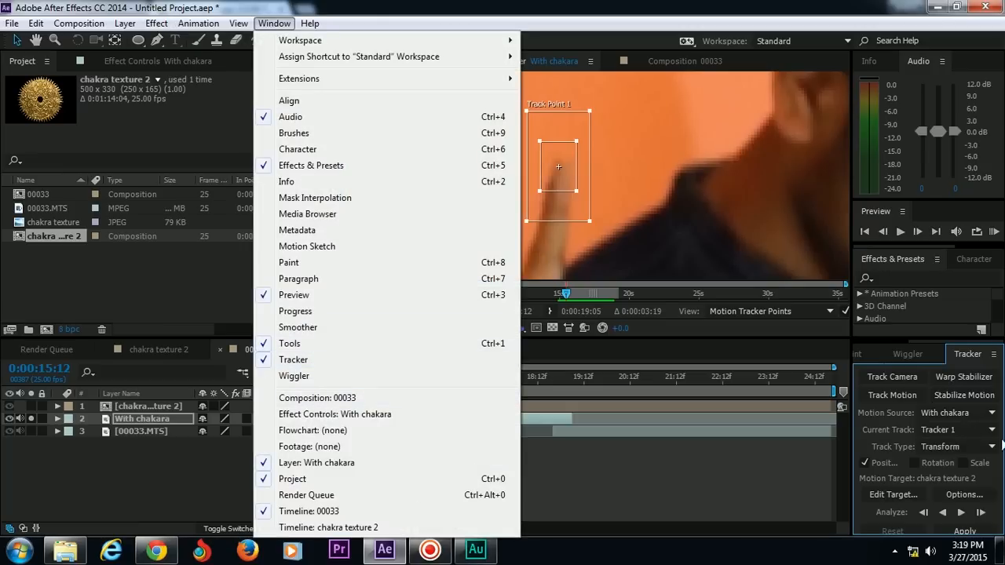
click(961, 513)
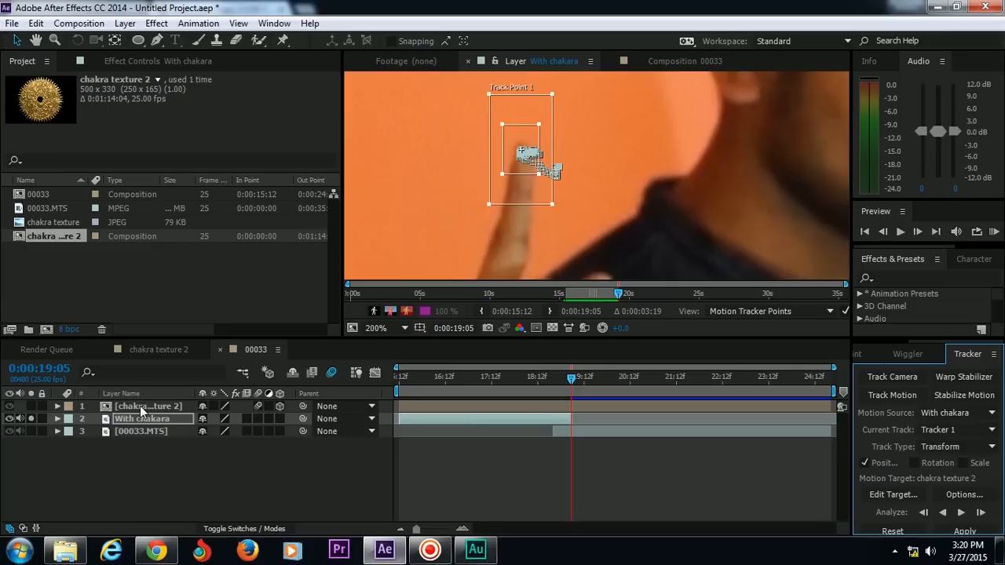
Add a new null object to the 00033 composition
click(128, 27)
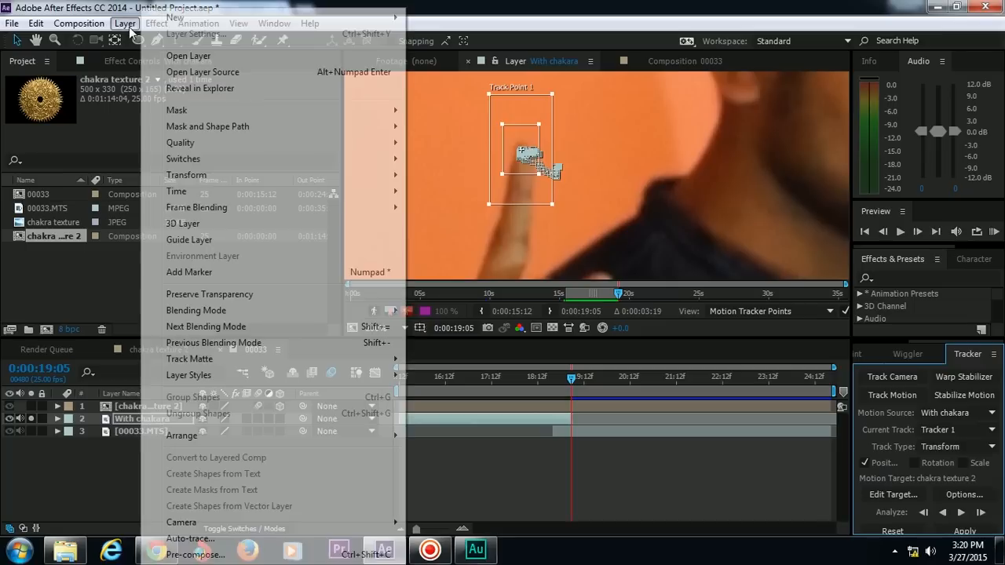
mouse_move(288, 19)
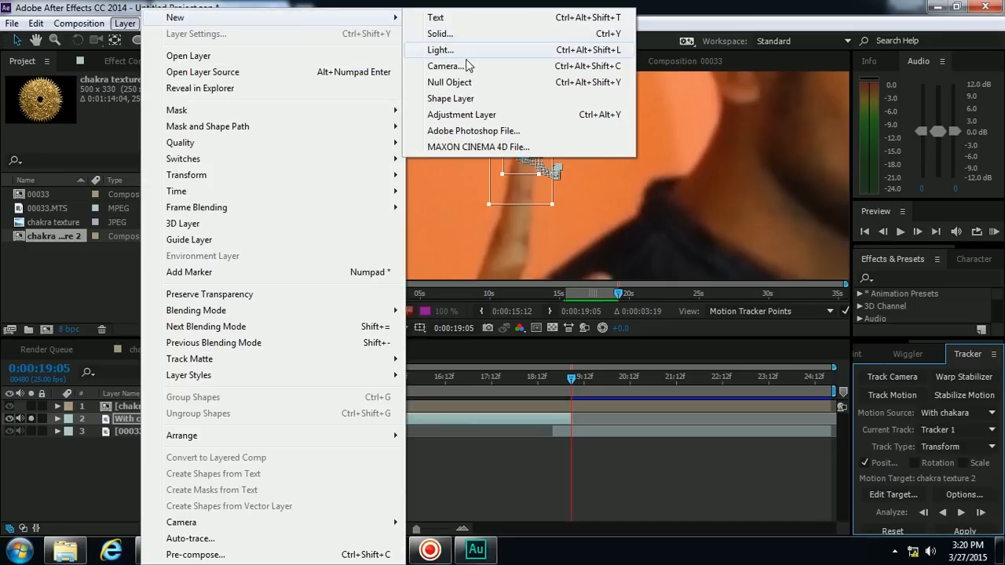
click(461, 83)
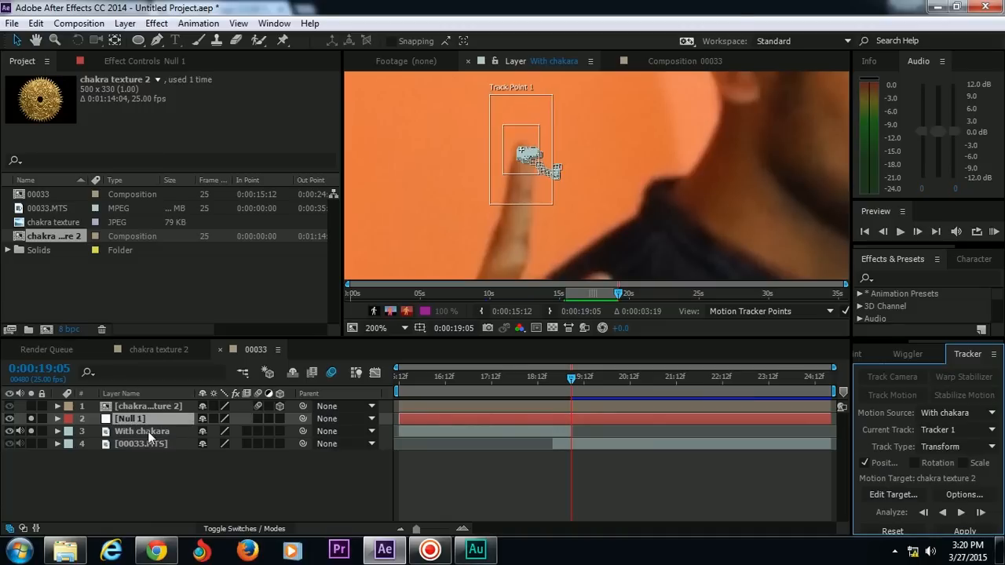
Set the tracker's motion target to the Null 1 layer and apply the tracked motion to it
click(890, 493)
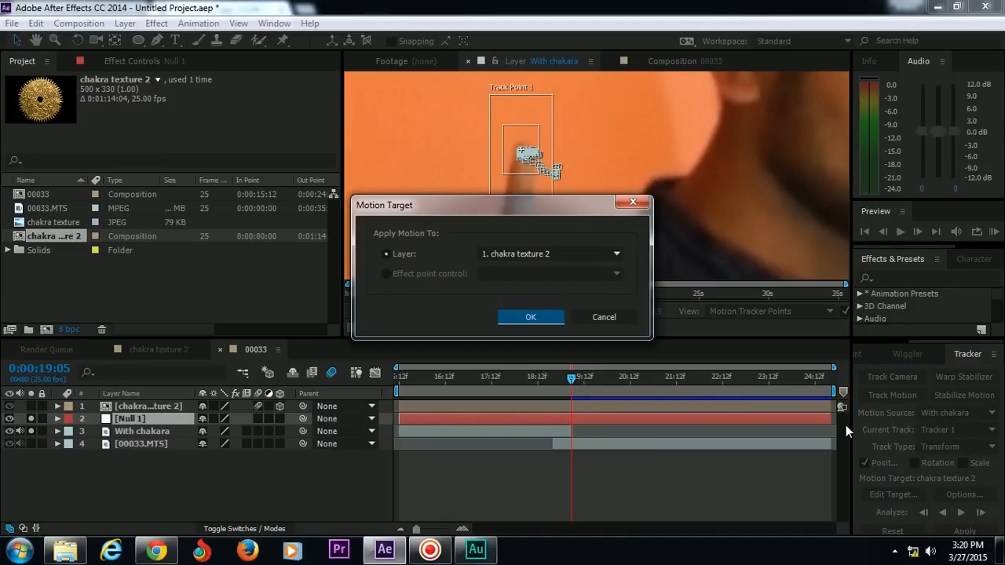
click(542, 255)
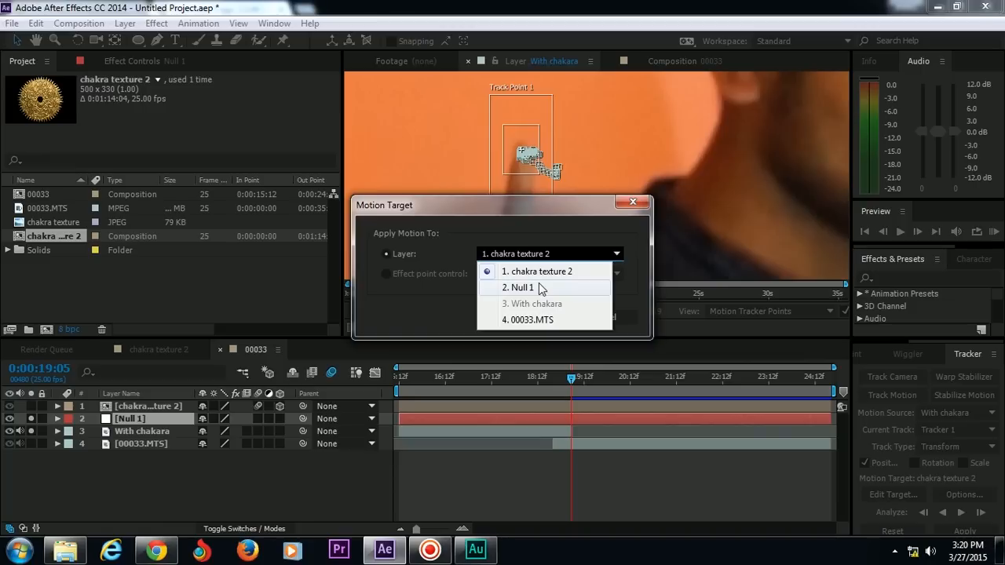
click(538, 281)
click(540, 288)
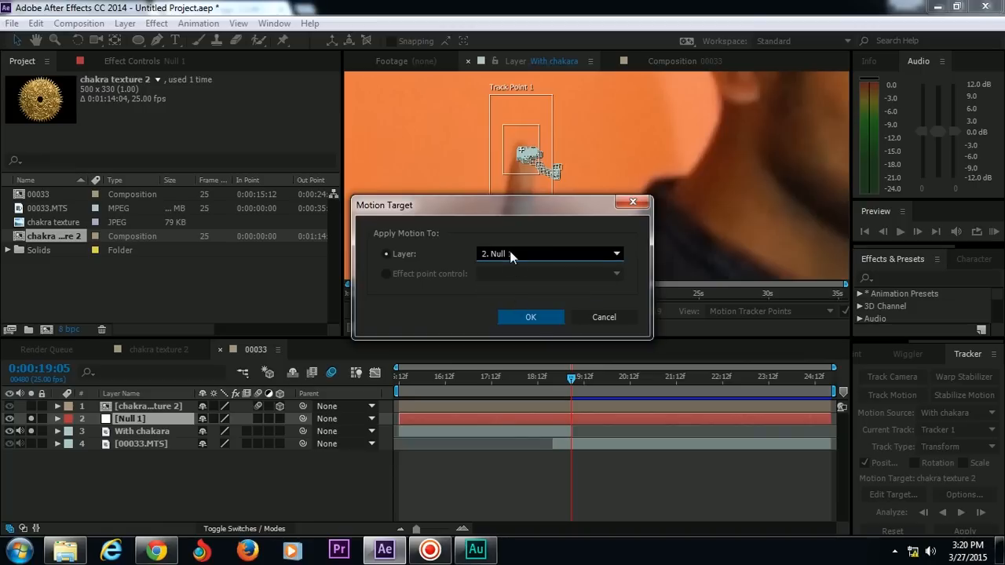
click(537, 320)
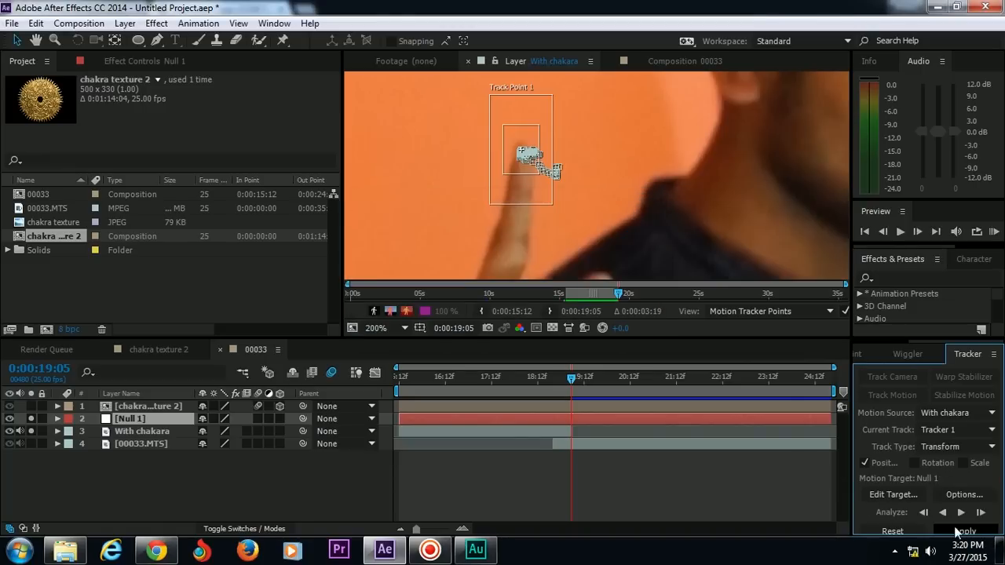
click(956, 532)
click(485, 291)
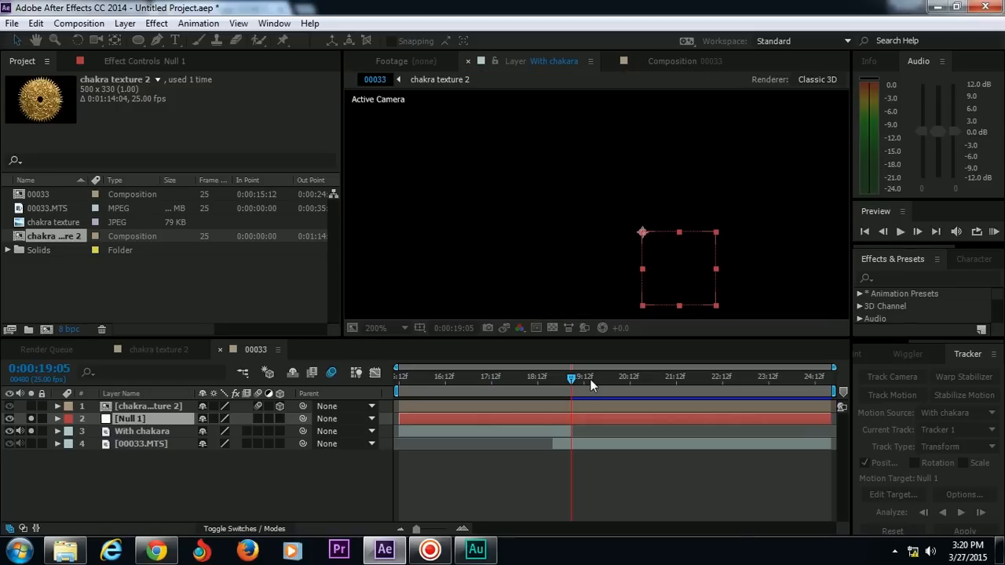
Play the composition from its beginning to check how the null follows the fingertip
drag(574, 381, 397, 377)
click(143, 410)
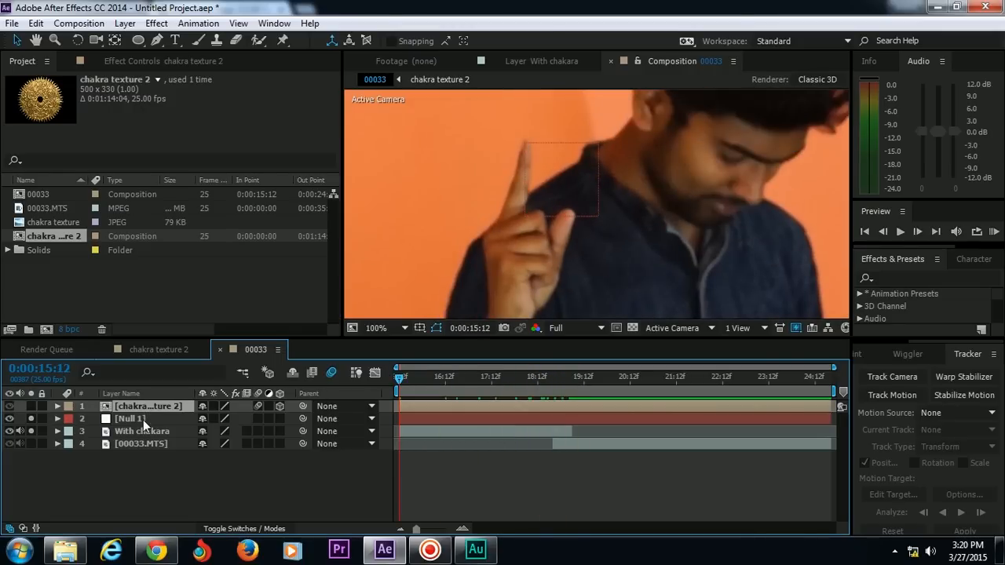
click(143, 419)
click(531, 491)
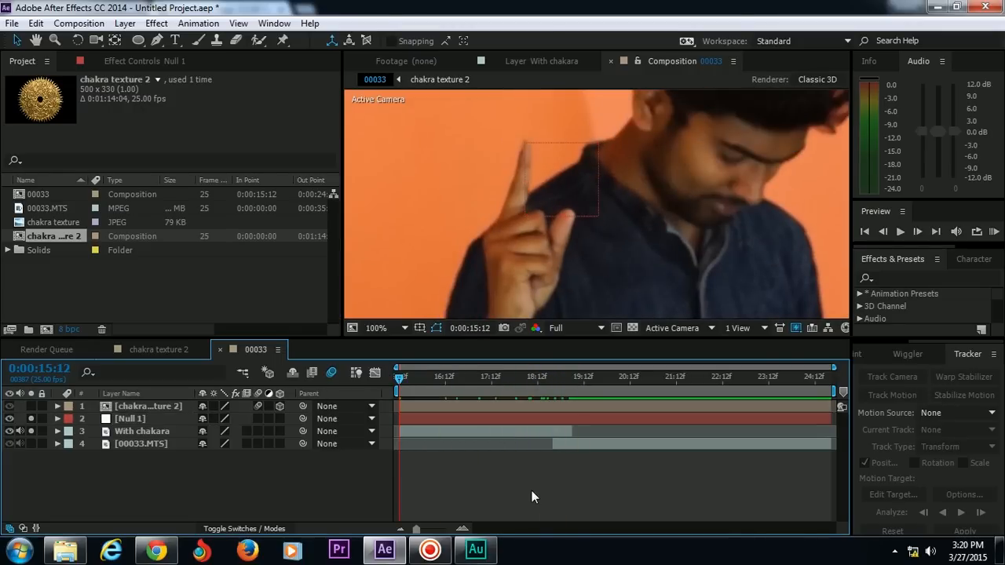
key(space)
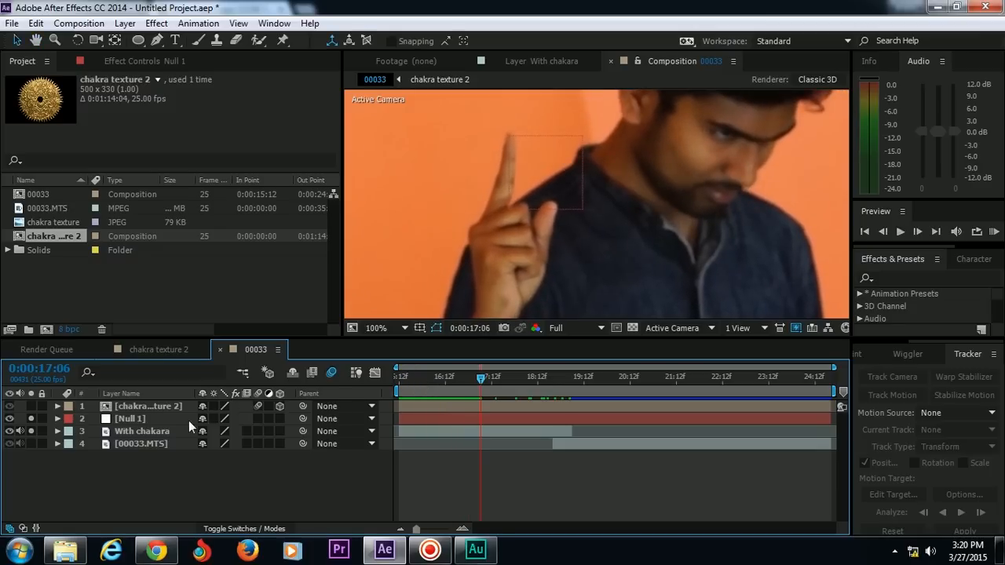
click(162, 420)
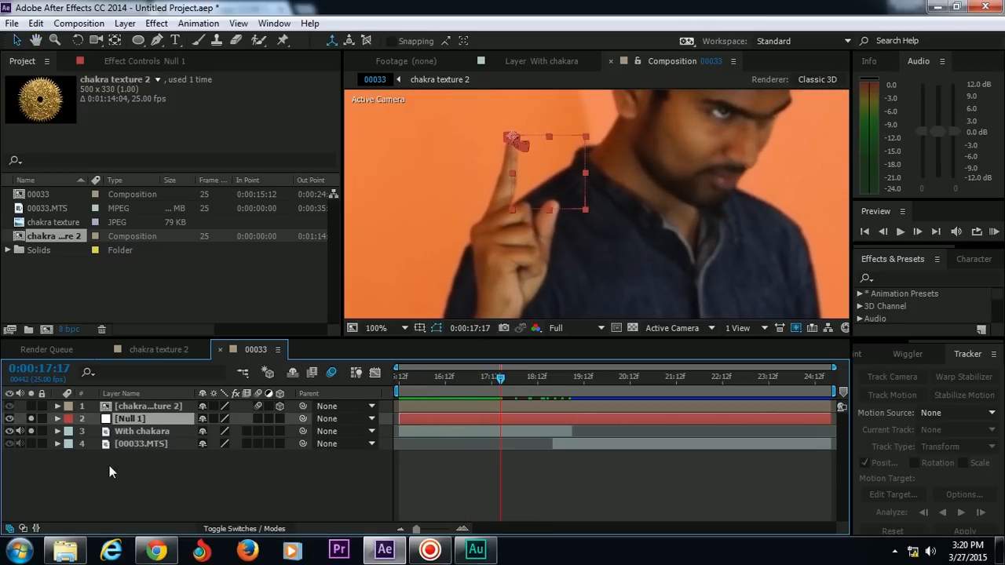
click(41, 478)
Turn off solo for the Null 1 and With chakara layers and parent the chakra texture 2 layer to Null 1
click(31, 421)
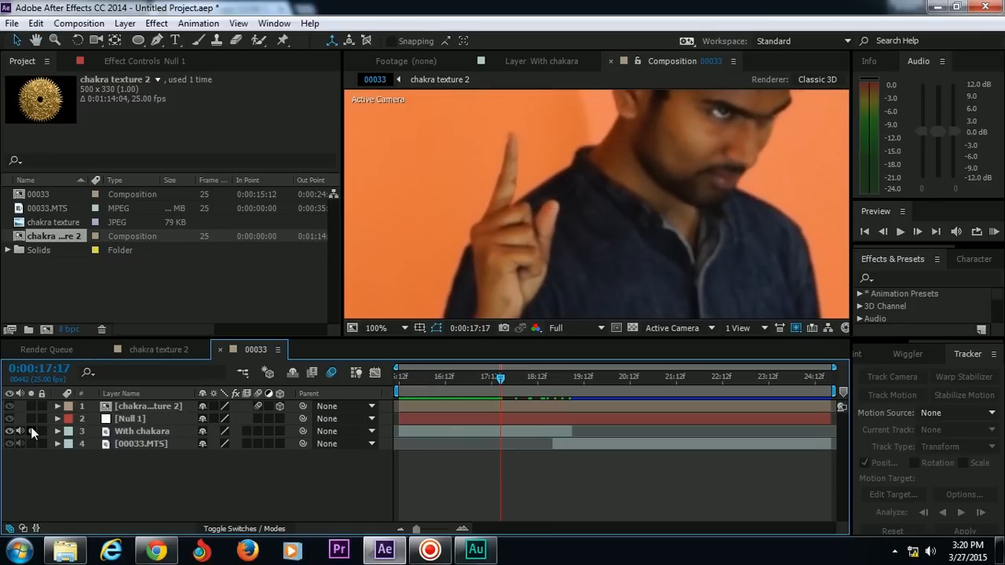
click(31, 432)
click(127, 417)
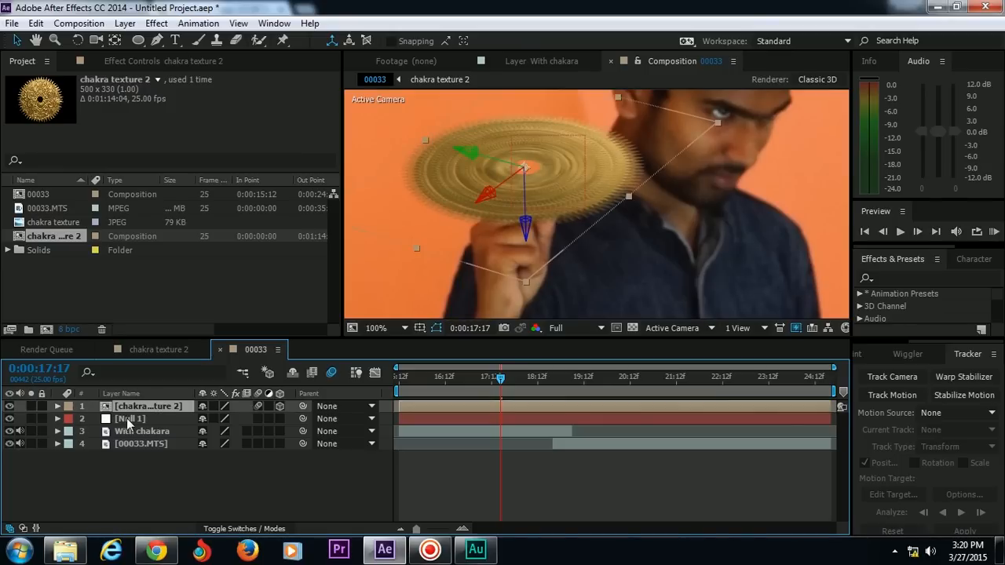
click(168, 407)
click(324, 406)
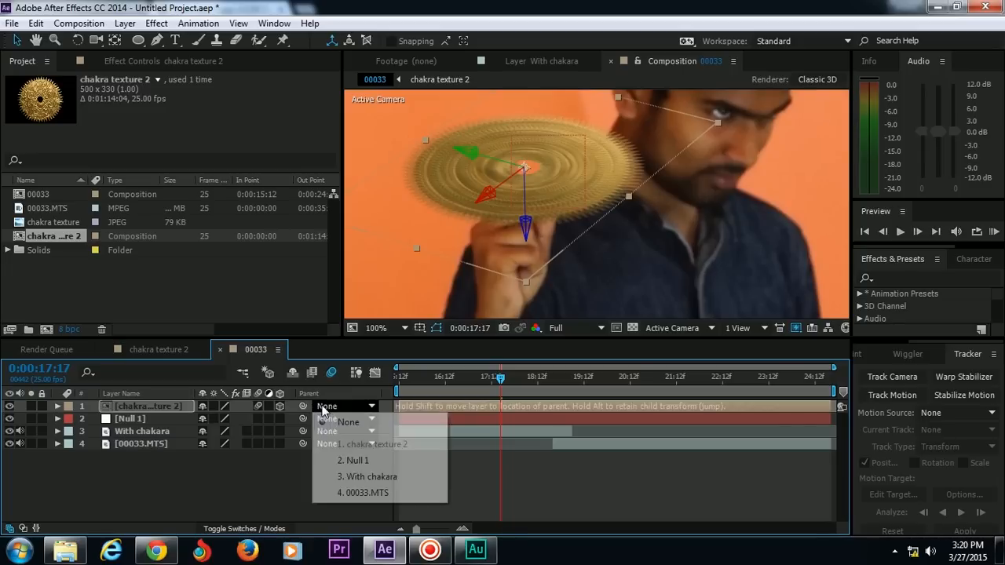
click(357, 461)
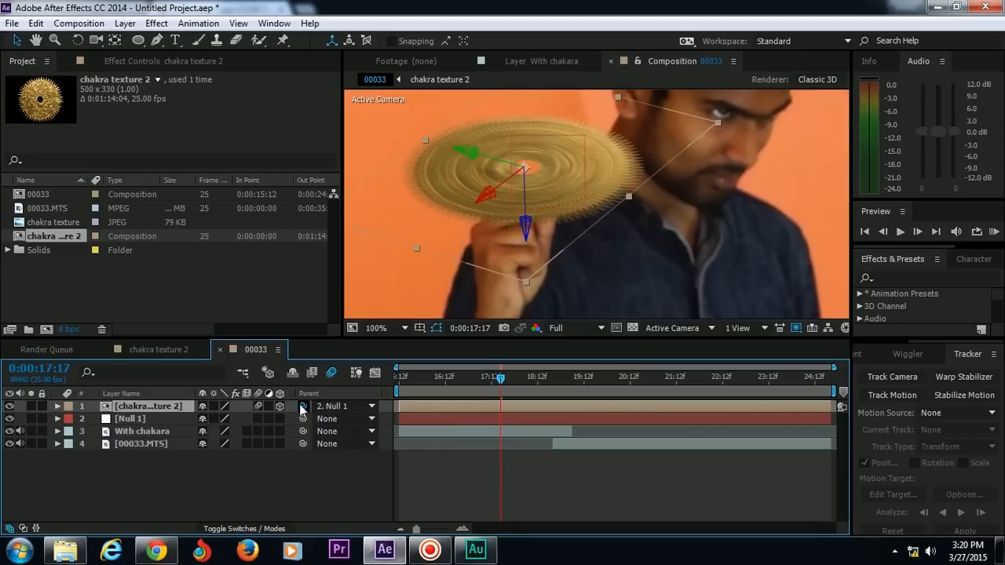
drag(303, 407, 152, 418)
Preview the composition from near its beginning to check how the disc follows the finger
click(294, 482)
key(space)
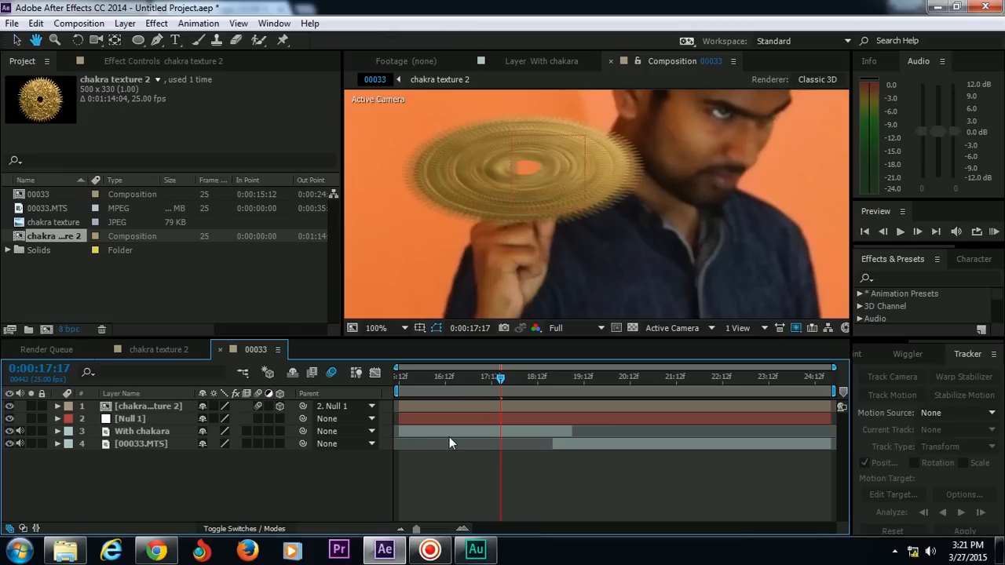
click(408, 377)
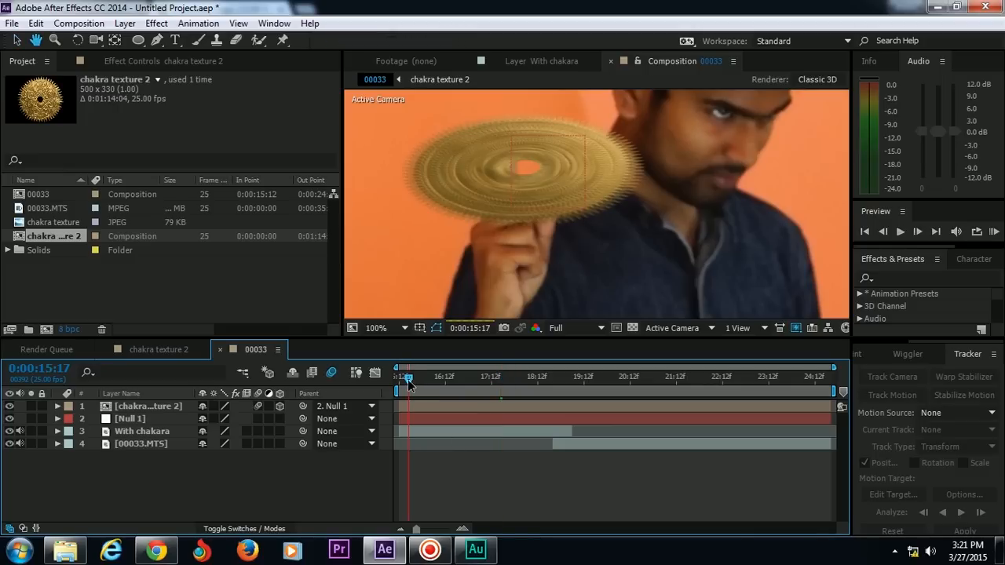
Set the composition's preview resolution to Quarter and play back a preview of the spinning chakra on the finger
click(571, 328)
click(579, 411)
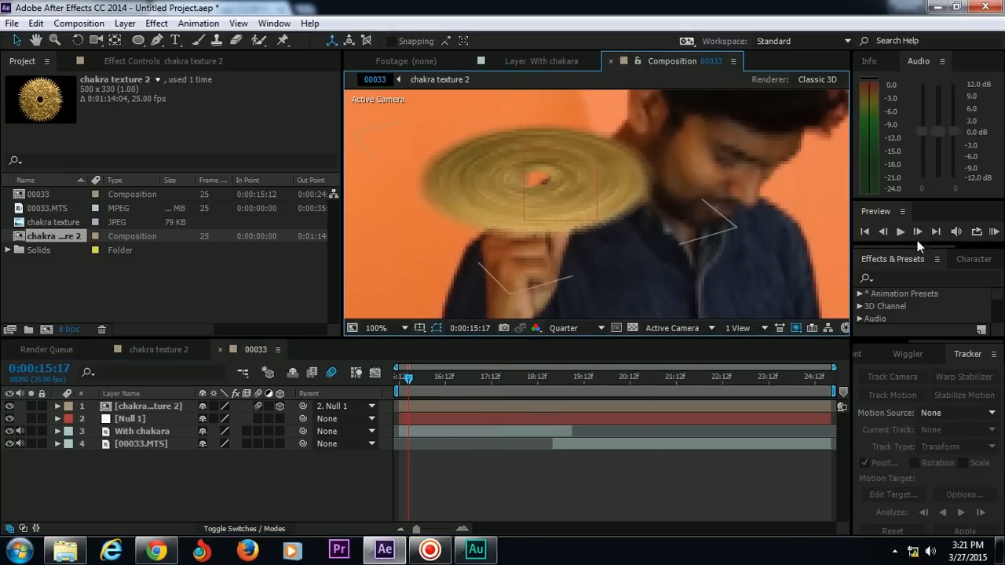
click(994, 232)
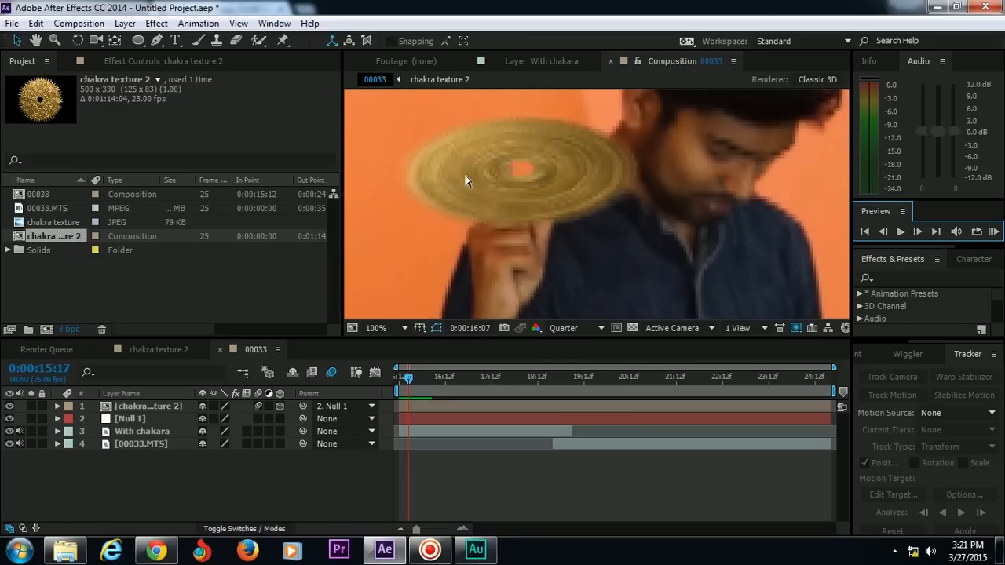
click(422, 453)
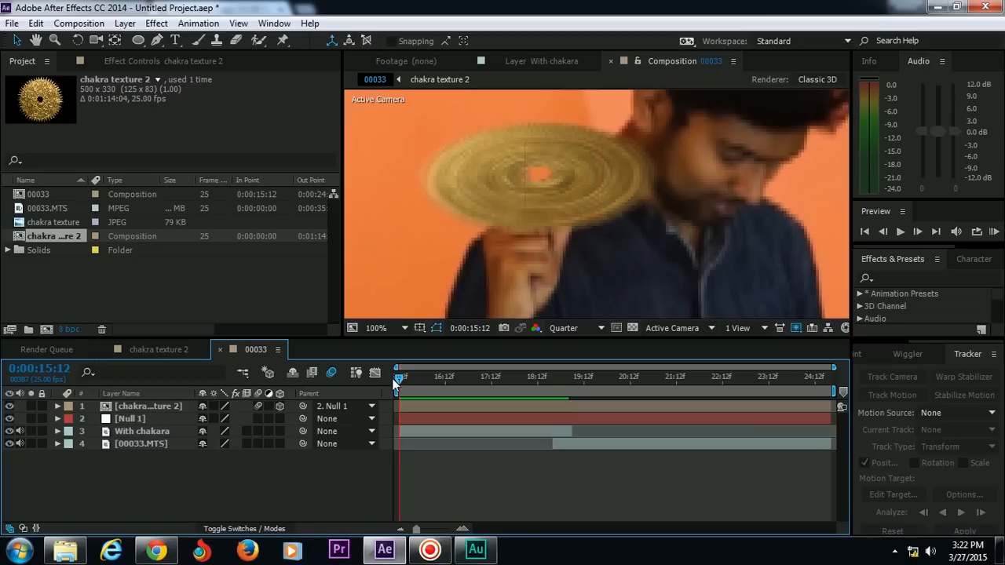
click(561, 205)
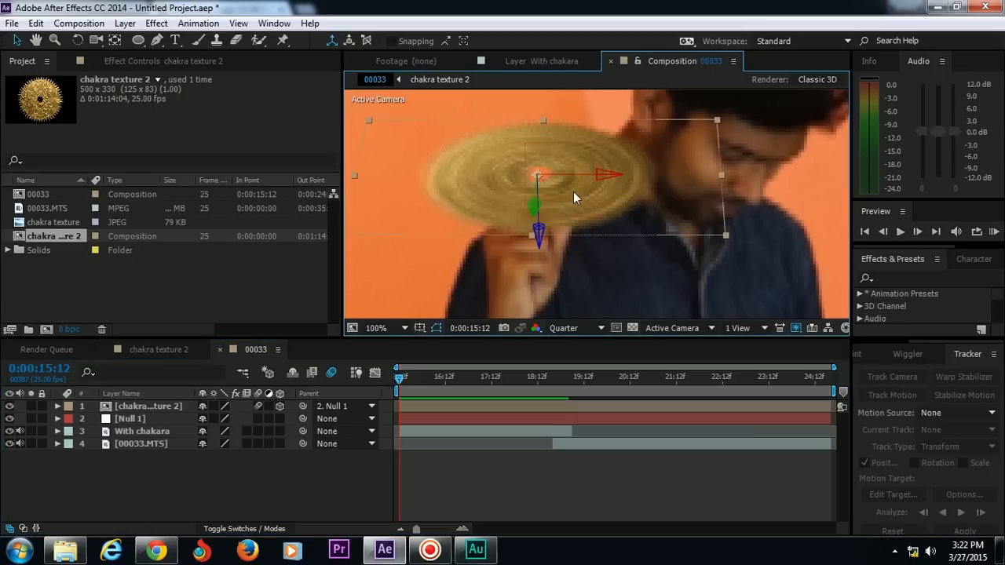
click(140, 468)
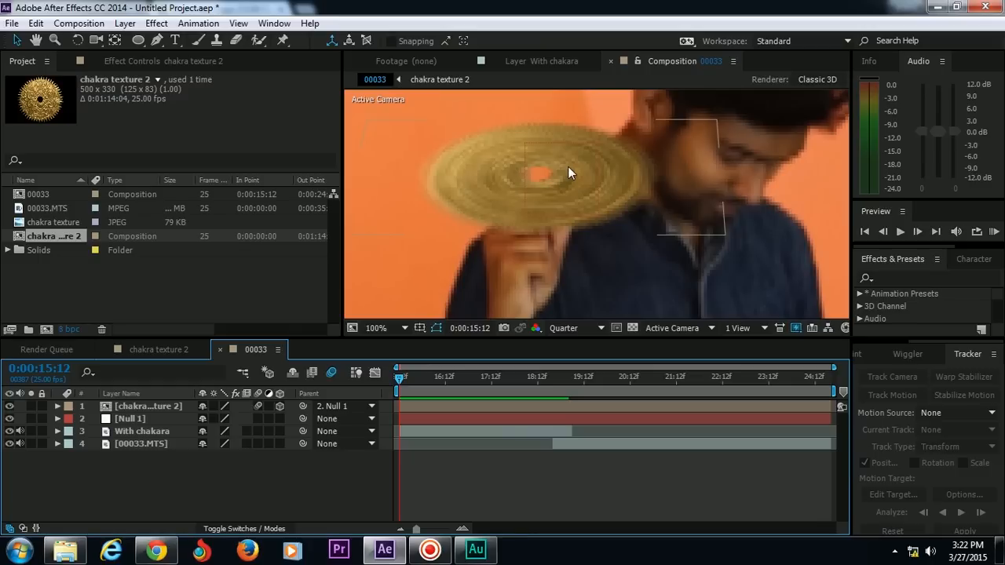
Duplicate the With chakara footage layer and move the copy above the chakra texture layer
click(158, 433)
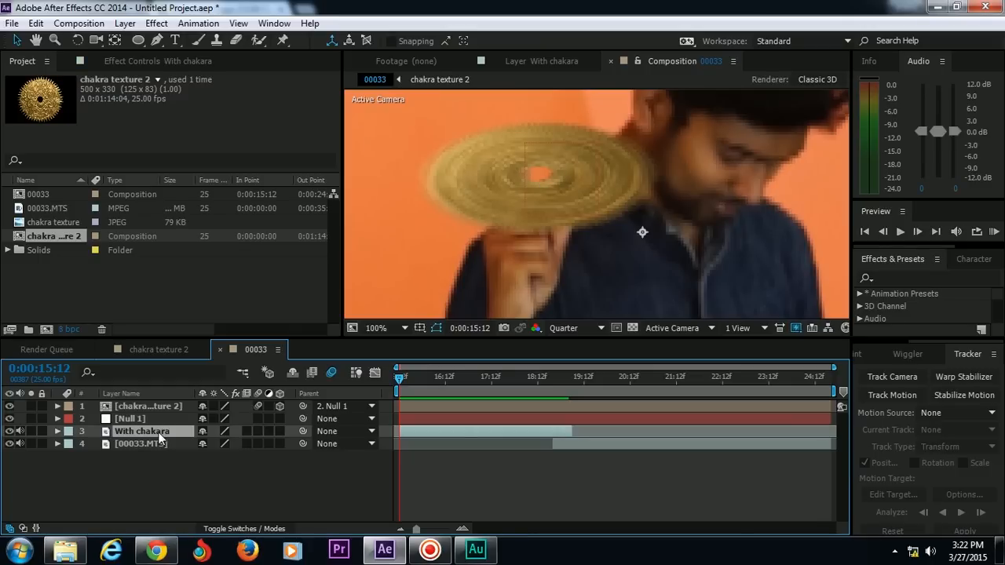
click(36, 23)
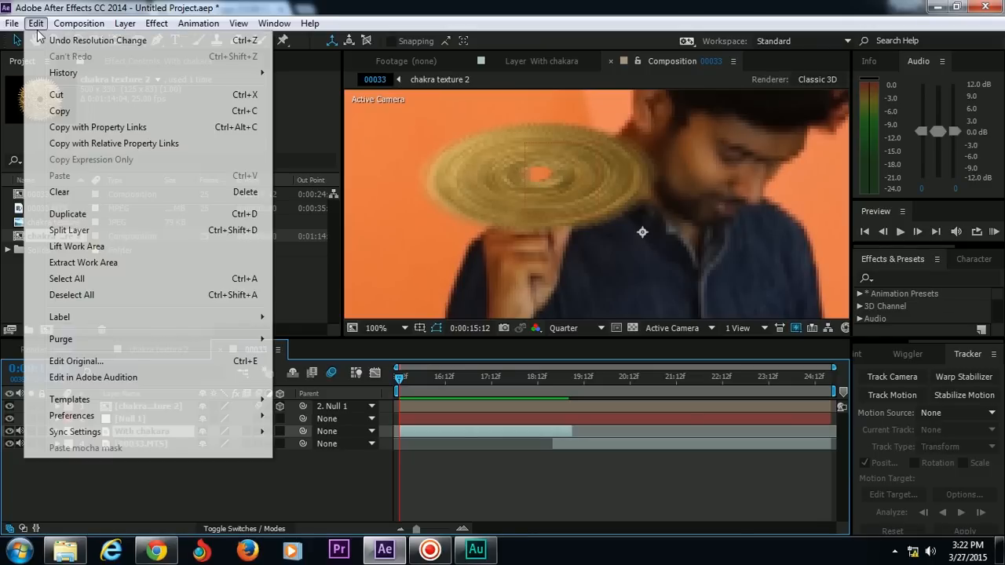
click(79, 214)
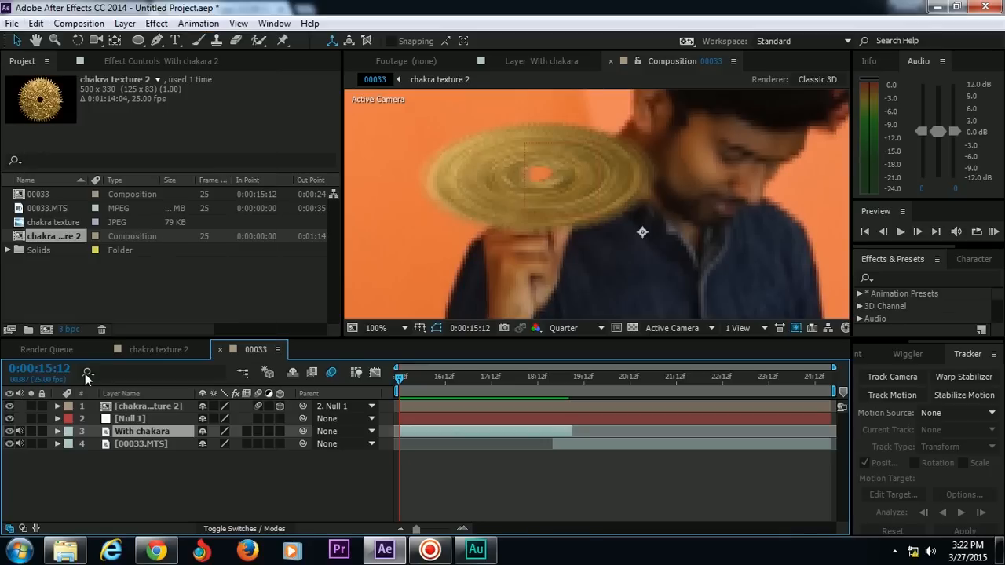
drag(137, 435, 136, 405)
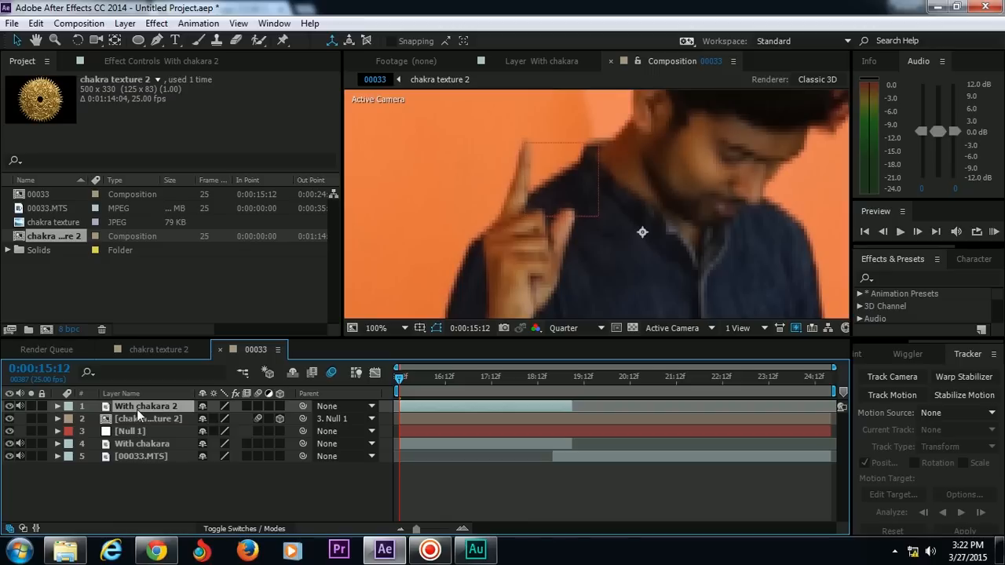
Rename the duplicated footage layer at the top of the layer stack as Finger
right_click(137, 411)
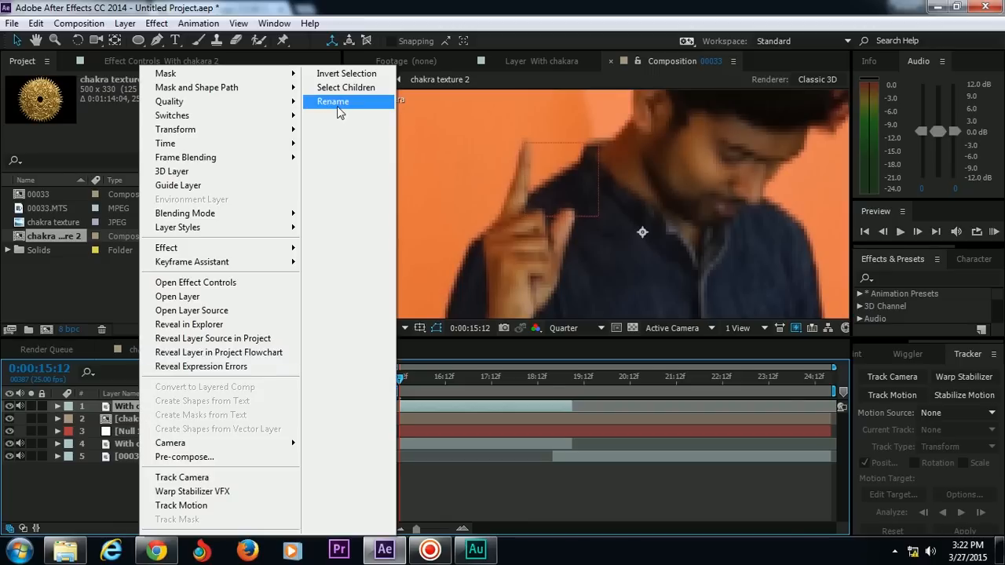
click(337, 102)
text(Finger)
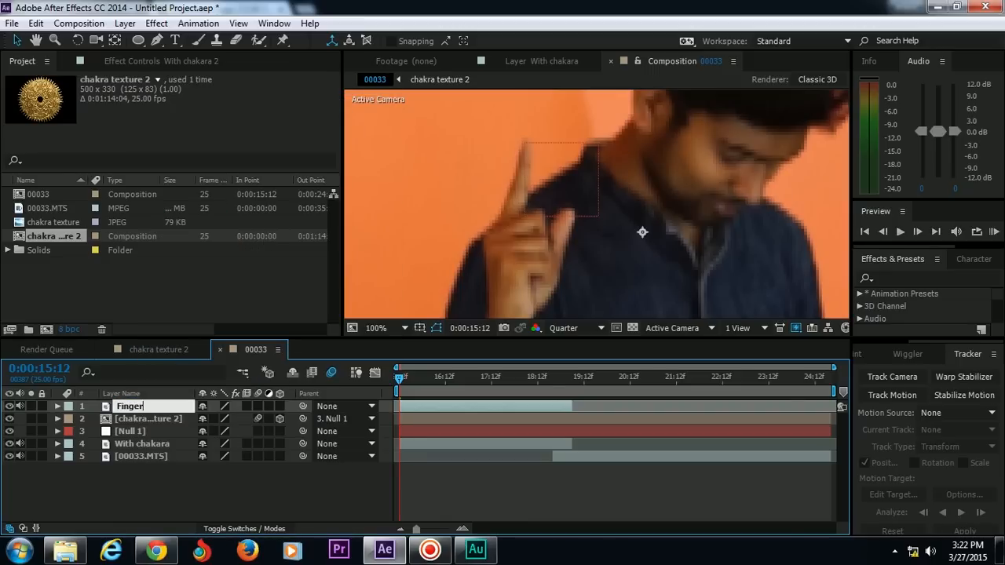
click(178, 470)
click(146, 394)
click(148, 408)
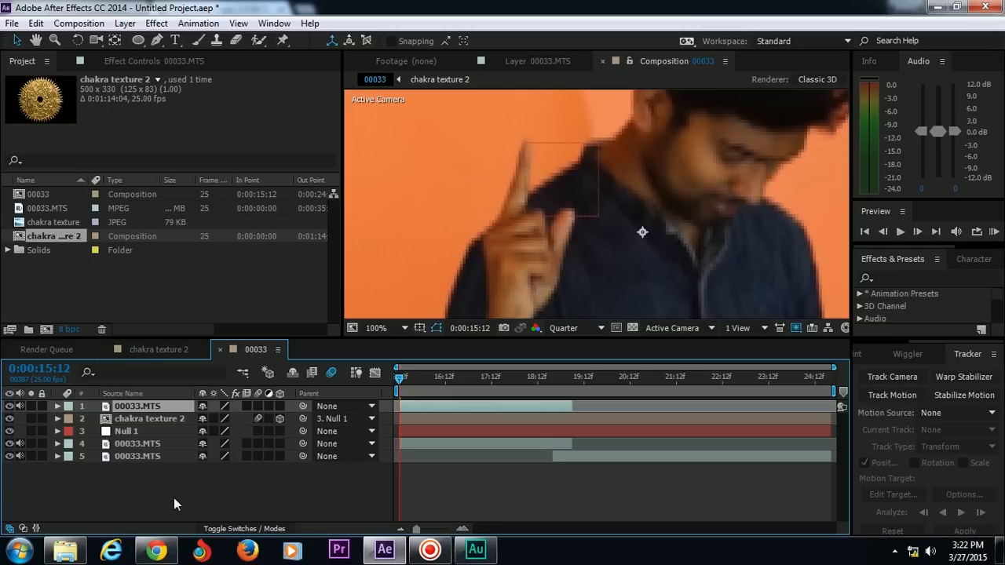
mouse_move(138, 405)
mouse_down()
mouse_move(138, 431)
mouse_move(143, 402)
mouse_up()
right_click(143, 403)
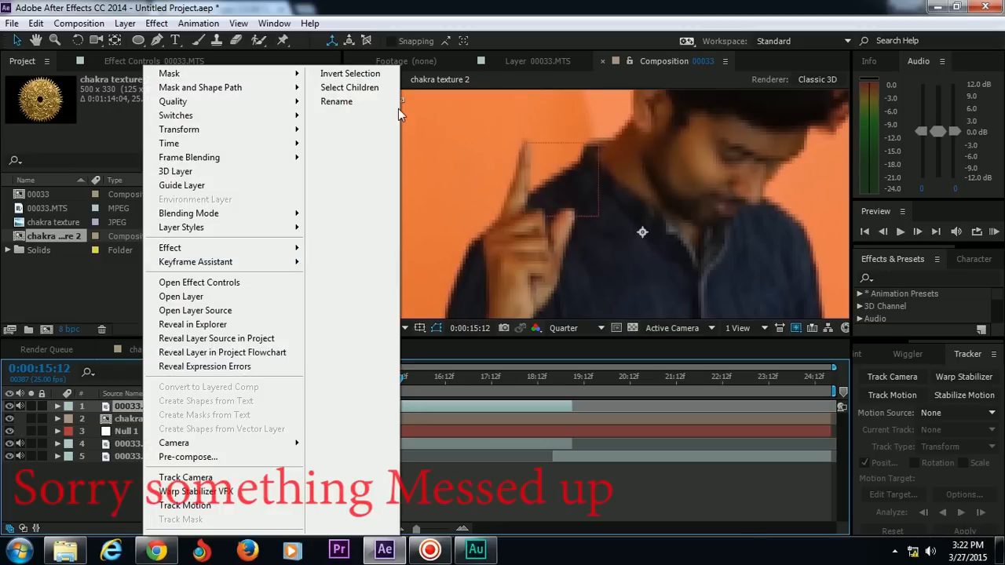
click(365, 104)
text(Finger)
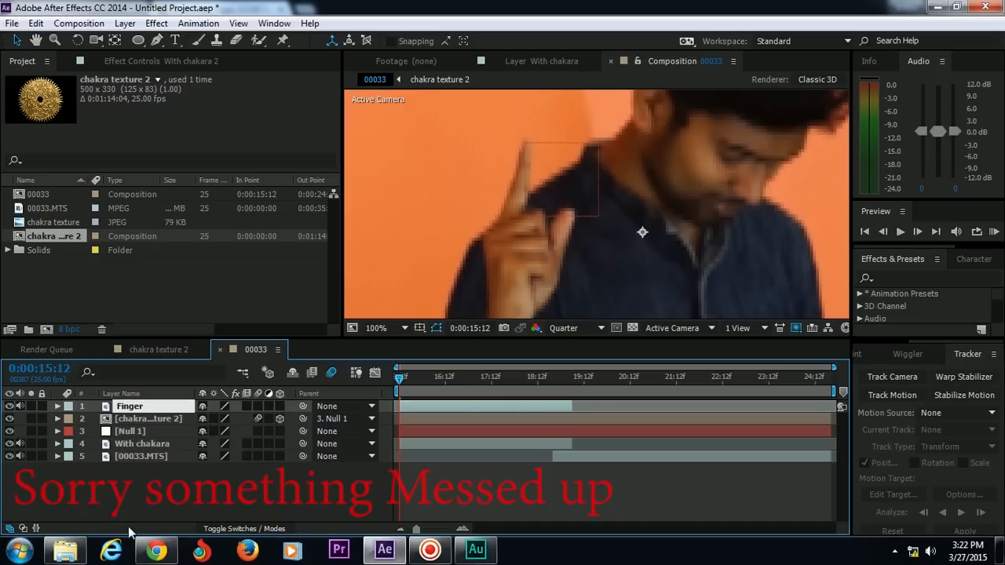
Rename the original footage layer beneath Null 1 as "with chakara"
click(143, 464)
right_click(145, 443)
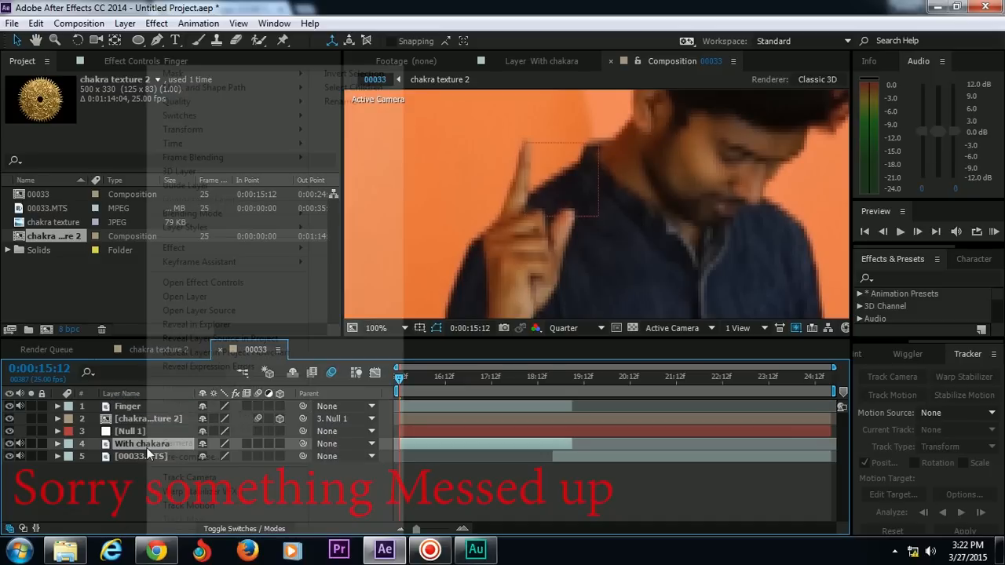
click(358, 102)
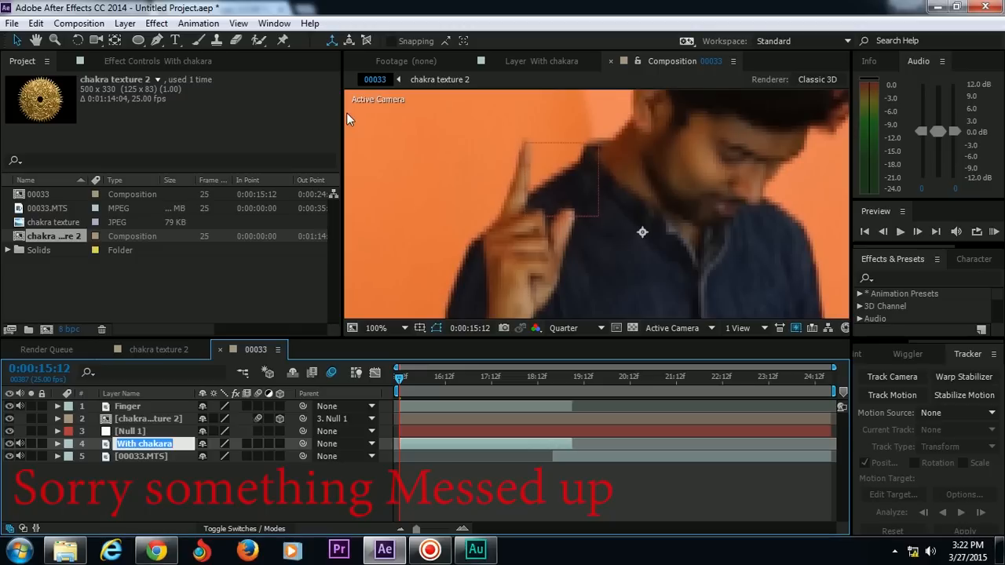
text(with chakara)
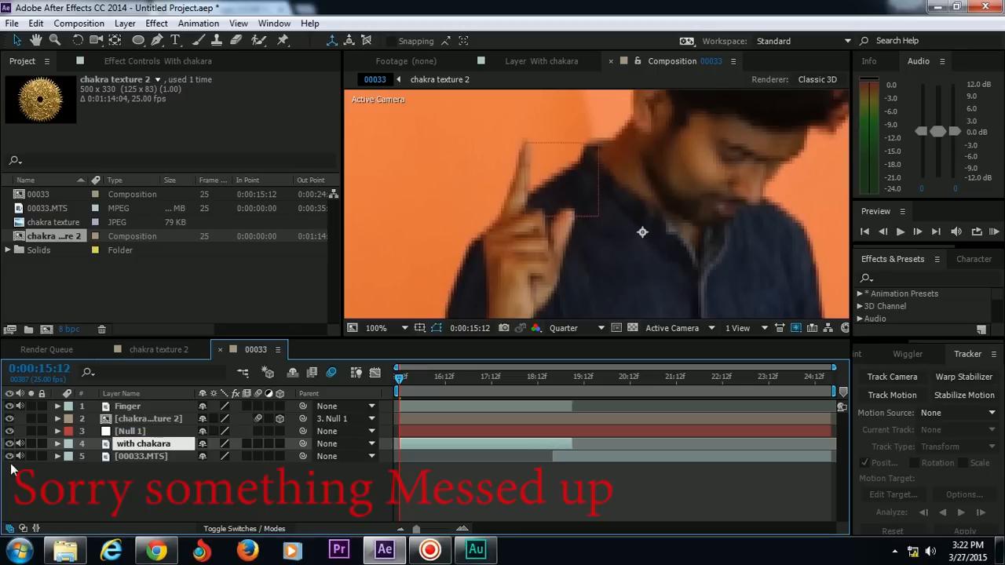
Show source names in the layer list and draw a closed Pen mask around the raised fingertip on the topmost 00033.MTS layer
click(134, 395)
click(135, 407)
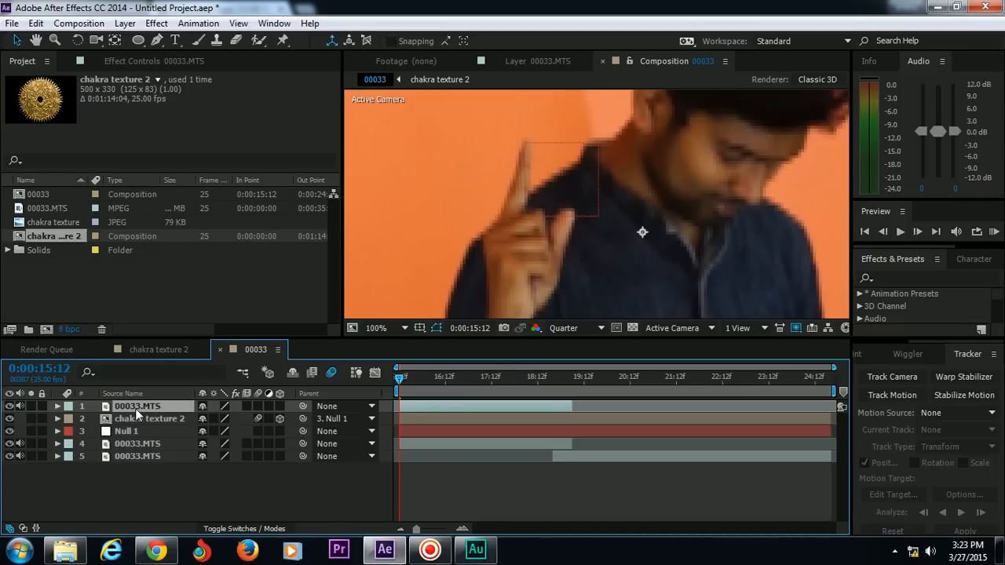
right_click(136, 406)
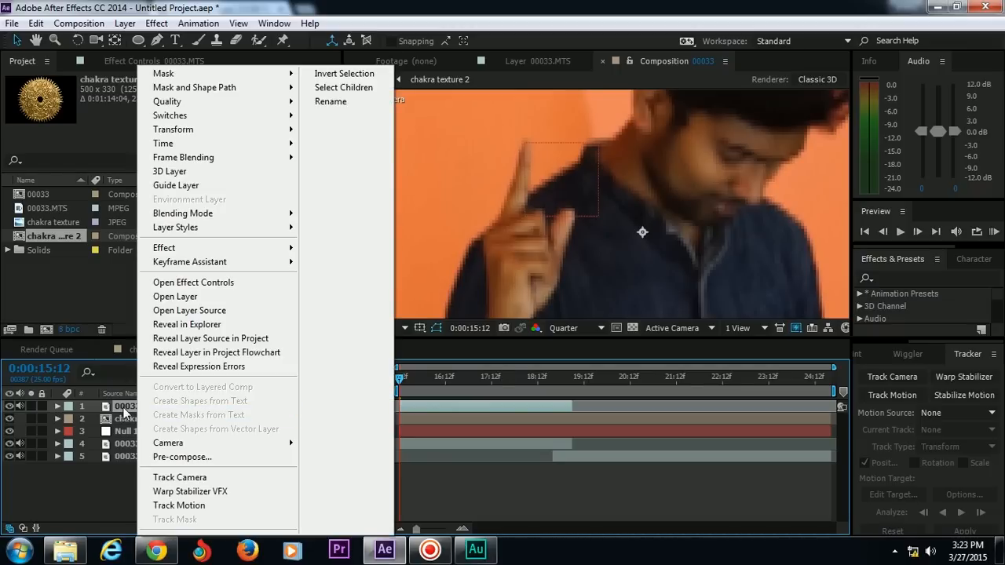
click(123, 408)
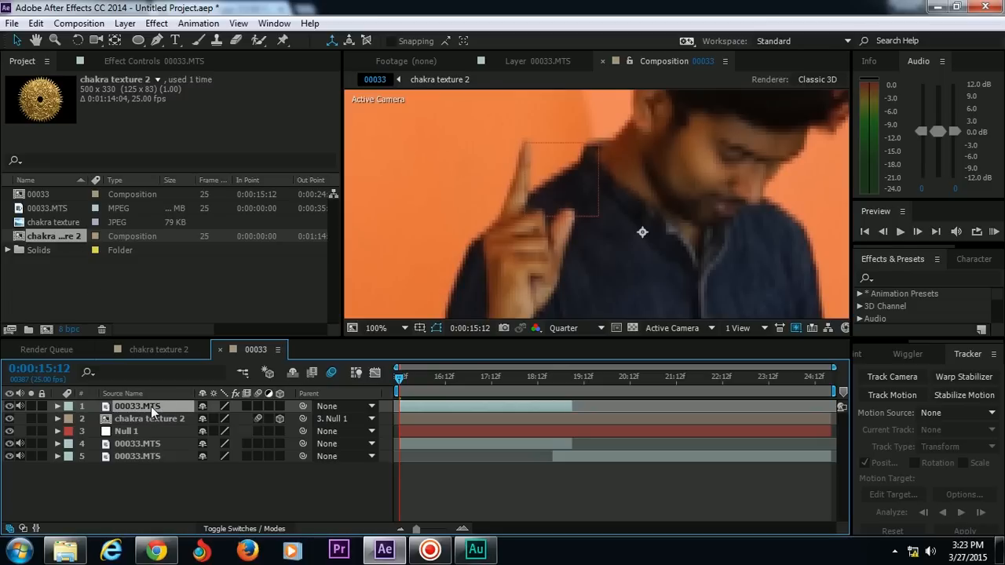
click(157, 40)
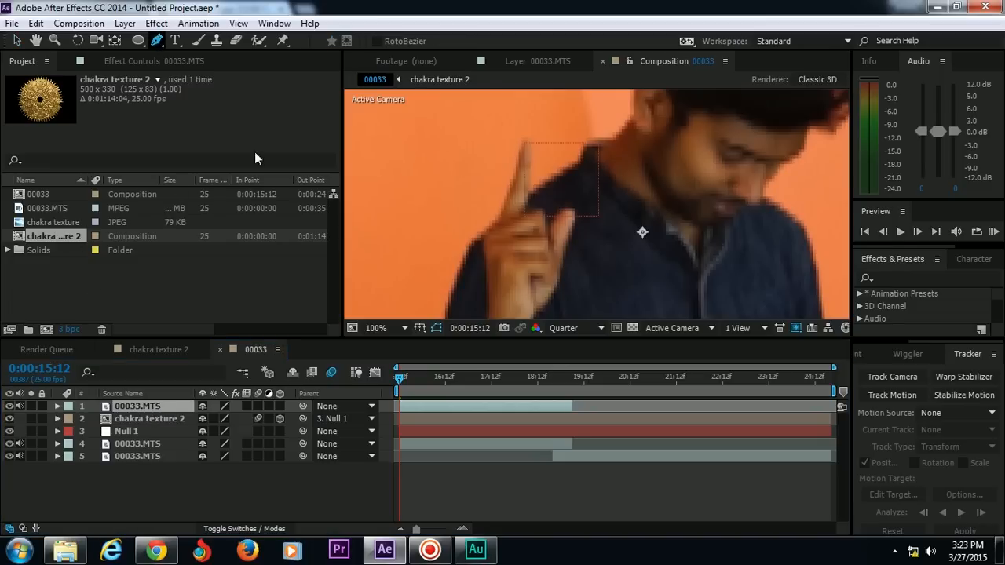
click(516, 166)
drag(534, 141, 531, 133)
click(531, 171)
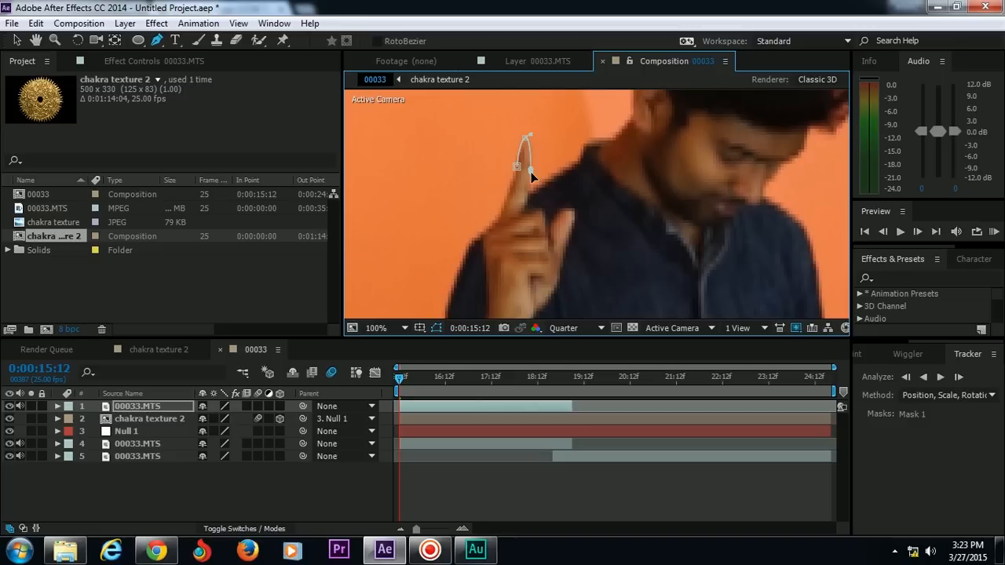
click(516, 167)
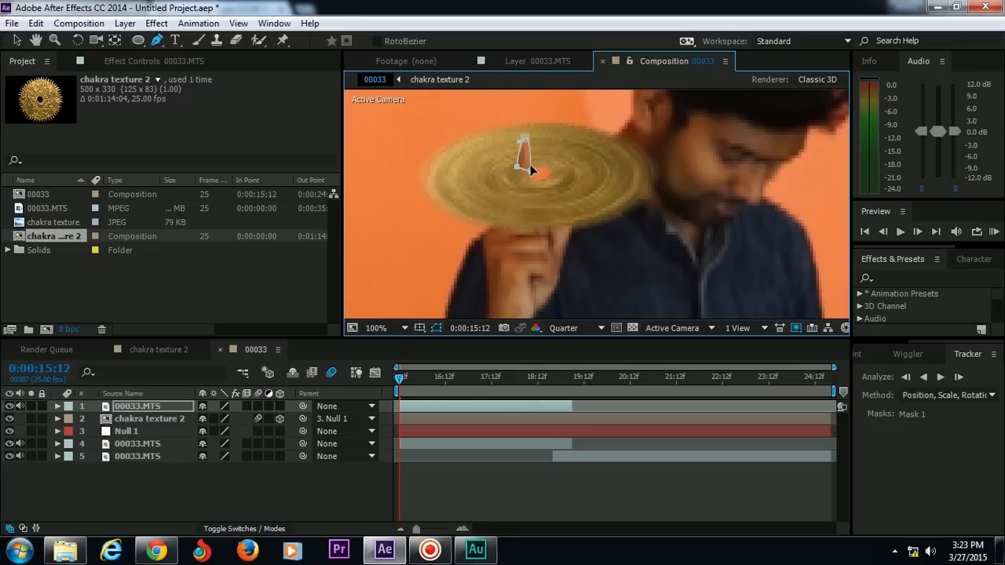
Reveal the fingertip mask's properties on the topmost 00033.MTS layer and set the mask mode to None
click(117, 407)
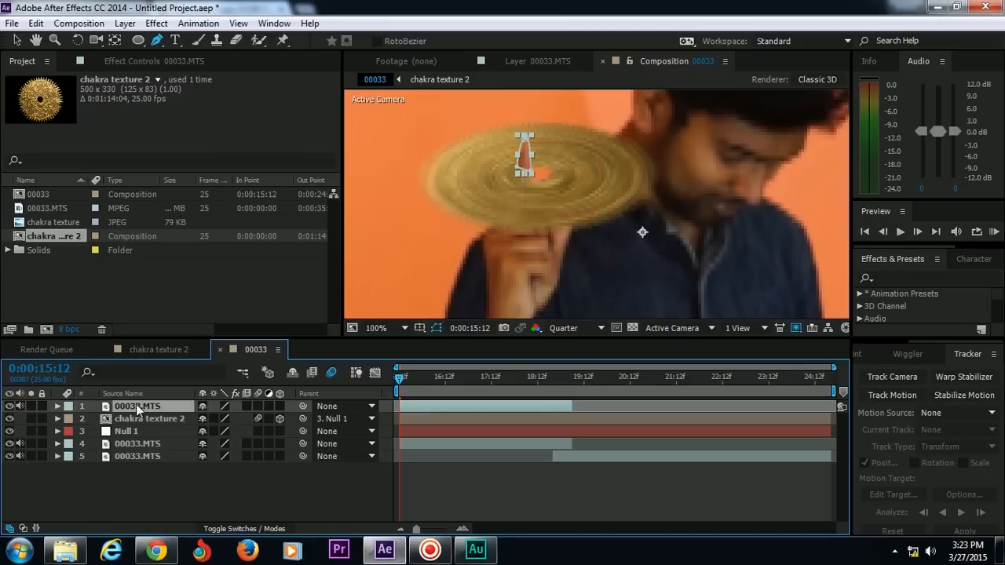
key(m)
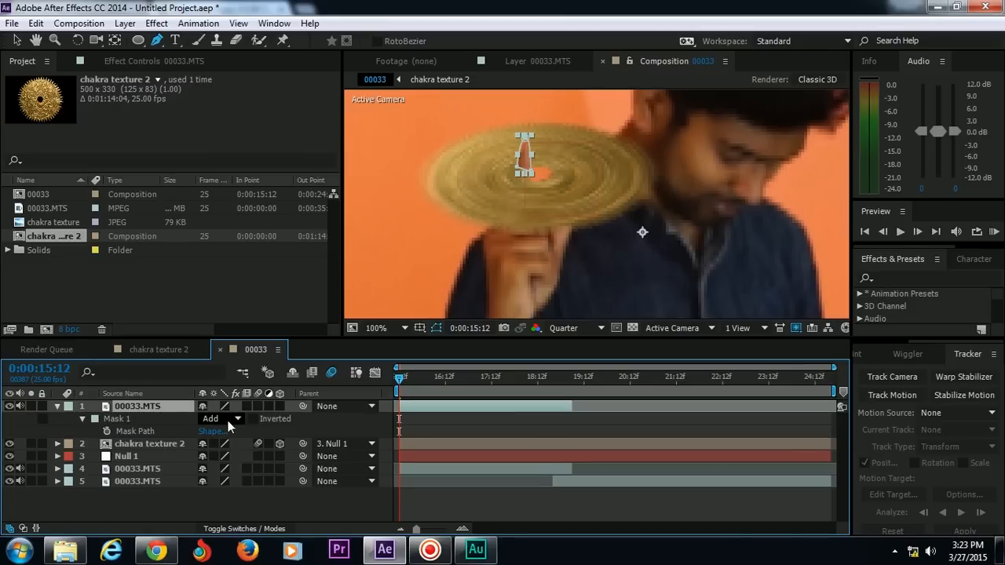
click(61, 406)
click(58, 407)
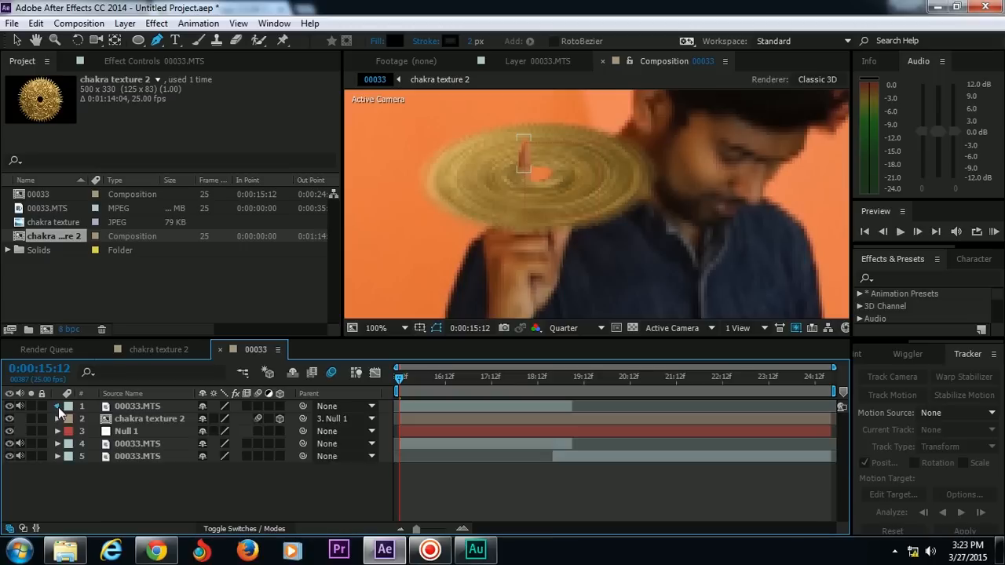
click(57, 407)
click(211, 443)
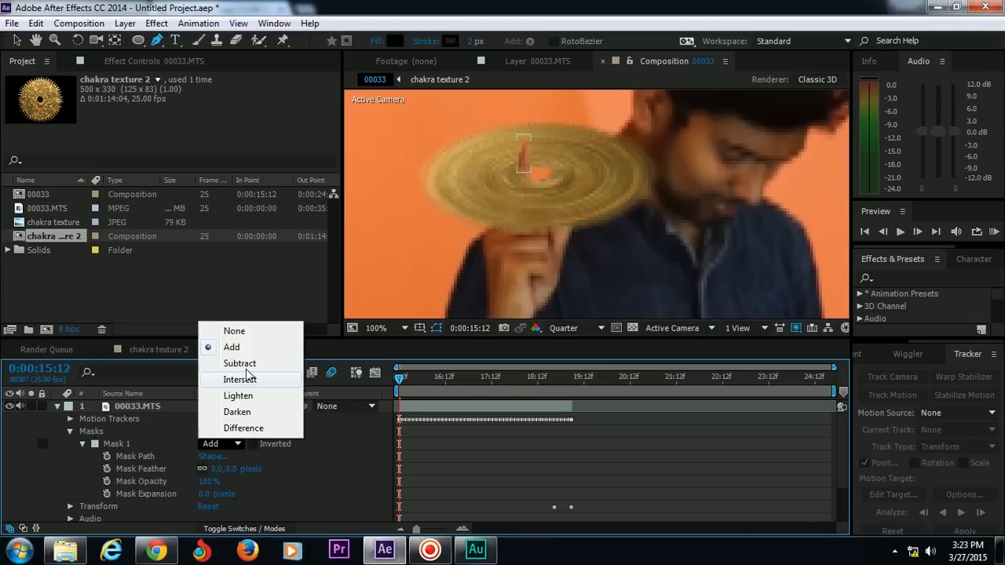
click(252, 331)
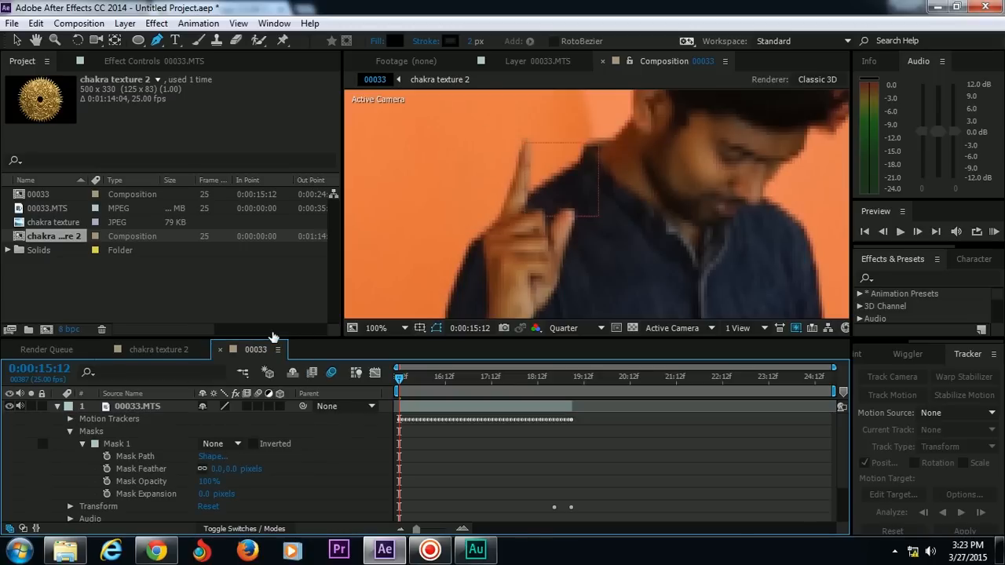
Track Mask 1 forward from 0:00:15:12 along the moving fingertip, using the position, scale and rotation method
click(114, 444)
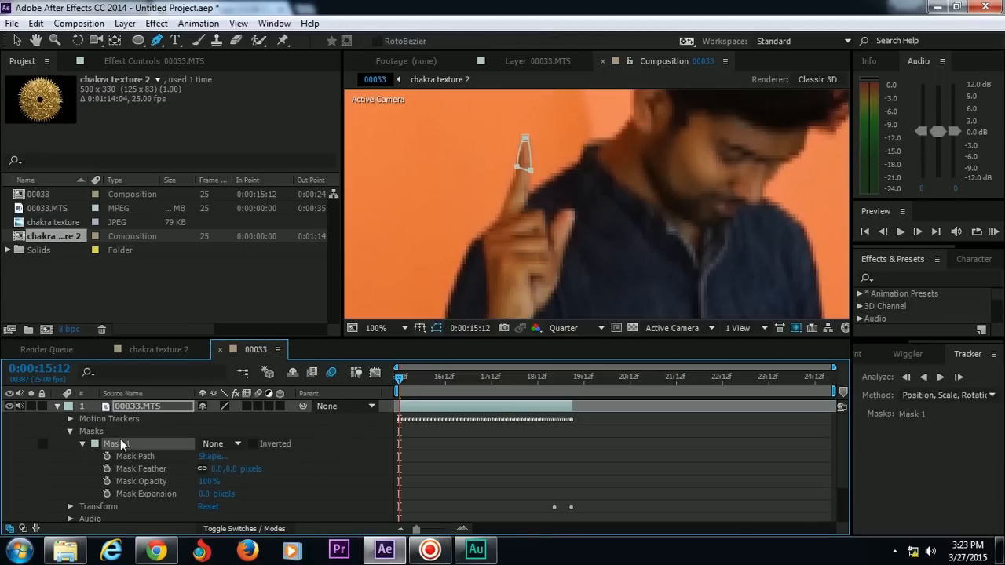
key(z)
click(526, 156)
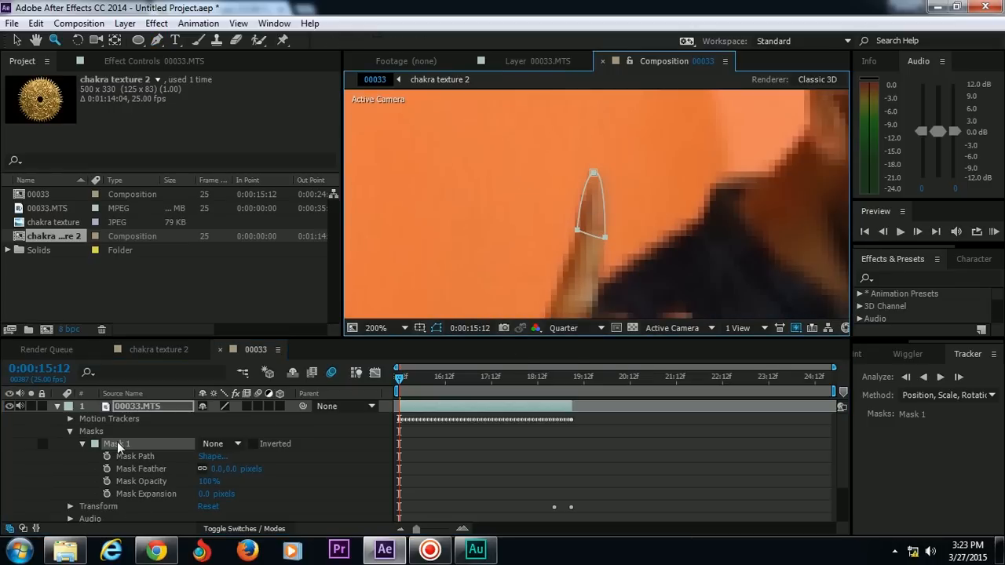
right_click(117, 445)
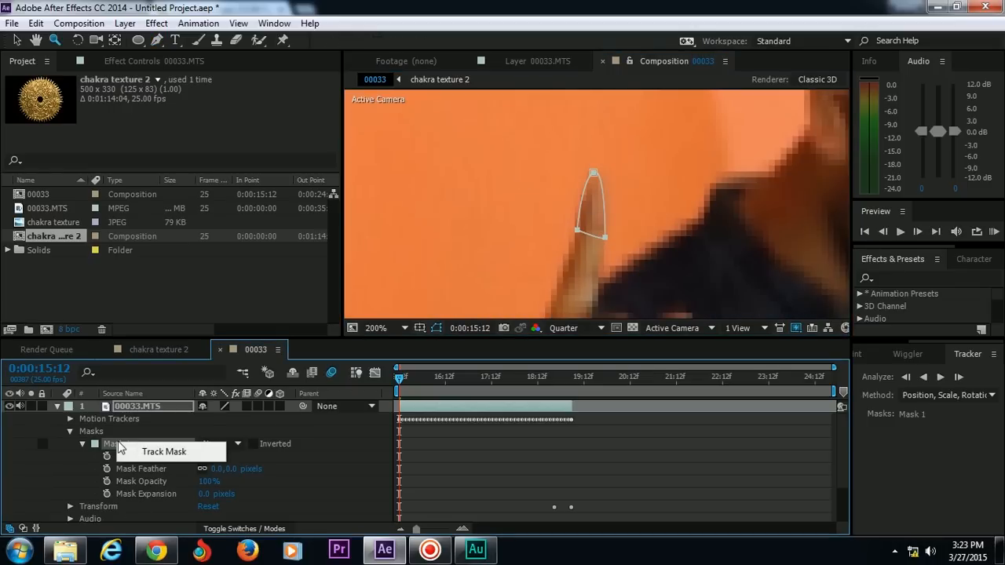
click(152, 453)
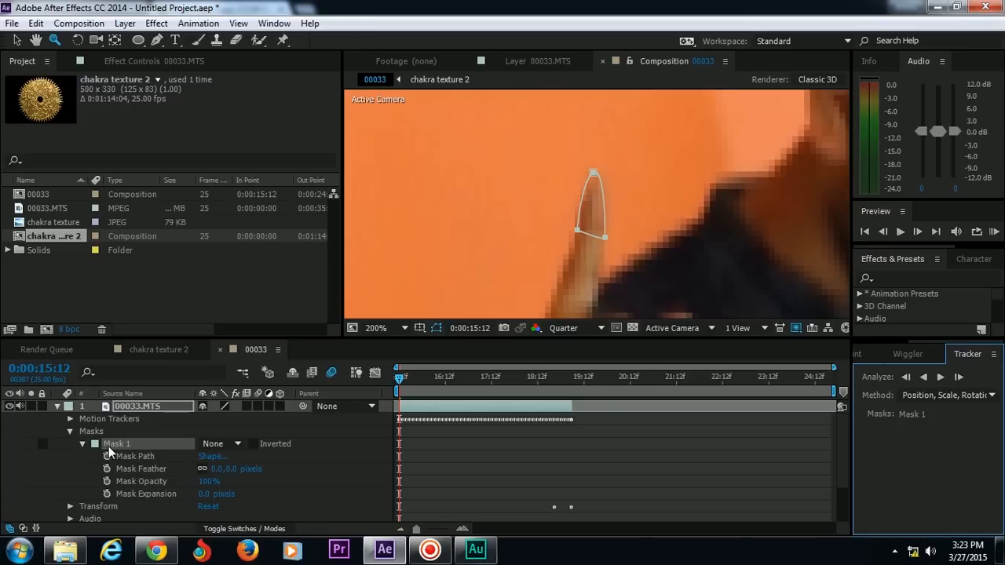
right_click(115, 442)
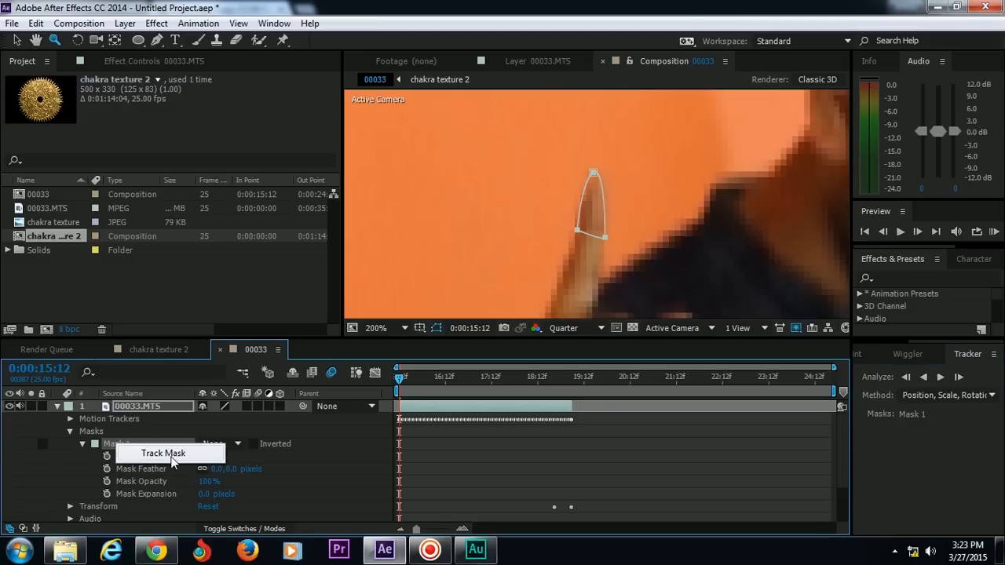
click(171, 456)
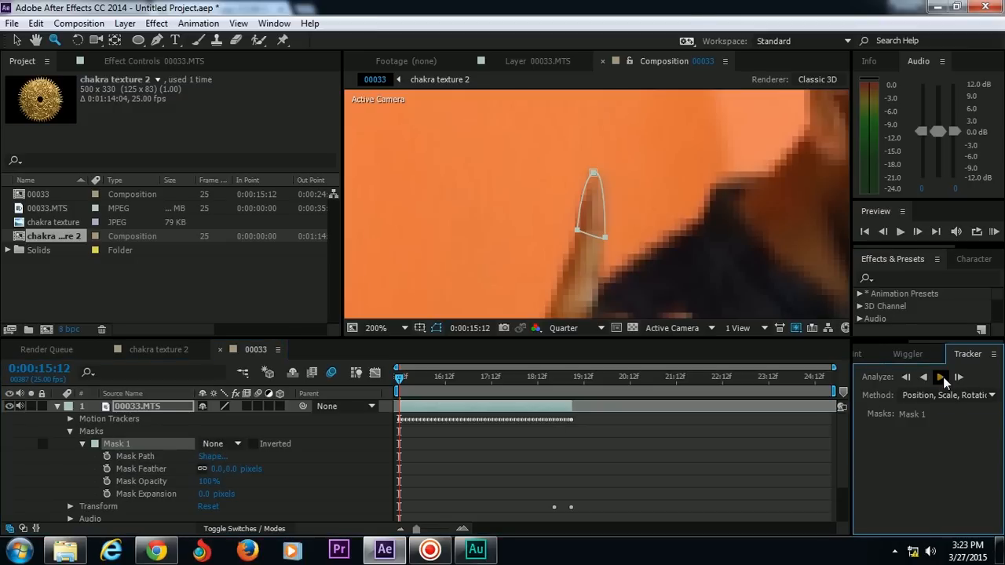
click(940, 378)
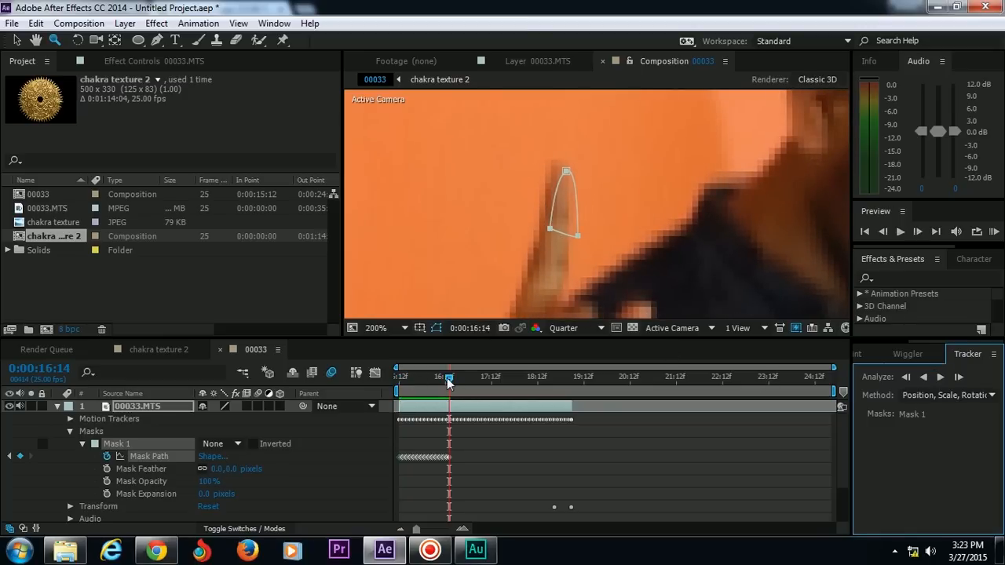
Go to 0:00:15:22 and shift Mask 1 slightly so it sits squarely over the fingertip
drag(448, 382, 416, 388)
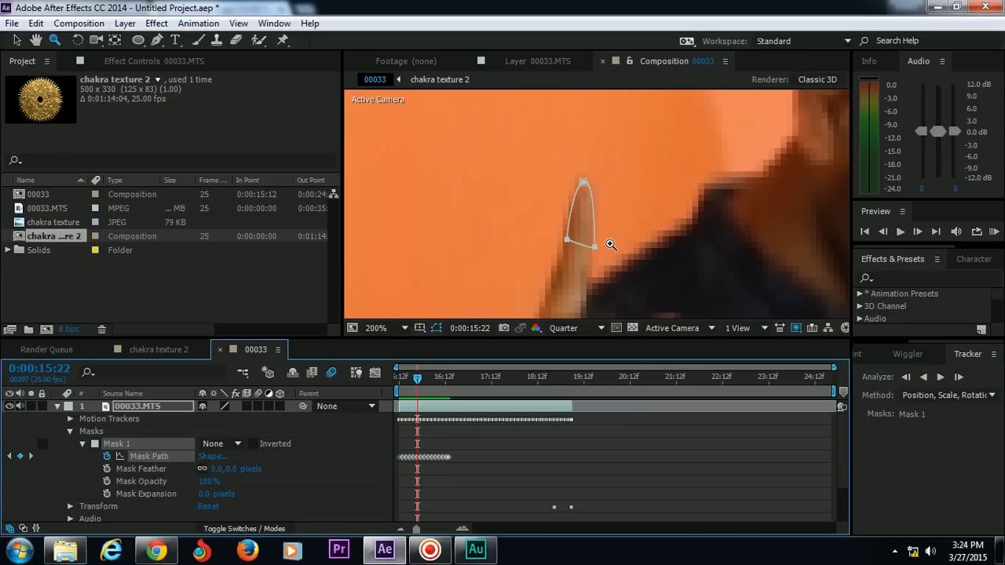
click(17, 40)
double_click(590, 245)
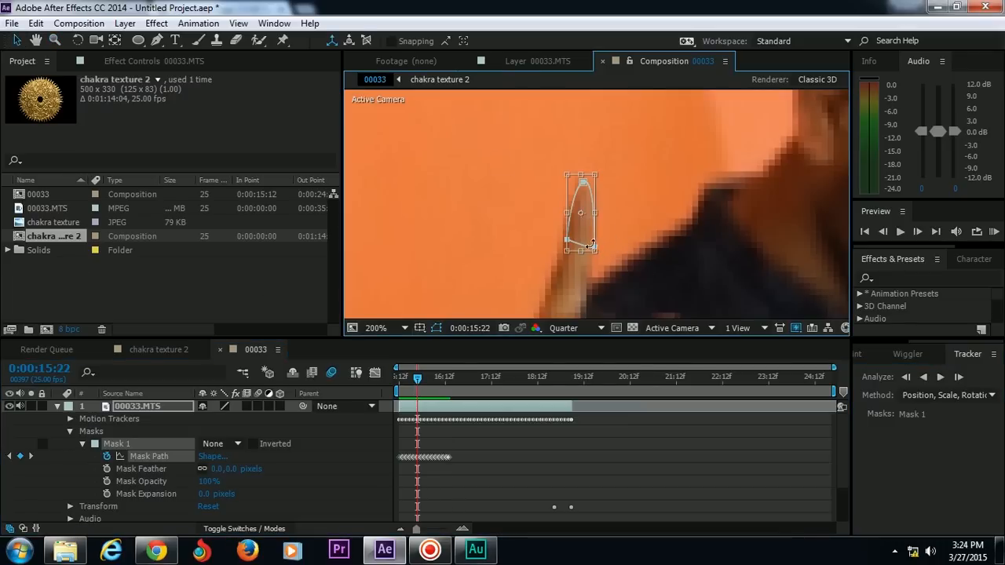
drag(581, 237, 577, 237)
key(Right)
key(Right)
key(Right)
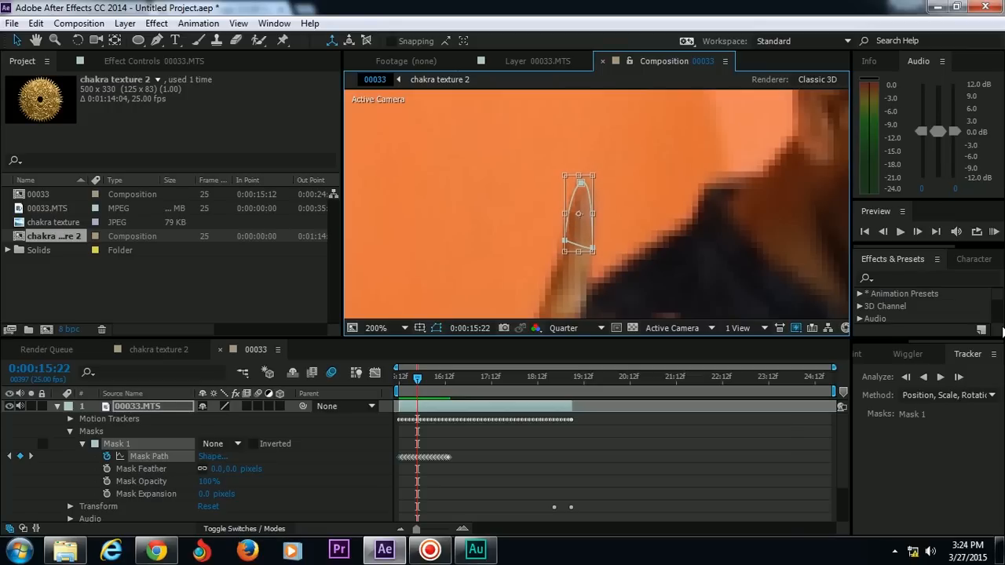
Track Mask 1 forward from 0:00:15:22, analysing one frame first and the following frames continuously
click(958, 377)
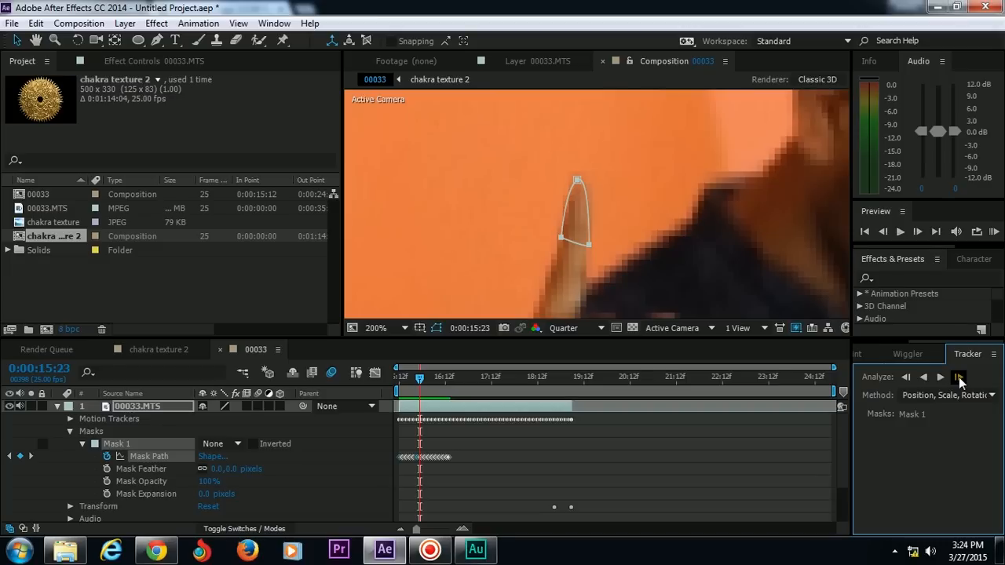
click(940, 378)
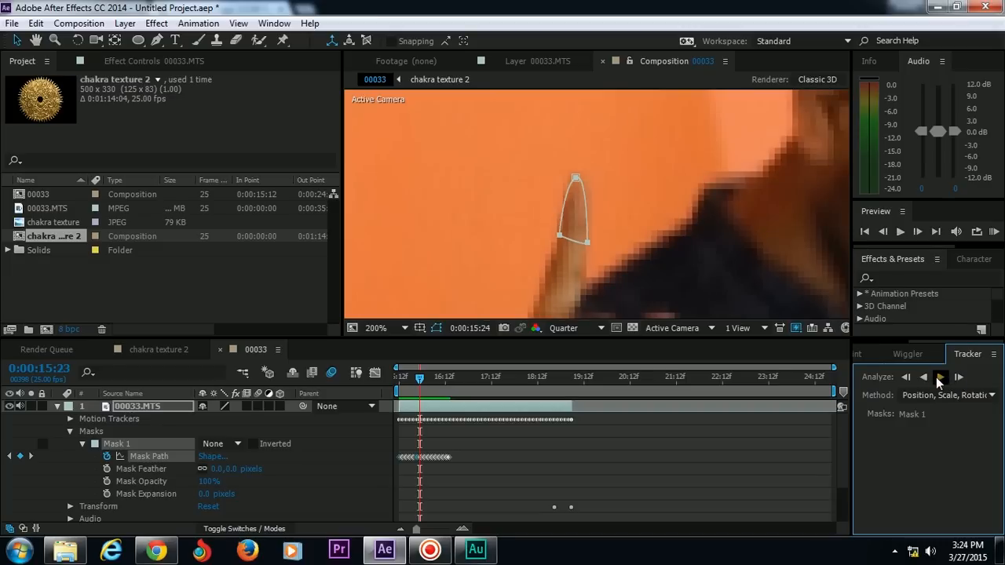
click(940, 379)
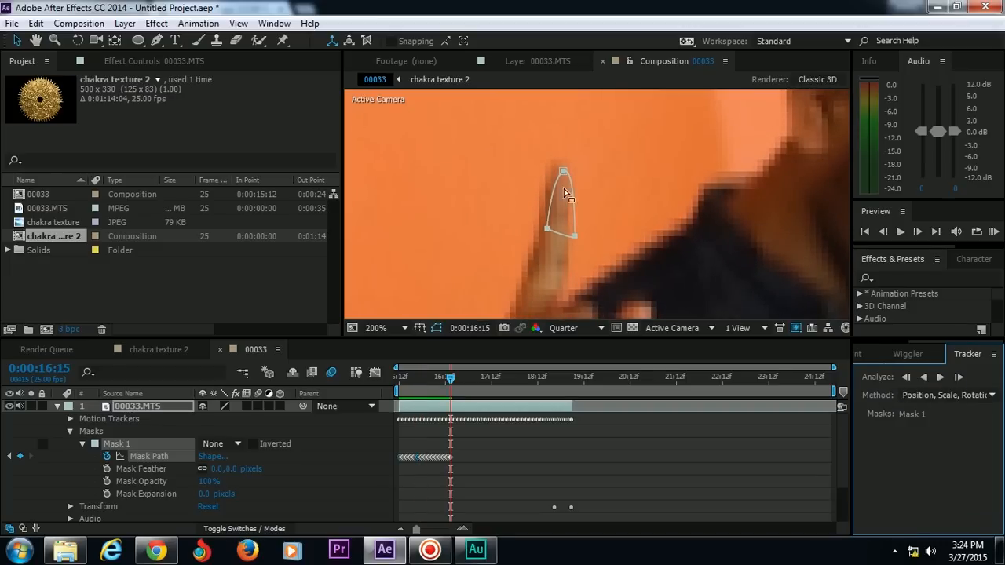
Move Mask 1 back over the fingertip at 0:00:16:15
click(576, 236)
drag(571, 229, 565, 227)
double_click(565, 227)
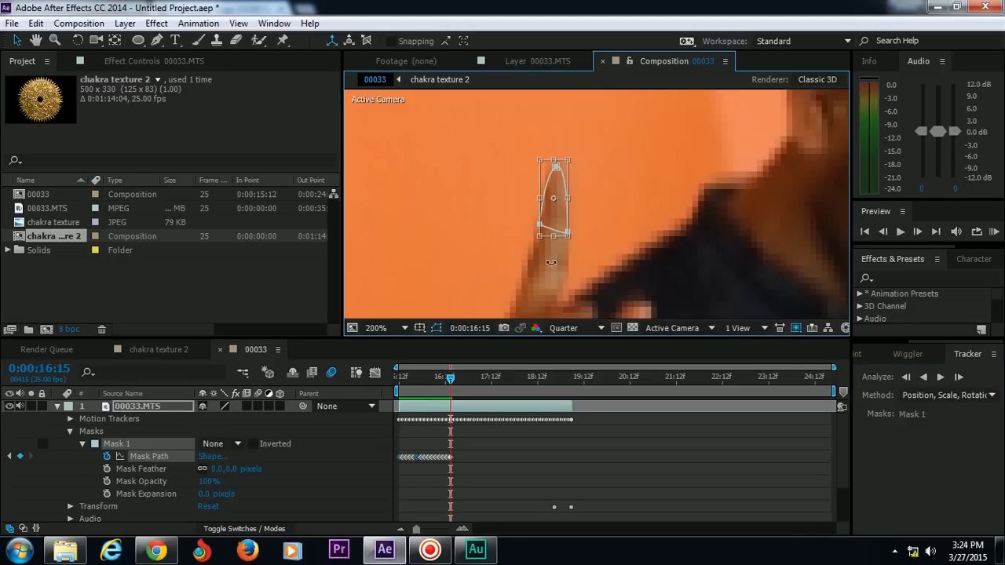
Step back to 0:00:16:13 and move Mask 1 onto the fingertip in that frame
key(Page_Up)
key(Page_Up)
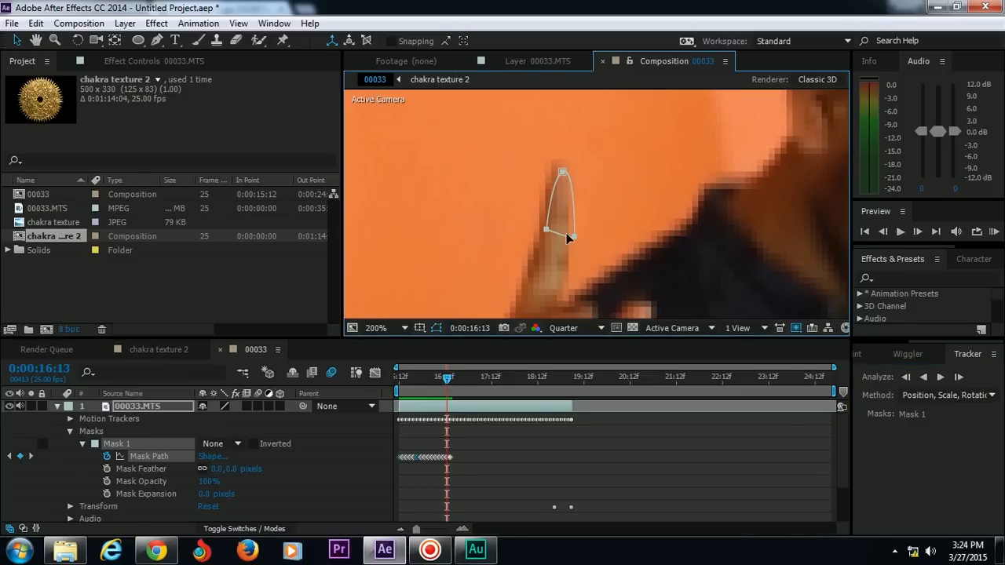
click(575, 239)
double_click(560, 225)
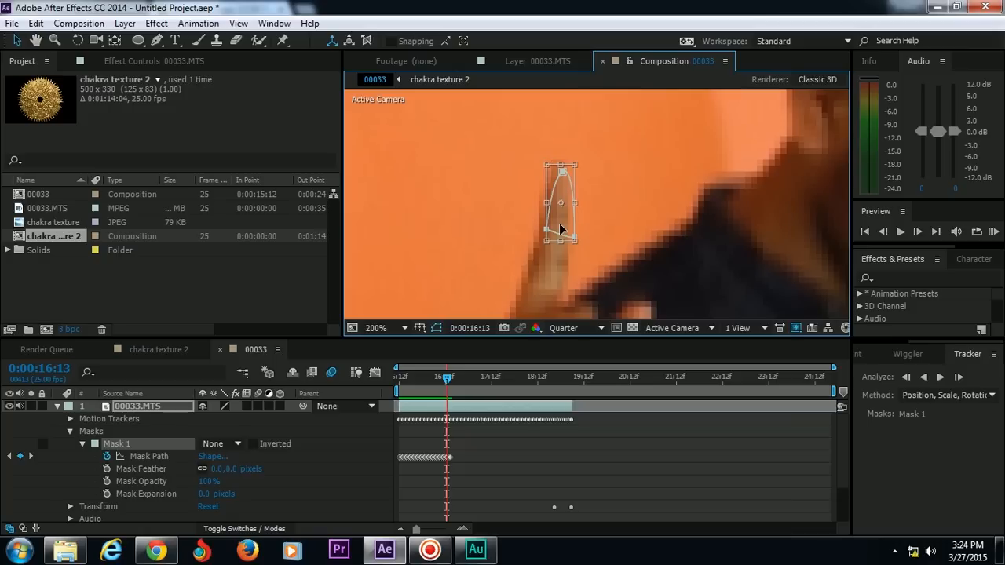
drag(560, 224, 555, 224)
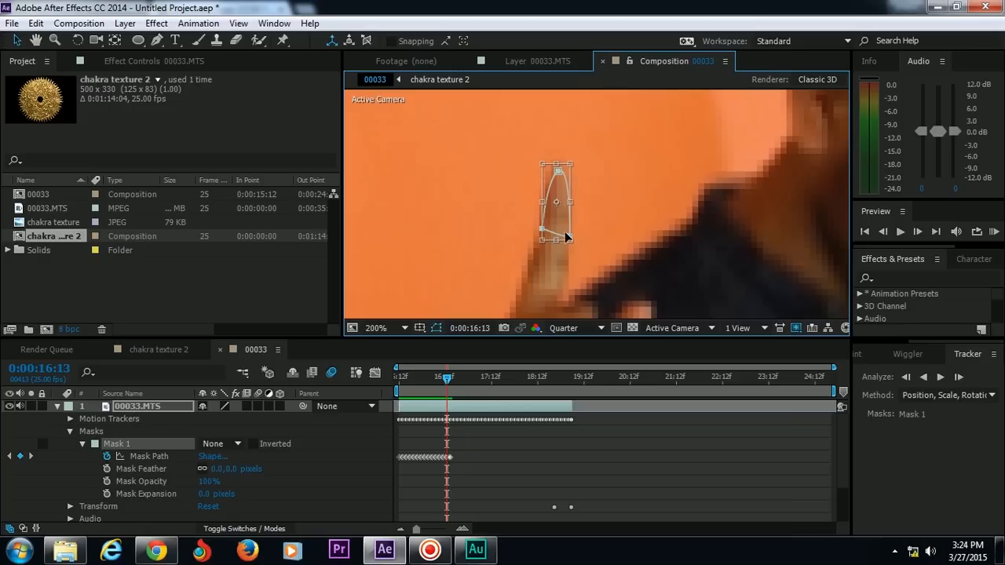
key(Return)
key(Page_Up)
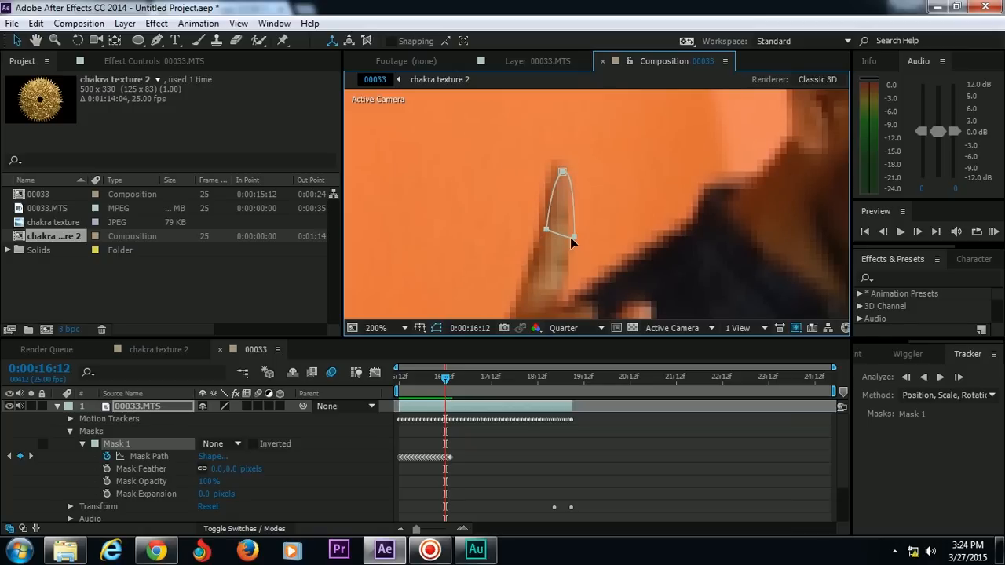
Align Mask 1 with the fingertip at 0:00:16:12 and track it backward to 0:00:15:12
double_click(570, 237)
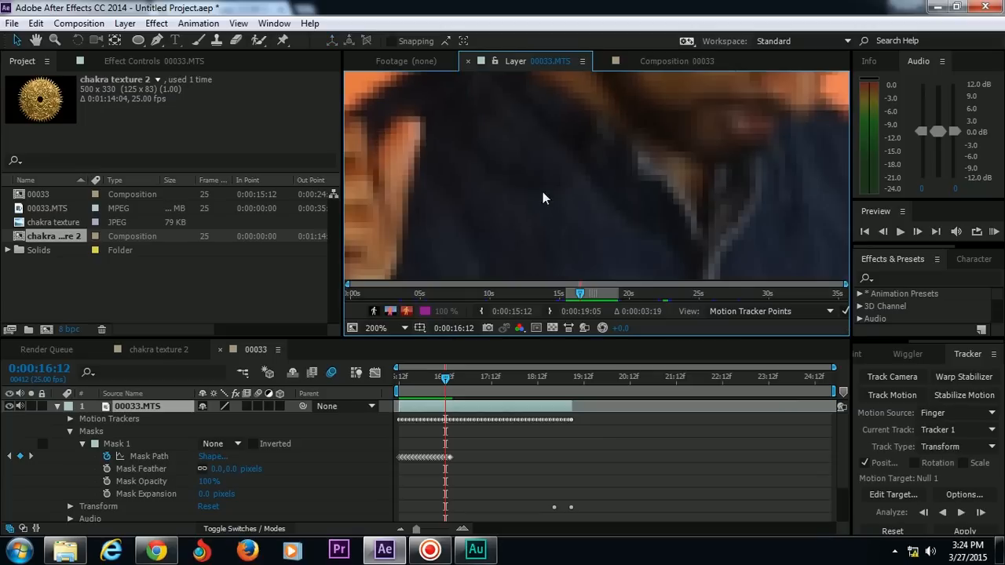
drag(441, 114, 592, 292)
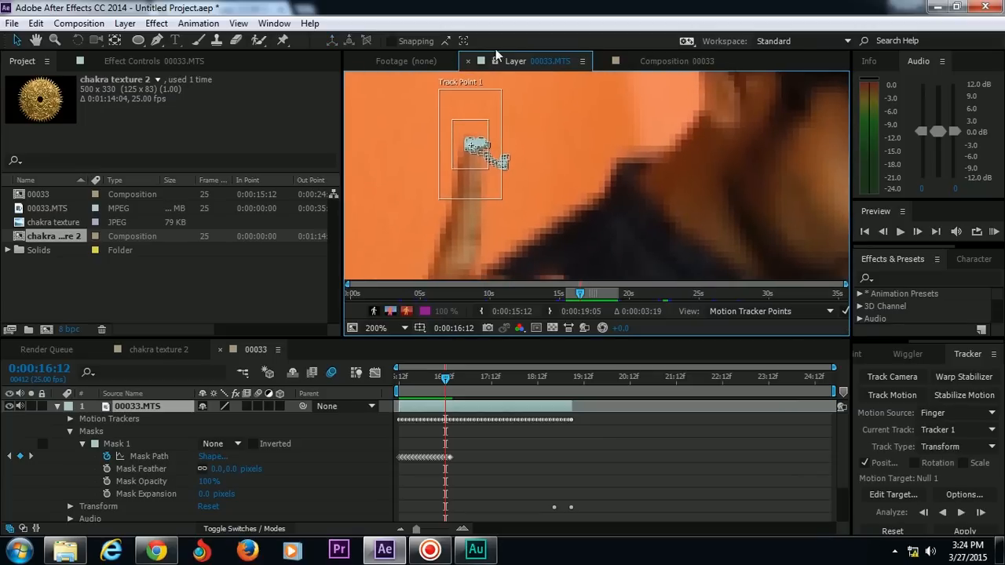
click(673, 60)
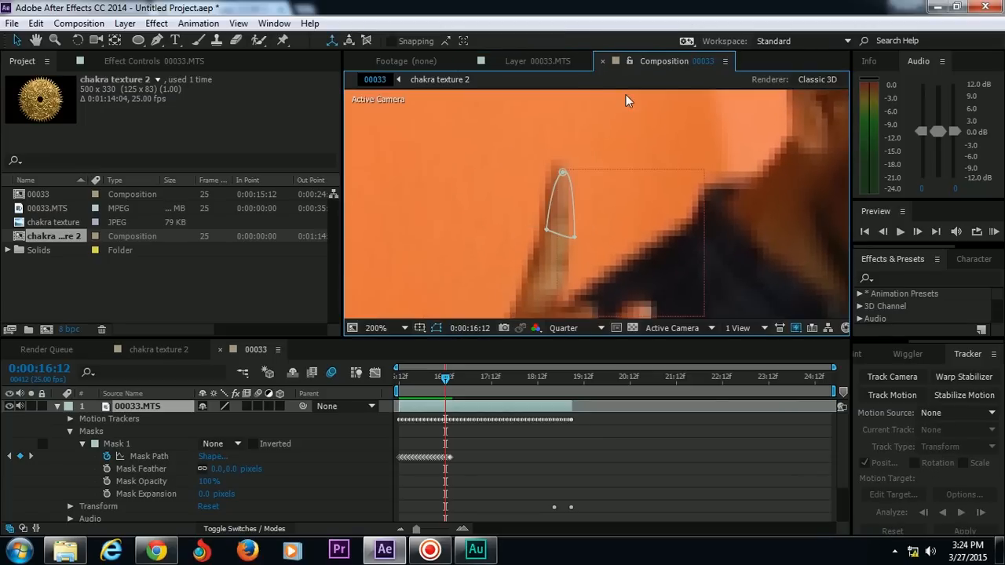
click(570, 231)
click(568, 228)
double_click(576, 236)
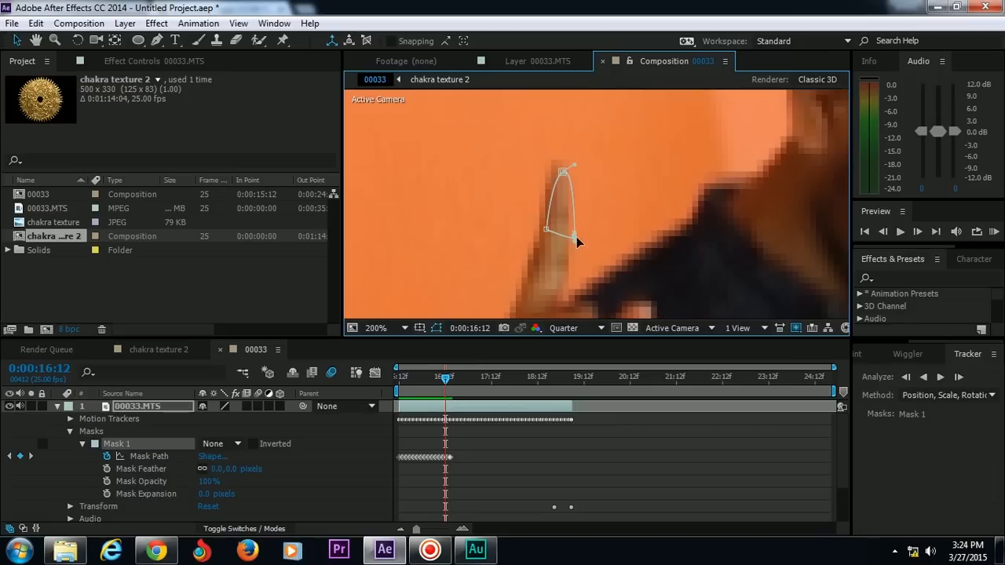
drag(559, 223, 554, 219)
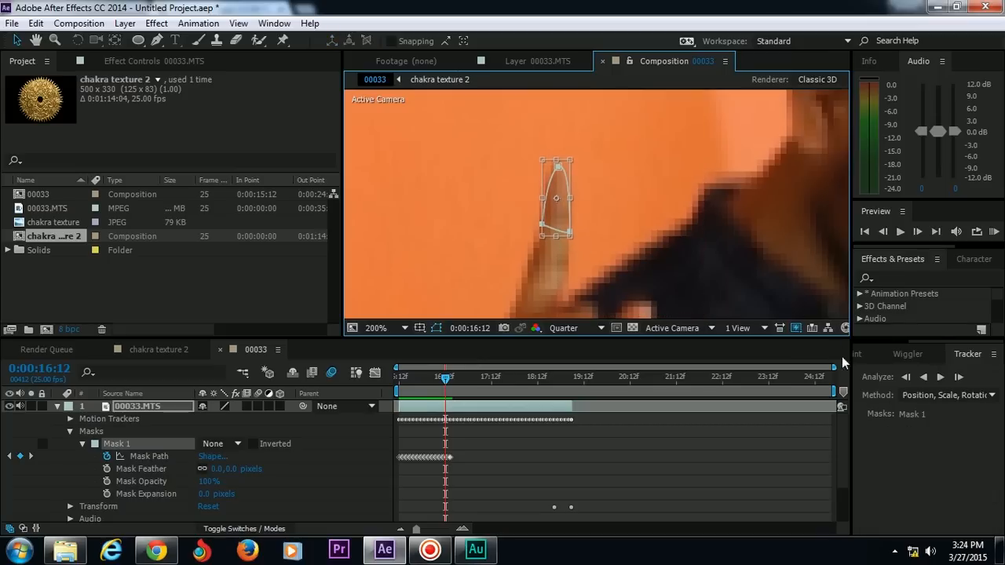
click(924, 377)
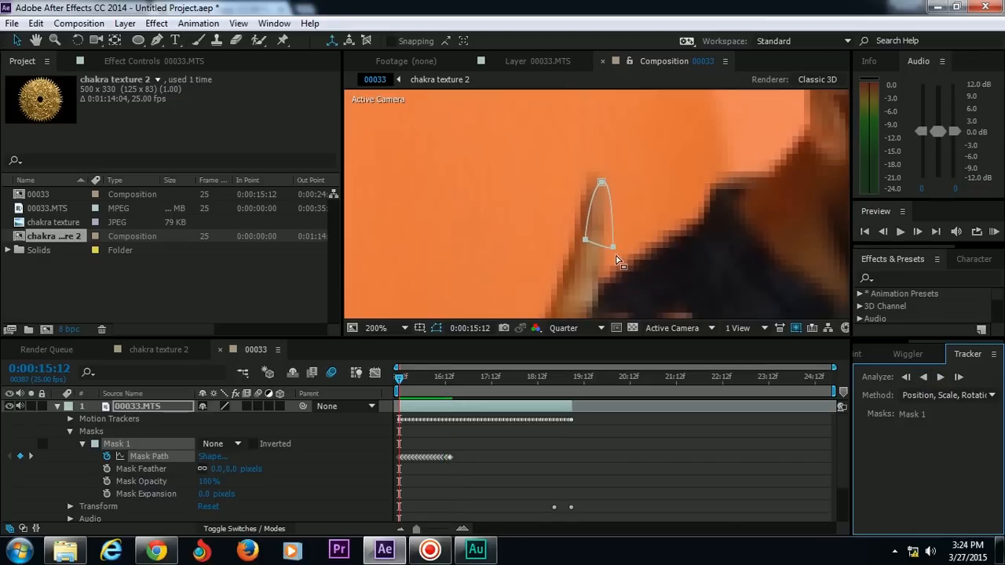
Realign Mask 1 with the fingertip at 0:00:15:12 and track it forward to the layer's end at Full resolution
double_click(610, 248)
drag(590, 240, 595, 240)
click(569, 328)
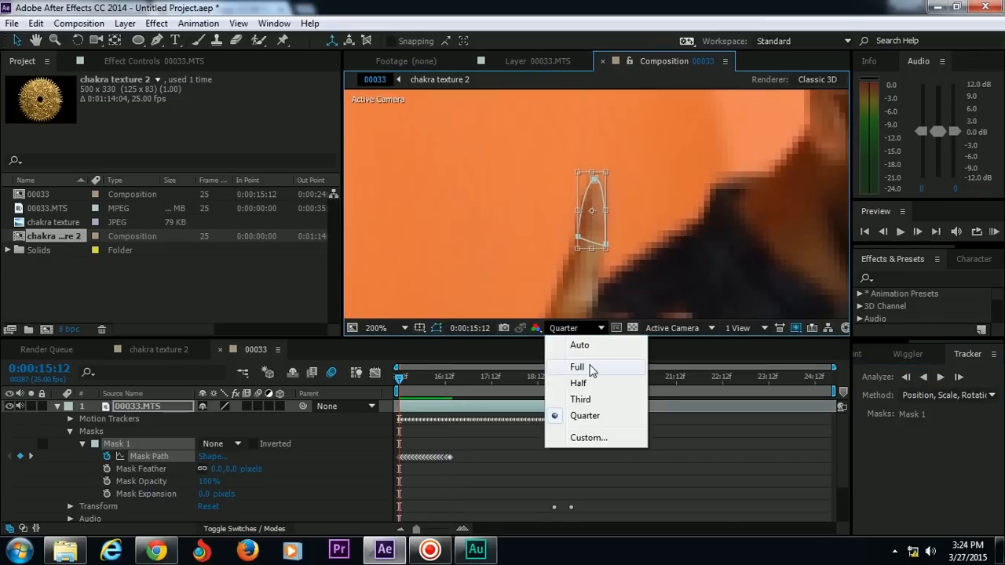
click(579, 365)
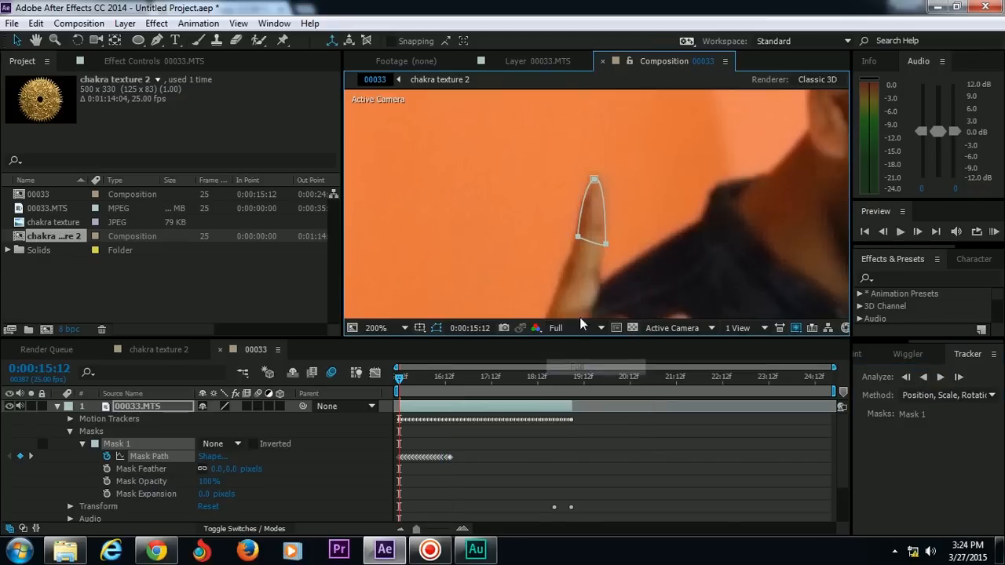
click(937, 382)
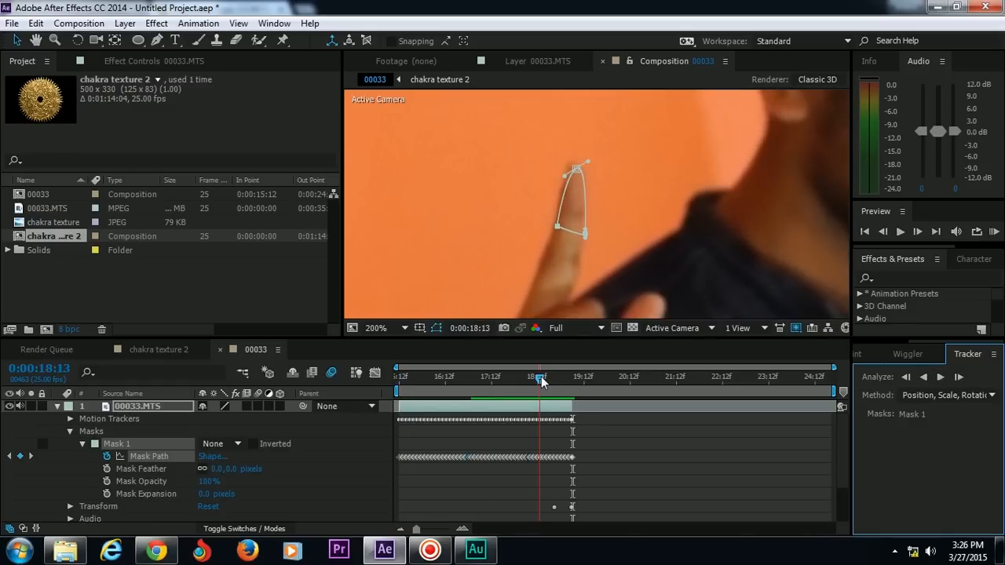
Return to 0:00:15:12, set Mask 1's mode to Add and its feather to 5 pixels
drag(539, 377, 392, 384)
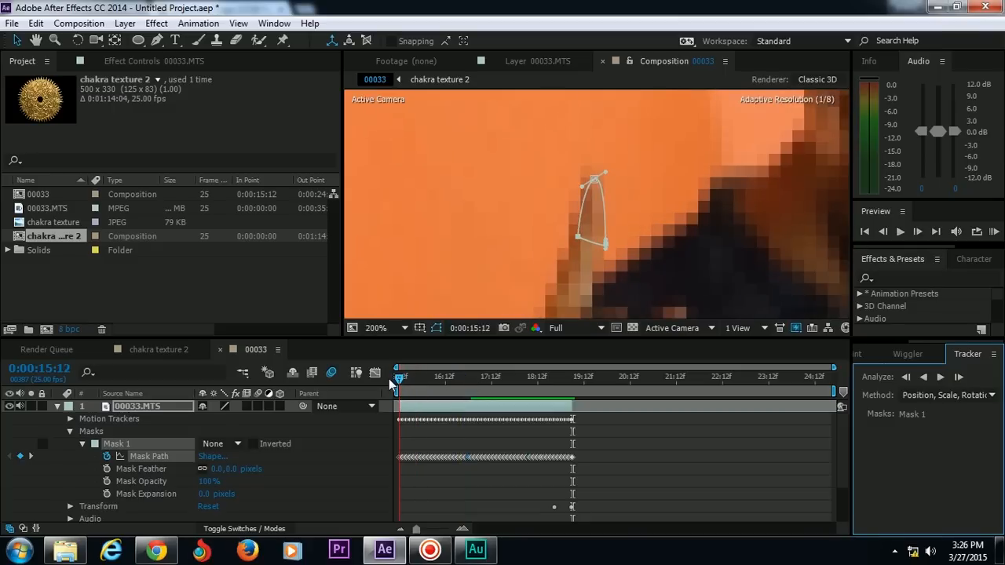
click(228, 444)
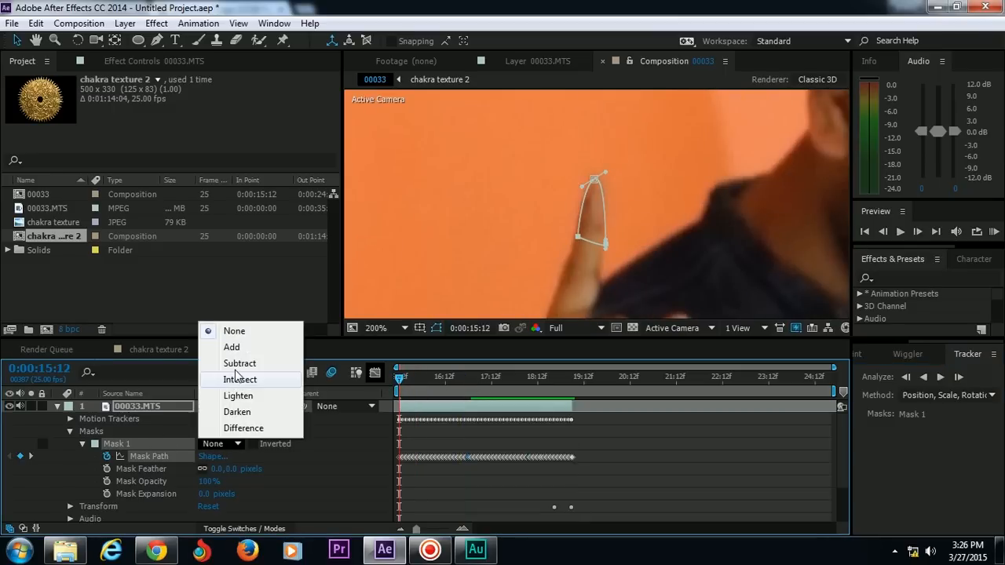
click(290, 348)
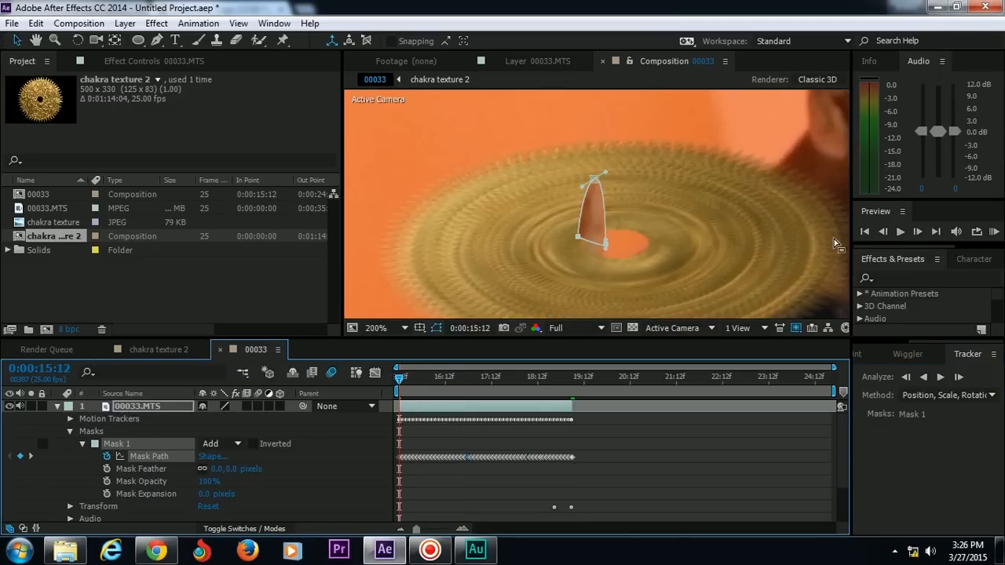
click(315, 474)
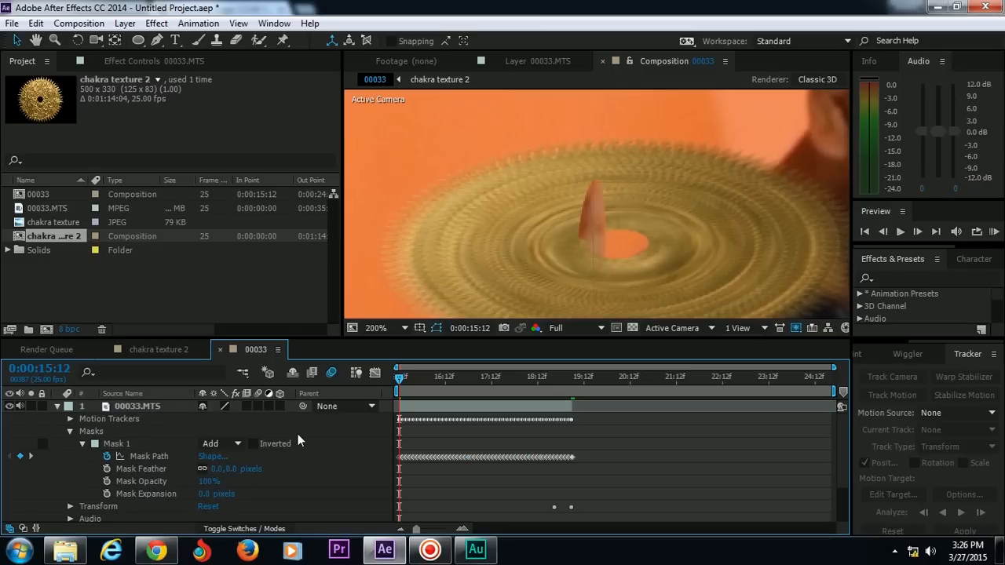
drag(229, 469, 234, 469)
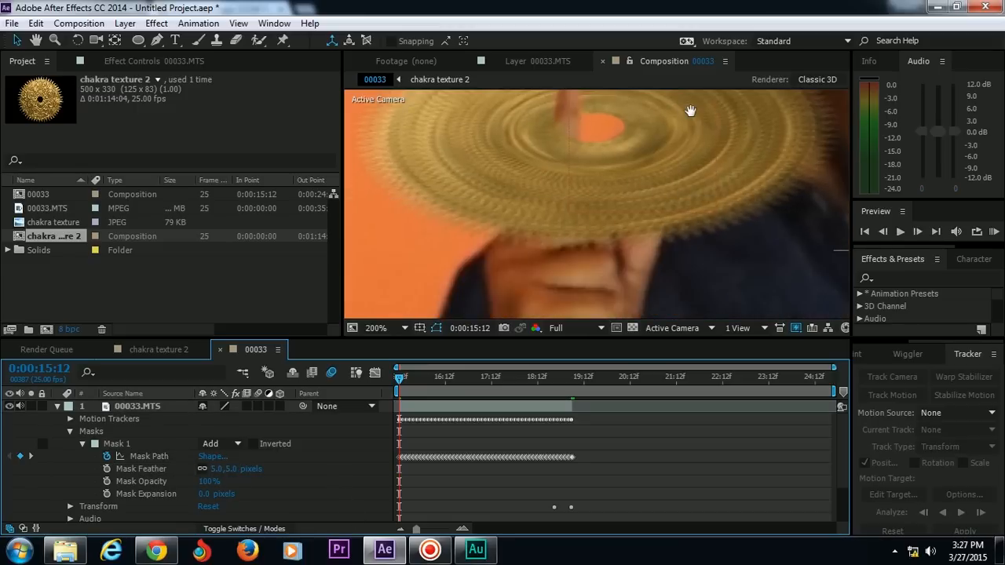
Collapse the top 00033.MTS layer and reposition the chakra texture 2 layer so its centre hole surrounds the finger
click(59, 404)
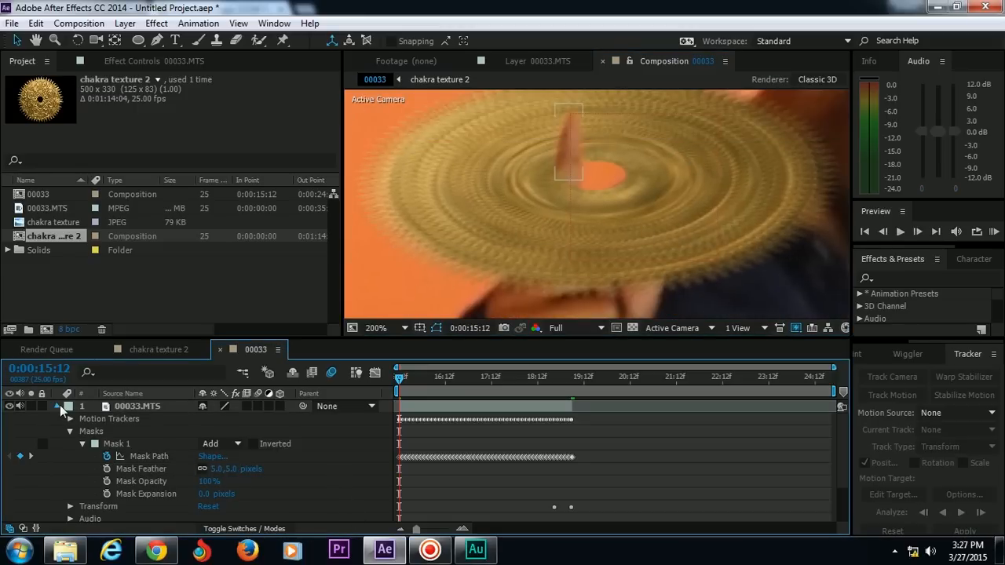
click(57, 406)
click(124, 419)
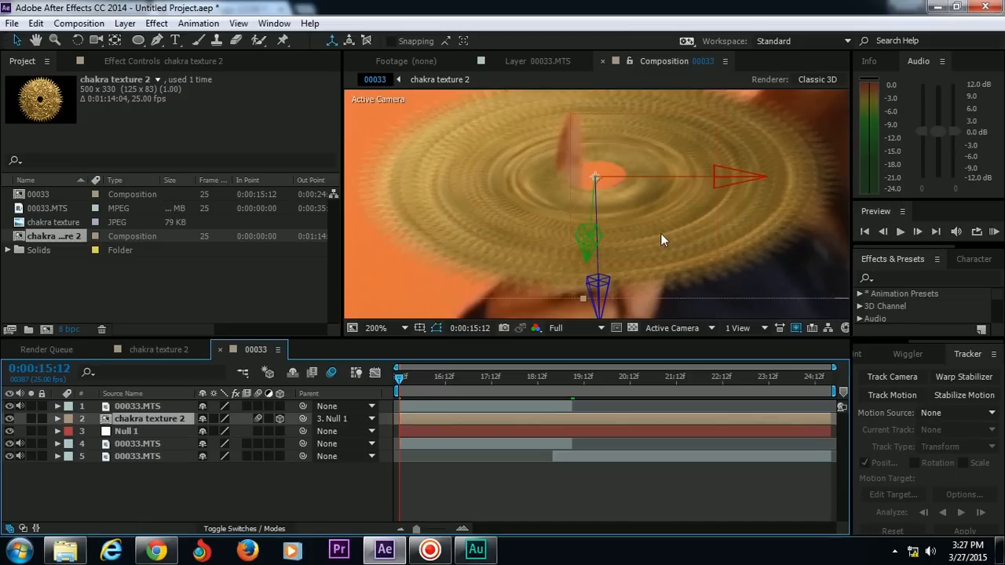
drag(660, 233, 635, 225)
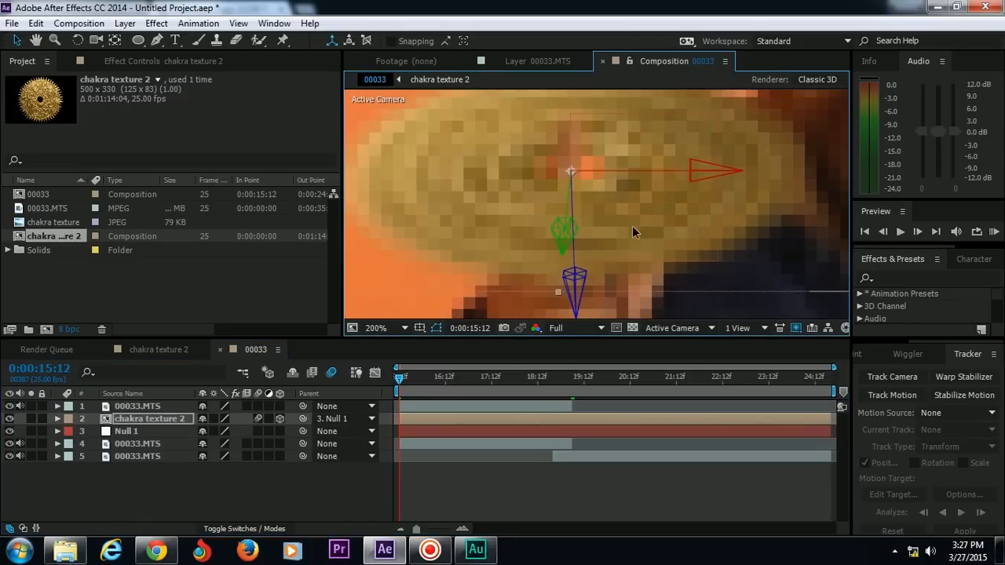
key(z)
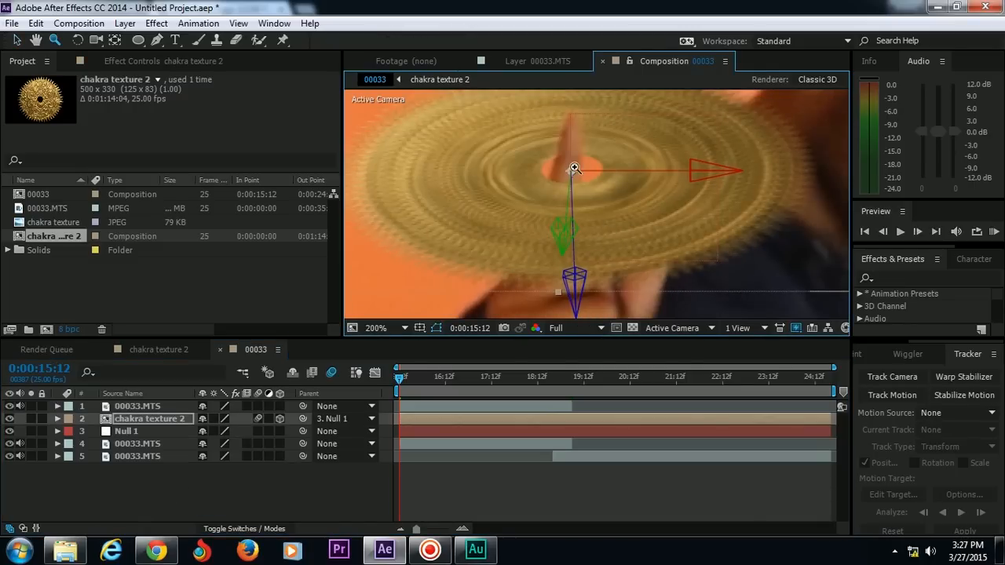
click(572, 168)
key(v)
mouse_move(623, 274)
mouse_down()
mouse_move(637, 266)
mouse_move(637, 276)
mouse_up()
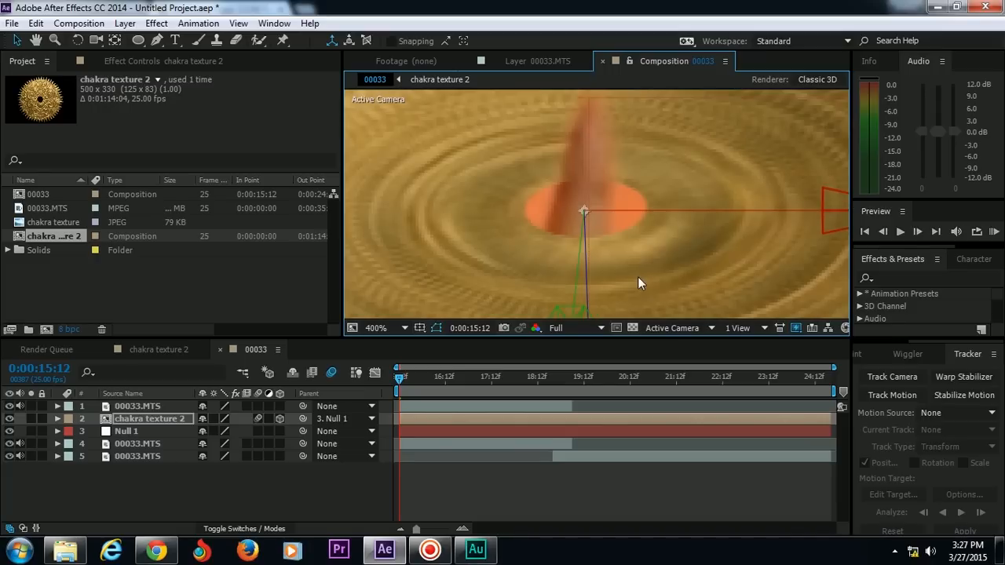
drag(560, 289, 560, 277)
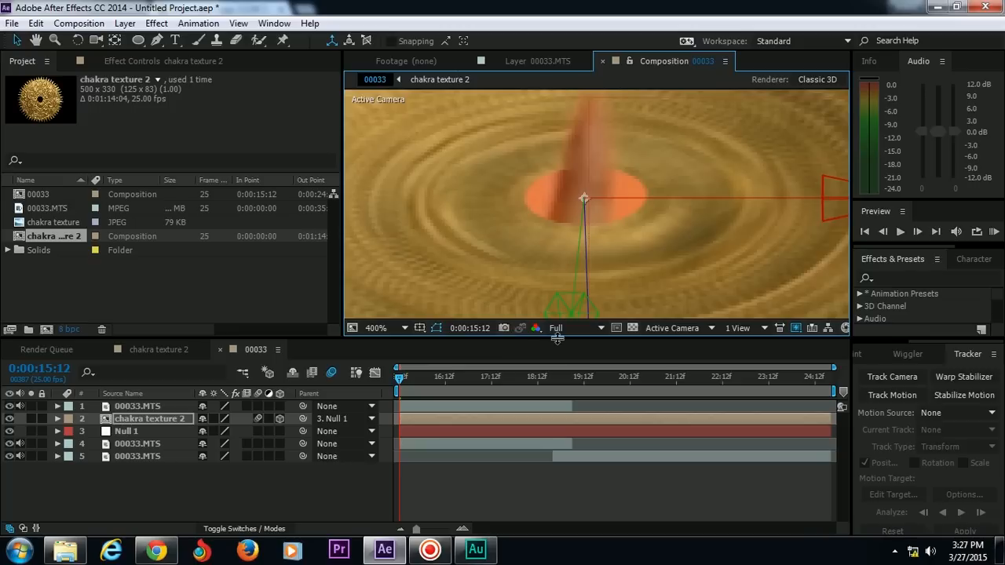
Frame the man and chakra at 50% magnification, set the resolution to Quarter and start a RAM preview
click(384, 325)
click(395, 165)
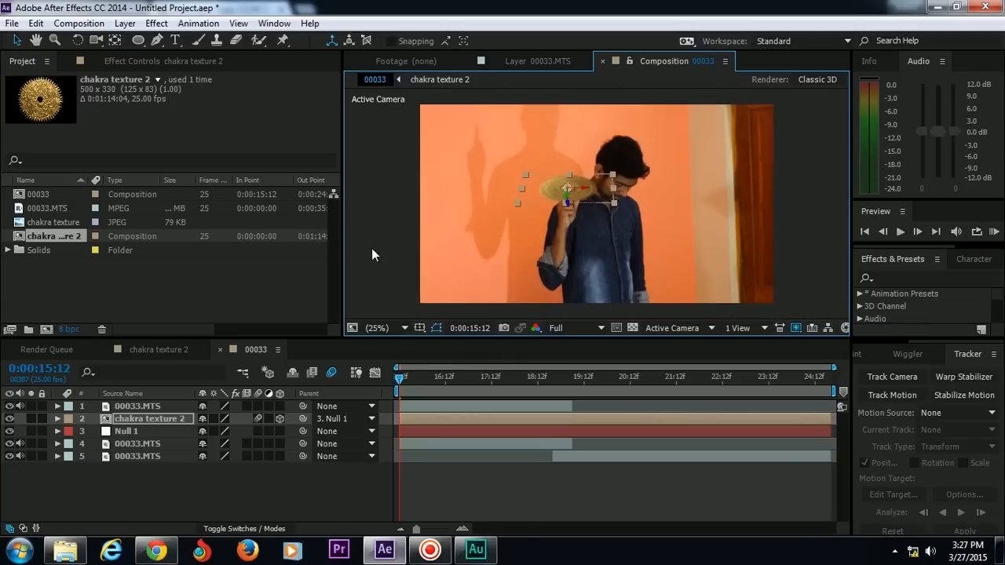
key(z)
click(581, 197)
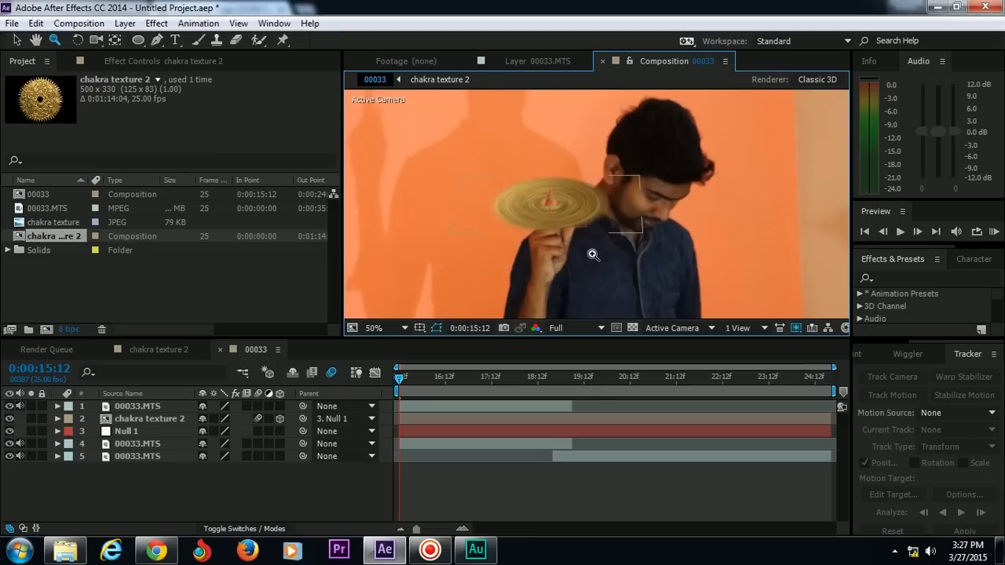
click(586, 327)
click(601, 416)
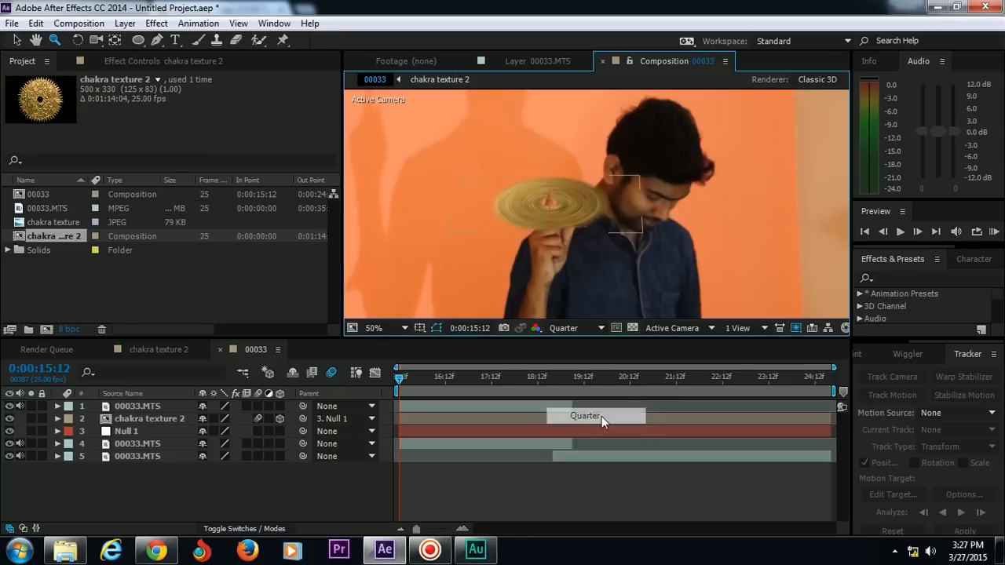
click(993, 231)
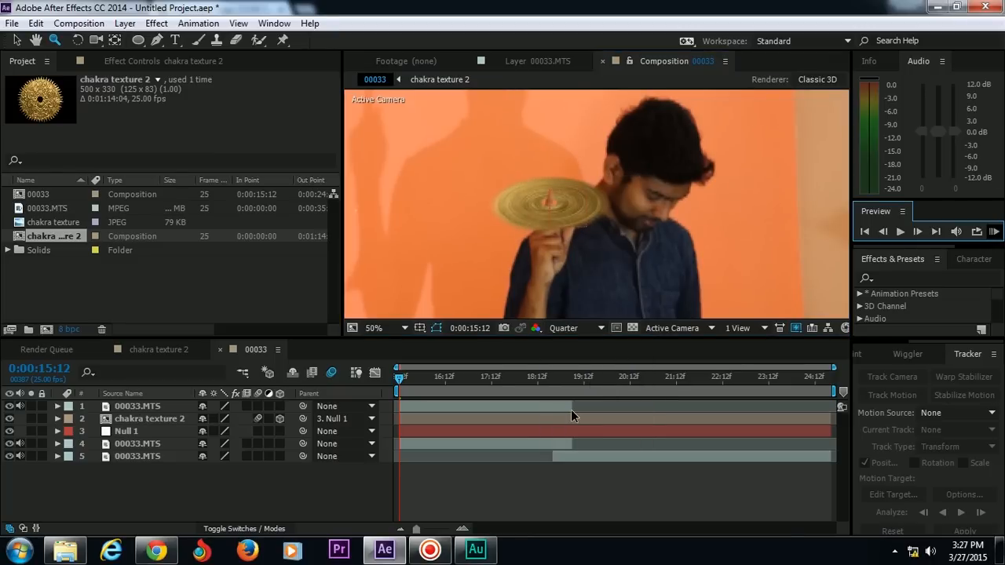
Run the RAM preview of the opening seconds, stop it, and inspect the chakra's centre hole at 0:00:16:01 at 100% magnification
click(994, 232)
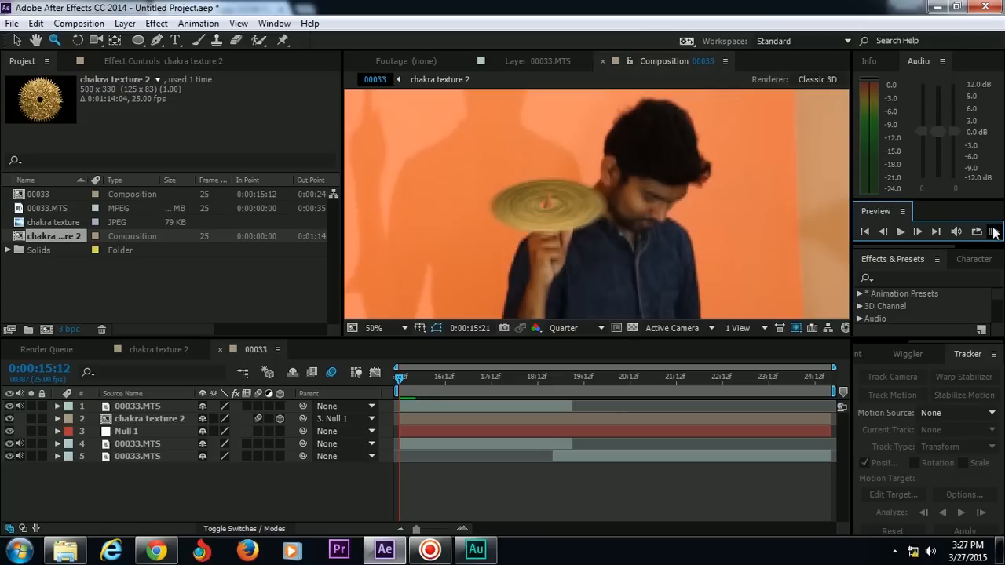
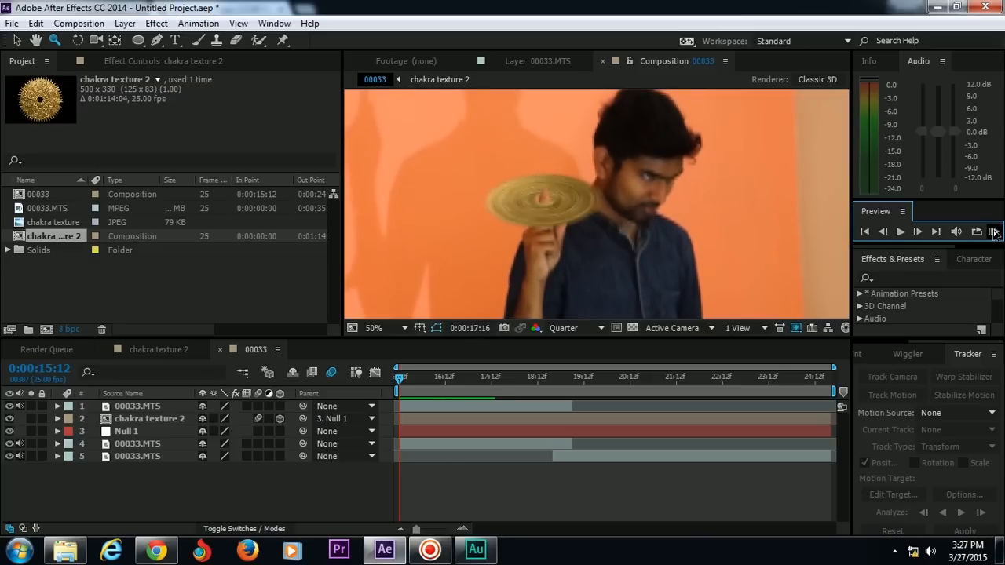
key(space)
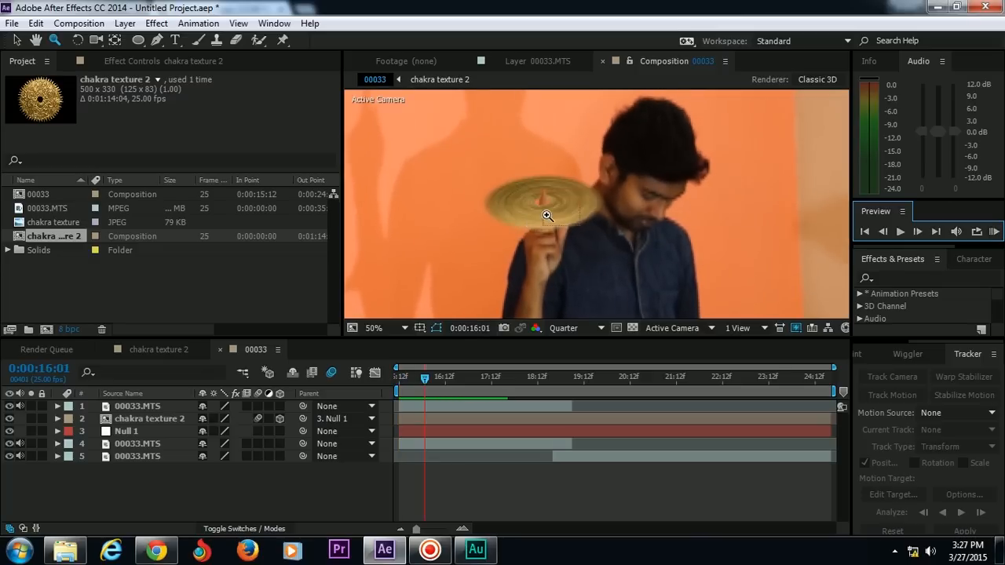
click(546, 216)
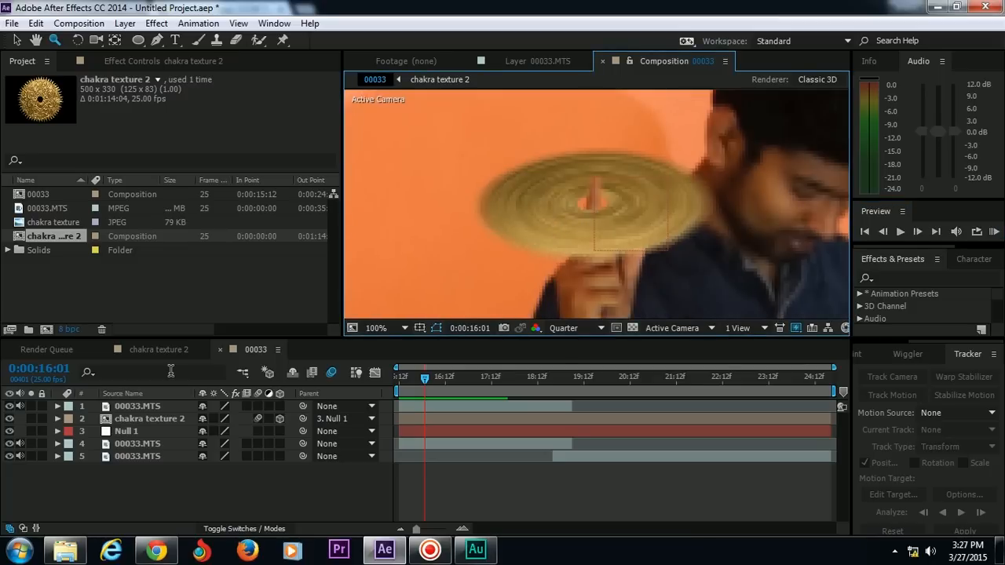
Open the chakra texture 2 composition and proportionally shrink Mask 1 about its centre to make the chakra's centre hole smaller
click(132, 419)
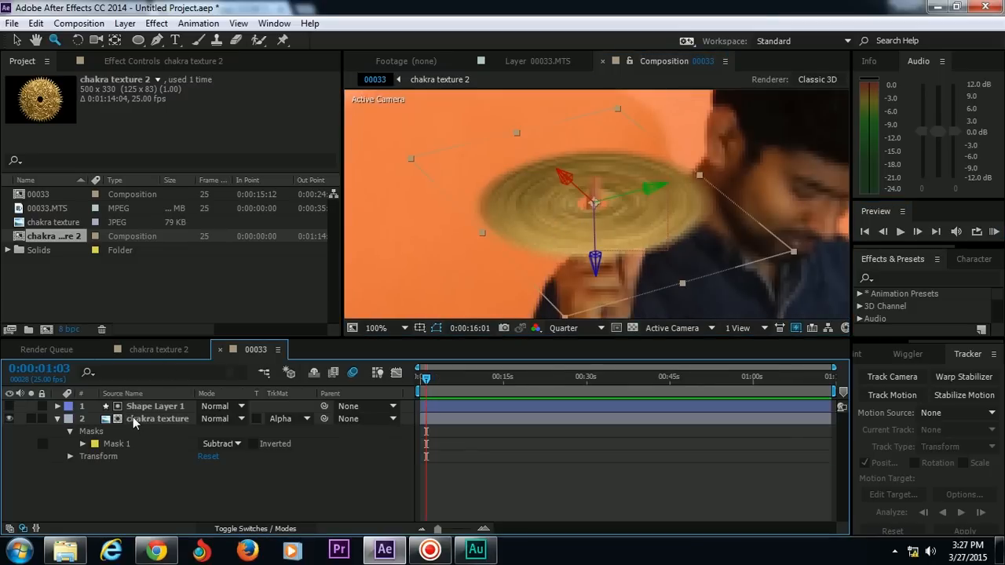
double_click(133, 417)
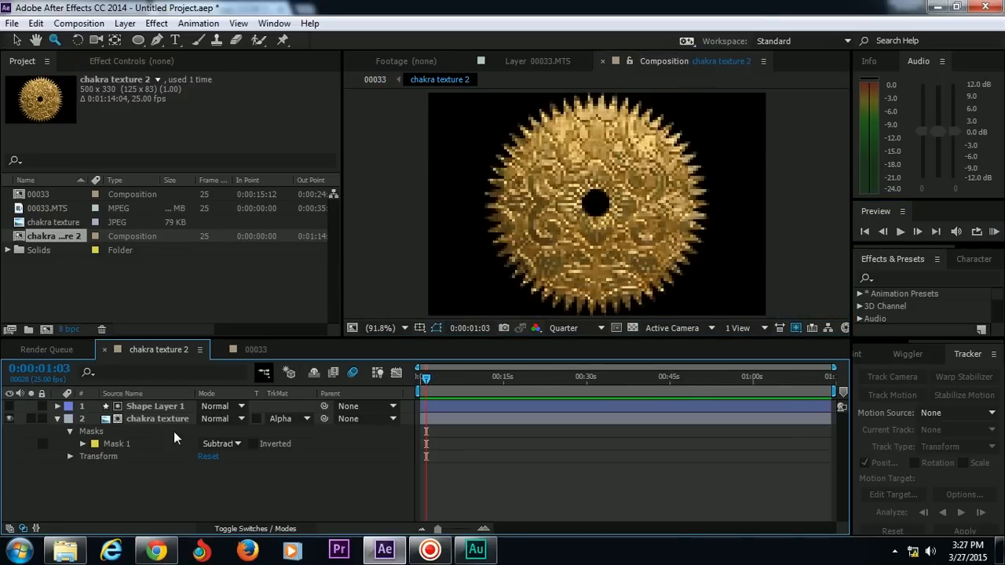
click(103, 446)
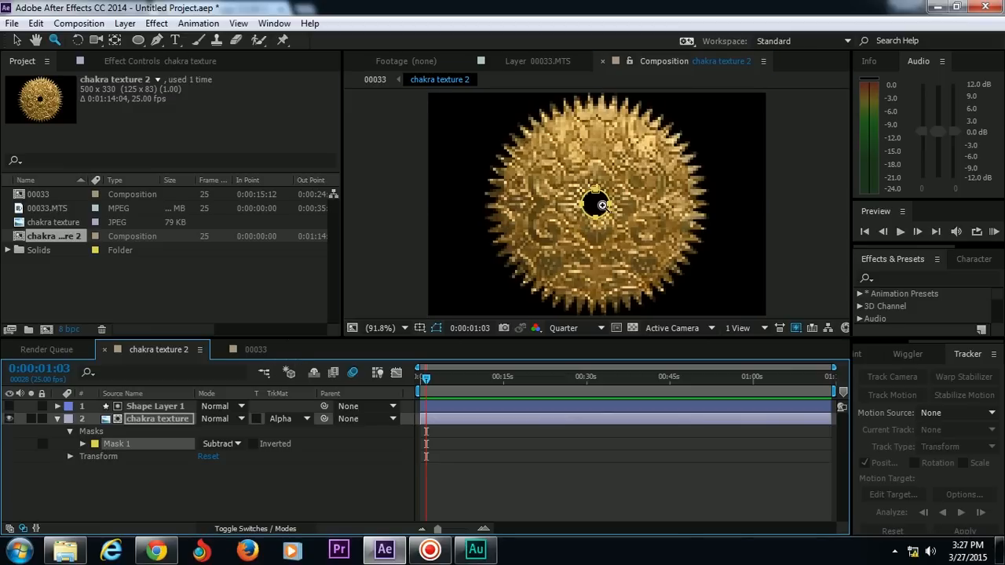
click(604, 219)
click(567, 223)
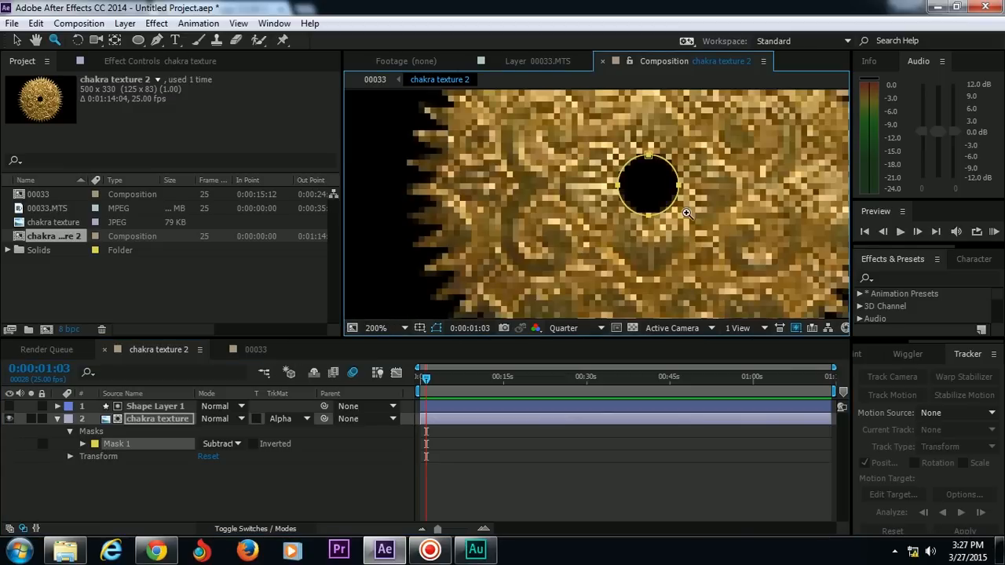
click(17, 40)
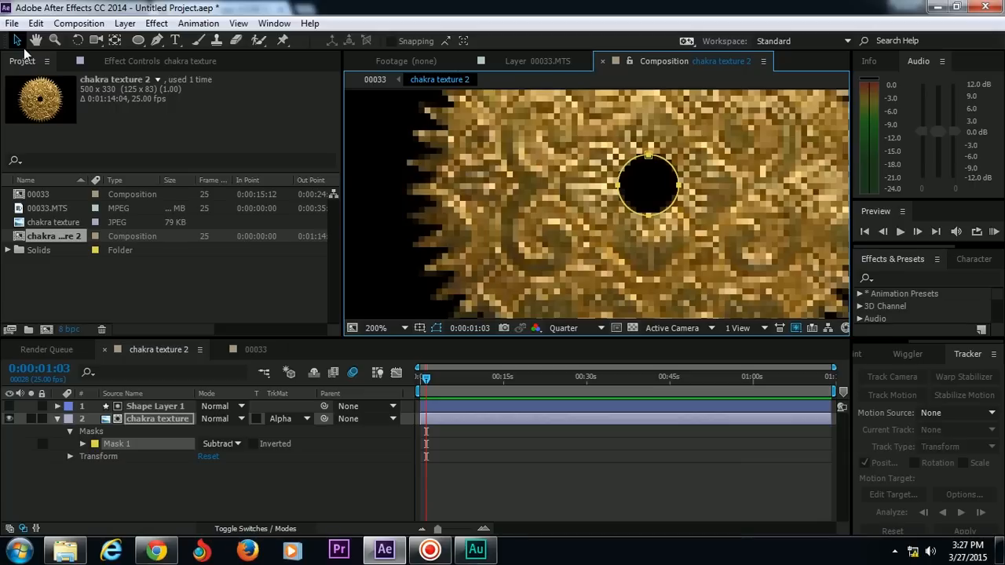
double_click(648, 215)
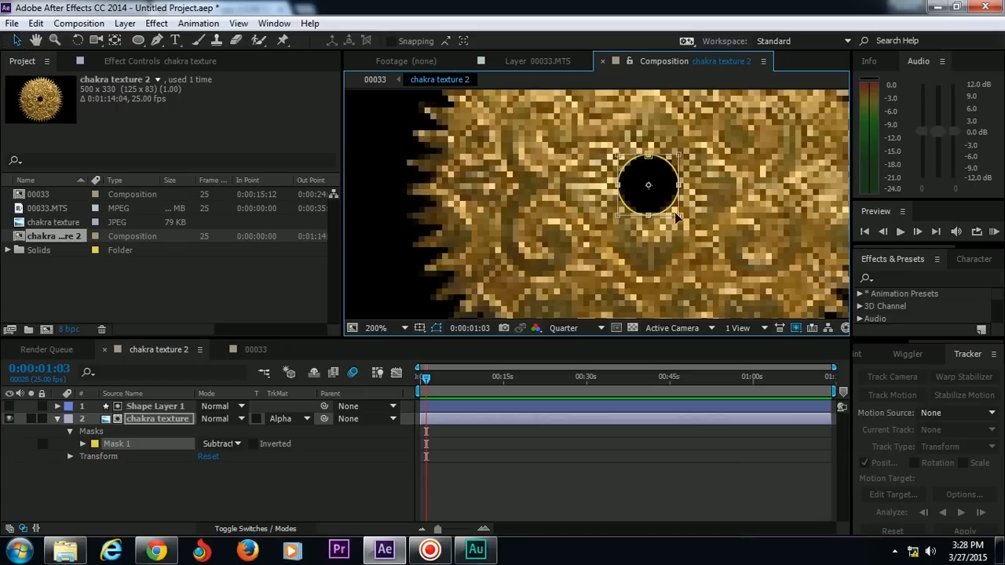
drag(677, 218, 666, 203)
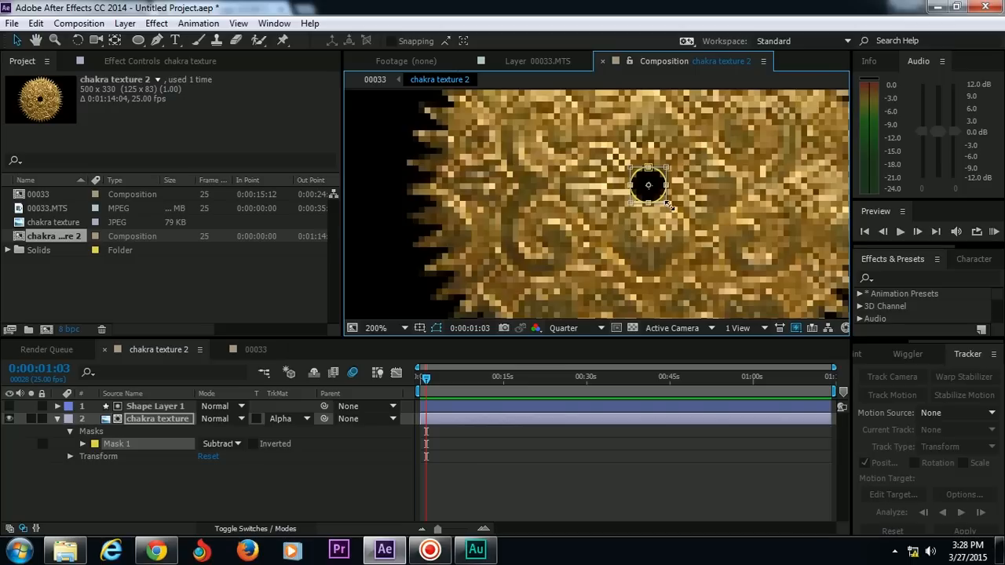
drag(668, 204, 671, 207)
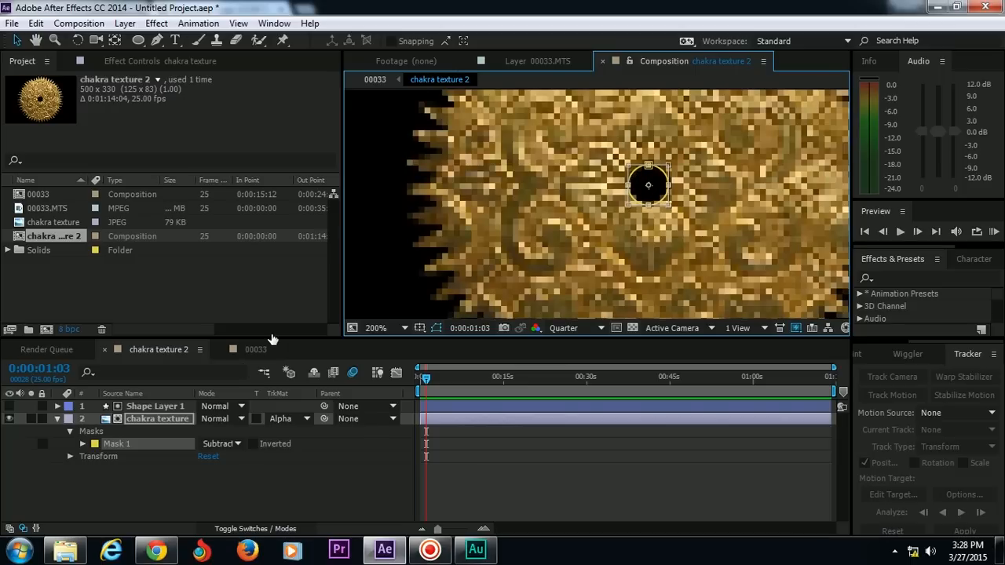
Check the resized centre hole in the 00033 composition at 200% magnification and Full resolution, and restore the resolution to Quarter
click(261, 348)
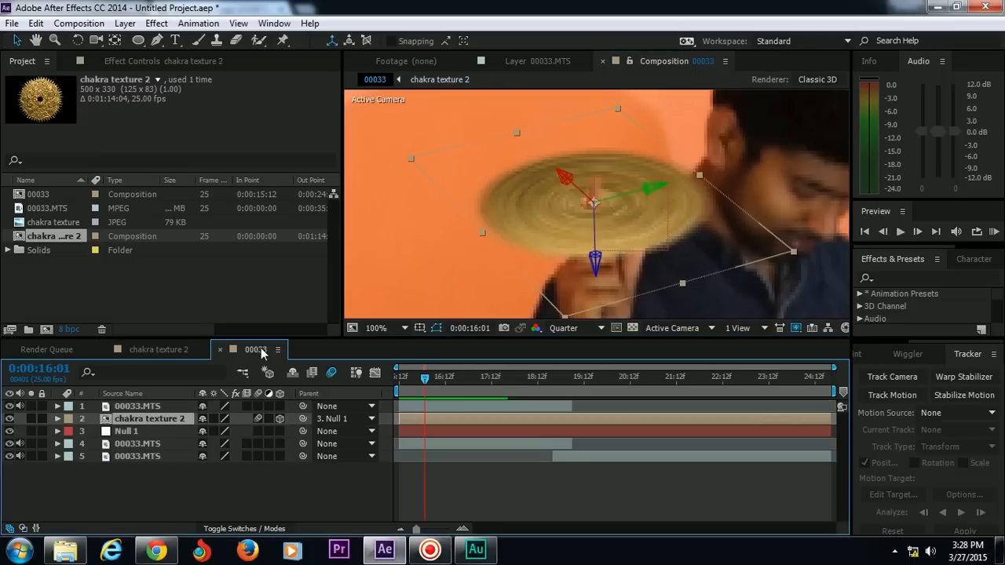
click(565, 474)
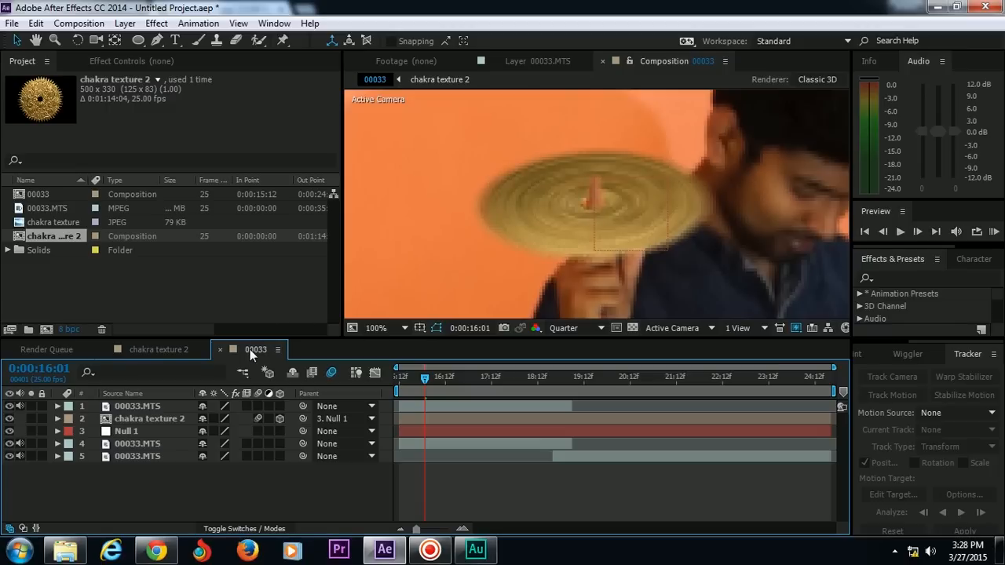
click(160, 351)
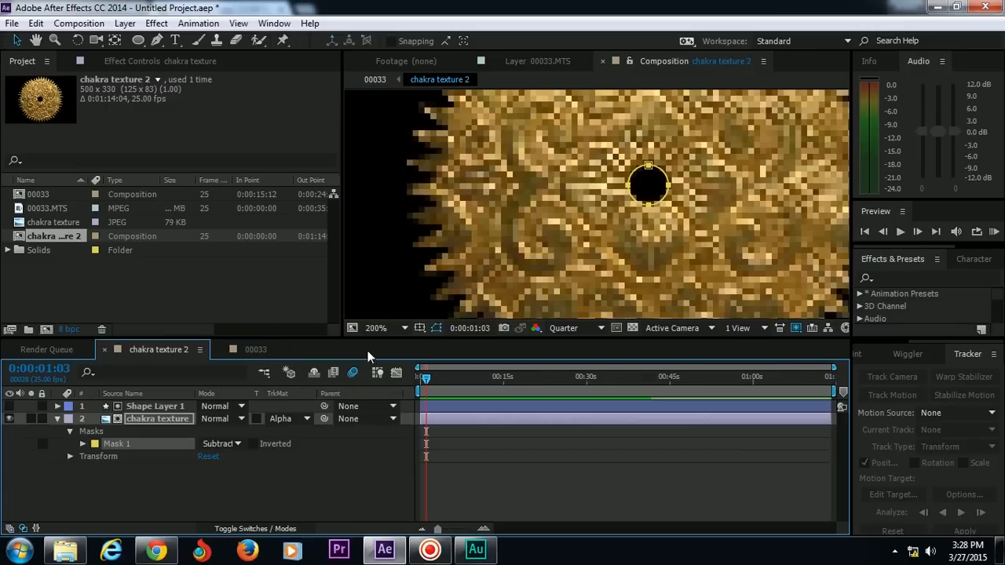
click(251, 349)
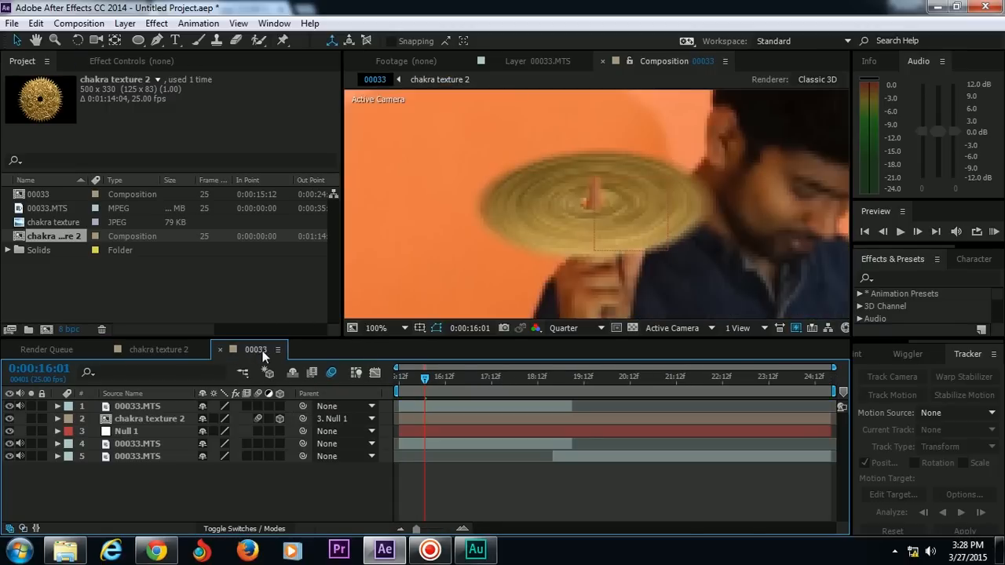
key(z)
click(585, 233)
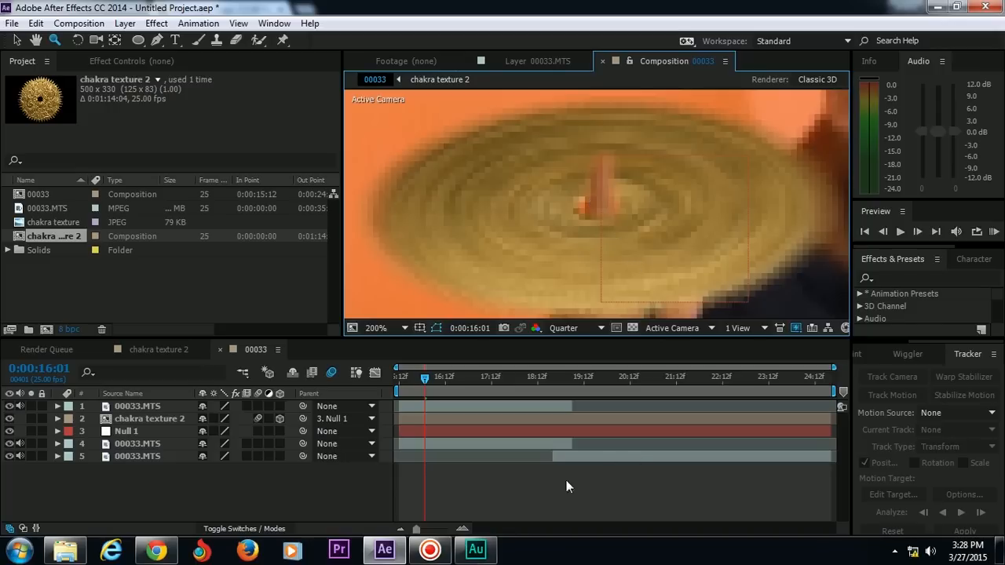
click(565, 328)
click(581, 364)
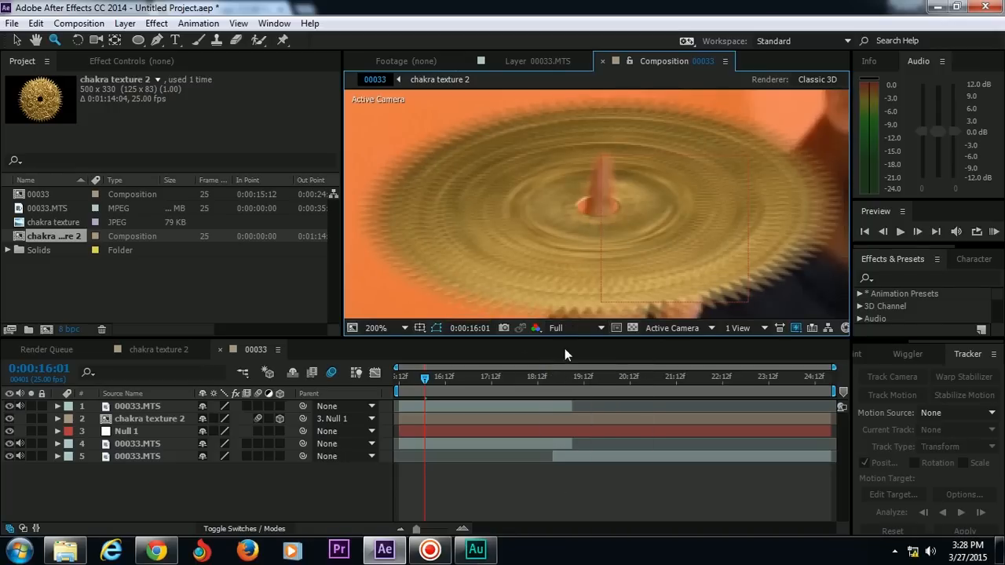
click(577, 328)
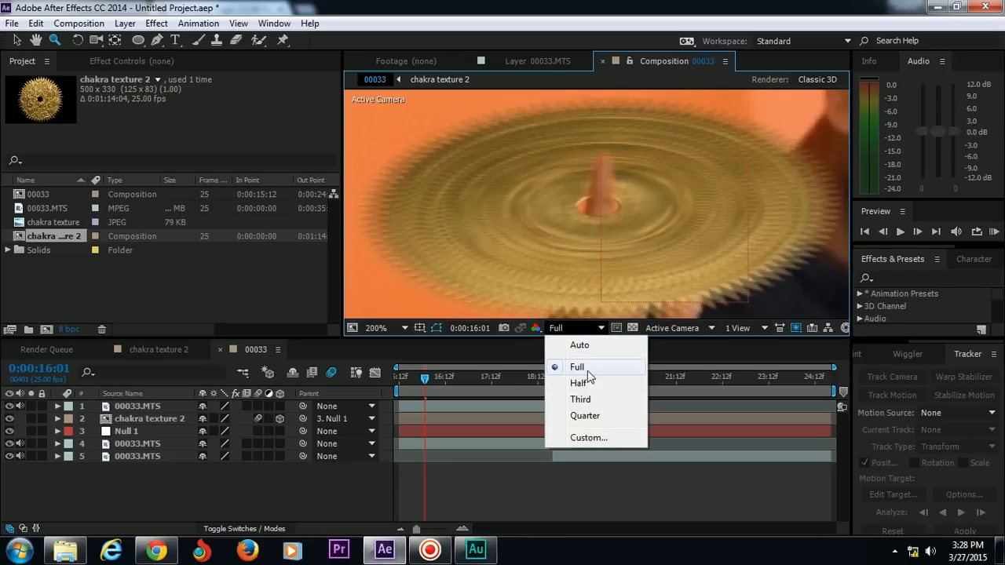
click(601, 416)
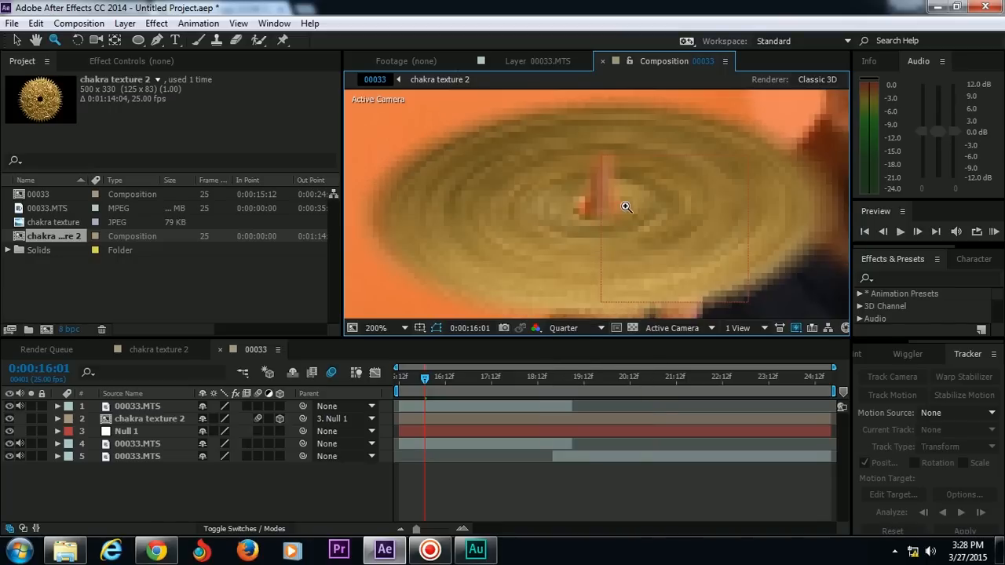
Play the 00033 composition from 0:00:18:20 at 50% magnification and stop just past the end of the top footage layer
click(626, 207)
right_click(617, 199)
click(598, 197)
alt+click(607, 197)
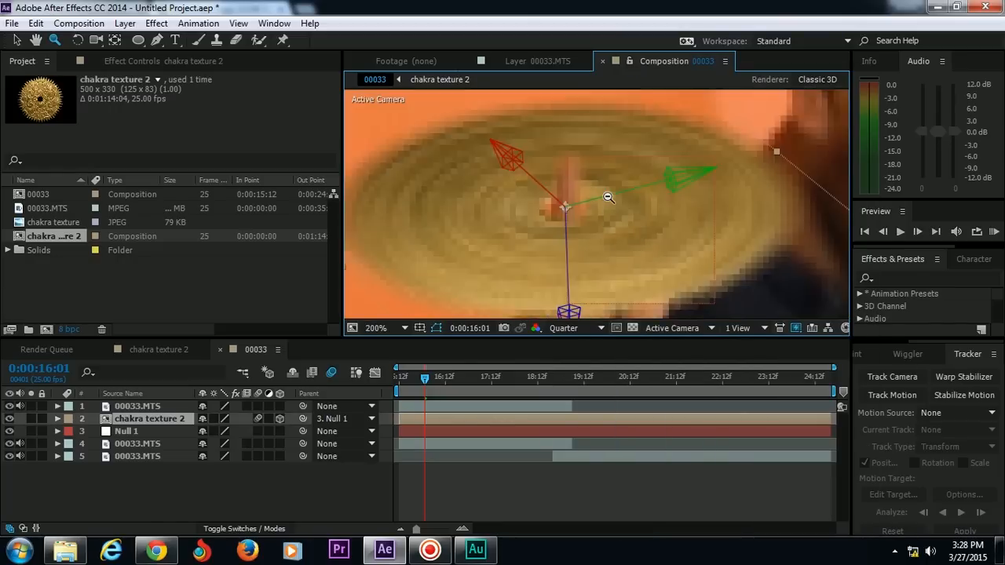
scroll(607, 197, down, 5)
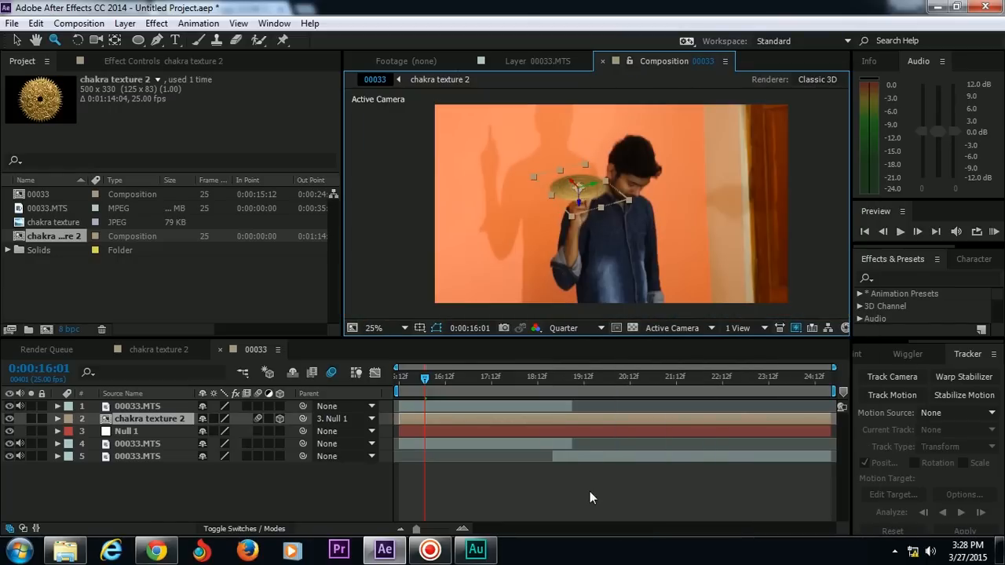
click(589, 492)
click(552, 380)
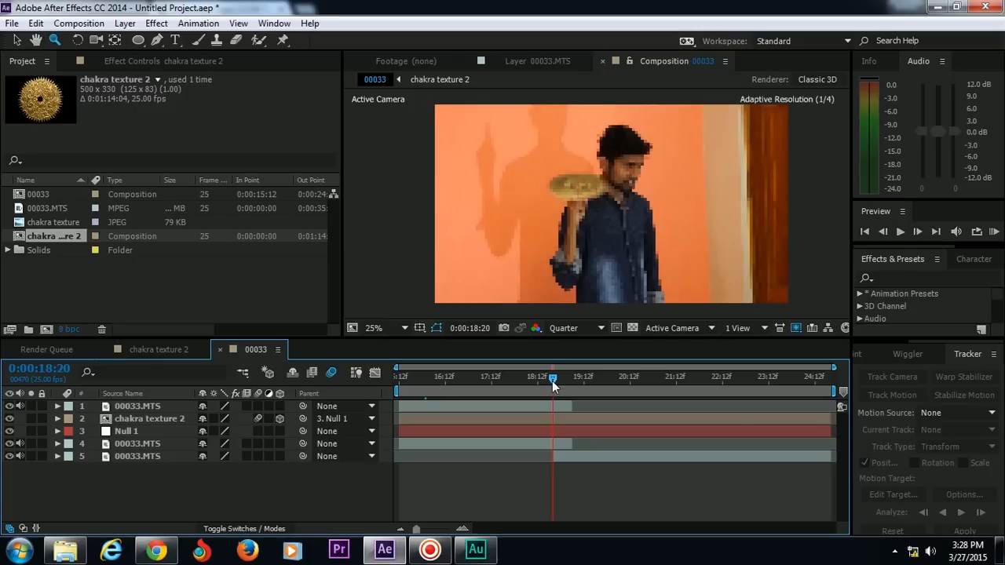
click(592, 203)
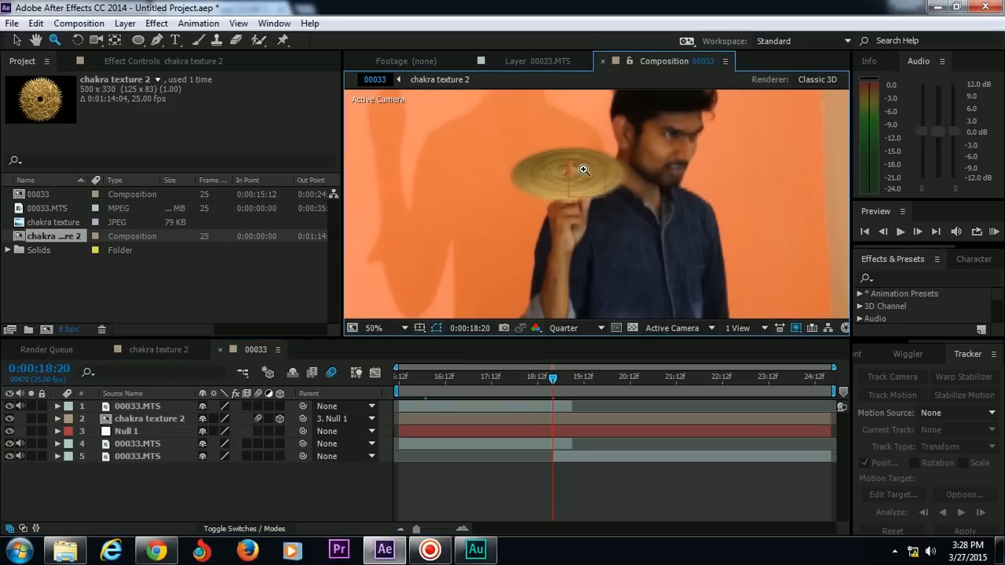
key(space)
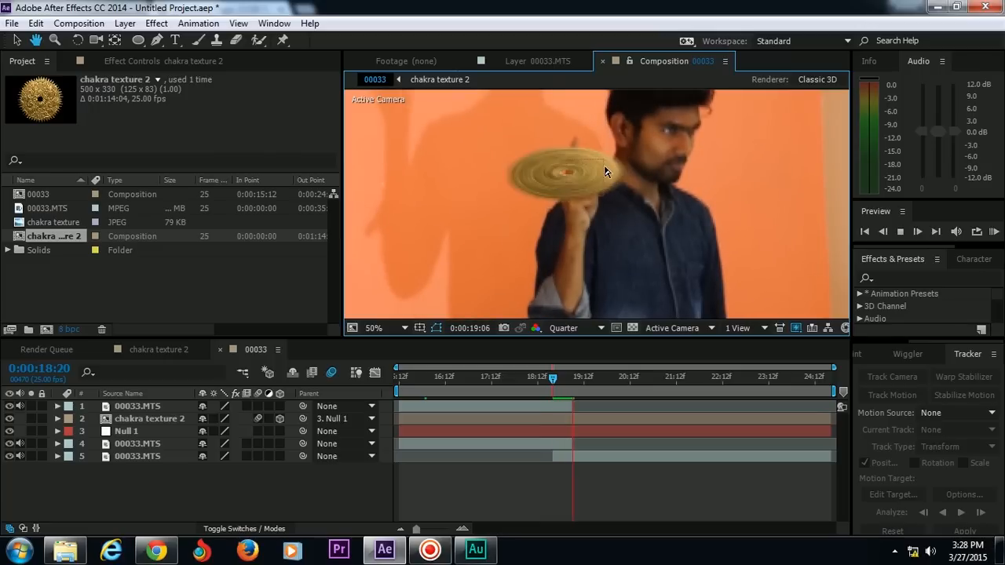
key(space)
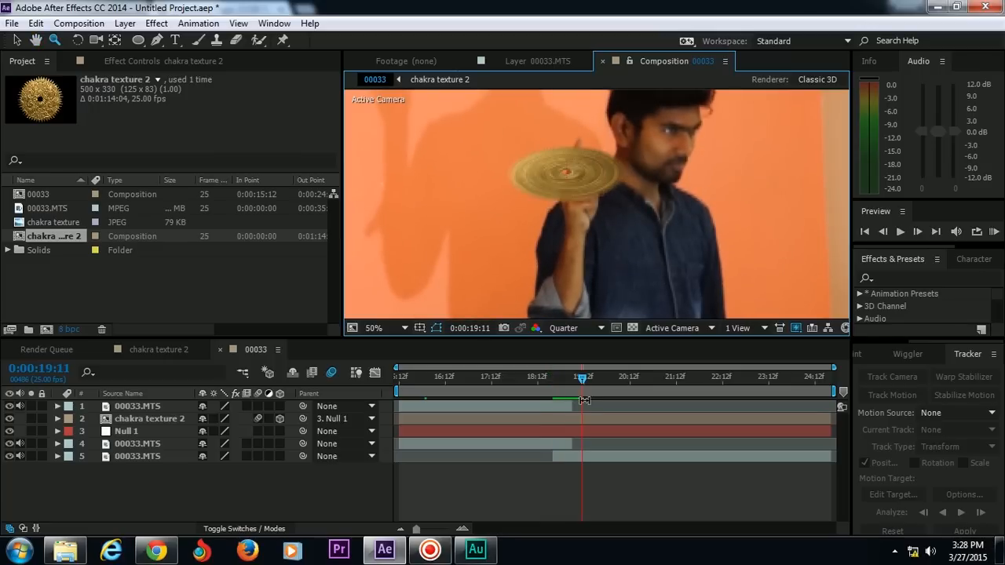
Return to 0:00:18:20 and examine the finger at 100% magnification and Half resolution, along with the two lower 00033.MTS layers
drag(565, 387, 553, 385)
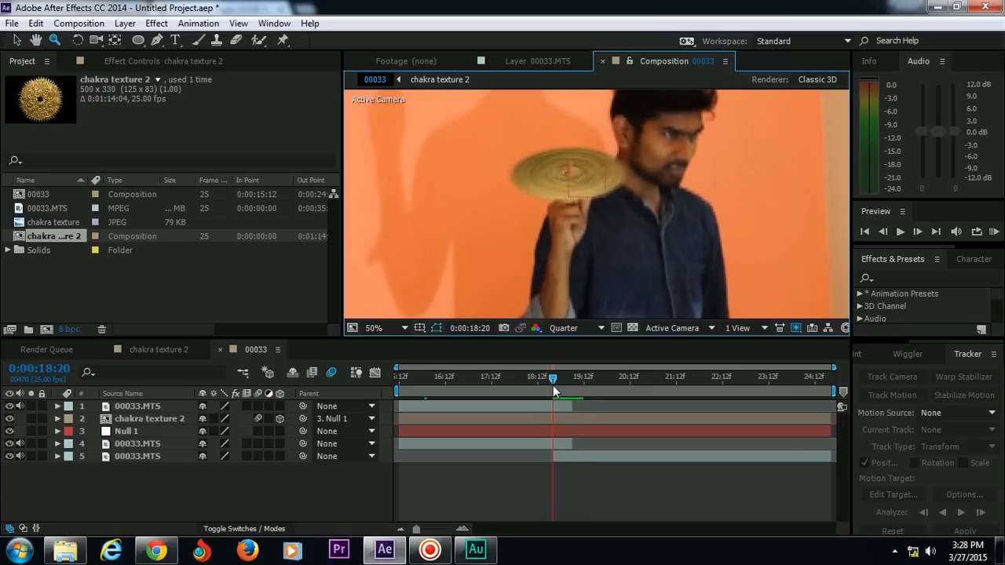
key(z)
click(572, 168)
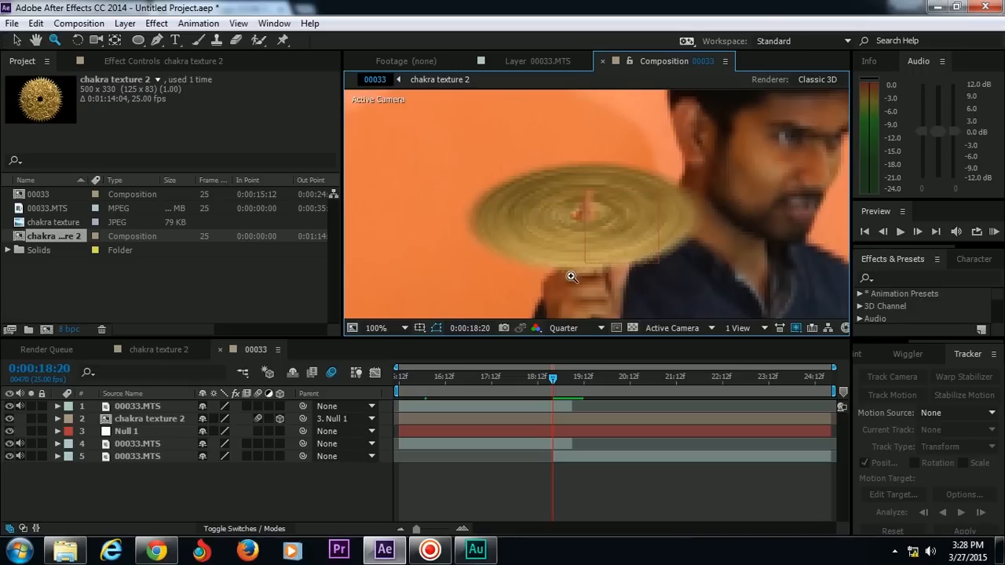
click(577, 330)
click(593, 384)
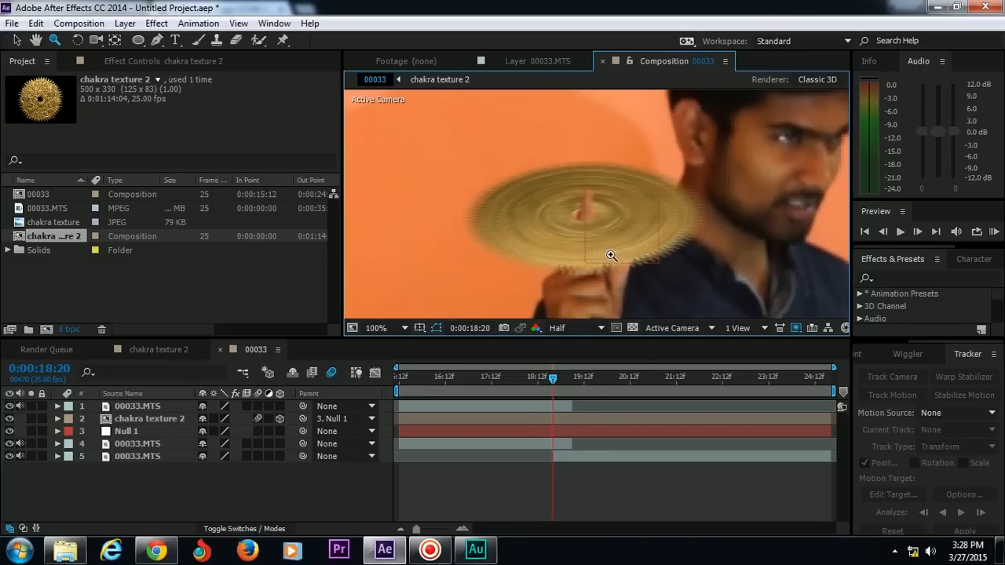
click(220, 445)
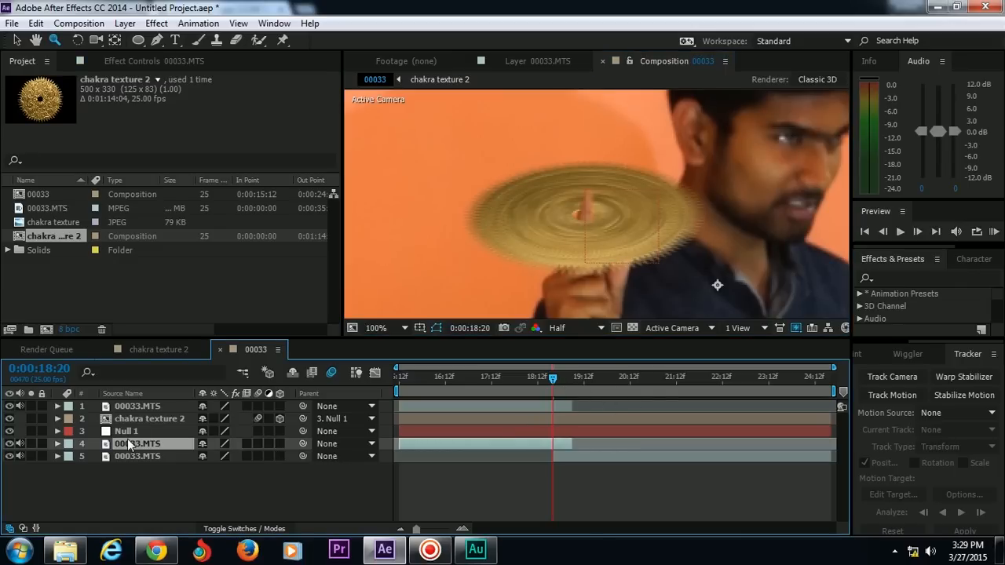
click(560, 455)
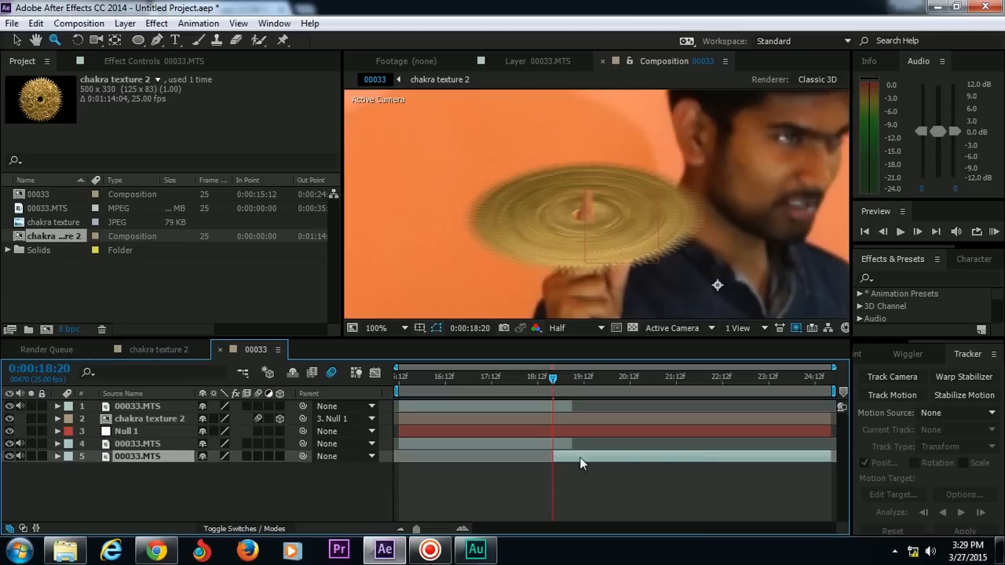
Expand the Transform properties of the chakra texture 2 layer at 0:00:18:20
click(137, 420)
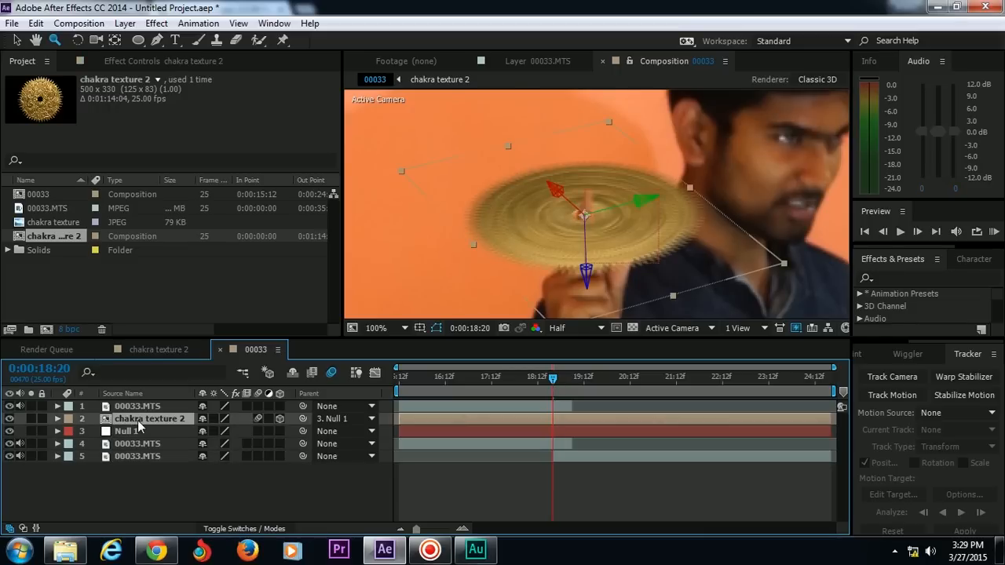
key(t)
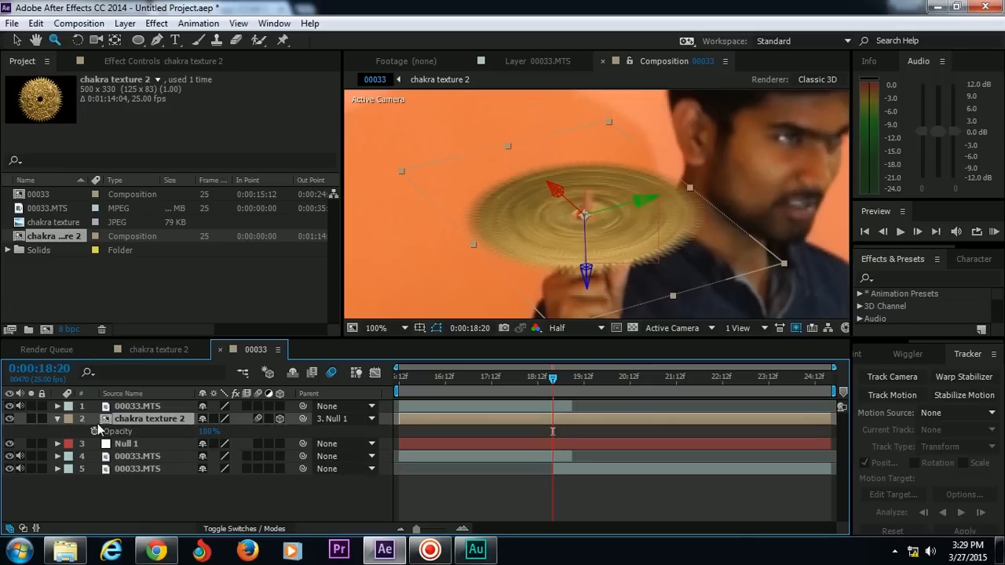
click(57, 420)
click(57, 420)
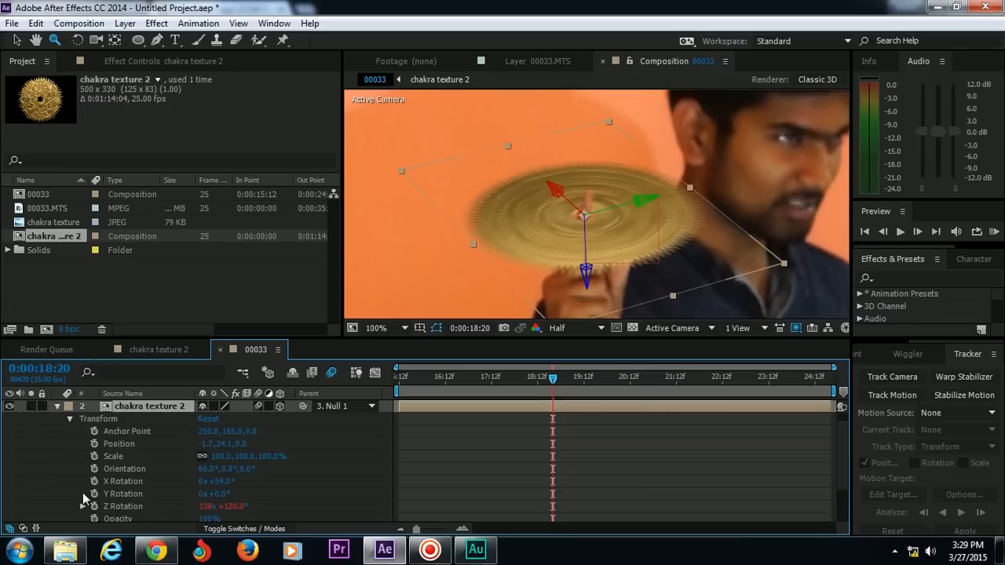
click(64, 420)
click(69, 420)
click(69, 421)
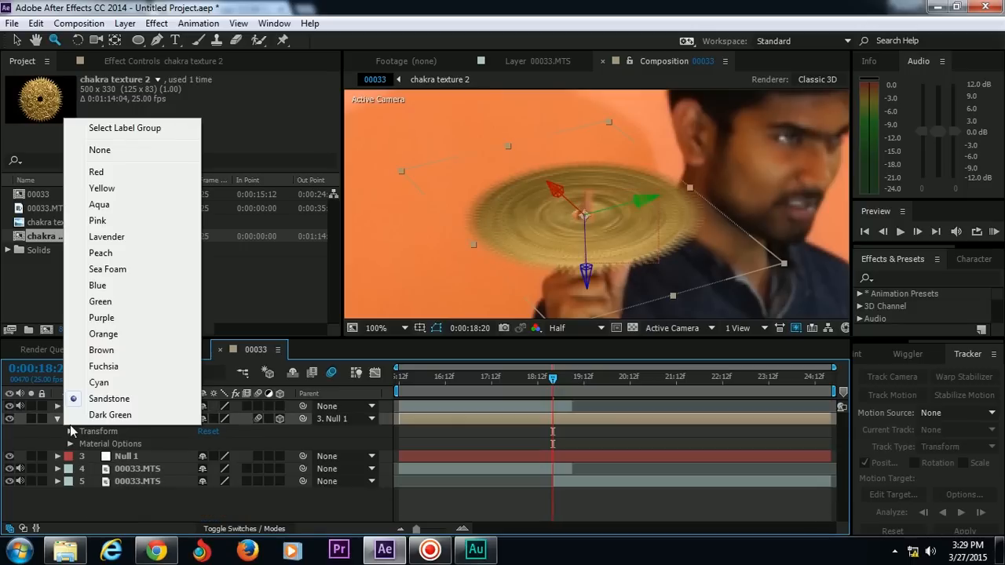
click(71, 441)
click(69, 432)
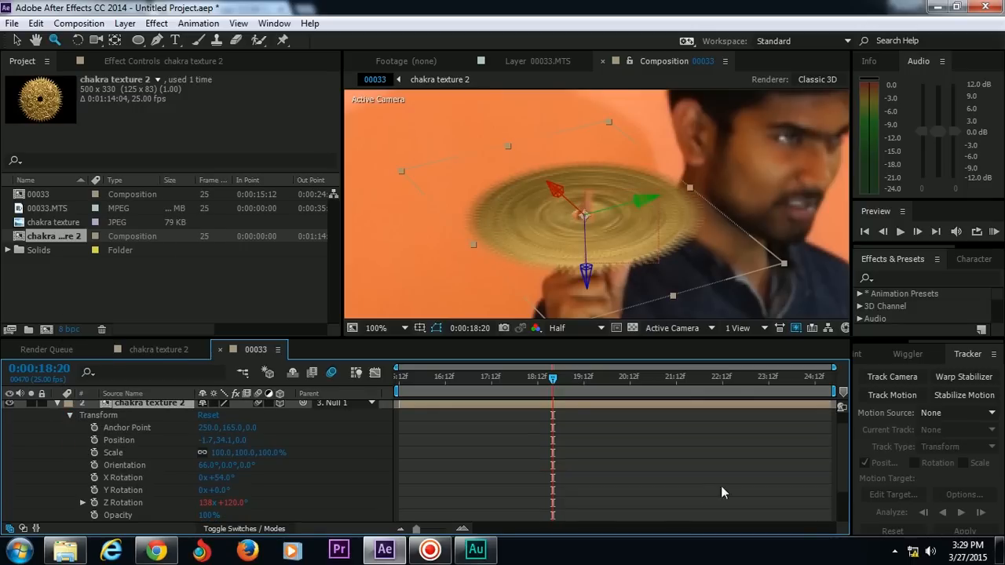
Fade out the chakra texture 2 layer by keyframing Opacity from 100% at 0:00:18:20 to 0% at 0:00:19:05
scroll(840, 469, down, 3)
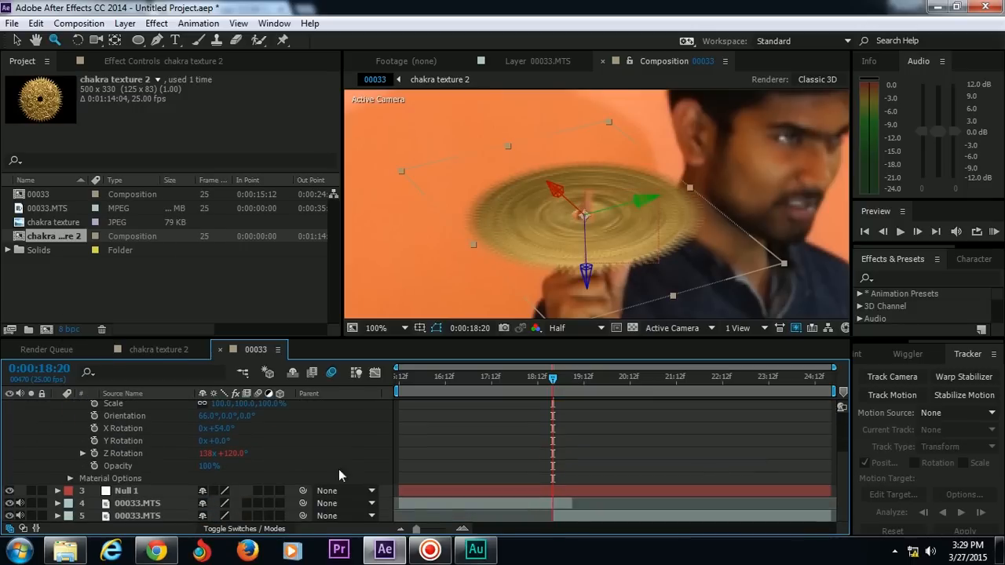
click(93, 466)
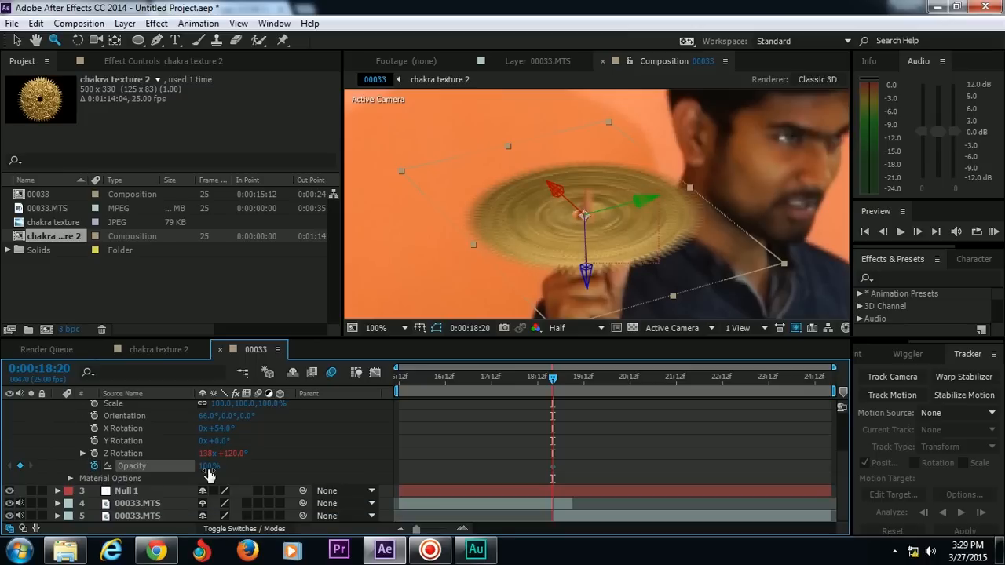
drag(553, 378, 573, 383)
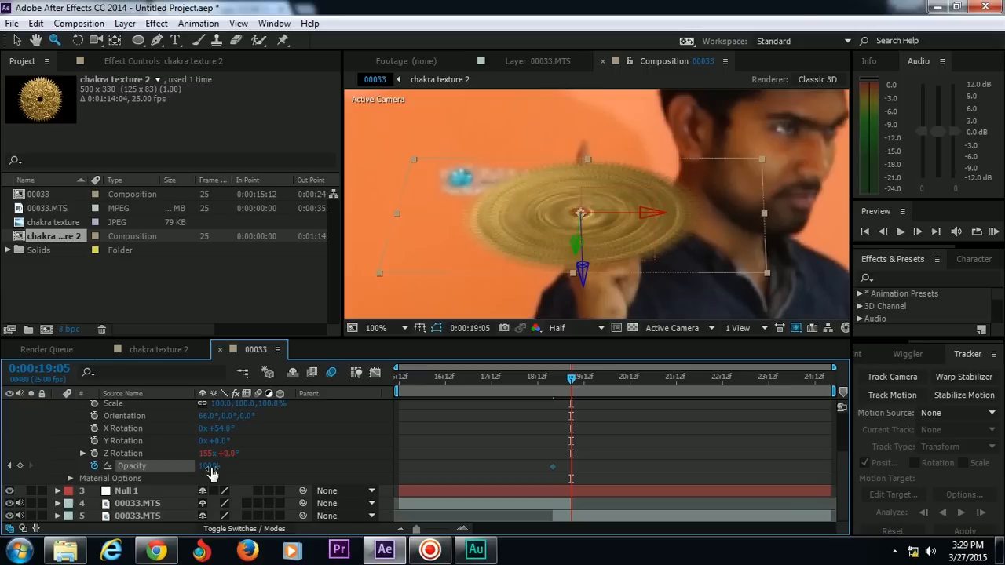
drag(219, 469, 7, 466)
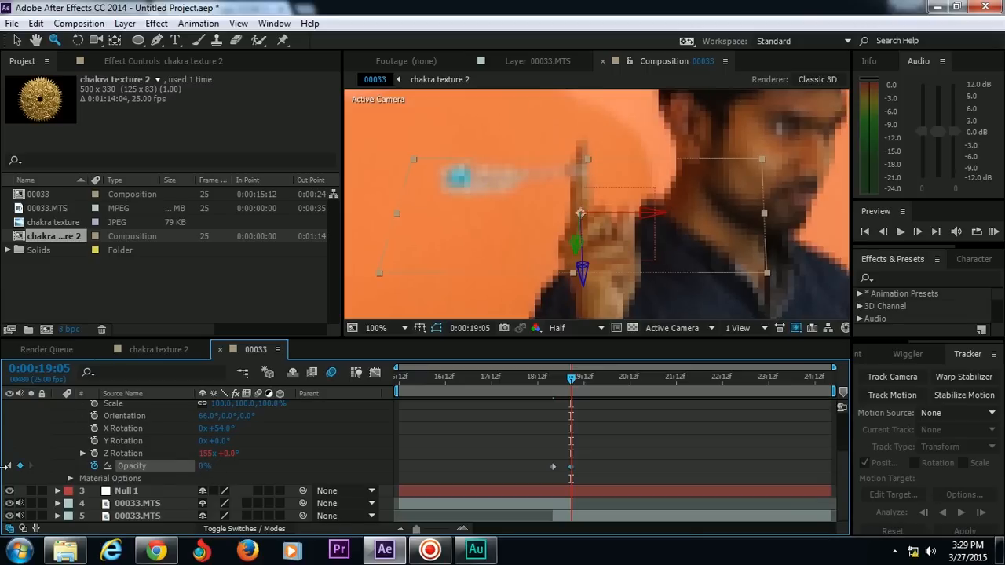
Play the chakra's fade-out twice from 0:00:18:21 to check how it disappears
click(553, 389)
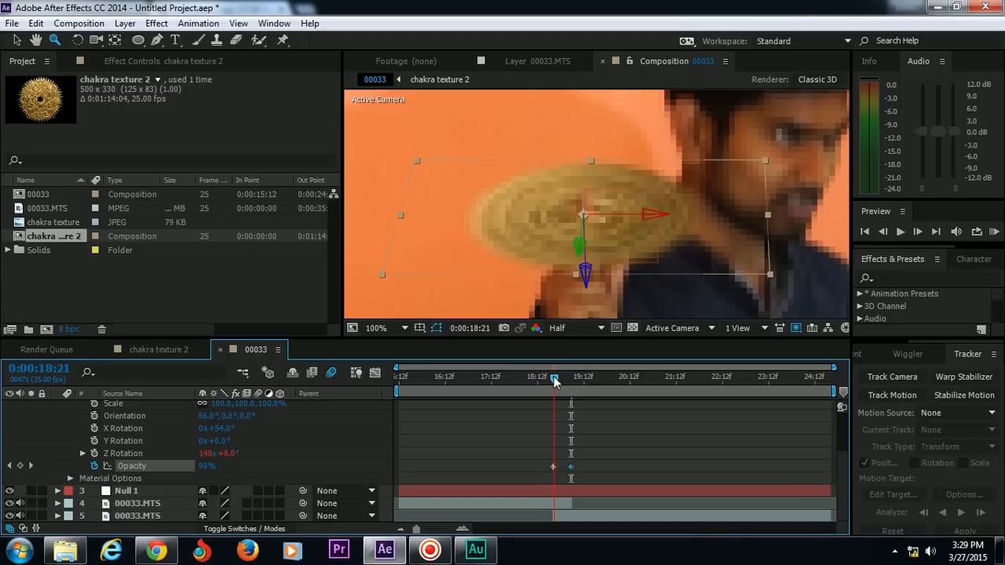
key(space)
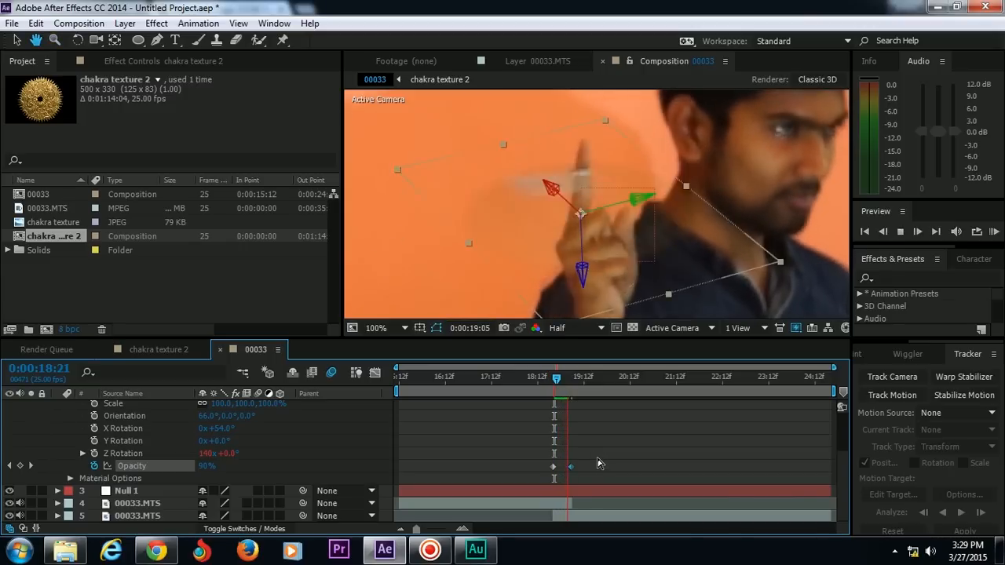
click(558, 384)
click(555, 384)
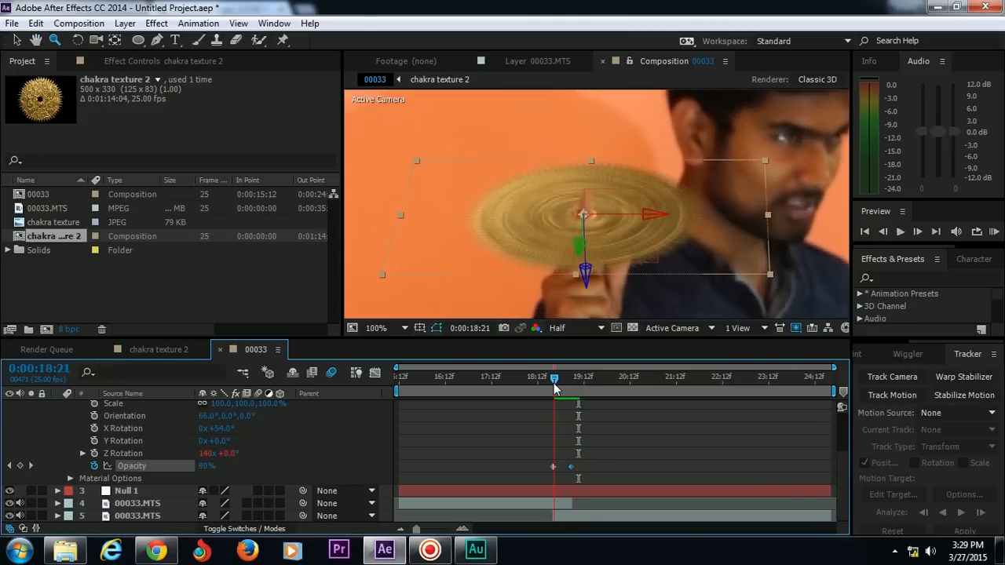
key(space)
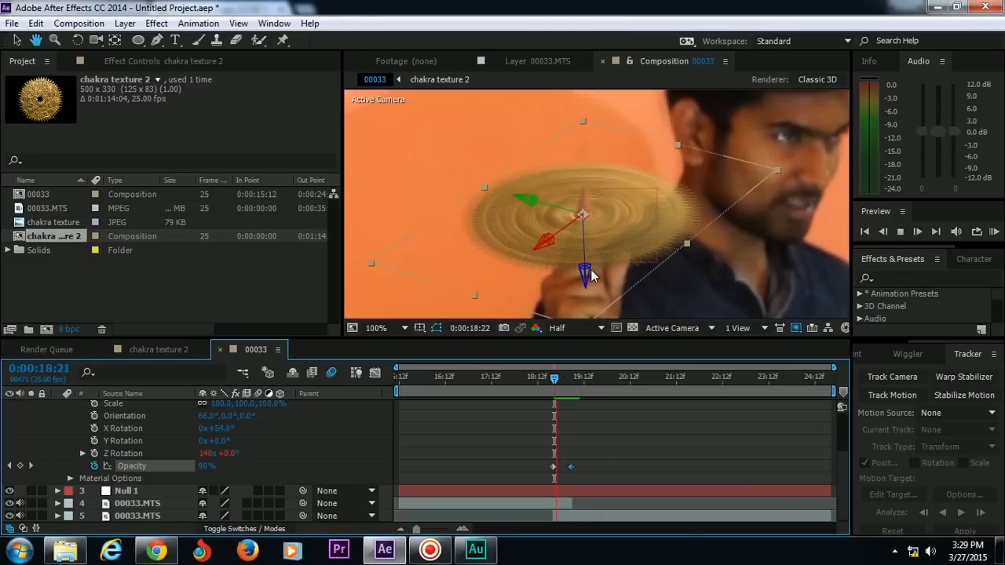
Return to 0:00:18:20 and add a Position keyframe to the chakra texture 2 layer
click(560, 382)
drag(560, 382, 552, 384)
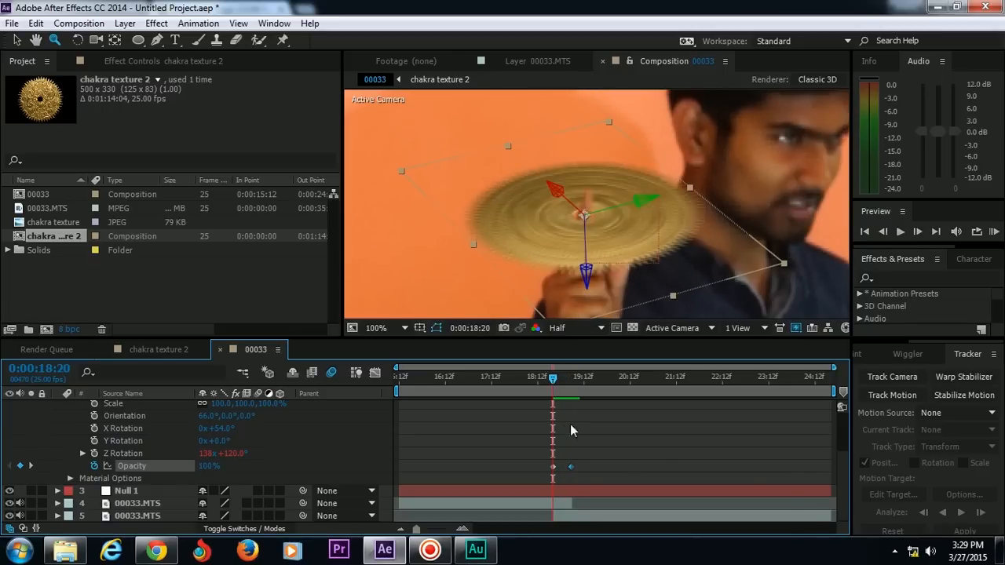
scroll(835, 441, up, 3)
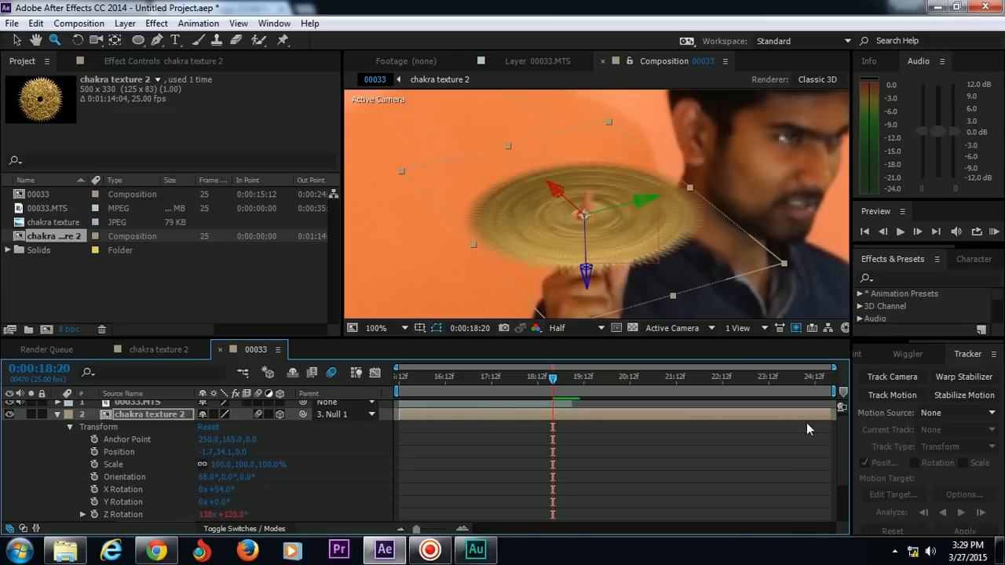
scroll(842, 439, down, 3)
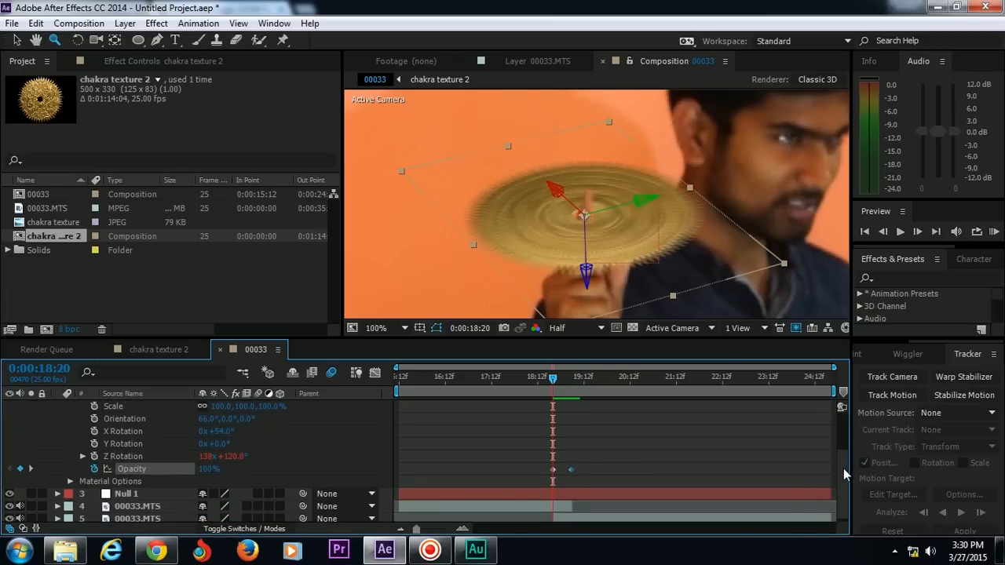
scroll(847, 476, up, 3)
click(94, 456)
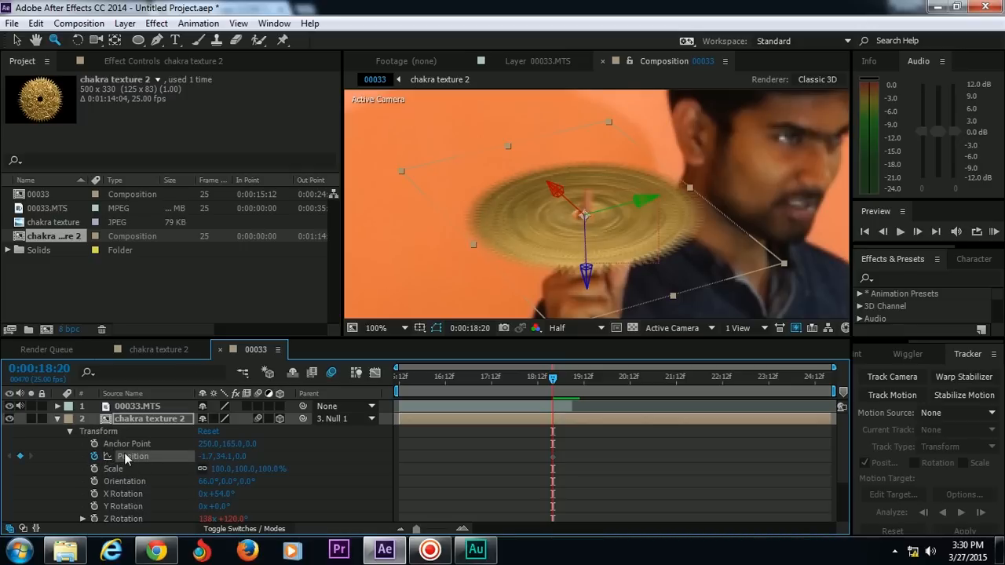
At 0:00:18:23, move the chakra slightly up along the finger to a position of about -4.7, 15.6, 0.0
click(618, 231)
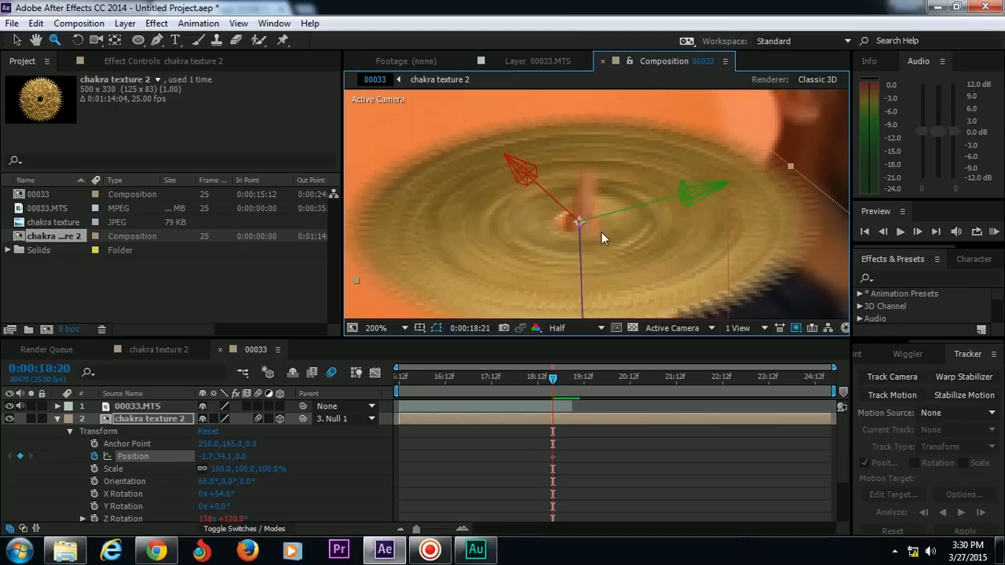
key(Page_Down)
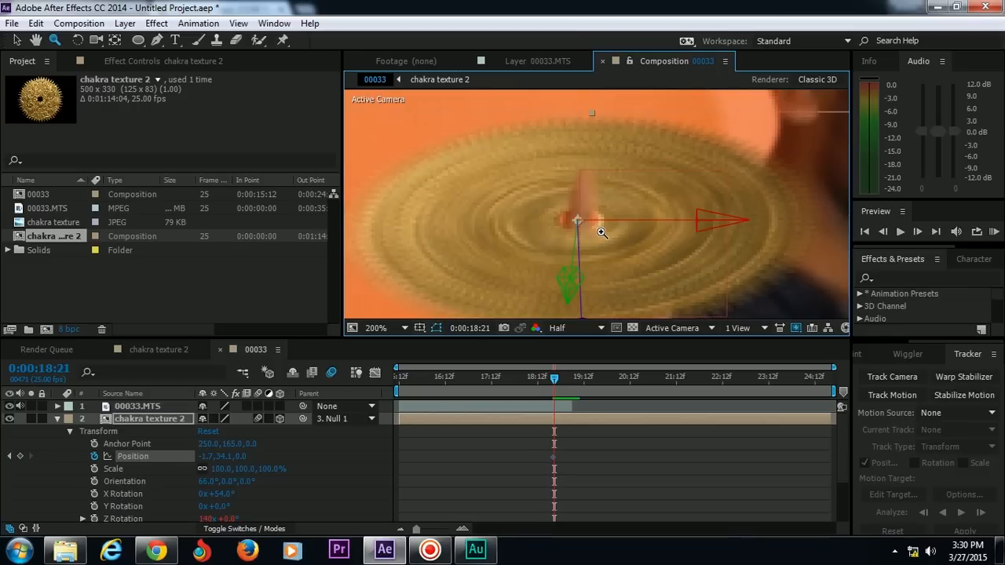
alt+click(603, 188)
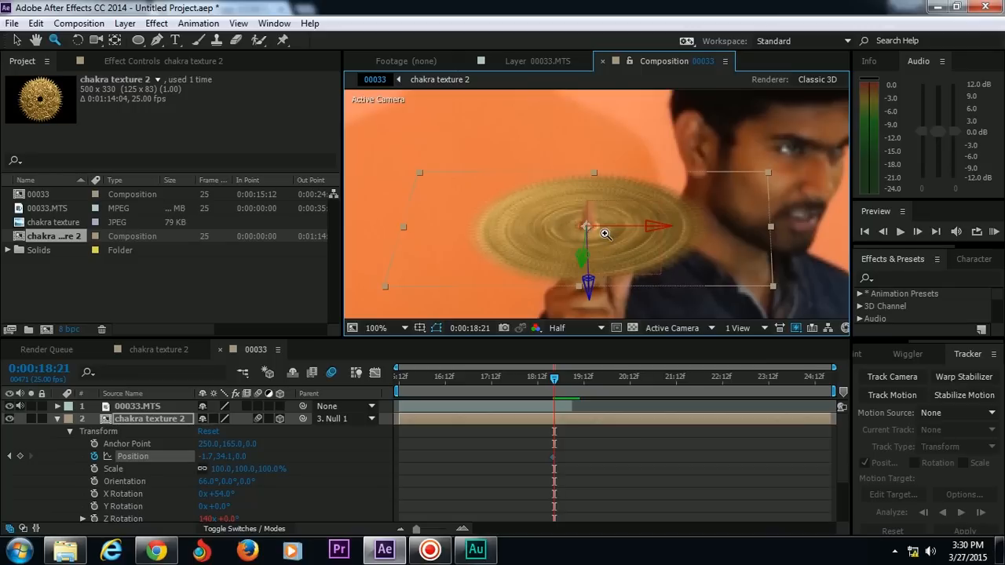
key(Page_Down)
key(Page_Down)
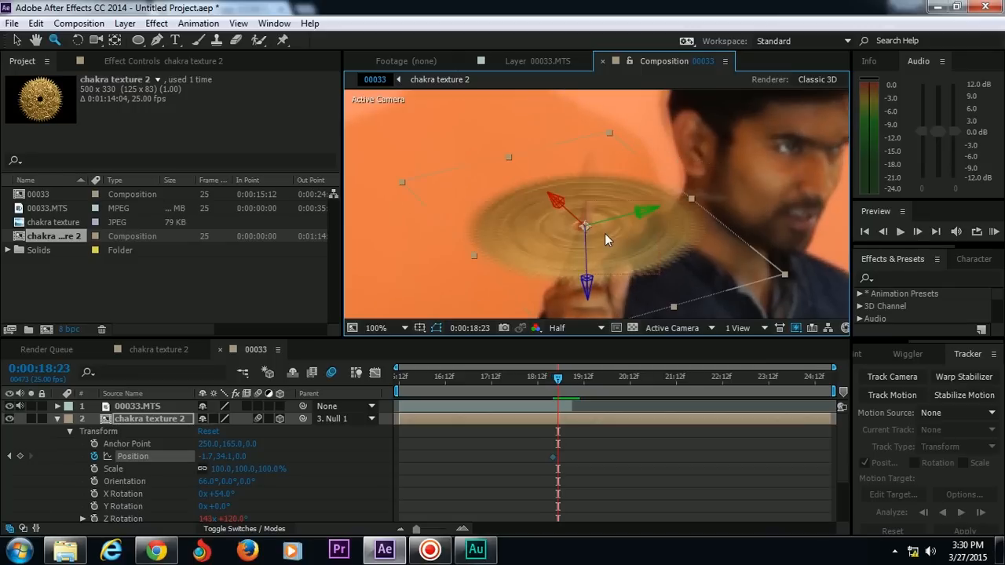
click(16, 38)
click(16, 41)
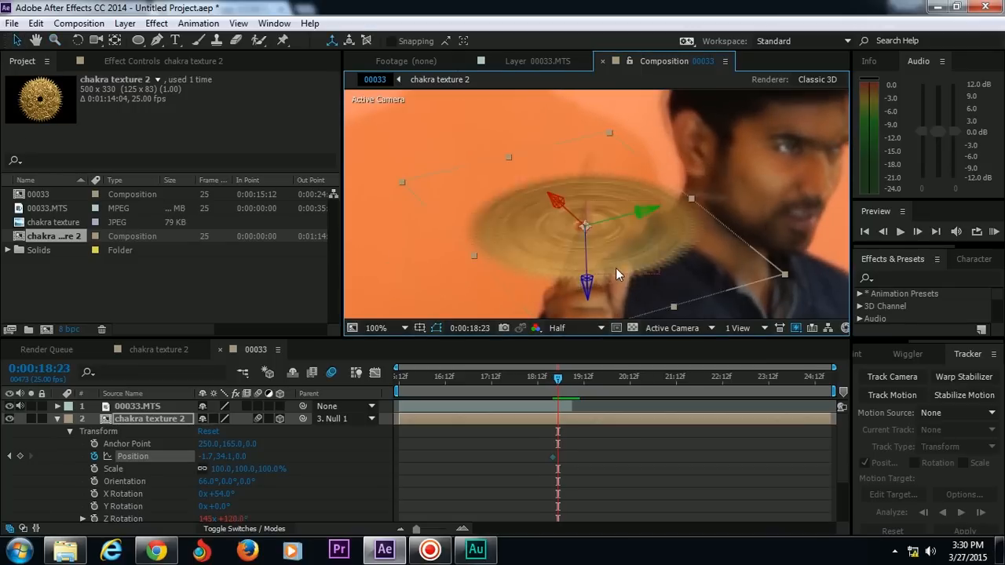
drag(668, 256, 658, 235)
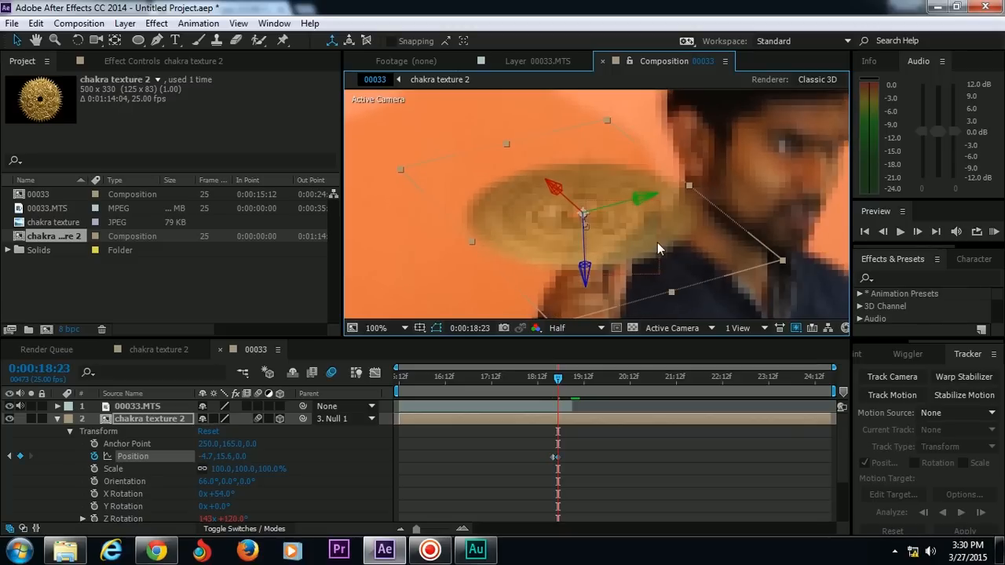
At 0:00:19:00, move the chakra up and outward to about -38.8, -17.6, 0.0 and scale it to about 103.0, 109.6, 100.0%
key(Page_Down)
key(Page_Down)
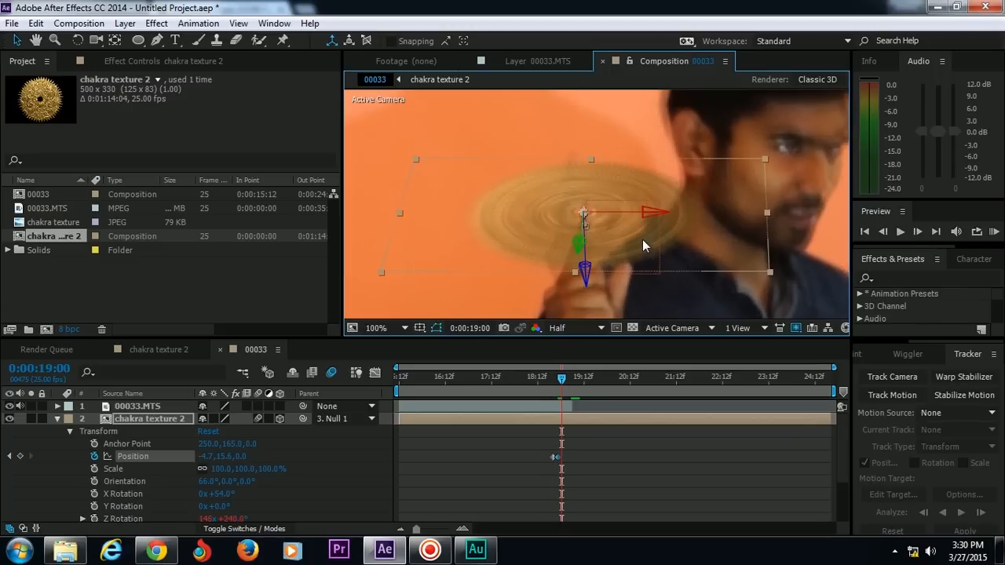
drag(634, 251, 606, 239)
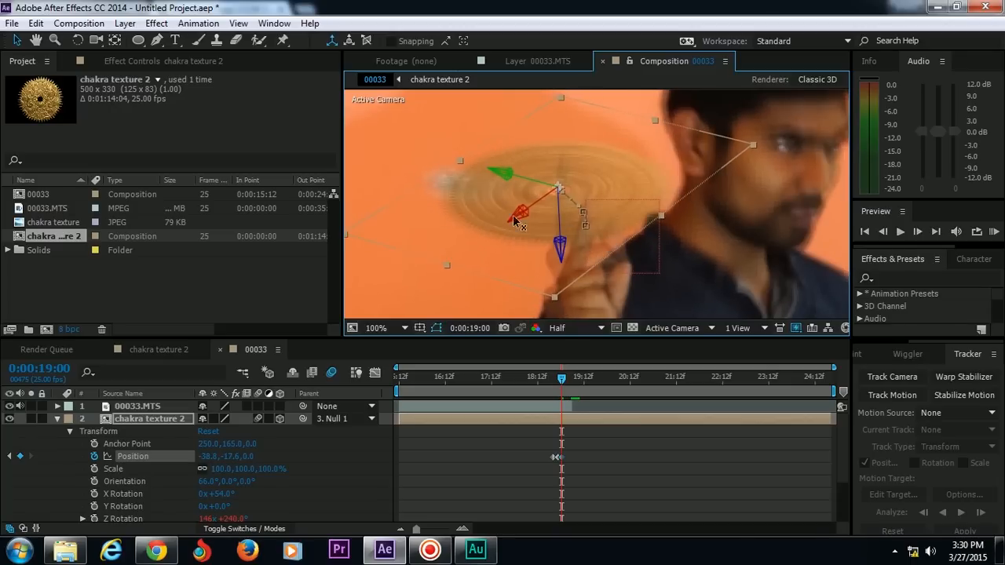
drag(563, 298, 562, 303)
Reposition the chakra at 0:00:19:01 to about -9, -31, 0 and at 0:00:19:02 to about 27.6, -18.7, 0.0
key(Page_Down)
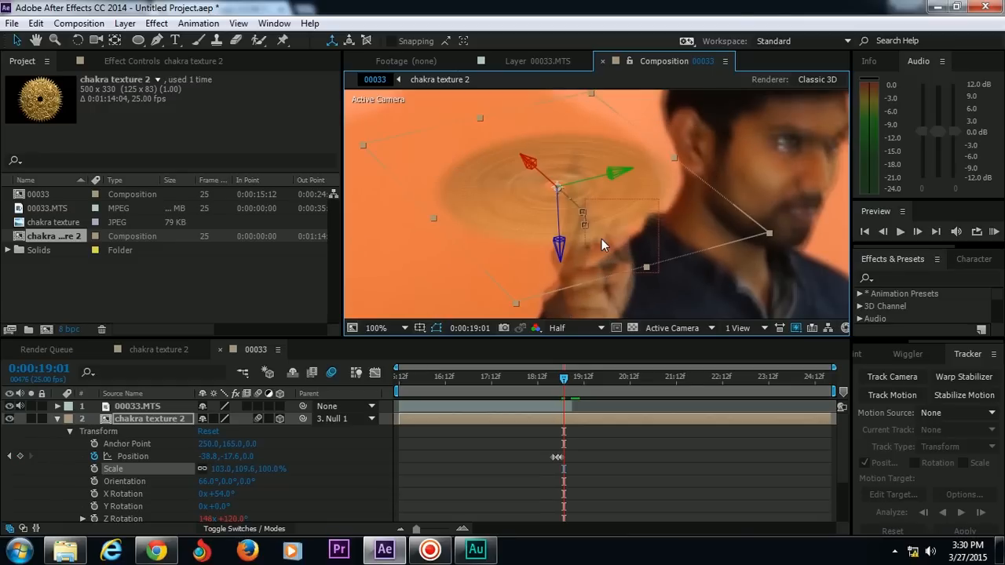
drag(587, 190, 615, 184)
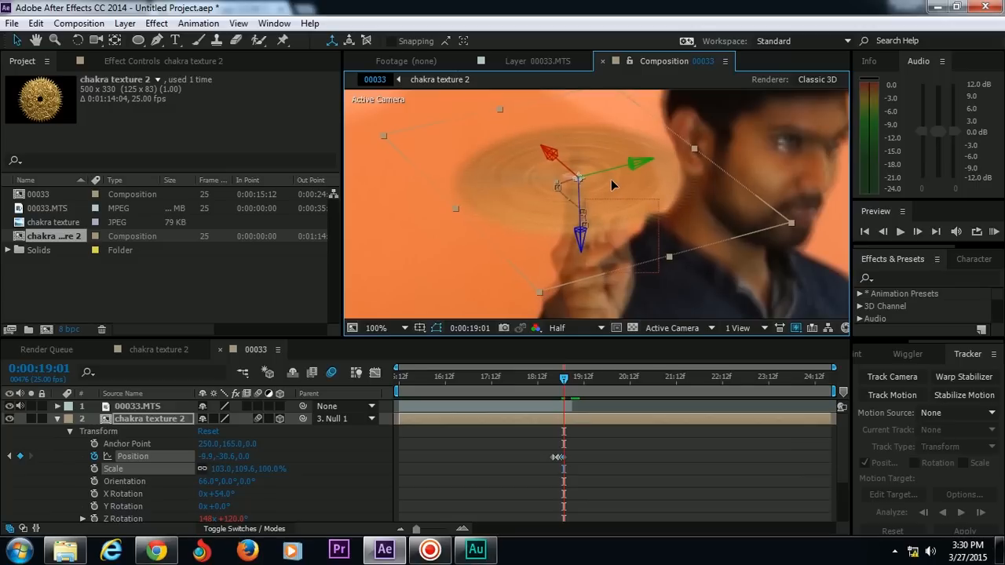
key(Page_Down)
drag(605, 193, 629, 195)
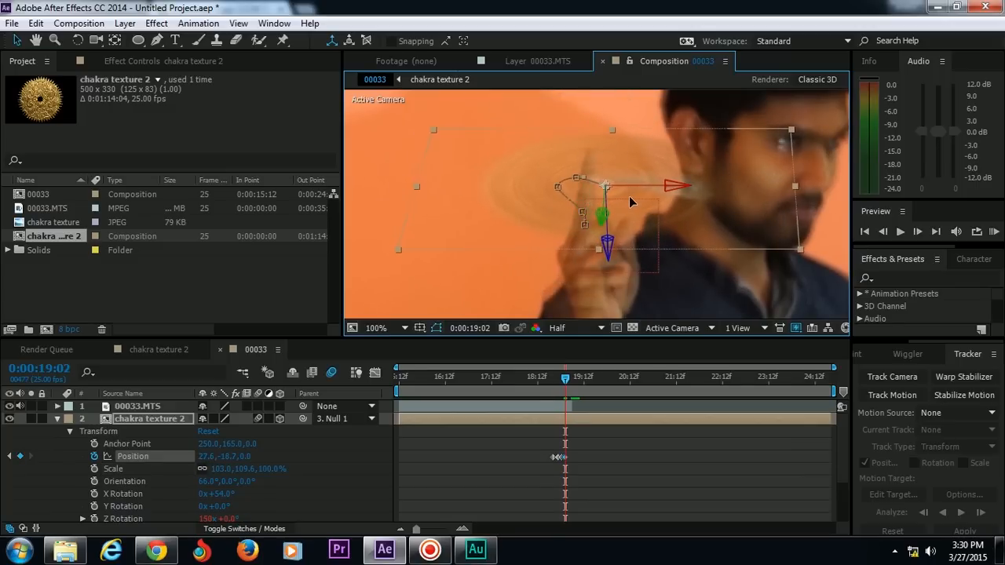
Reposition the chakra at 0:00:19:03, and at 0:00:19:04 bring it back to the finger at about -0.2, -10.6, 0.0
key(Page_Down)
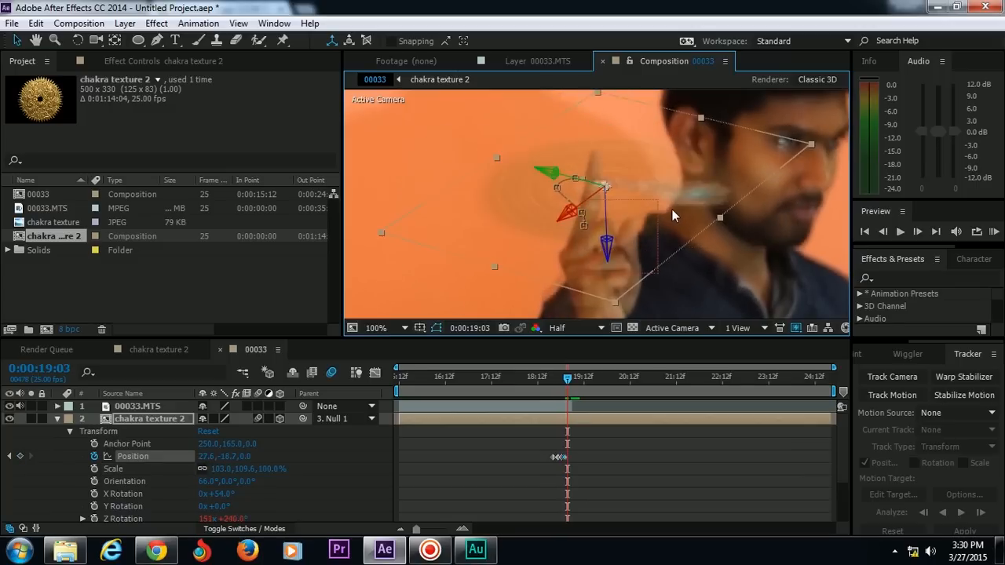
mouse_move(623, 171)
mouse_down()
mouse_move(646, 175)
mouse_move(606, 172)
mouse_up()
key(Page_Down)
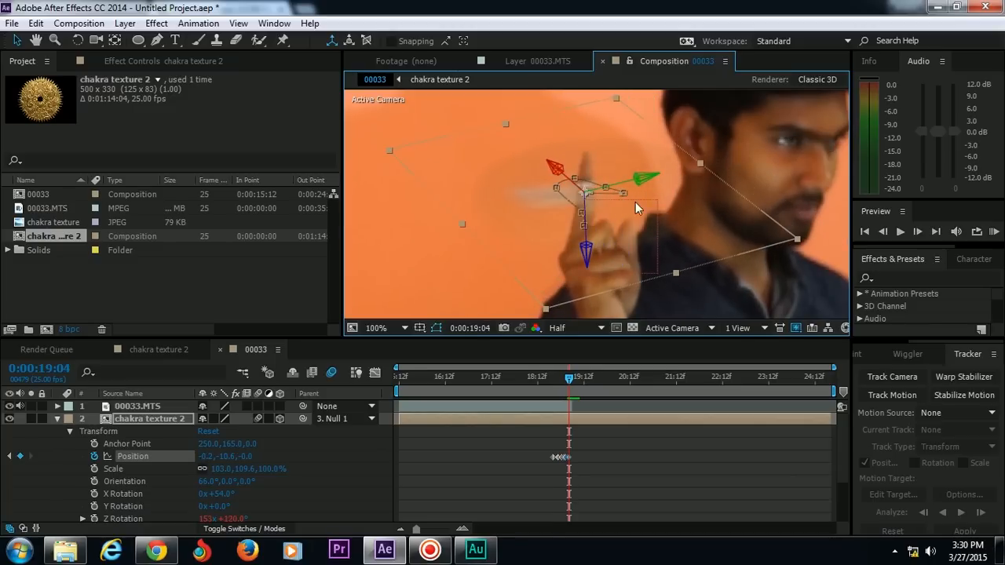
key(Page_Down)
Play the chakra's wobble and fade-out from 0:00:18:17, stop at 0:00:20:00 and go back to 0:00:18:19
click(547, 385)
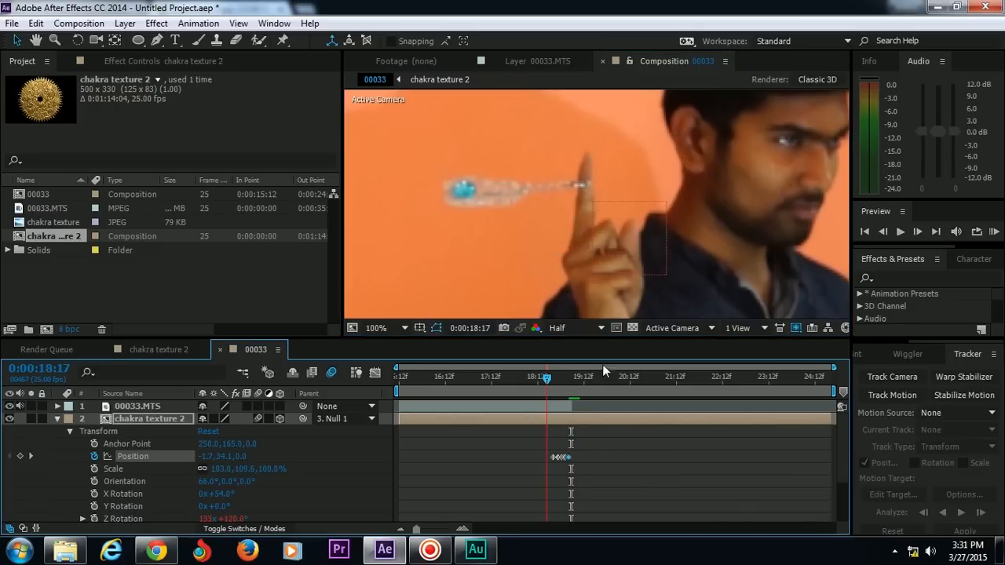
key(space)
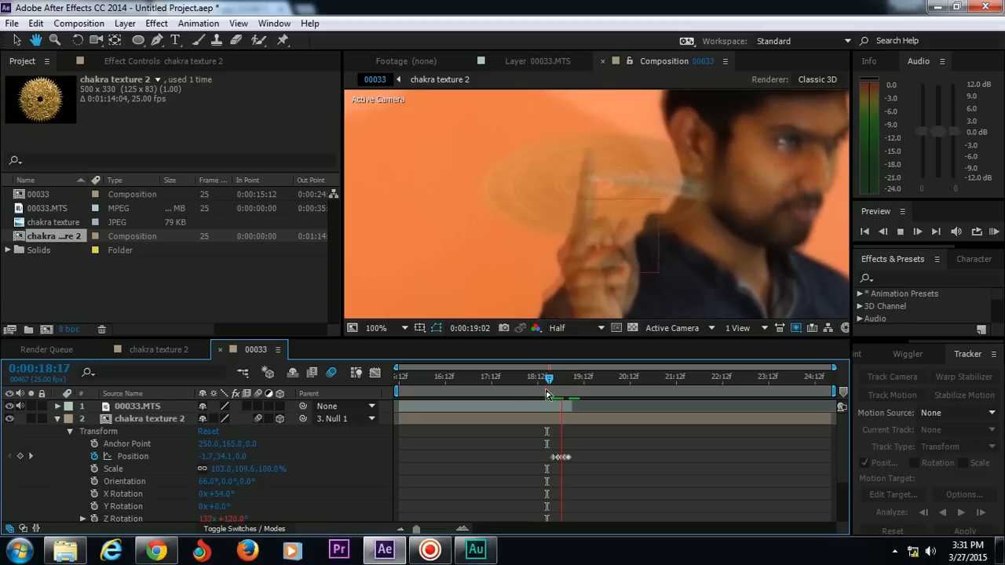
key(space)
key(space)
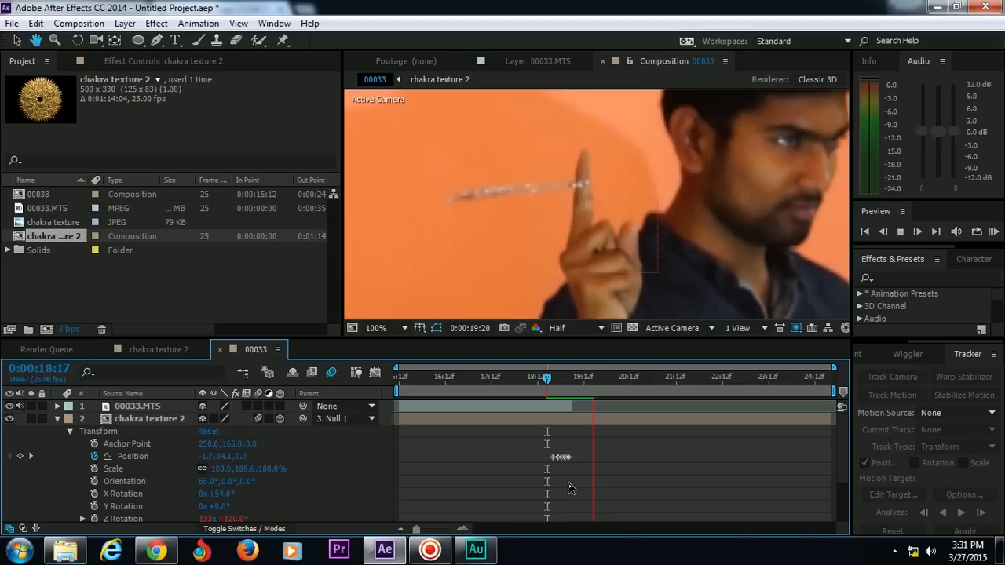
key(space)
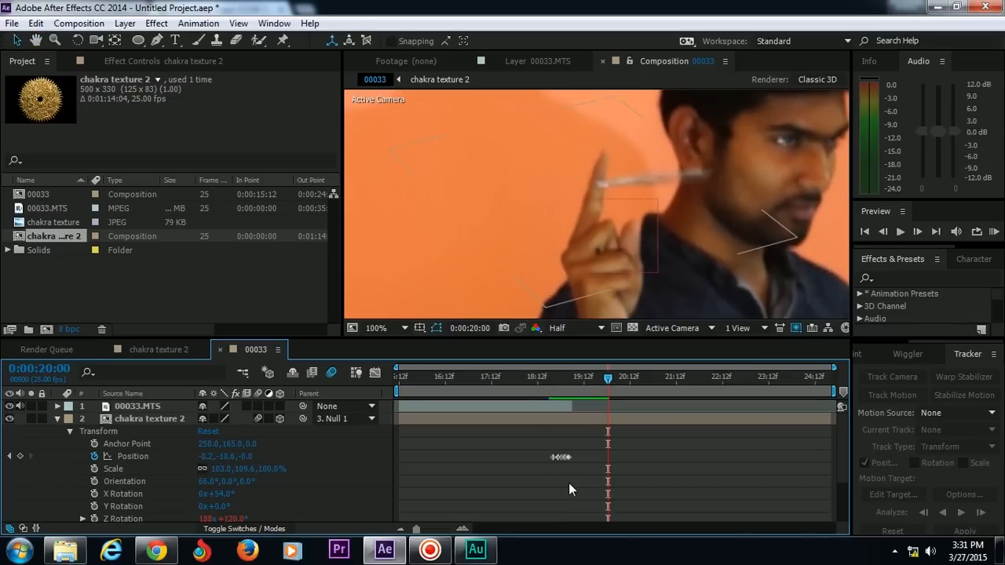
click(553, 383)
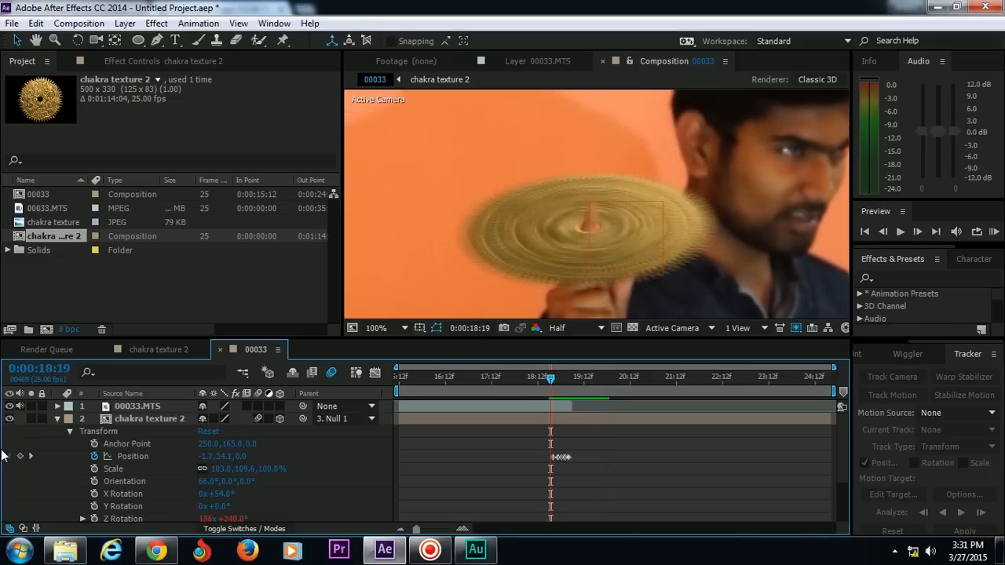
Collapse the chakra texture 2 layer's properties and select that layer in composition 00033
click(56, 418)
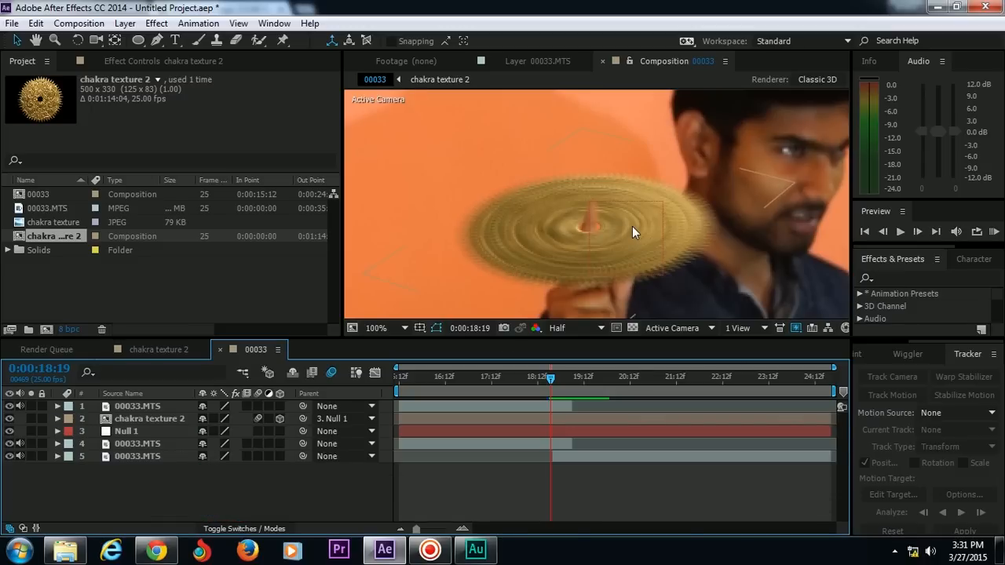
click(162, 420)
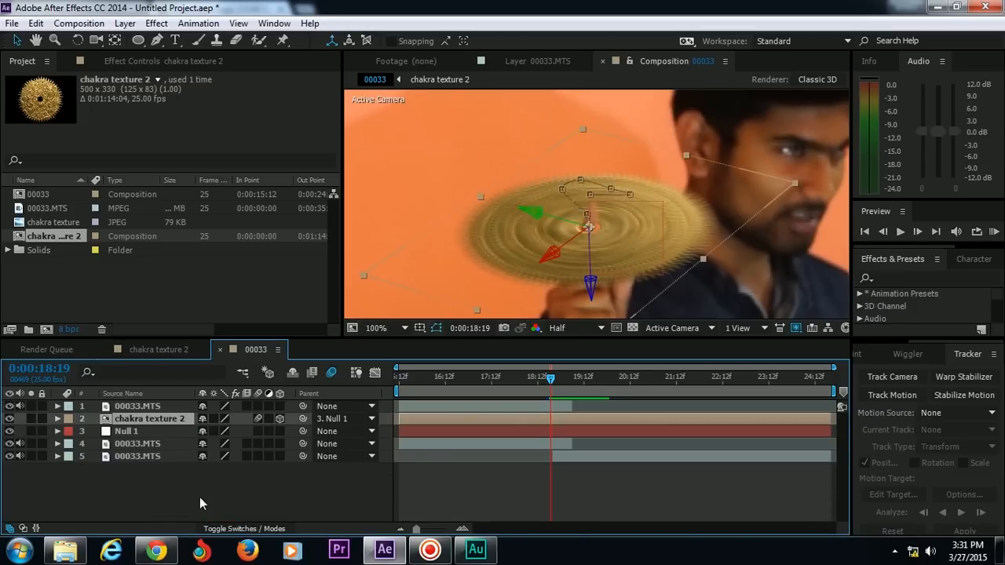
key(ctrl+d)
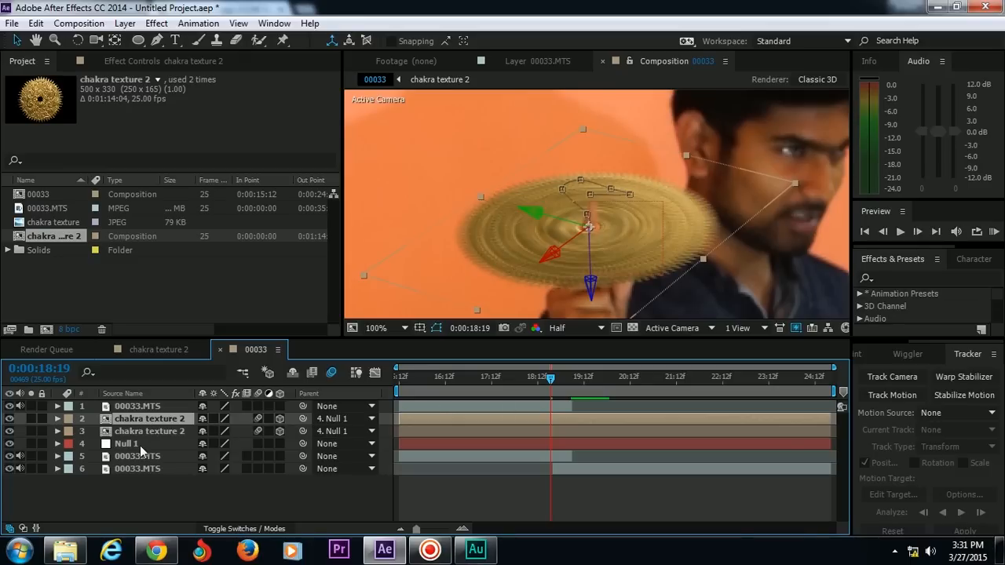
key(Delete)
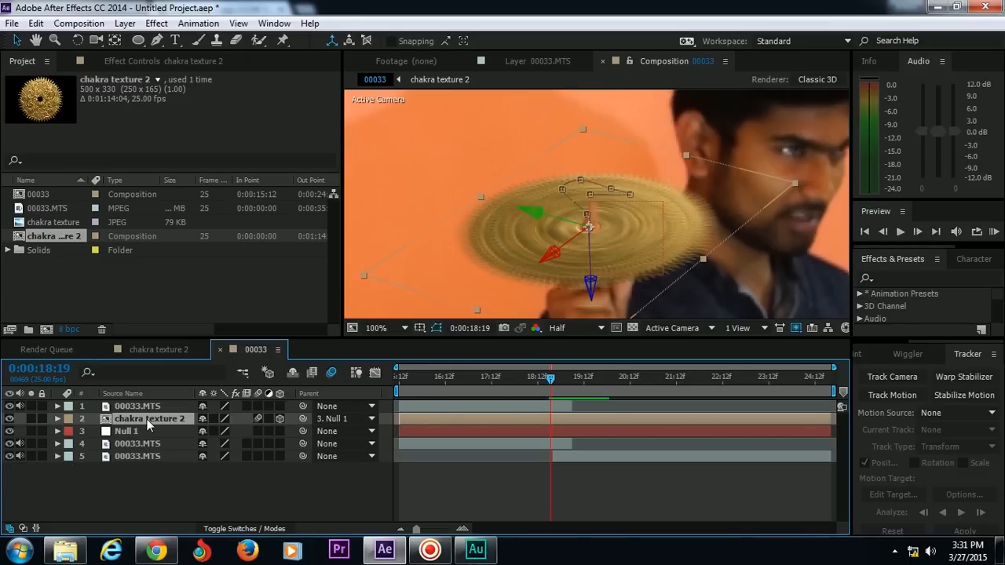
key(ctrl+d)
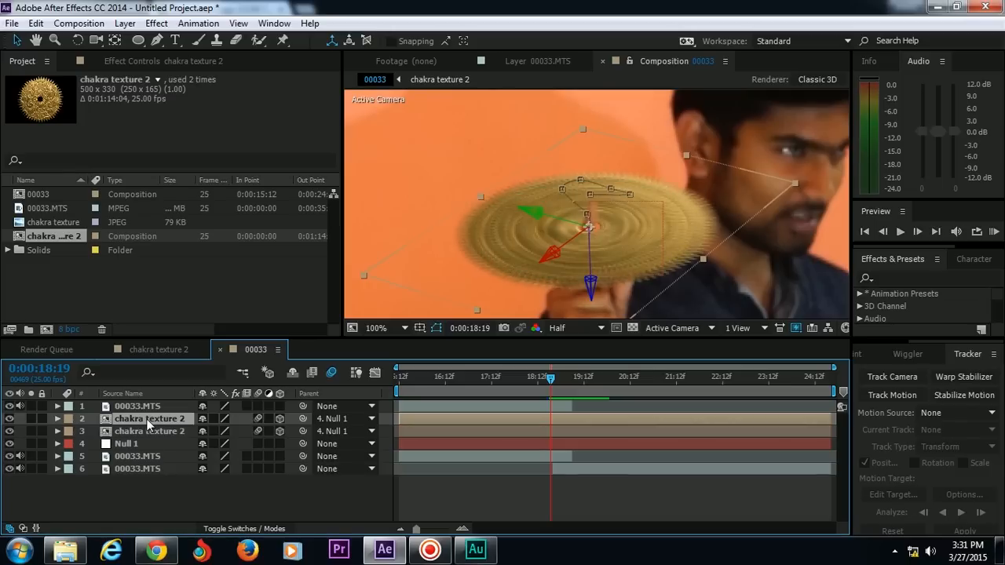
key(ctrl+z)
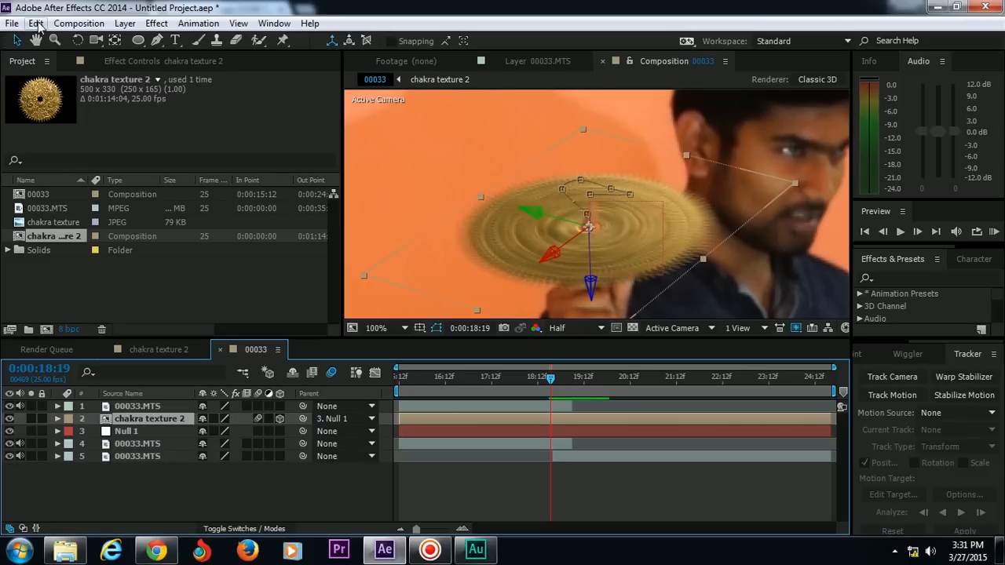
Duplicate the chakra texture 2 layer and apply Stylize Glow to the upper copy, with glow radius 101.0 and intensity 1.7
click(36, 23)
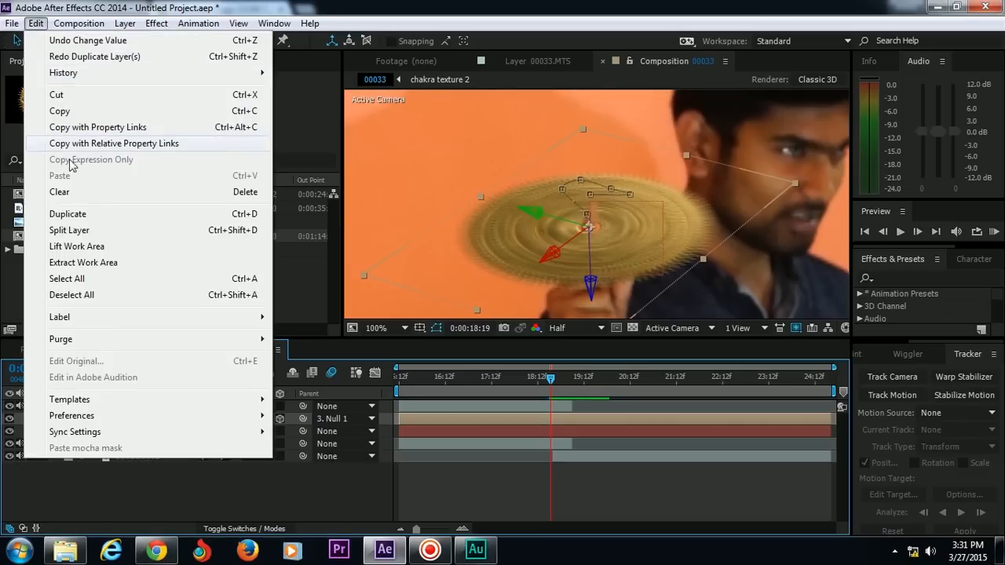
click(75, 217)
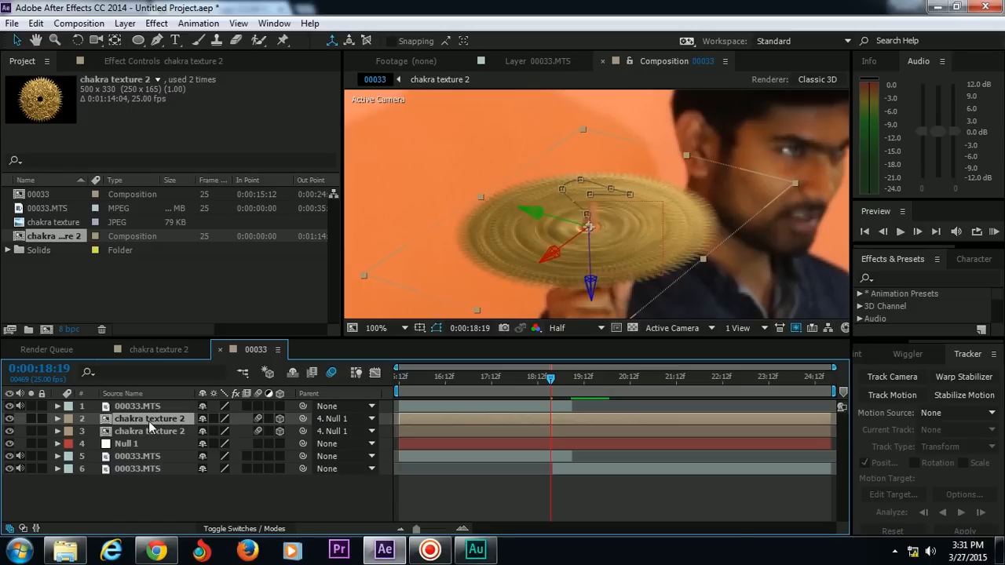
click(158, 26)
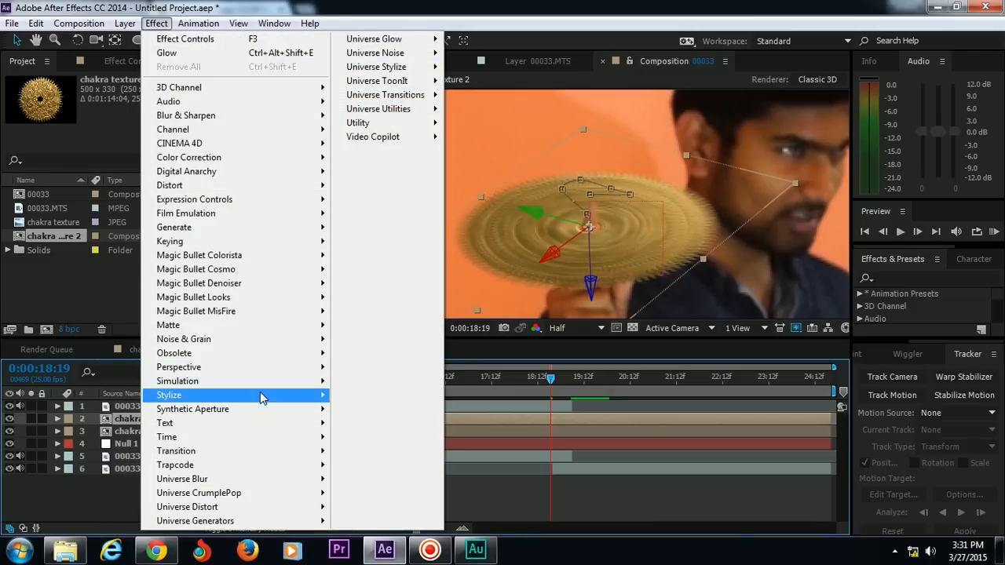
mouse_move(262, 397)
click(390, 265)
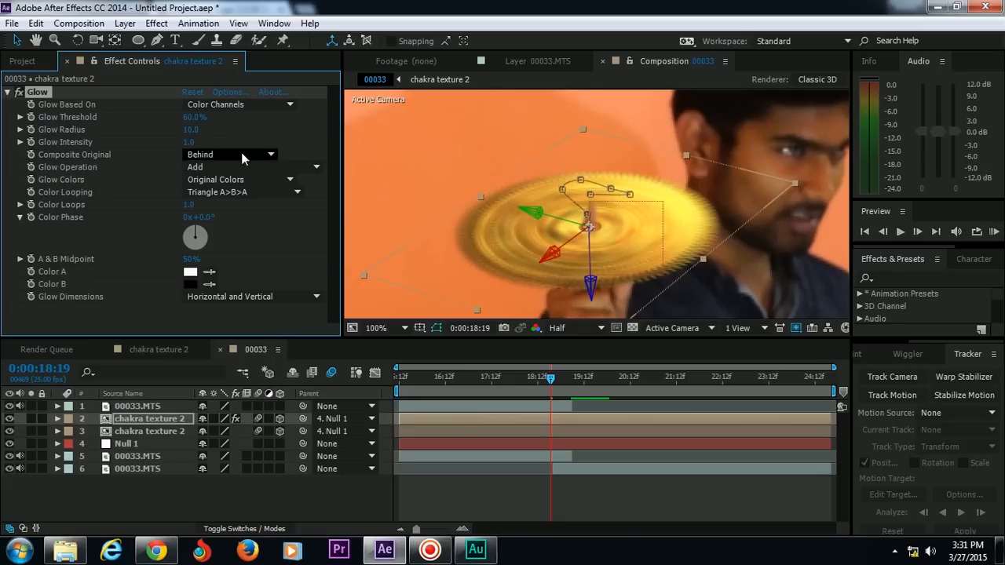
drag(191, 135, 254, 128)
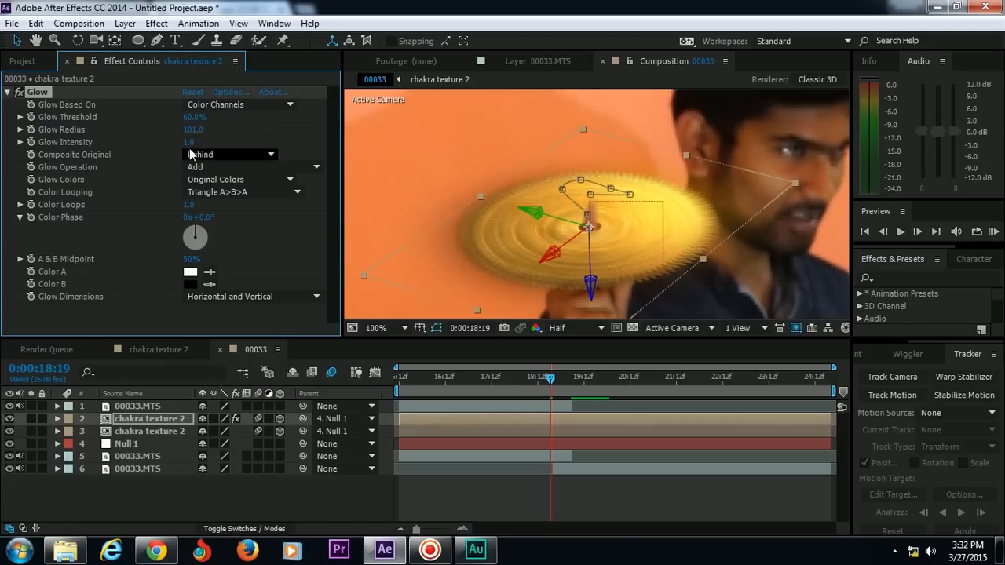
drag(189, 142, 234, 135)
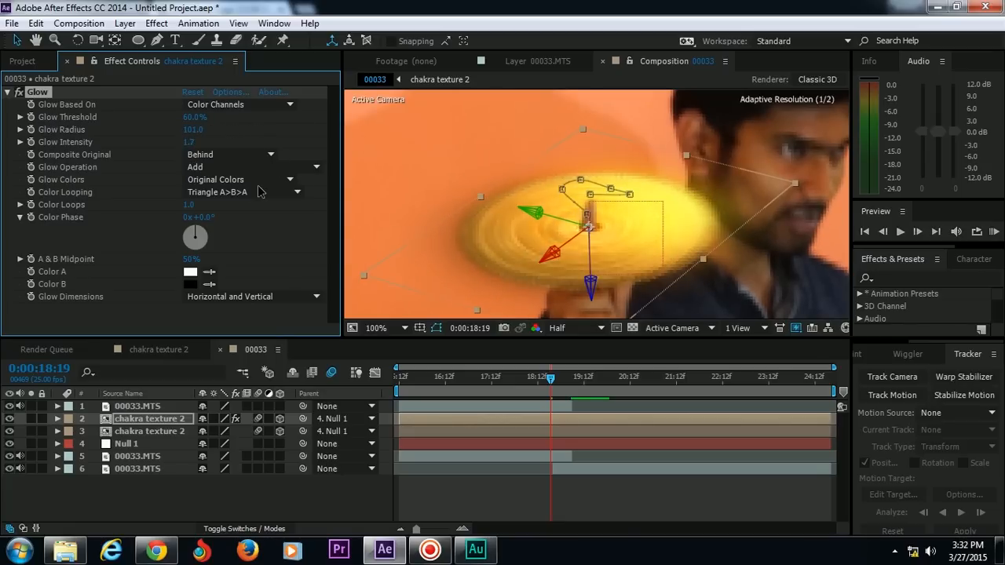
Set the blending mode of the glowing upper chakra texture 2 layer to Screen
click(173, 408)
click(254, 523)
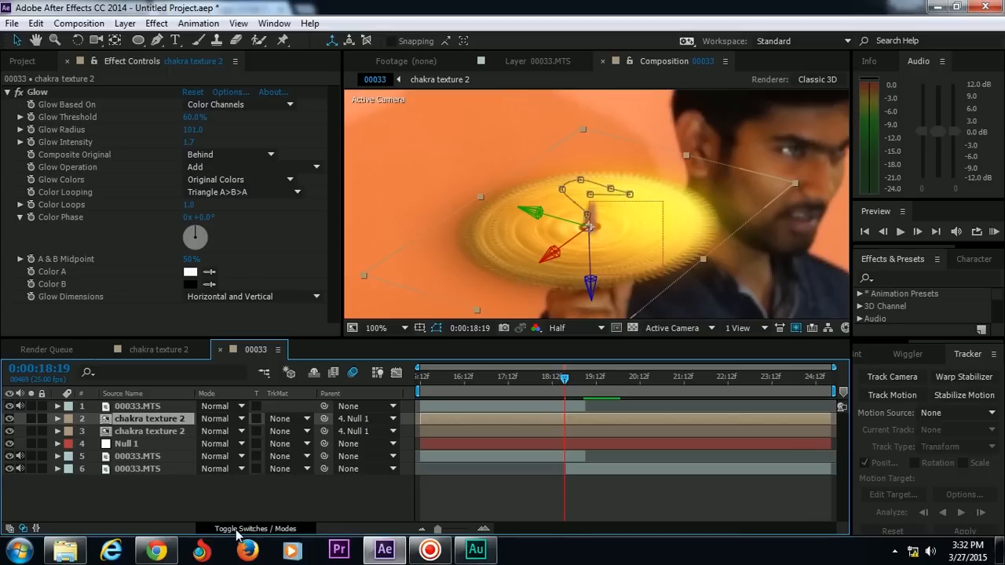
click(239, 529)
click(239, 529)
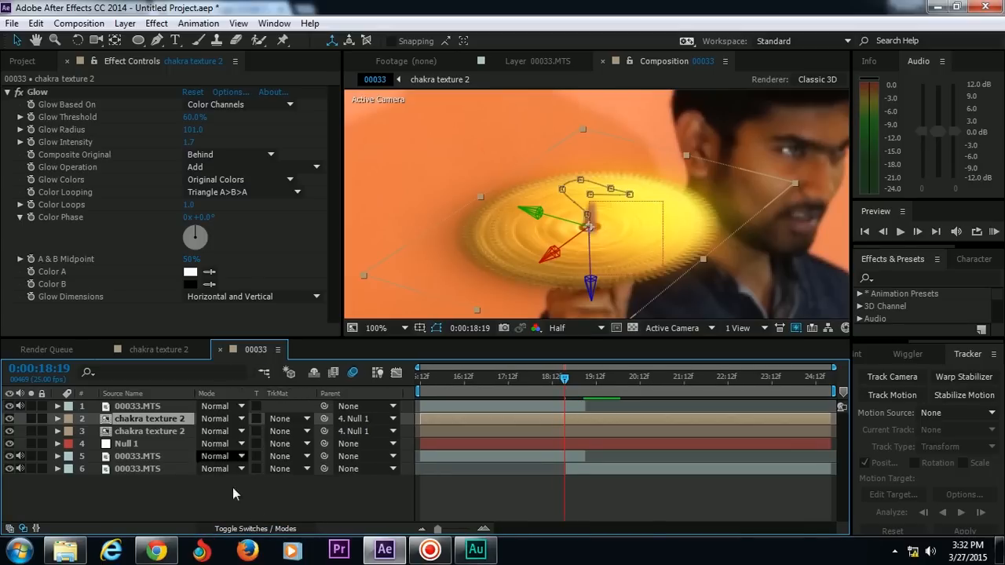
click(228, 422)
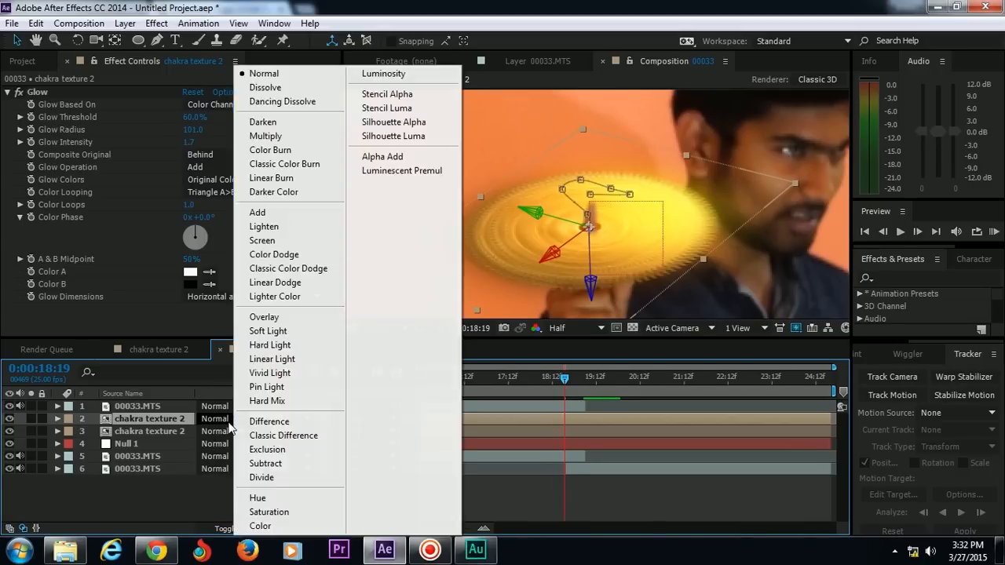
click(306, 241)
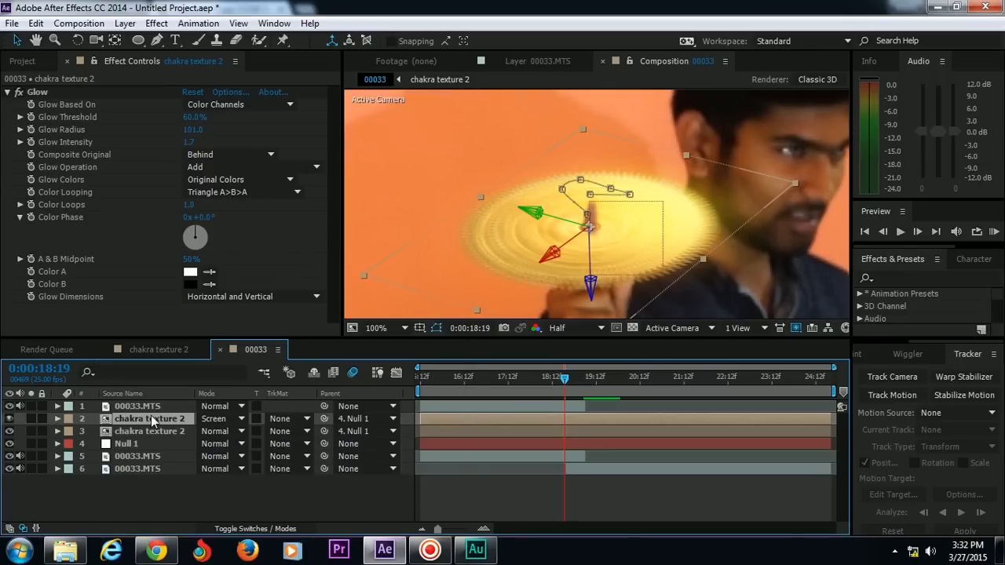
Reveal the glowing chakra copy's opacity and set its keyframe at 0:00:18:20 to 69%
key(t)
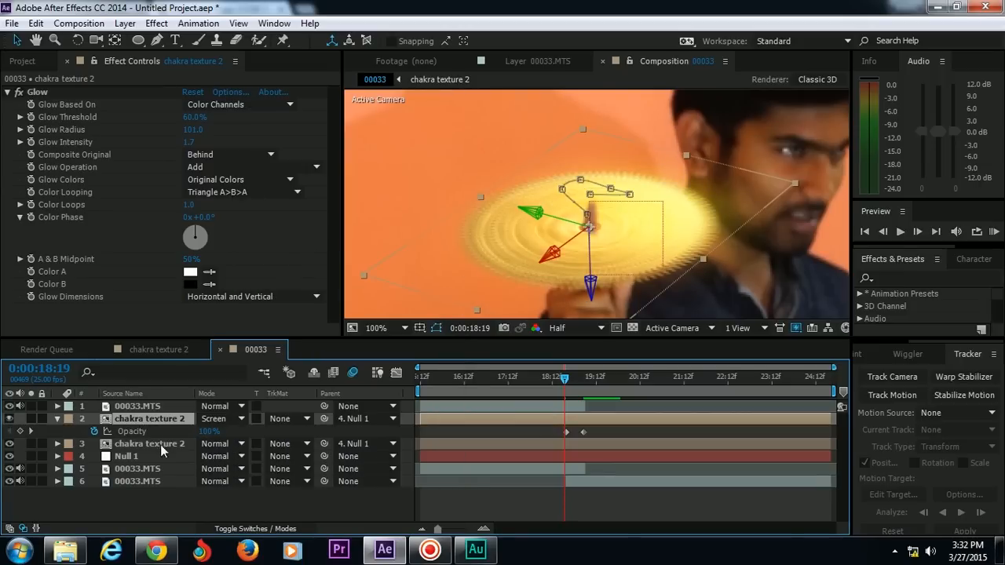
click(214, 435)
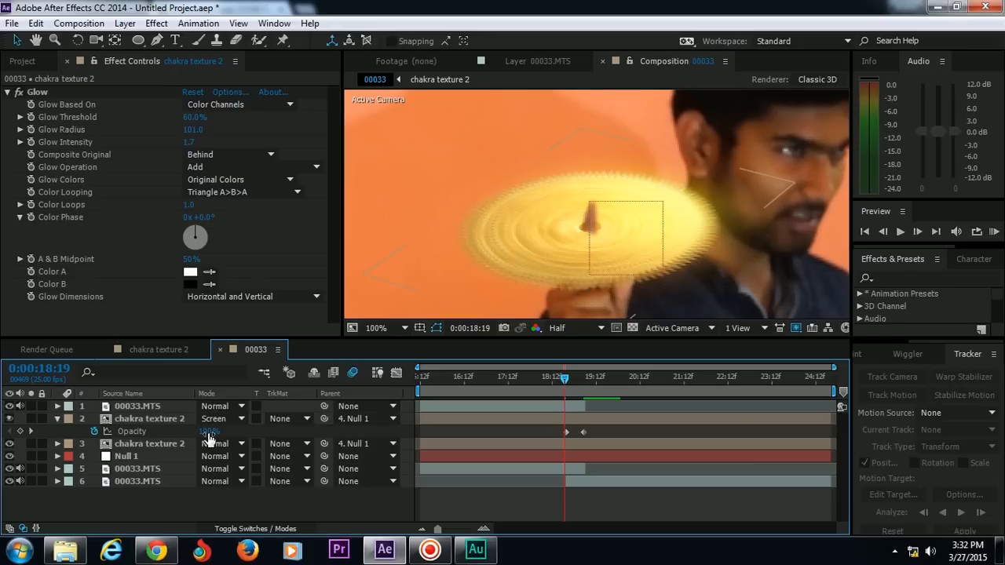
click(568, 386)
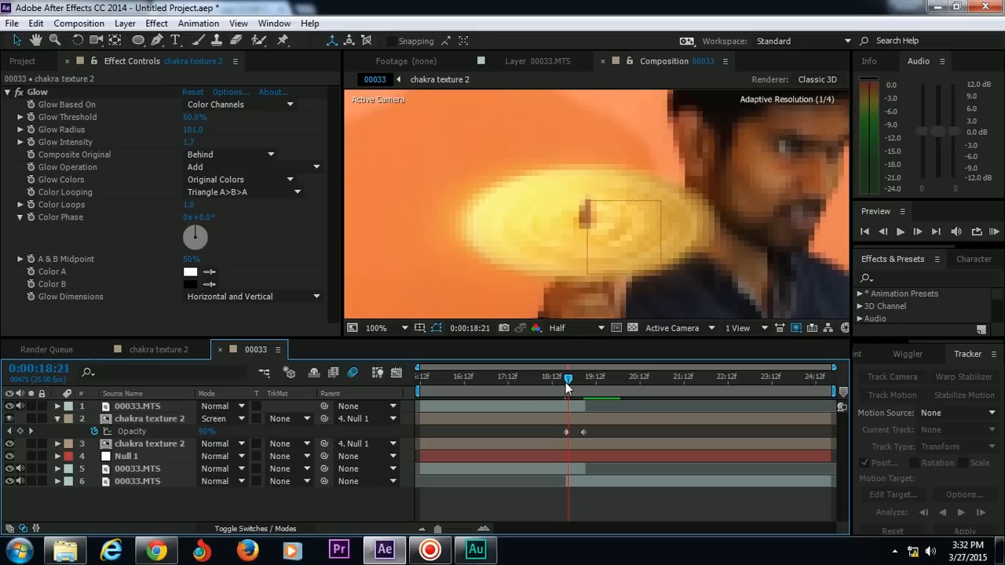
click(565, 386)
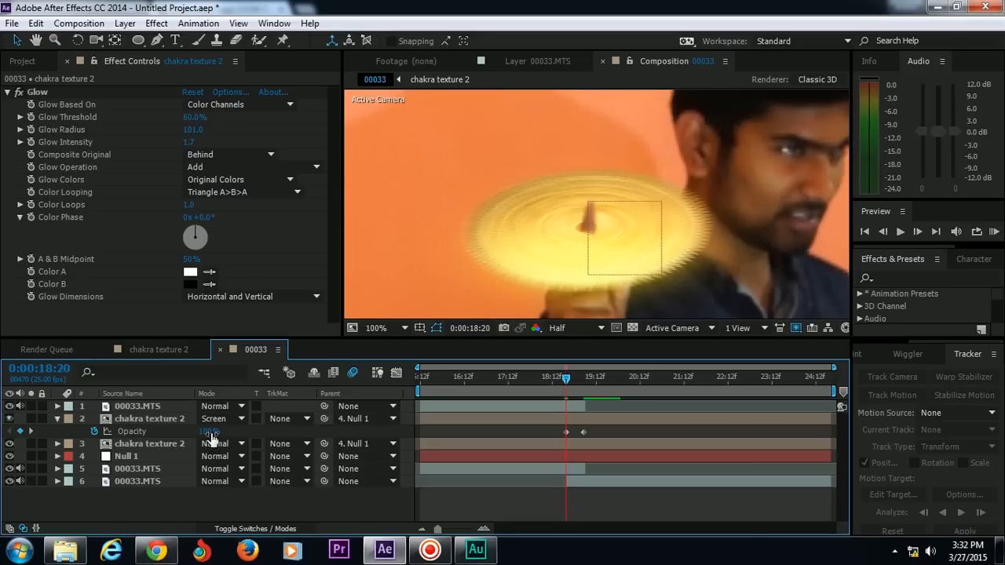
mouse_move(205, 431)
mouse_down()
mouse_move(189, 438)
mouse_move(200, 442)
mouse_up()
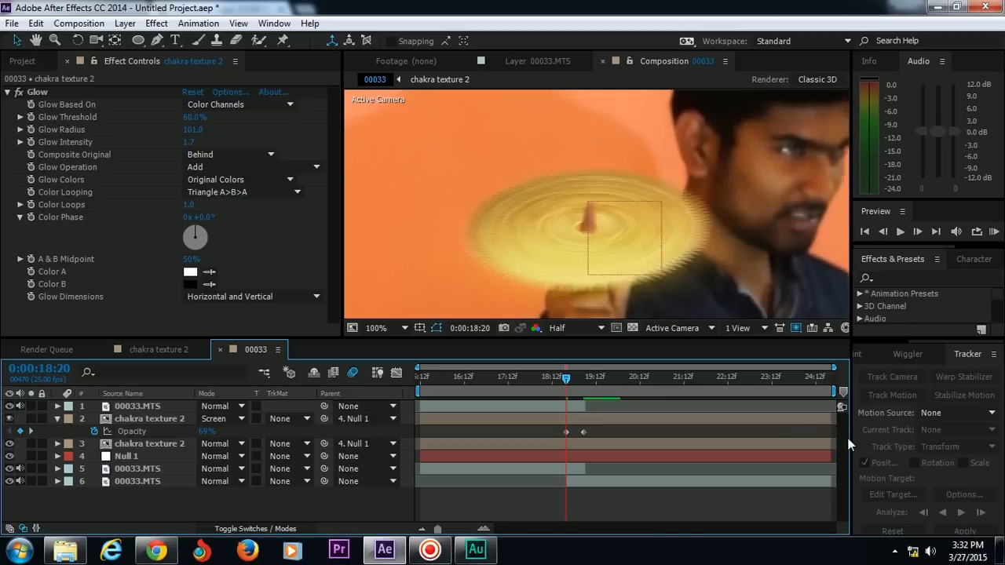
Play the glowing chakra's fade-out from 0:00:18:20, then go back to 0:00:17:22
key(space)
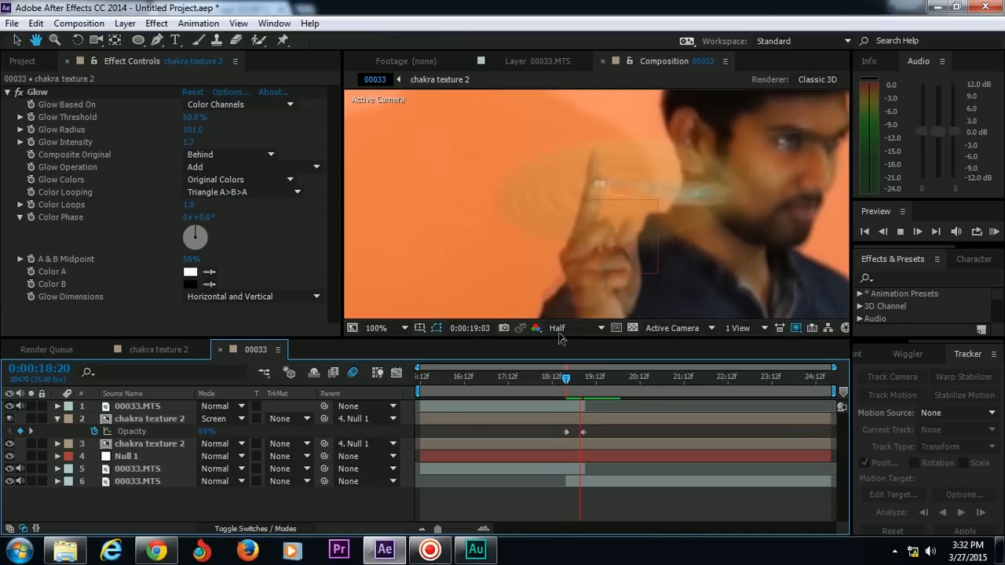
click(568, 385)
drag(562, 388, 529, 387)
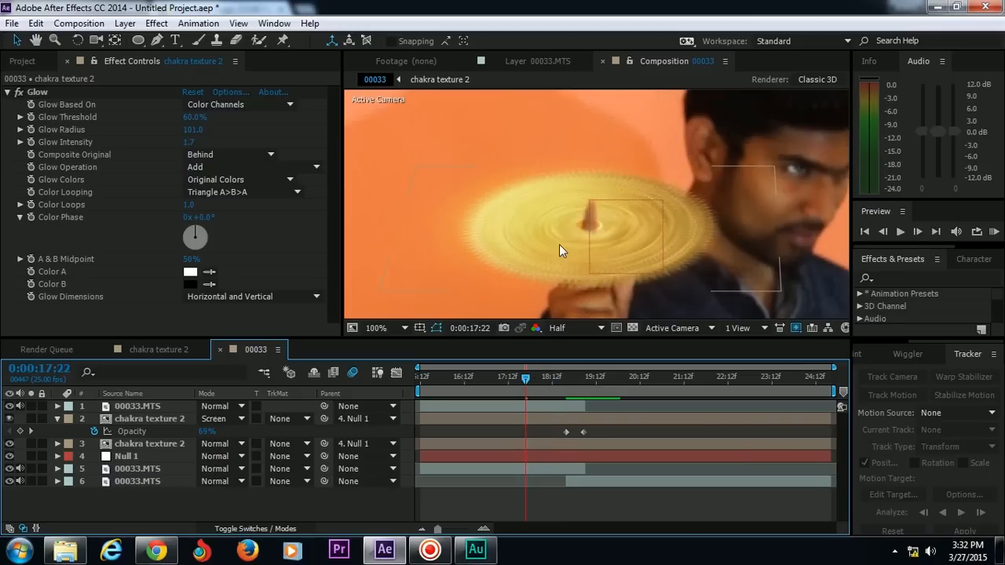
At 0:00:15:12, draw a closed teardrop-shaped mask over the man's cheek on the 00033.MTS layer directly below Null 1
drag(702, 221, 597, 259)
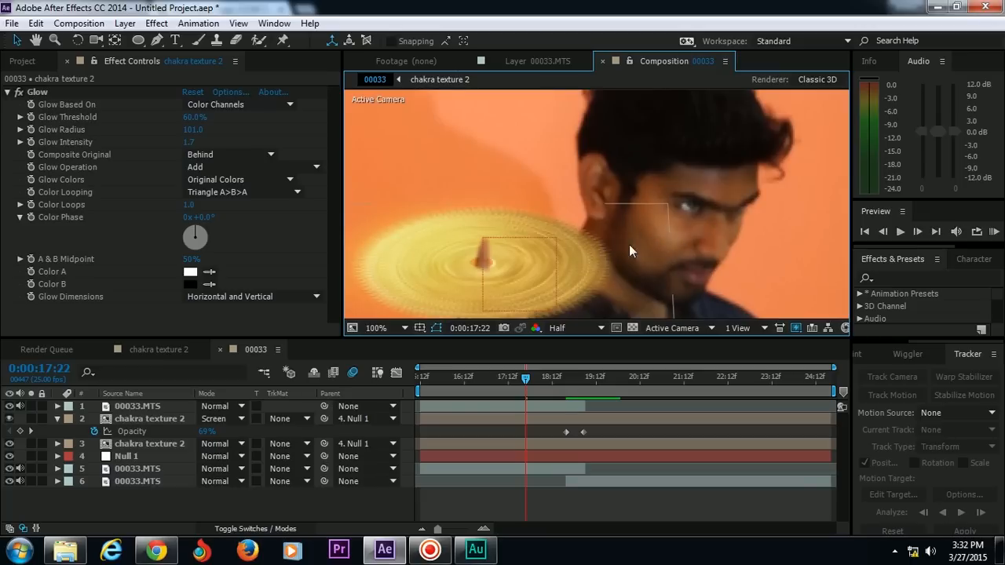
click(136, 468)
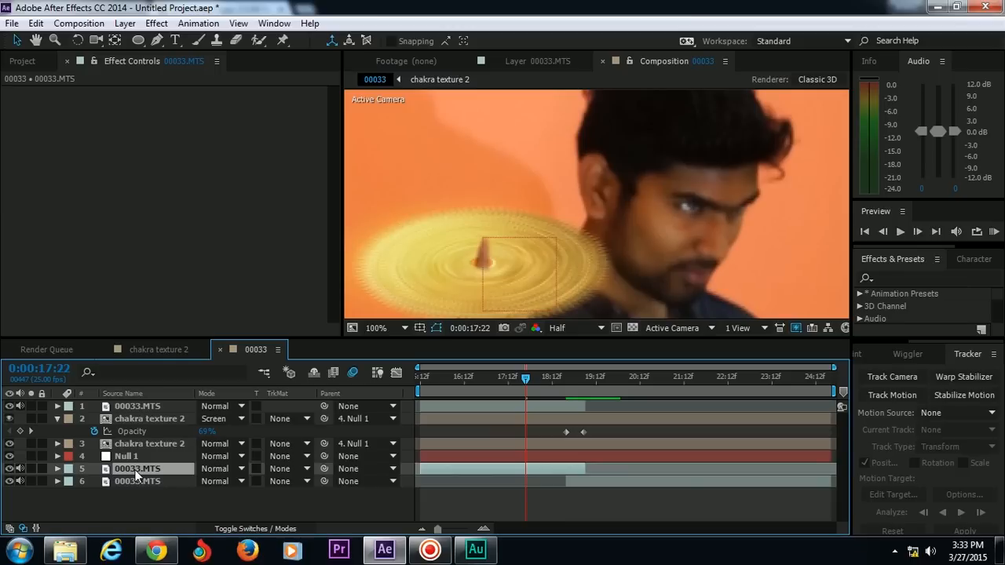
click(416, 377)
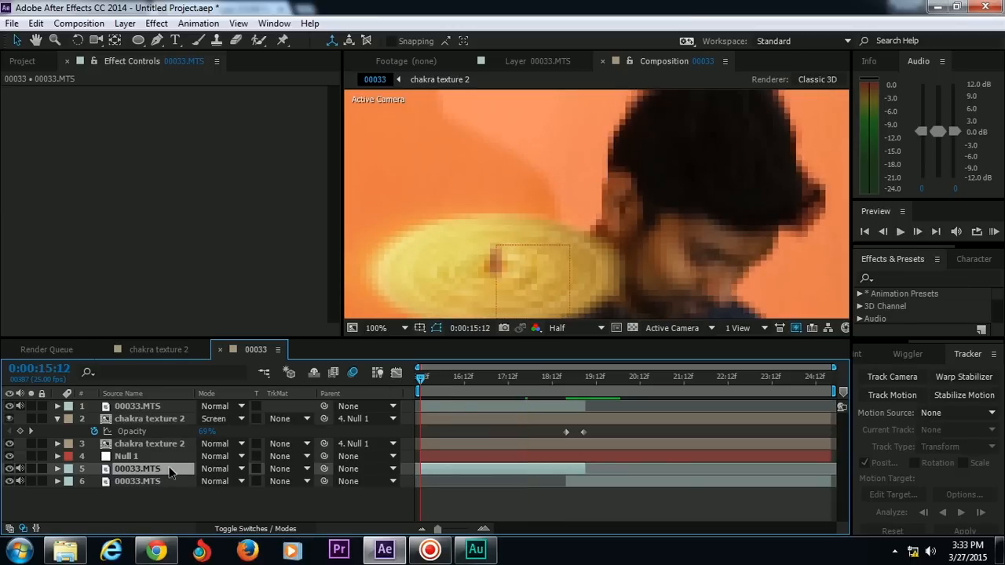
click(157, 40)
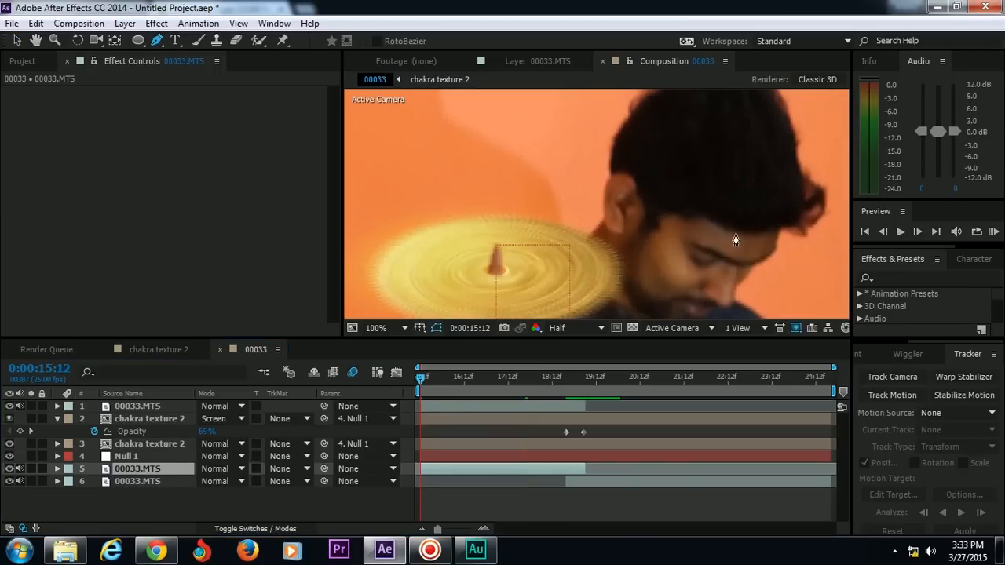
click(658, 231)
mouse_move(630, 285)
mouse_down()
mouse_move(639, 299)
mouse_move(685, 274)
mouse_move(691, 245)
mouse_up()
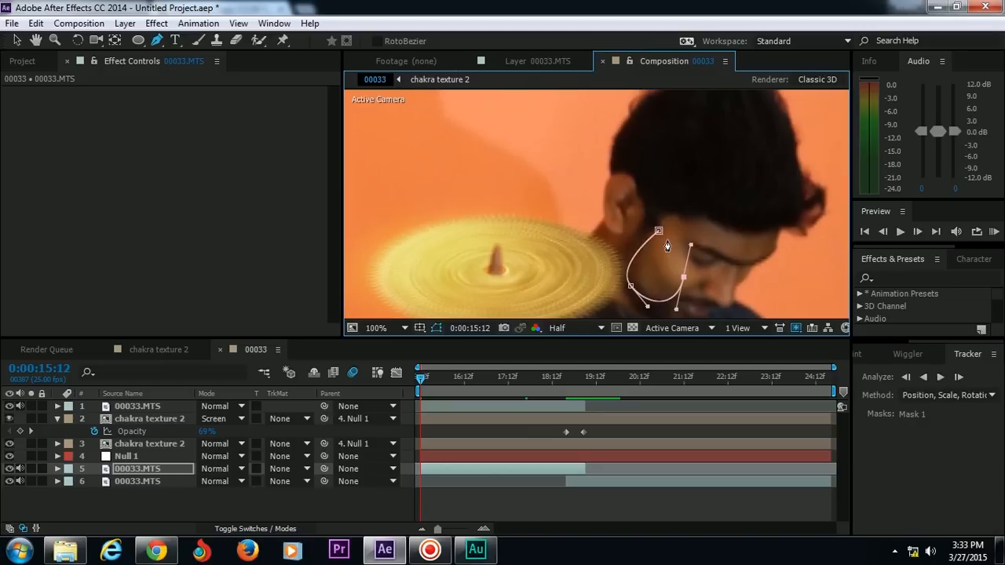
click(658, 231)
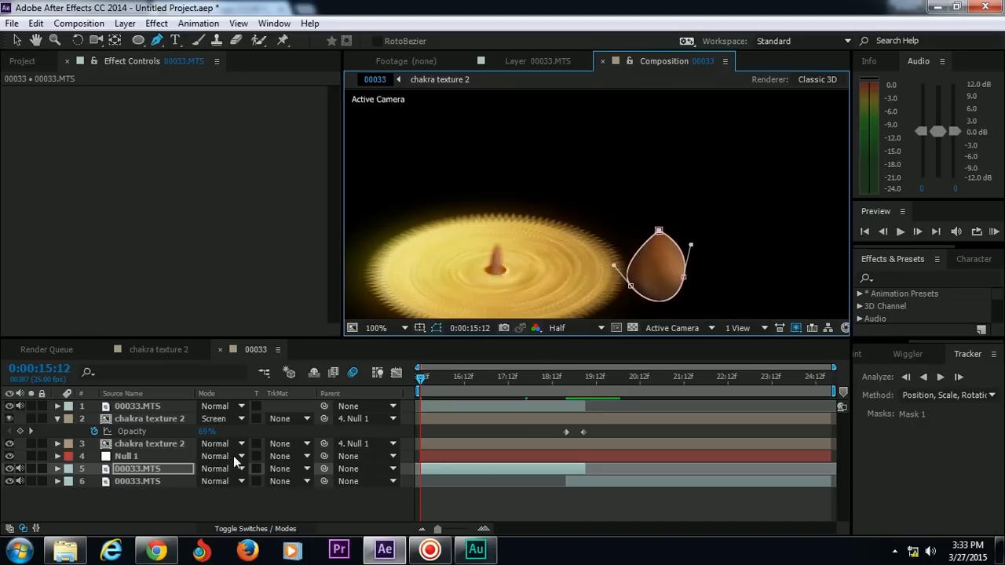
Reveal the cheek mask on the 00033.MTS layer below Null 1 and set its mask mode to None
click(161, 471)
key(m)
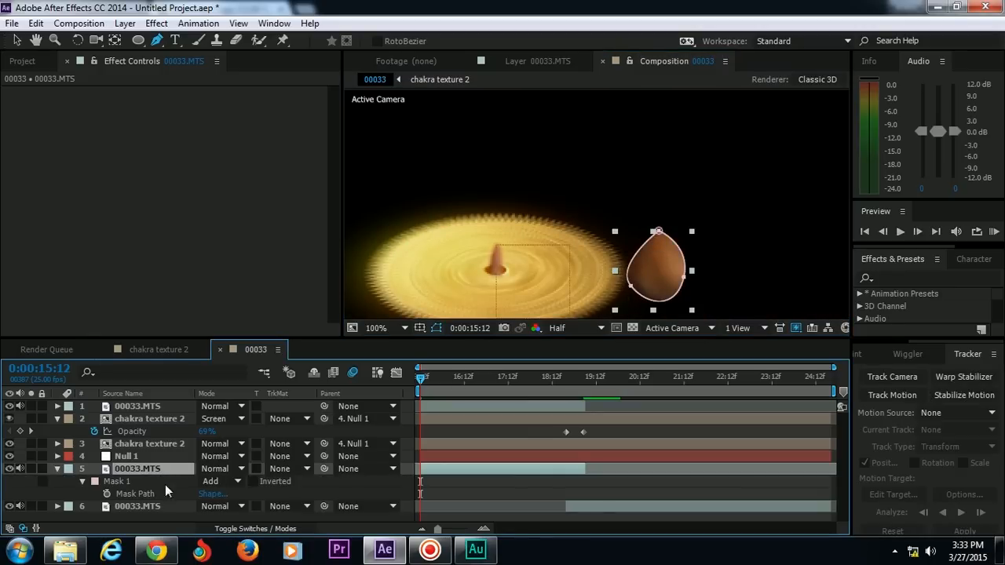
click(226, 478)
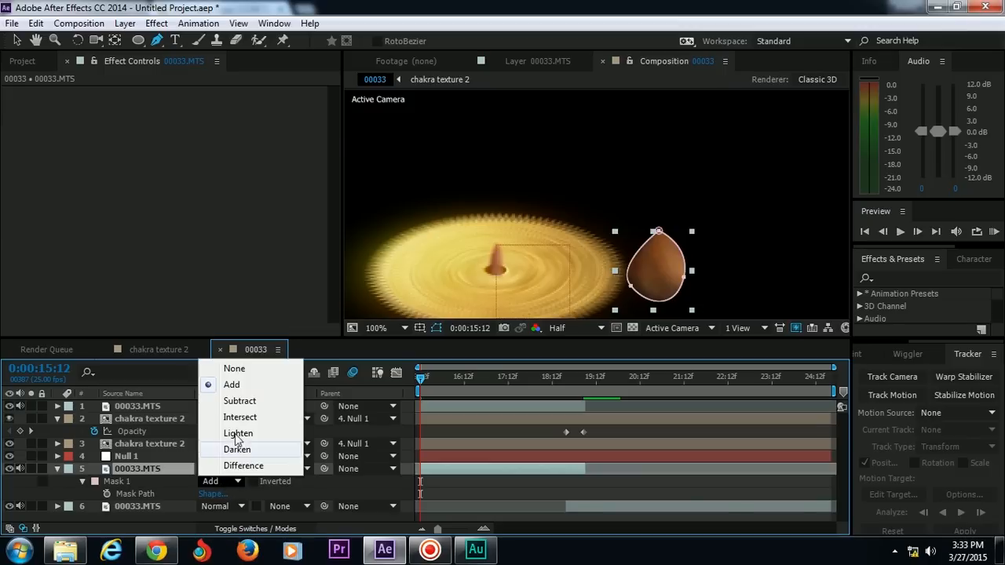
click(232, 367)
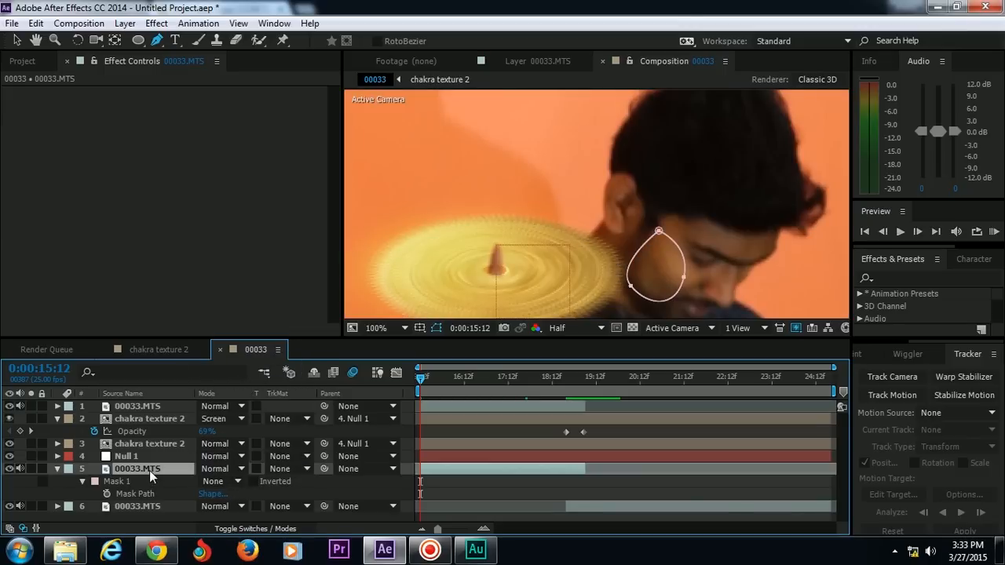
Track Mask 1 forward from 0:00:15:12 to 0:00:19:06 by position, scale and rotation, then return to 0:00:15:12
click(117, 482)
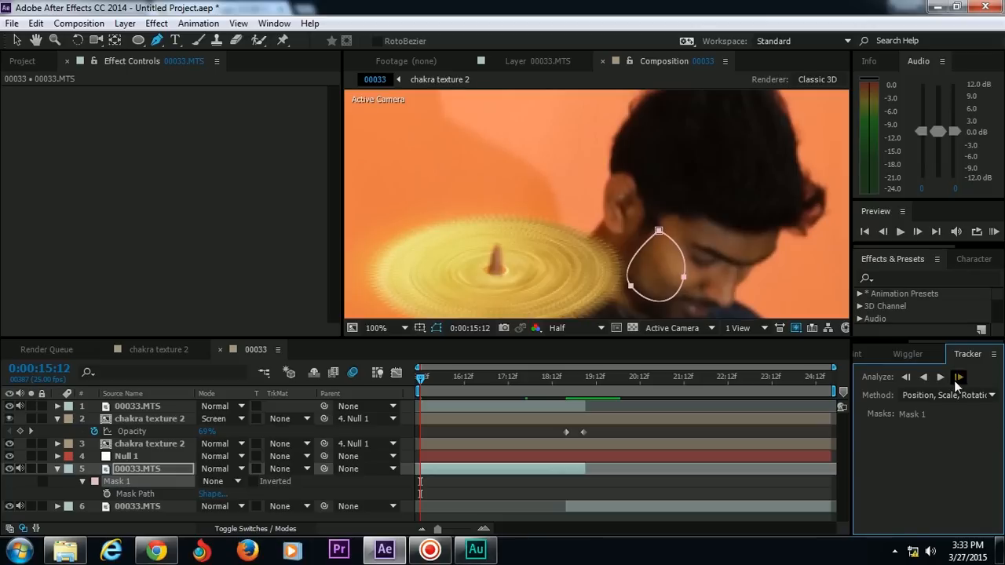
click(940, 378)
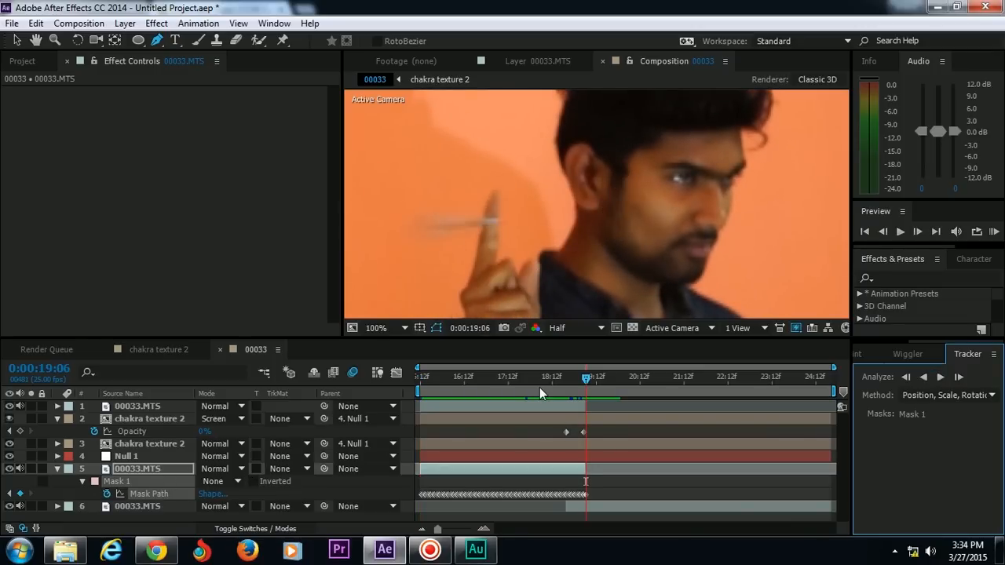
drag(539, 387, 421, 378)
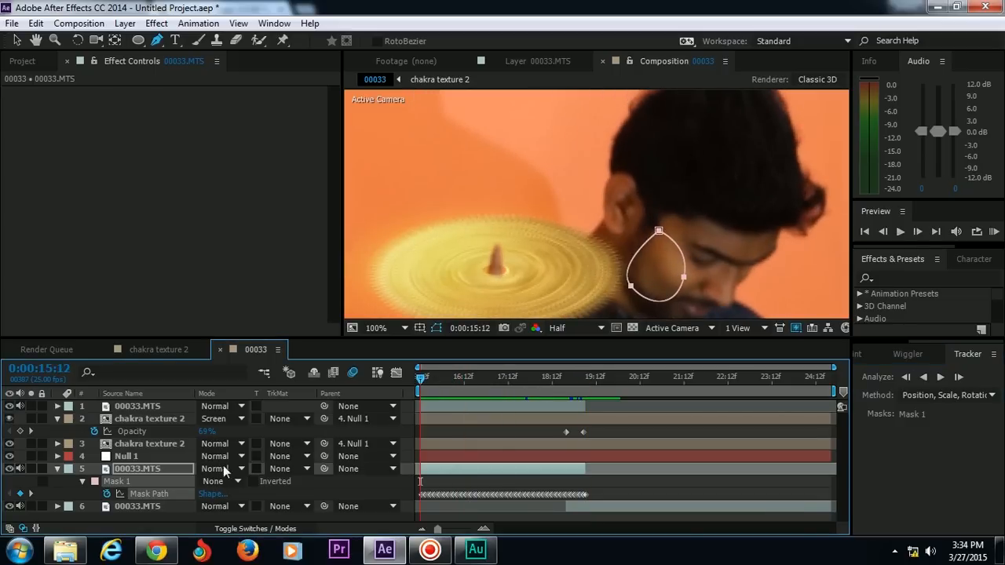
Copy all the tracked Mask Path keyframes of Mask 1 on the 00033.MTS layer below Null 1
click(152, 495)
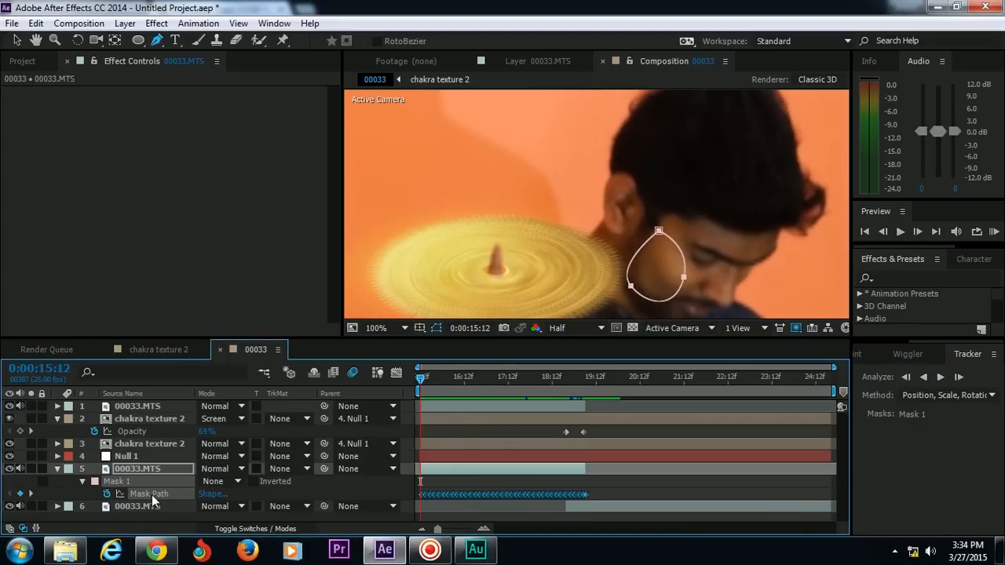
click(37, 23)
click(59, 110)
Create a 1920 x 1080 px solid above the masked 00033.MTS layer, sampling its color from the yellow chakra
click(124, 22)
click(438, 218)
key(ctrl+y)
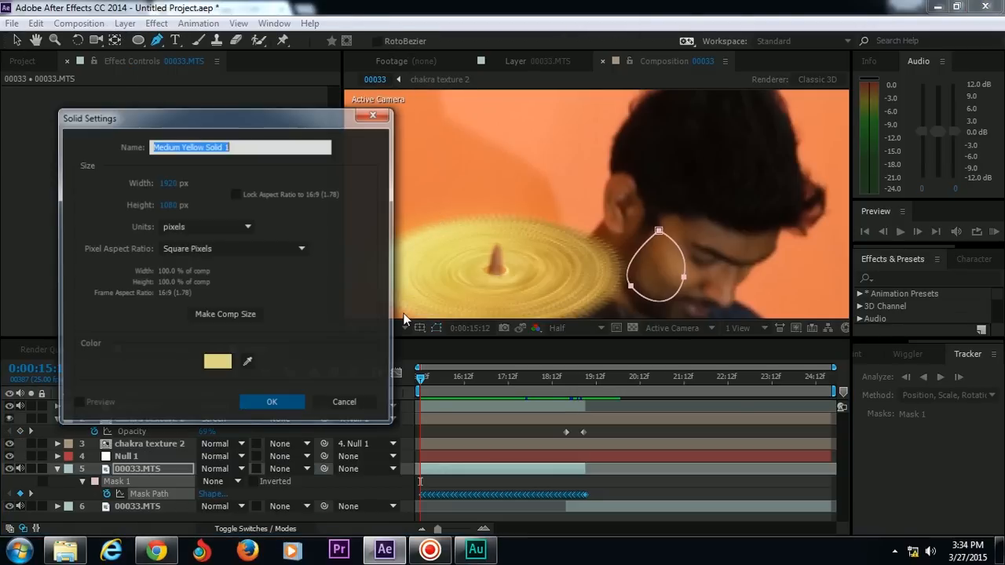
drag(216, 124, 185, 84)
click(216, 323)
click(434, 265)
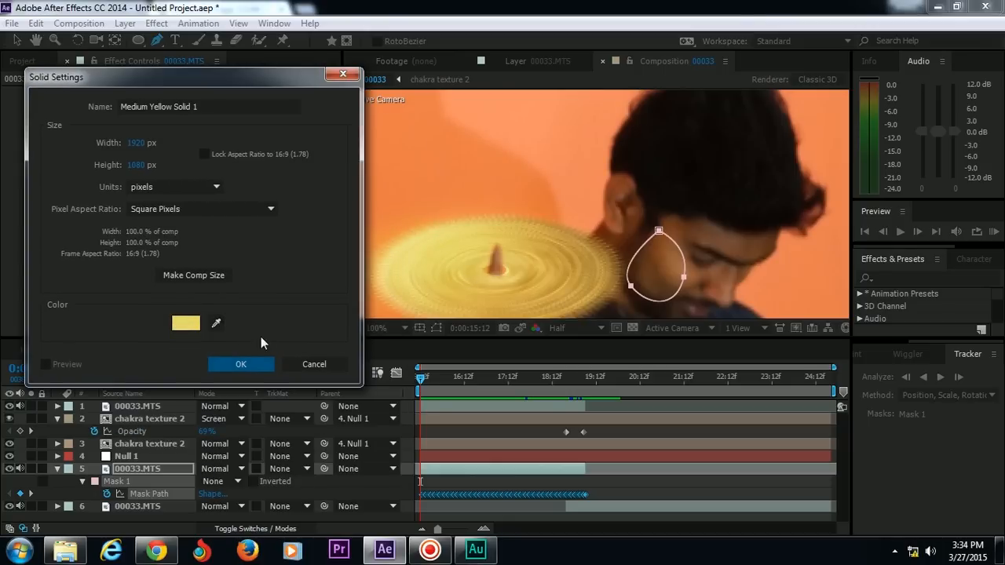
click(250, 365)
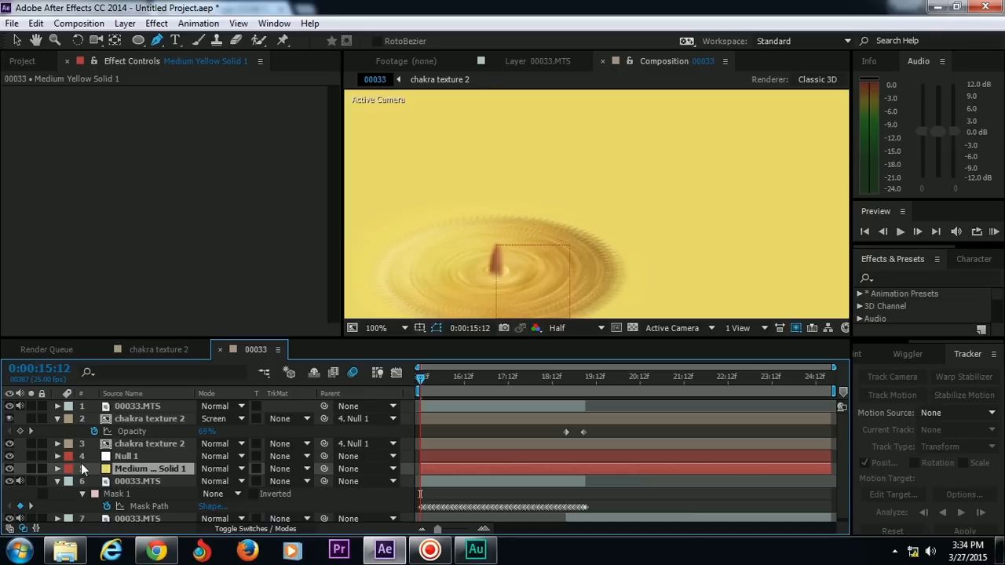
Paste the copied Mask Path keyframes onto the yellow solid at 0:00:15:12
click(149, 465)
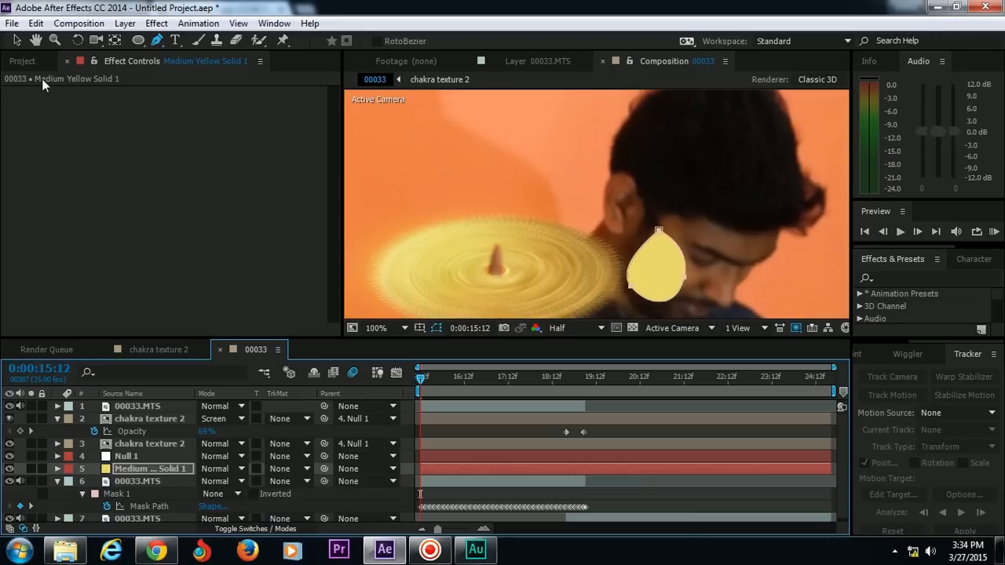
click(36, 23)
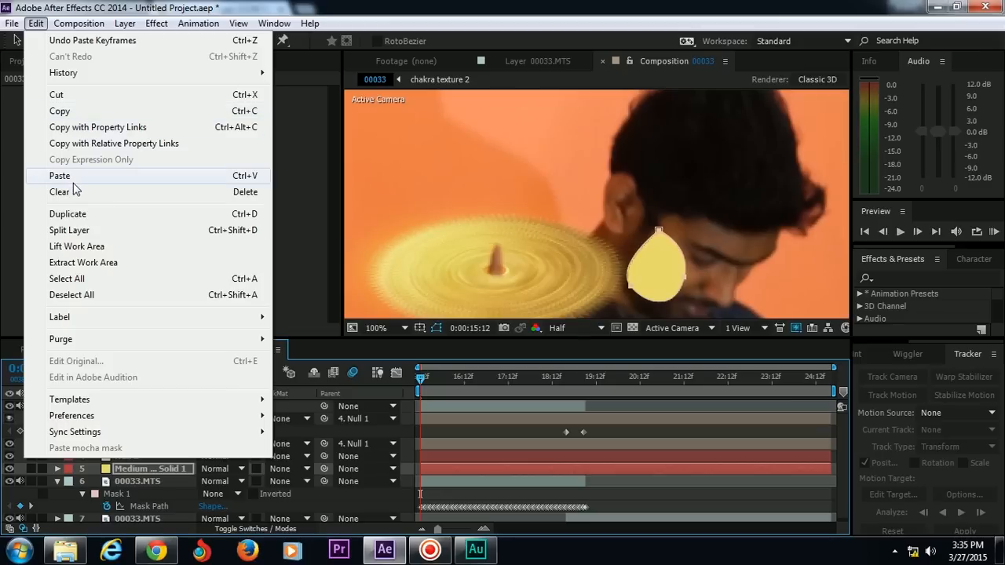
click(650, 259)
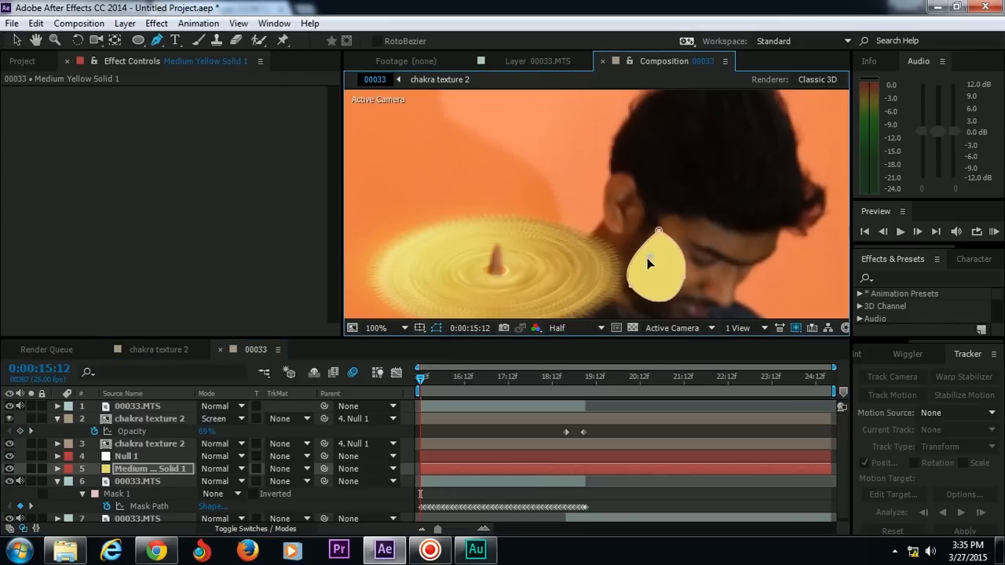
Reveal Mask 1 on the yellow solid and set its Mask Feather to 69 pixels
click(136, 469)
key(m)
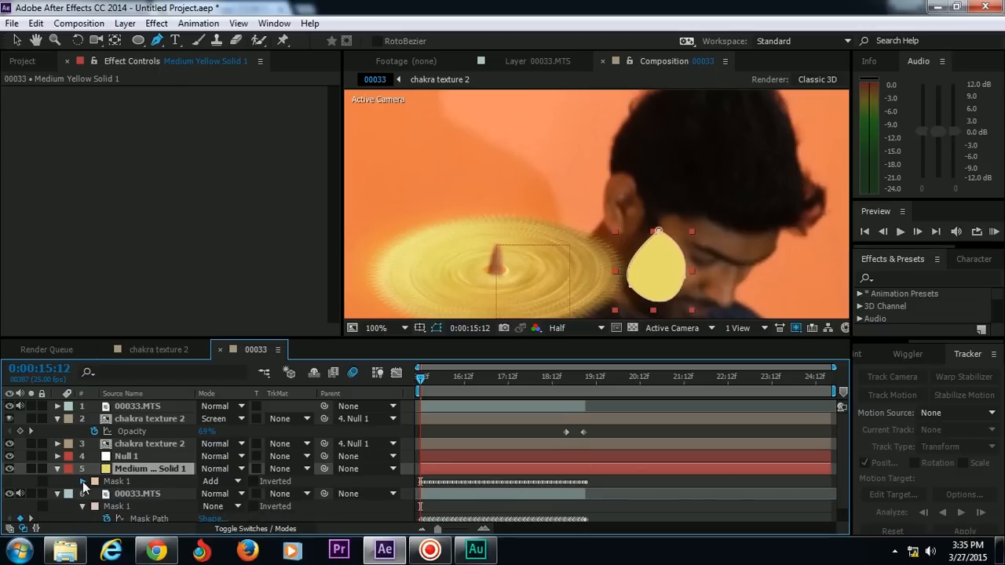
click(84, 482)
mouse_move(233, 496)
mouse_down()
mouse_move(276, 495)
mouse_move(251, 490)
mouse_up()
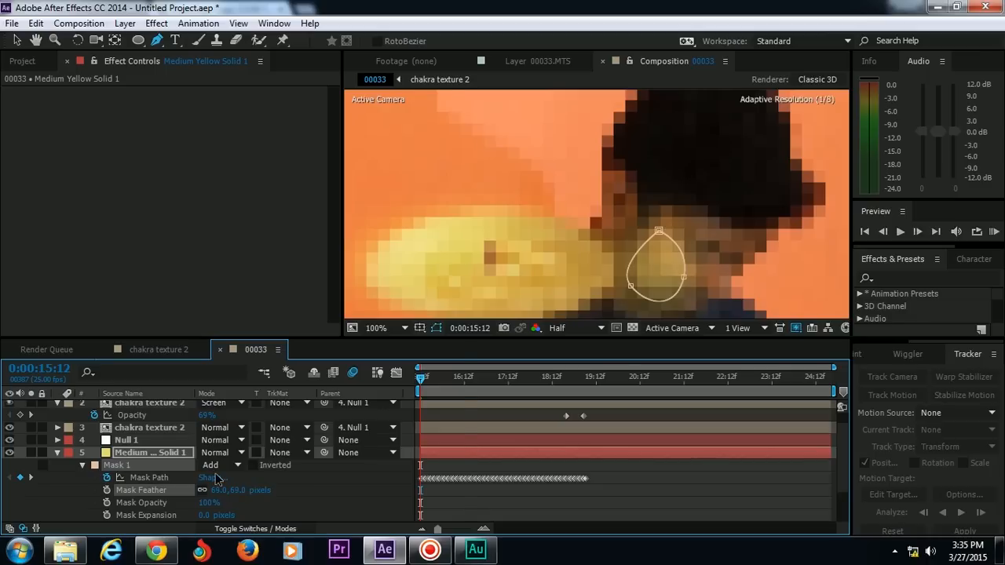
Try Color Dodge on the yellow solid, and settle on Classic Color Dodge as its blending mode
click(235, 452)
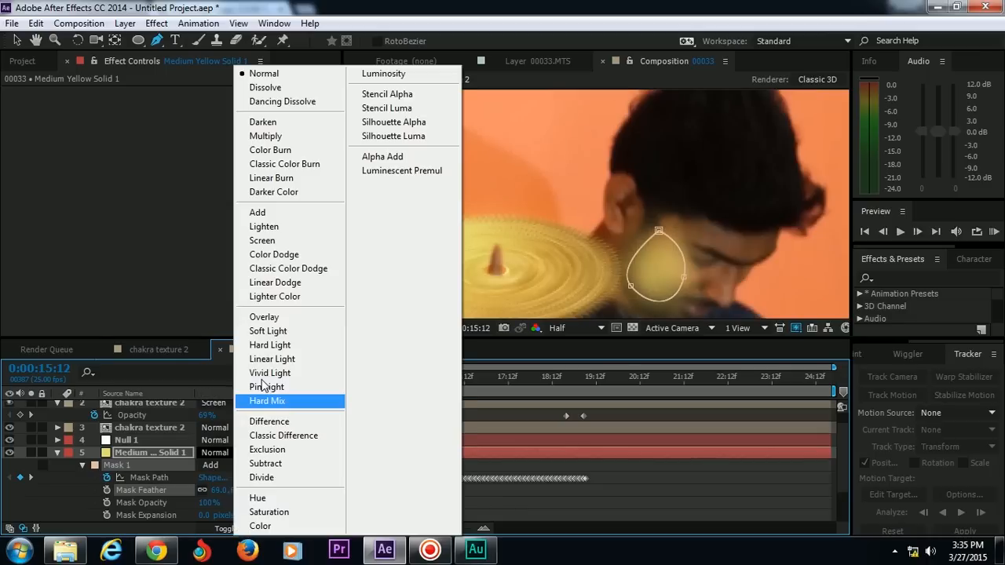
click(290, 254)
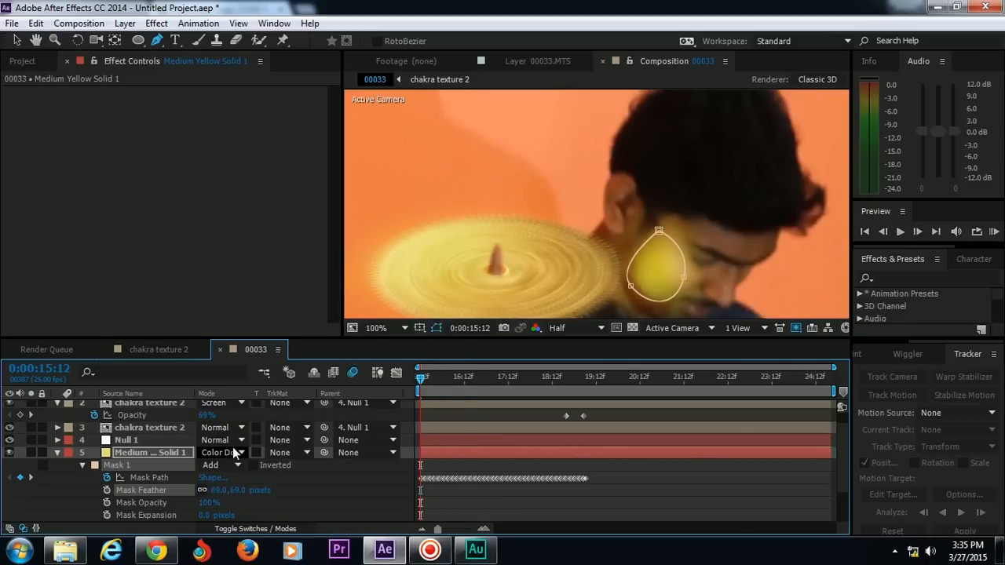
click(236, 452)
click(292, 269)
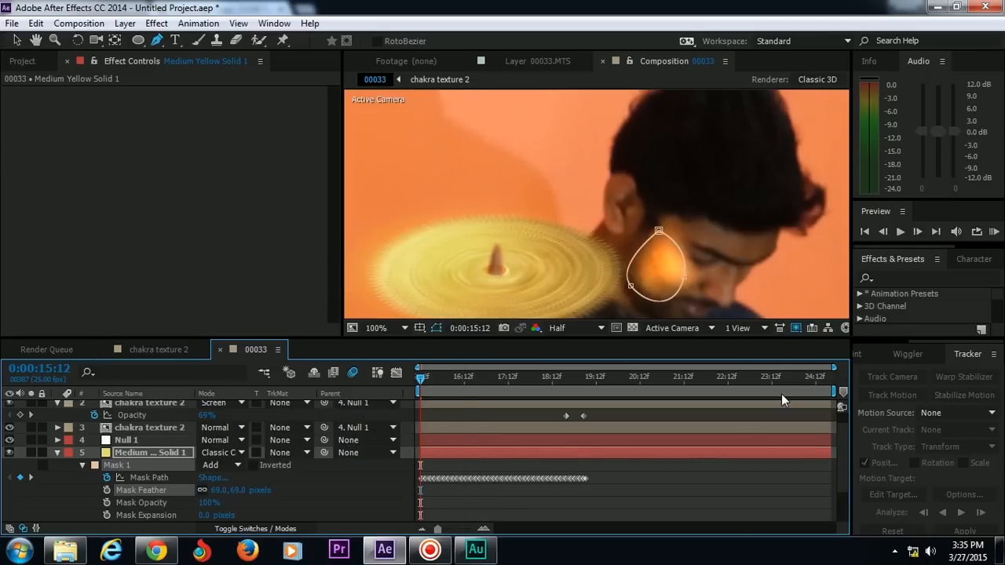
Lower the yellow solid's Mask Opacity to 33%
drag(840, 438, 843, 466)
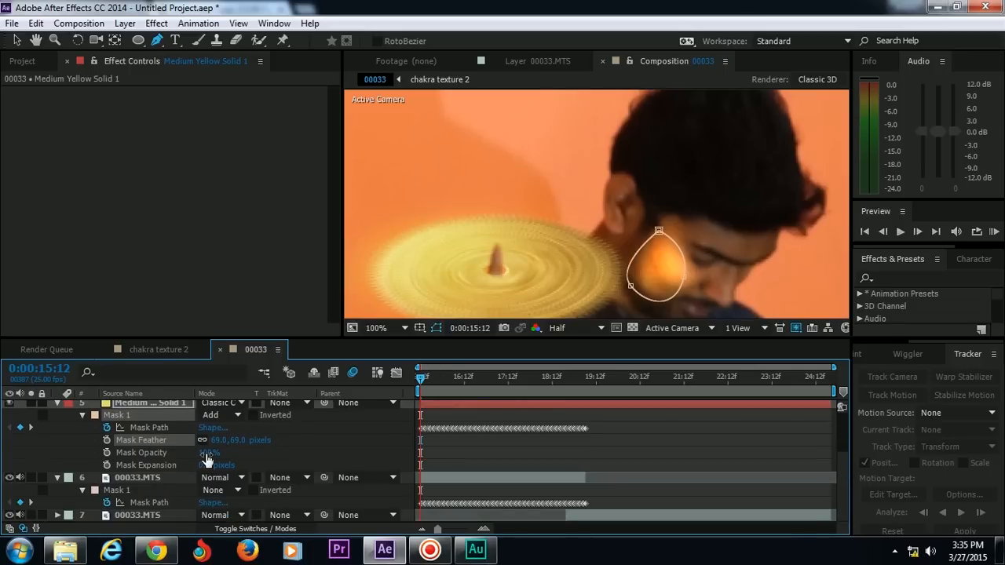
drag(207, 459, 154, 453)
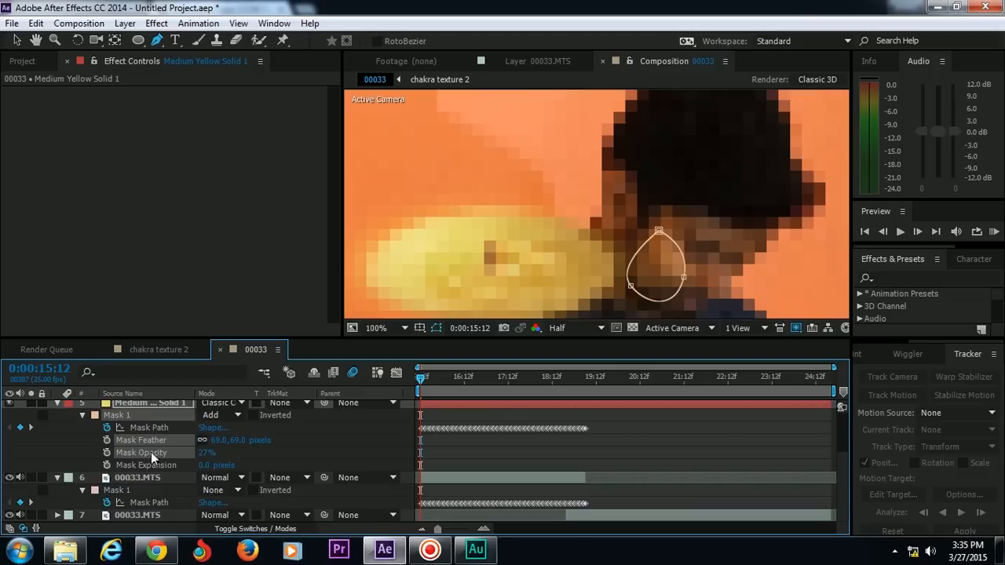
drag(202, 453, 207, 453)
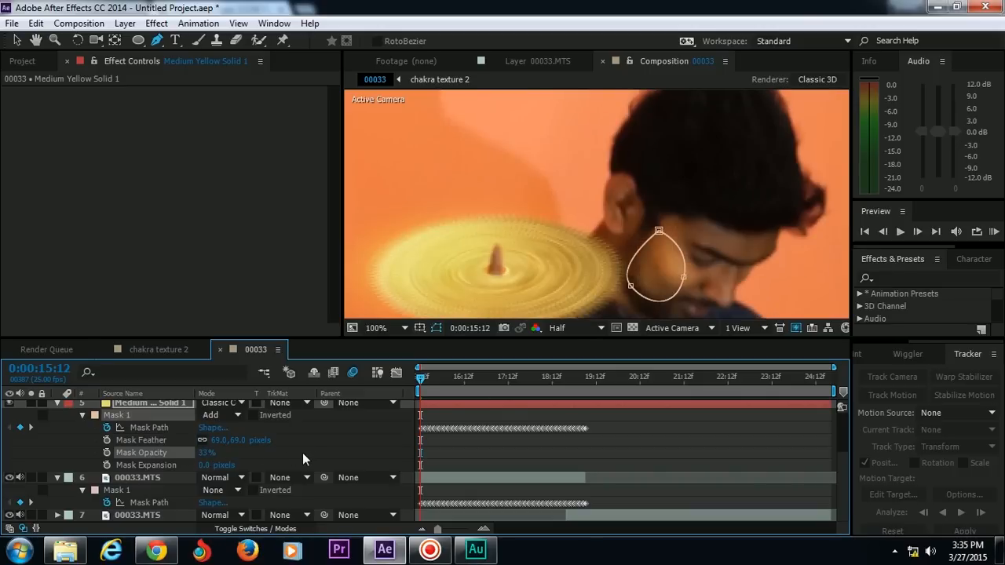
Keyframe the yellow solid's Mask Opacity at 33% at 0:00:18:19 and at 0% at 0:00:19:05
drag(543, 385, 564, 391)
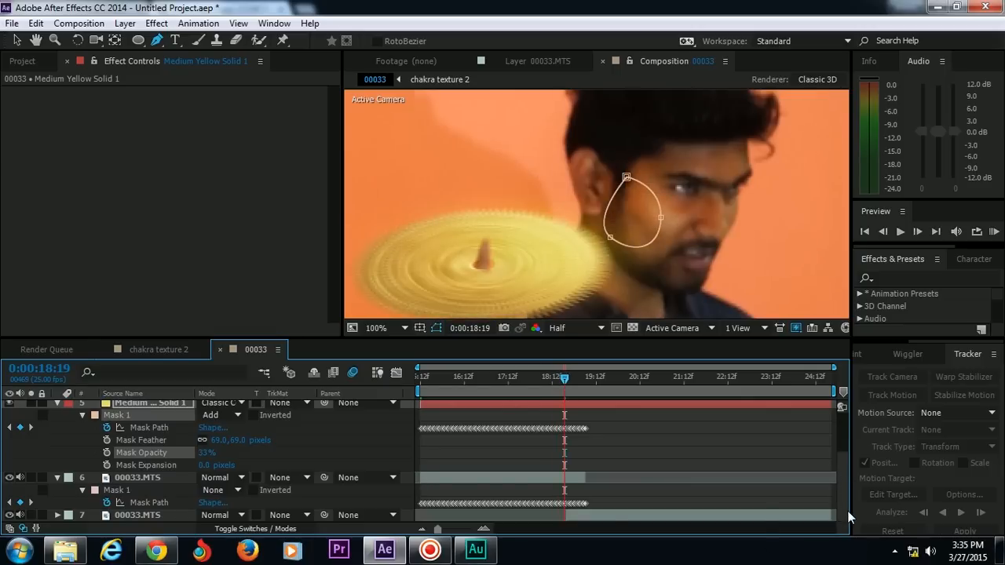
click(108, 453)
drag(565, 379, 584, 395)
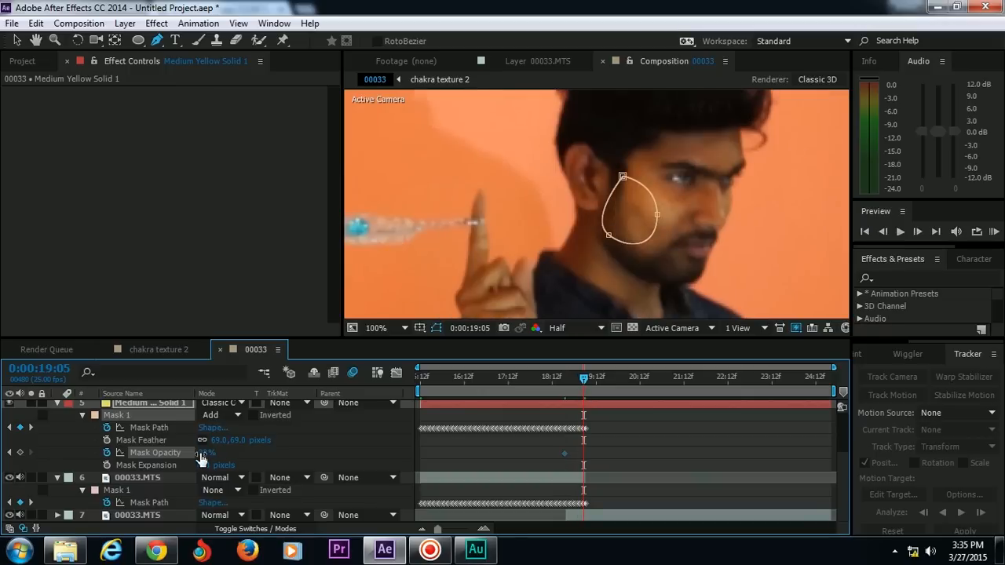
drag(203, 455, 125, 454)
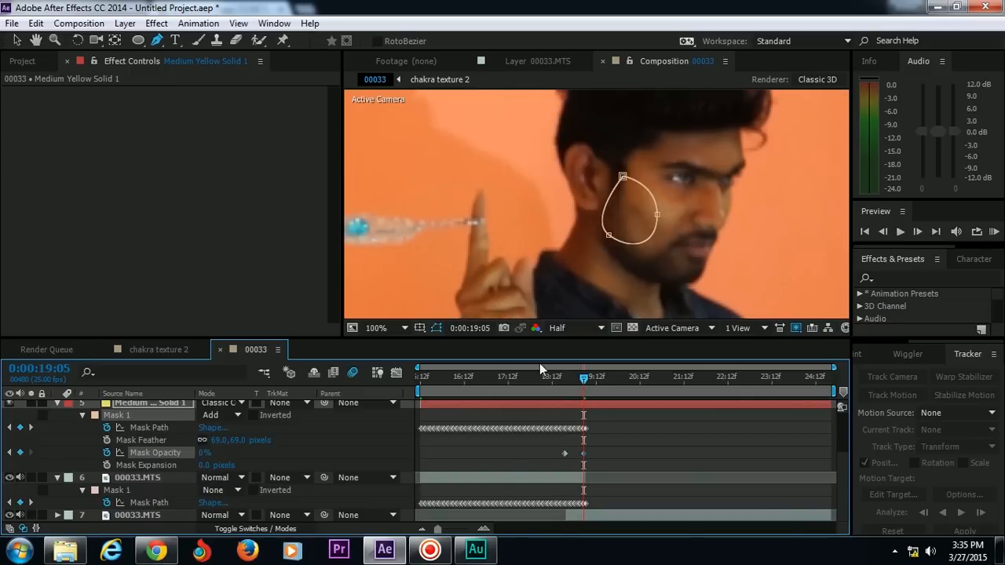
Play the composition around 0:00:18:13 to check the cheek glow fading out together with the chakra
click(538, 454)
click(539, 382)
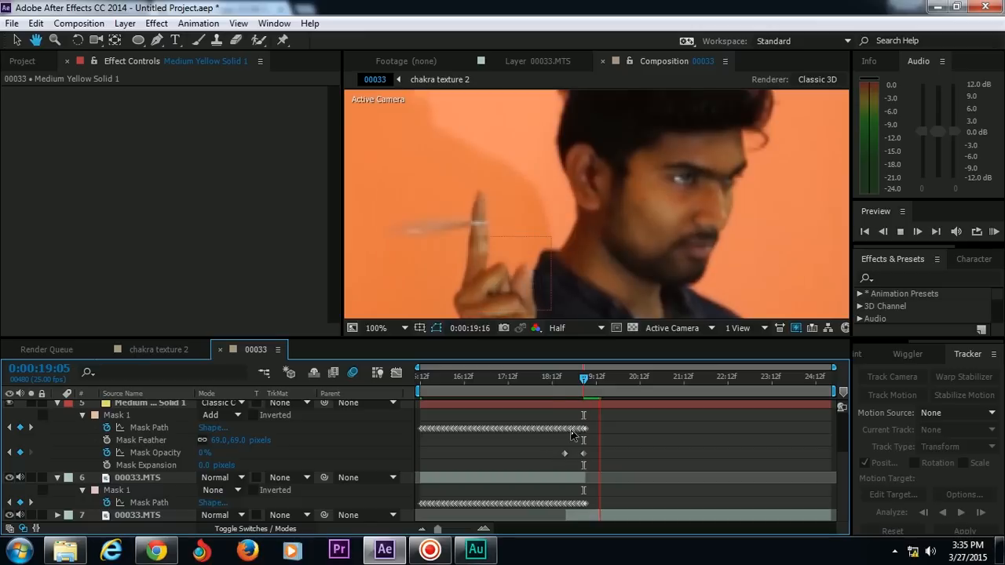
key(space)
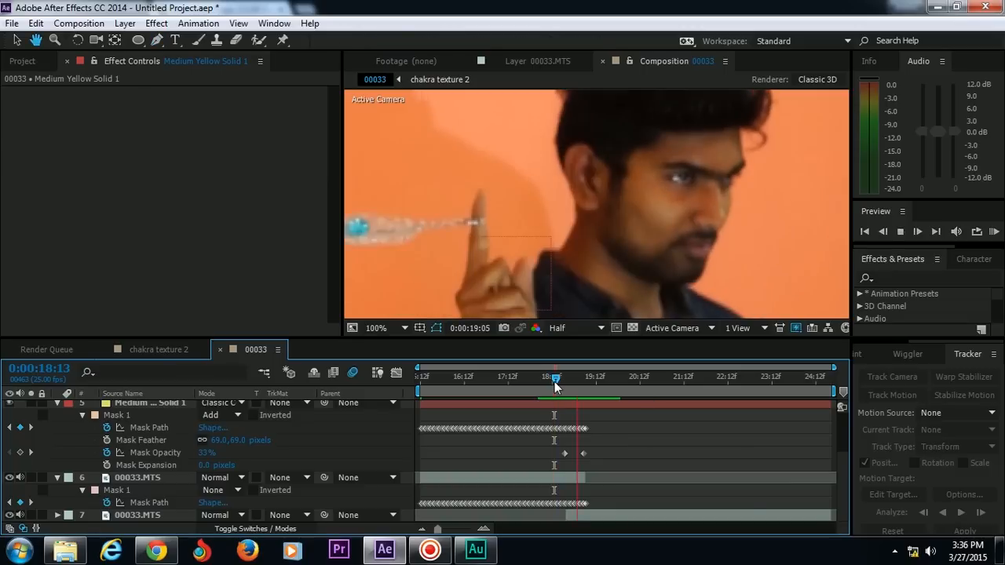
key(space)
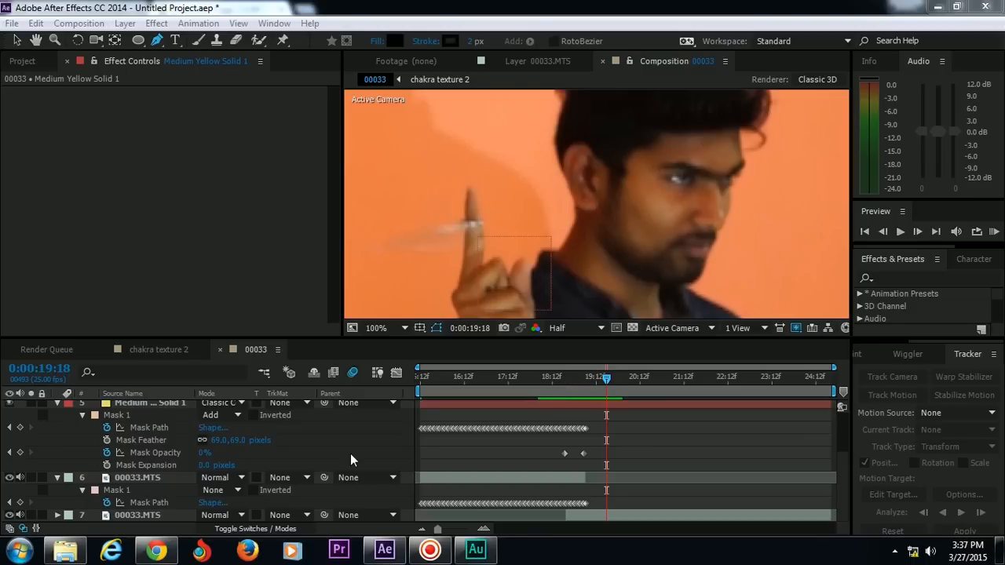
Return to 0:00:15:12 and add the 00033 composition to the render queue
key(Home)
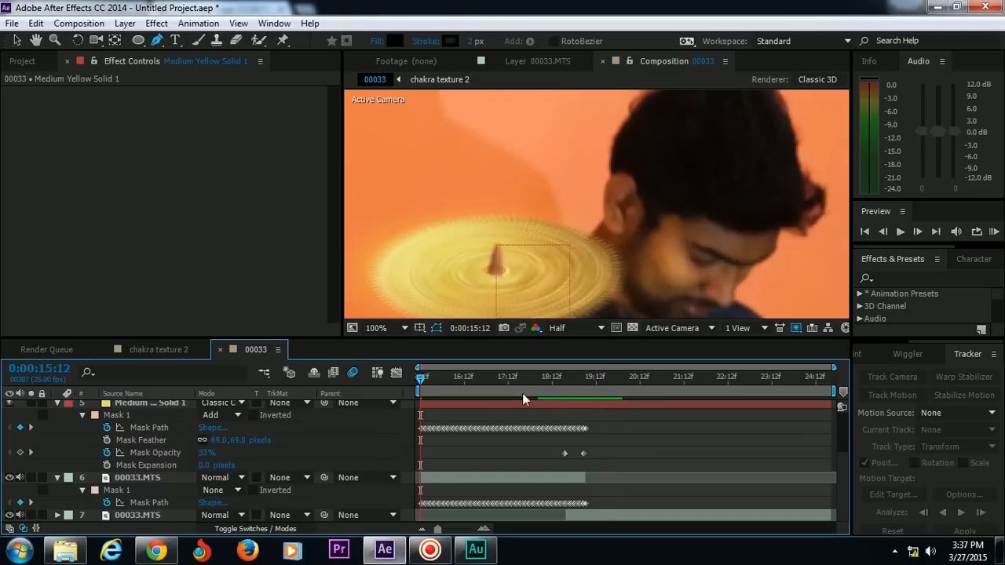
click(78, 23)
click(107, 149)
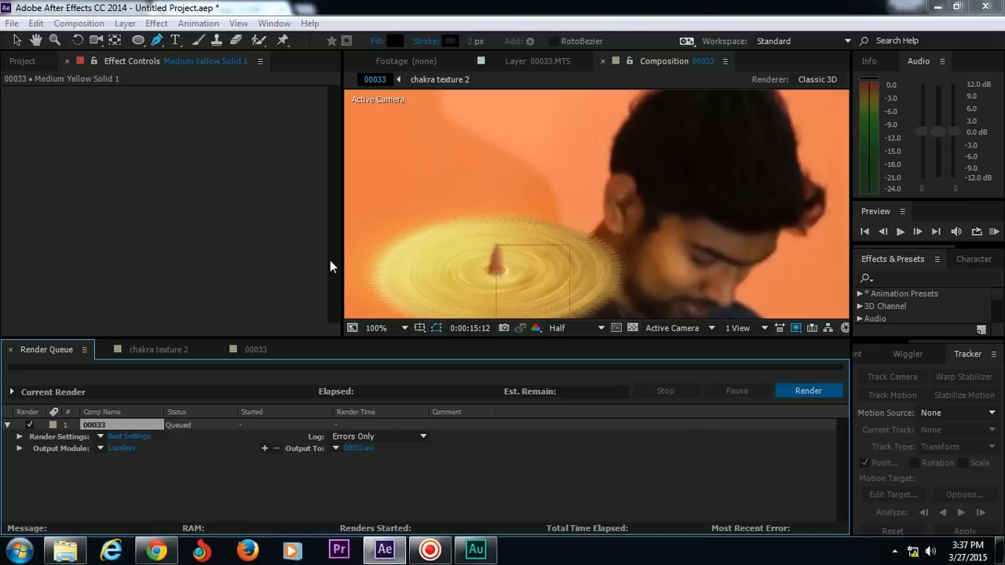
Change the output module's format to QuickTime for the queued 00033 composition
click(406, 92)
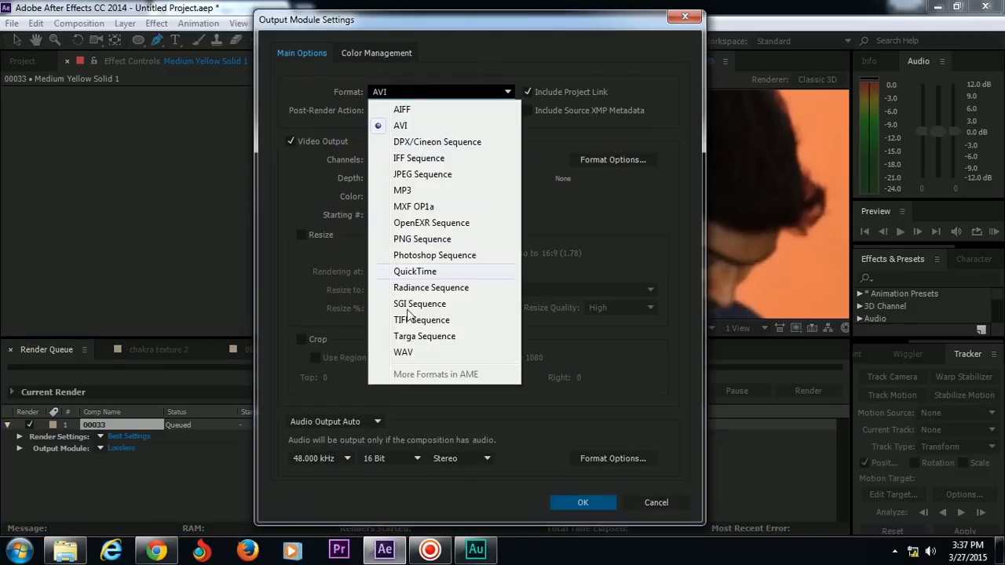
click(418, 272)
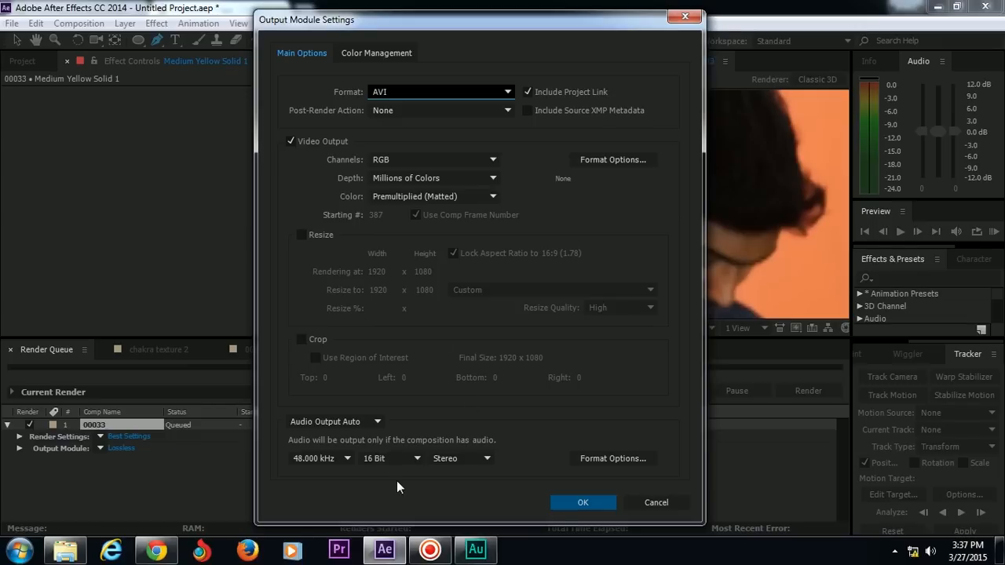
key(Return)
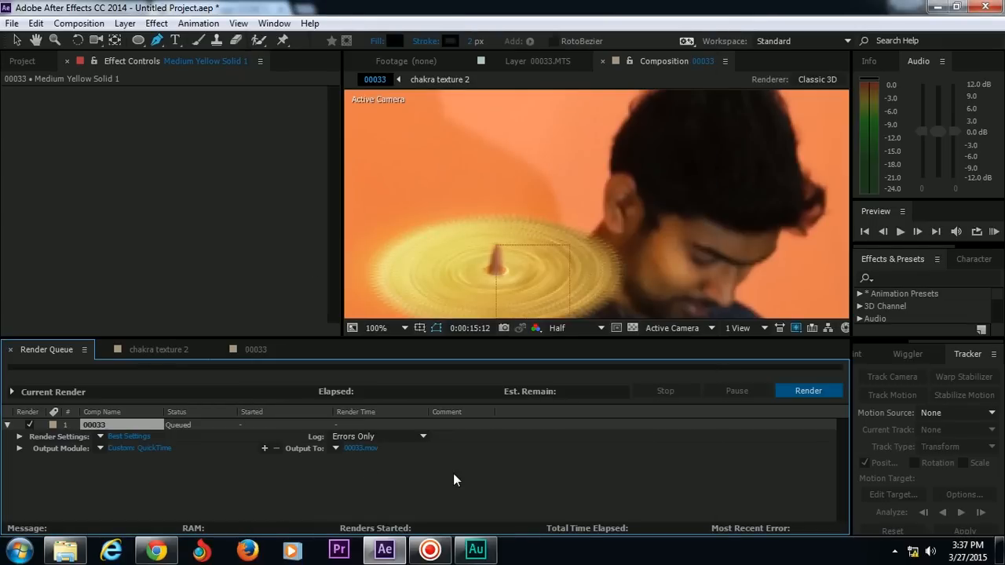
Name the output movie "my tut" in the renders\00035 folder and start the render
click(356, 451)
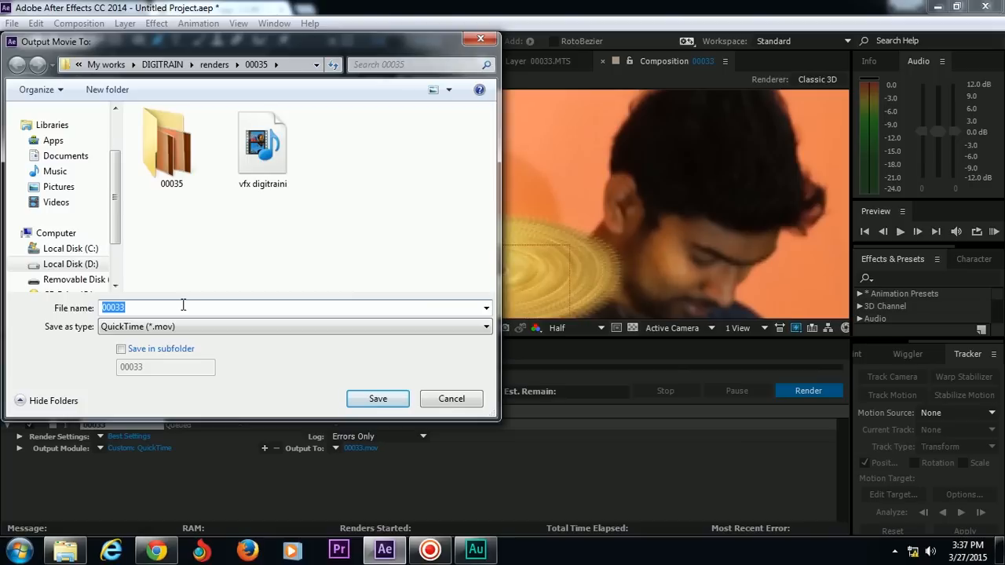
text(my)
text(ut)
key(Return)
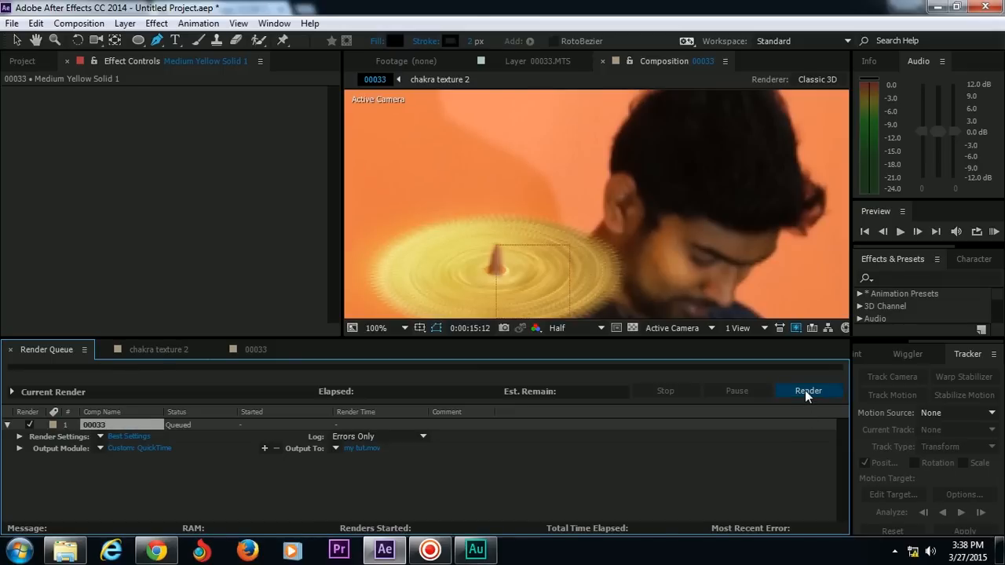
click(805, 390)
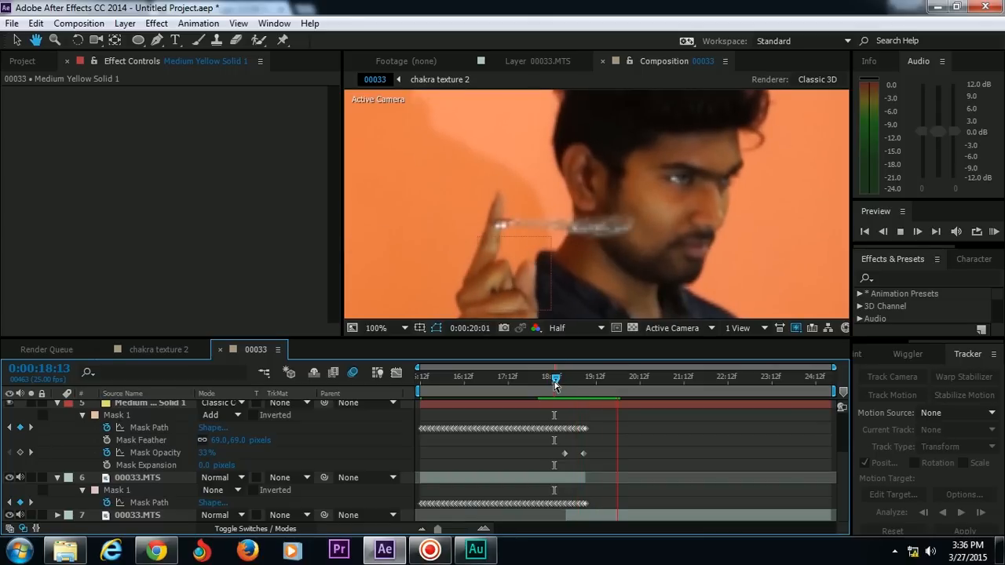
Preview the chakra and cheek glow fade-out from 0:00:18:16
drag(555, 383, 559, 384)
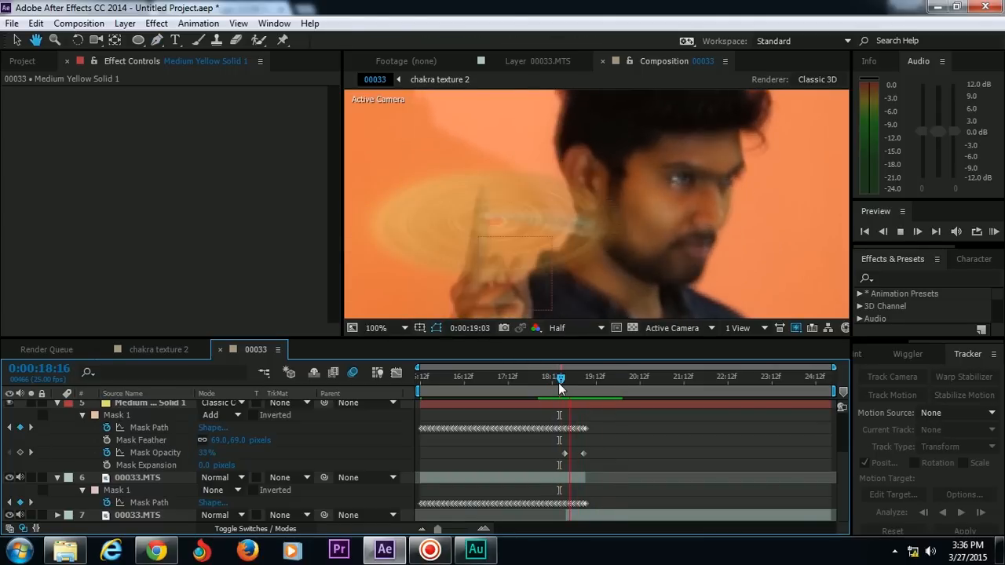
key(g)
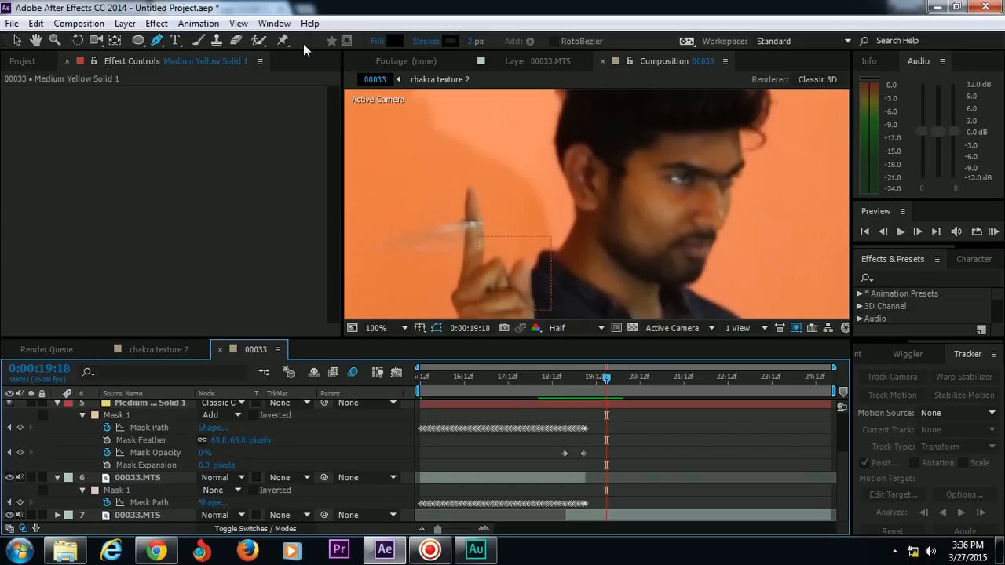
click(12, 23)
click(12, 23)
click(35, 23)
mouse_move(14, 40)
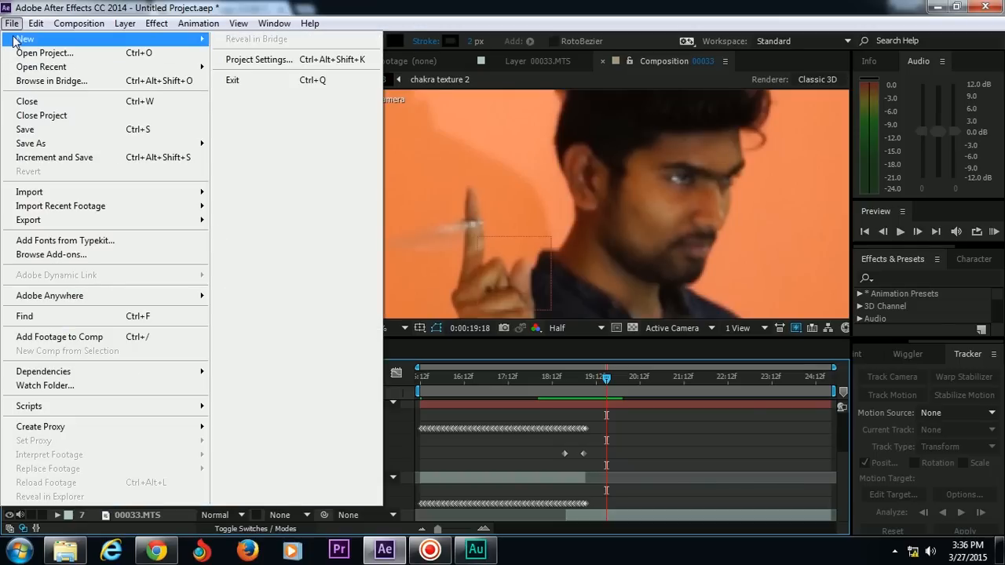